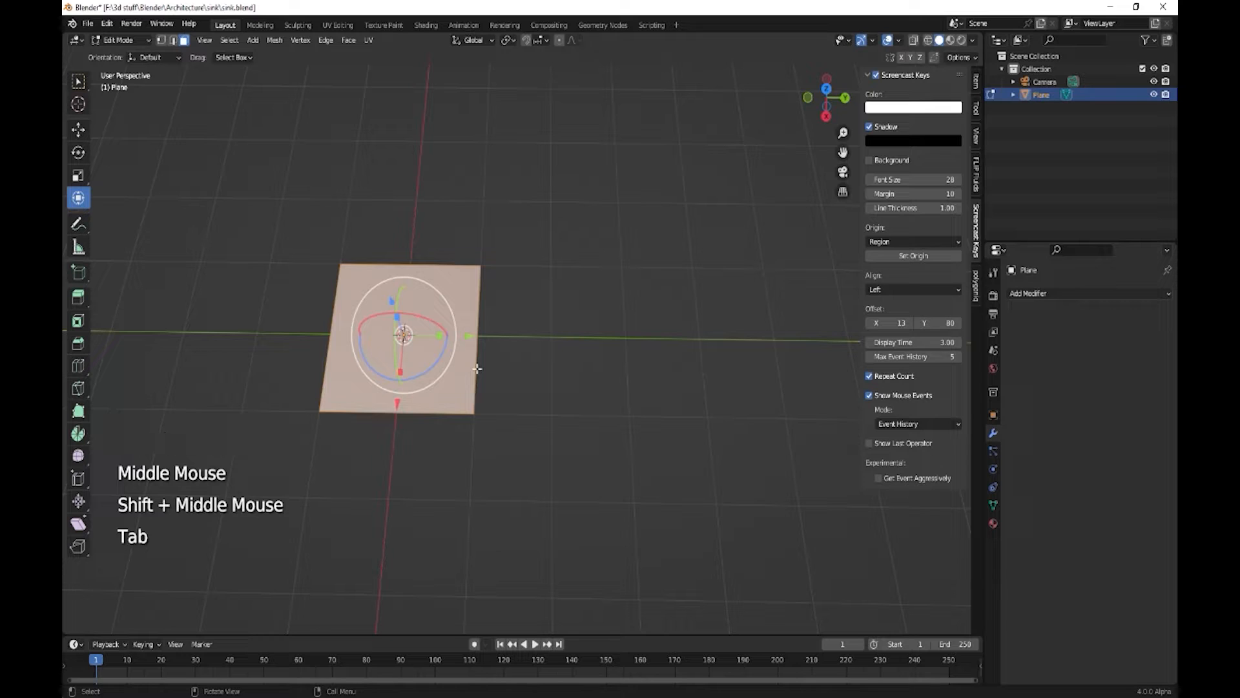
Step: Extrude one side edge of the plane outward along Y by about 2.18 m to form a second panel
{"action": "key", "text": "2"}
{"action": "left_click", "coordinate": [477, 369]}
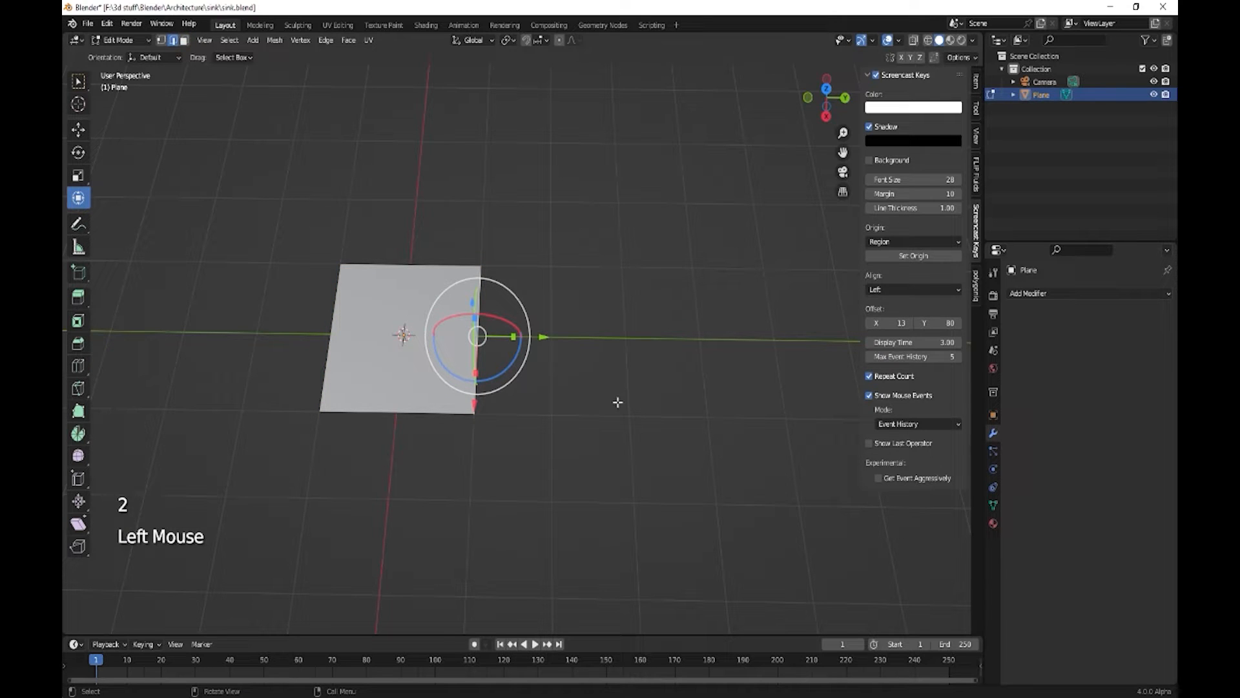
{"action": "key", "text": "e"}
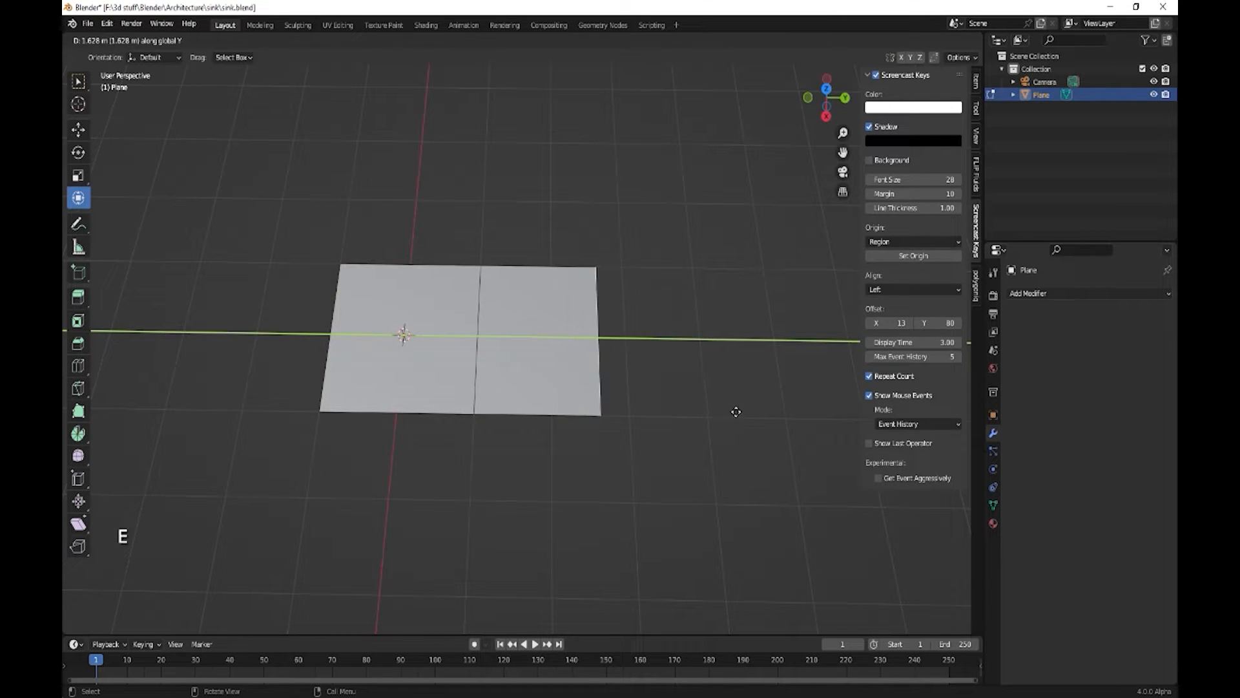
{"action": "left_click", "coordinate": [776, 414]}
{"action": "middle_click_drag", "start_coordinate": [595, 469], "coordinate": [581, 426]}
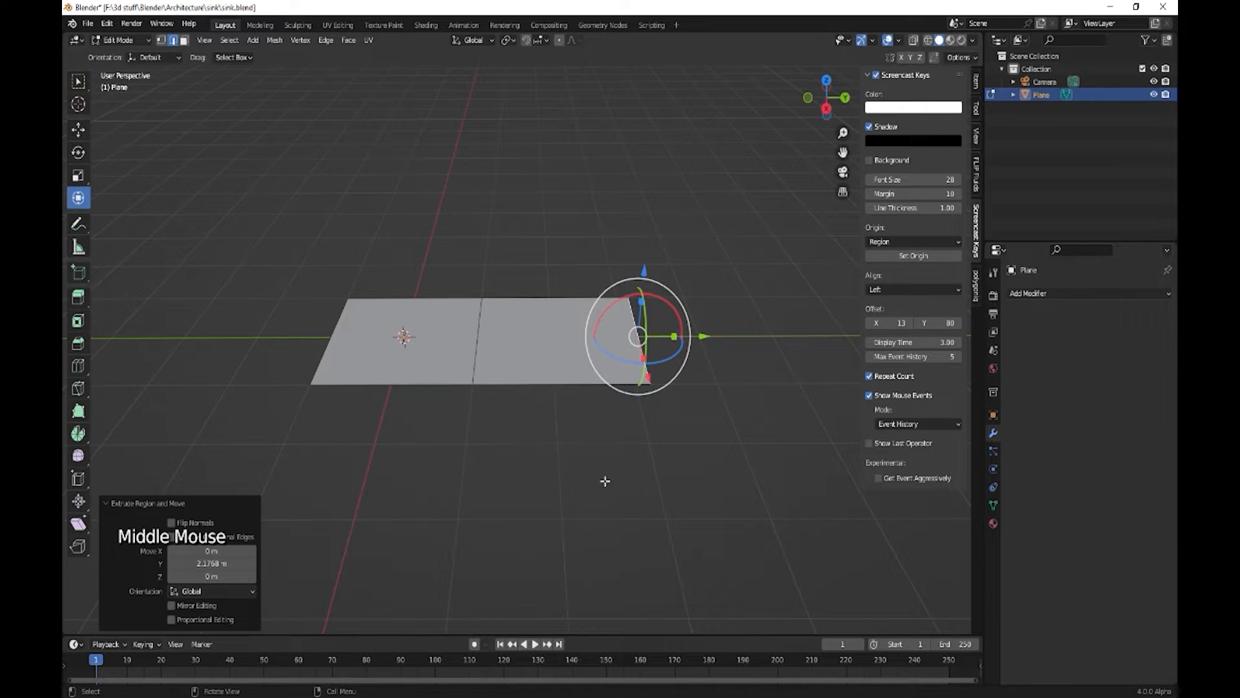
Step: Select the outer border edges around the two-panel surface
{"action": "left_click", "coordinate": [548, 386], "text": "alt"}
{"action": "middle_click_drag", "start_coordinate": [554, 391], "coordinate": [583, 291]}
{"action": "left_click", "coordinate": [557, 395], "text": "alt"}
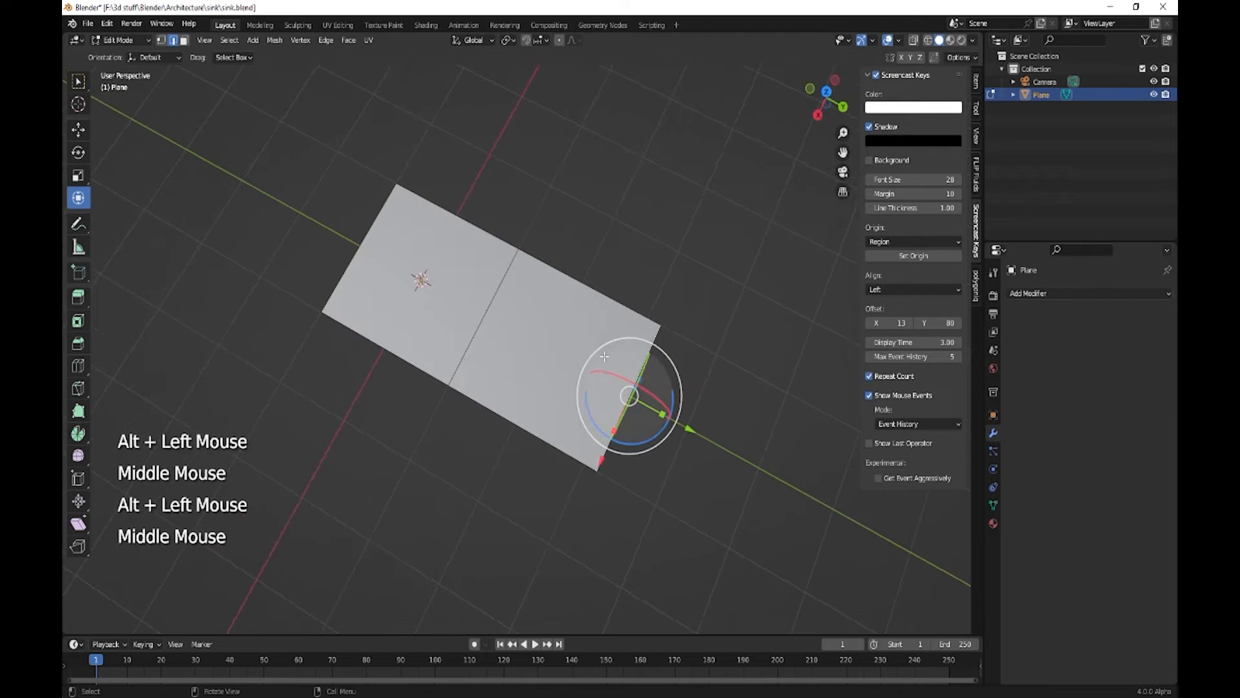
{"action": "left_click", "coordinate": [582, 286], "text": "shift"}
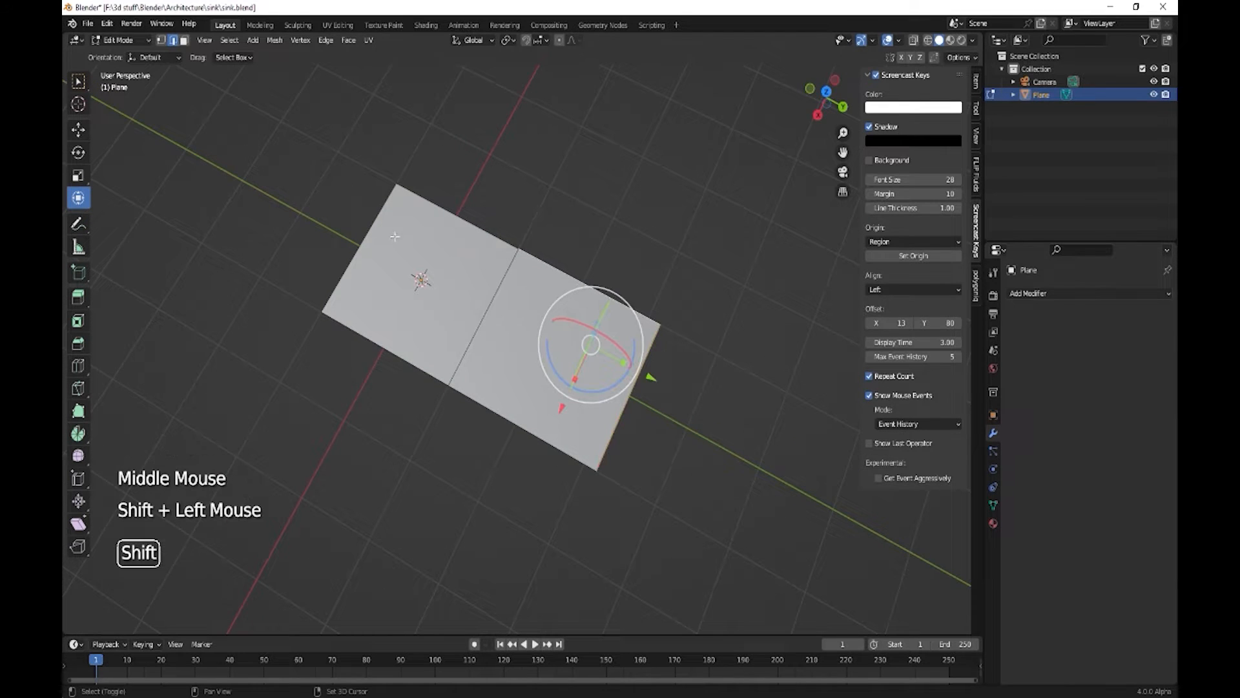
{"action": "left_click", "coordinate": [486, 362], "text": "shift"}
{"action": "mouse_move", "coordinate": [486, 362]}
{"action": "middle_mouse_down"}
{"action": "mouse_move", "coordinate": [483, 373]}
{"action": "mouse_move", "coordinate": [490, 362]}
{"action": "middle_mouse_up"}
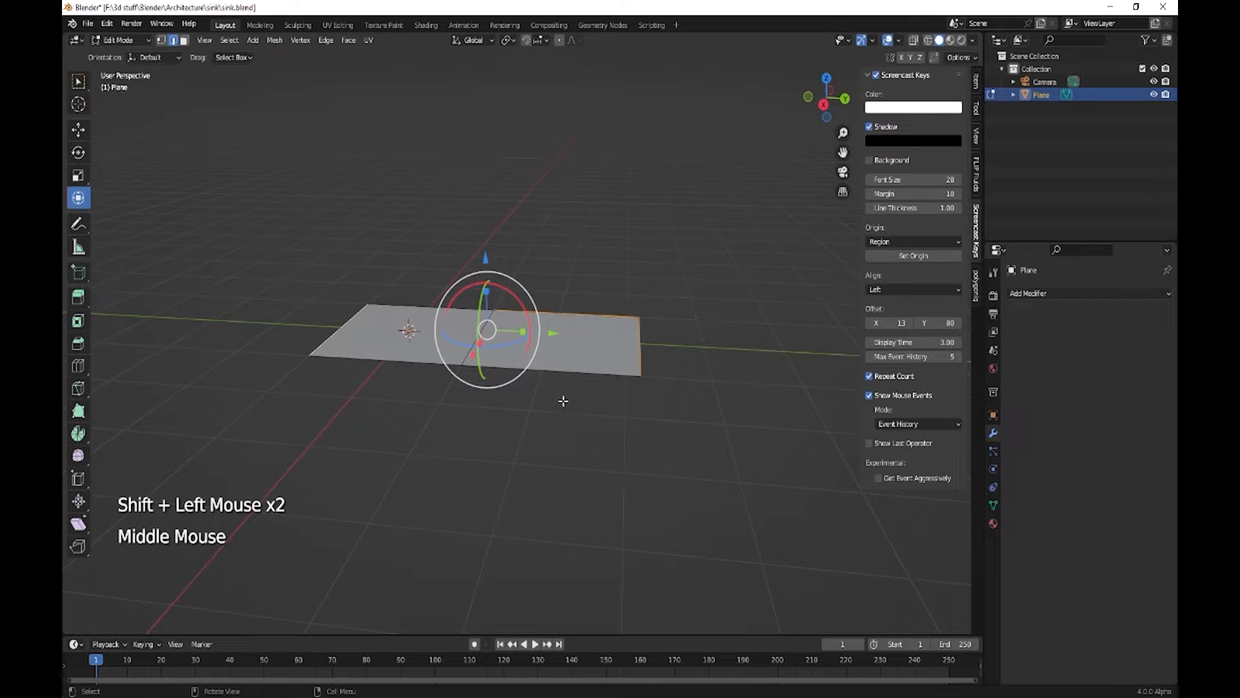
{"action": "left_click", "coordinate": [581, 397], "text": "shift"}
{"action": "middle_click_drag", "start_coordinate": [581, 397], "coordinate": [603, 410]}
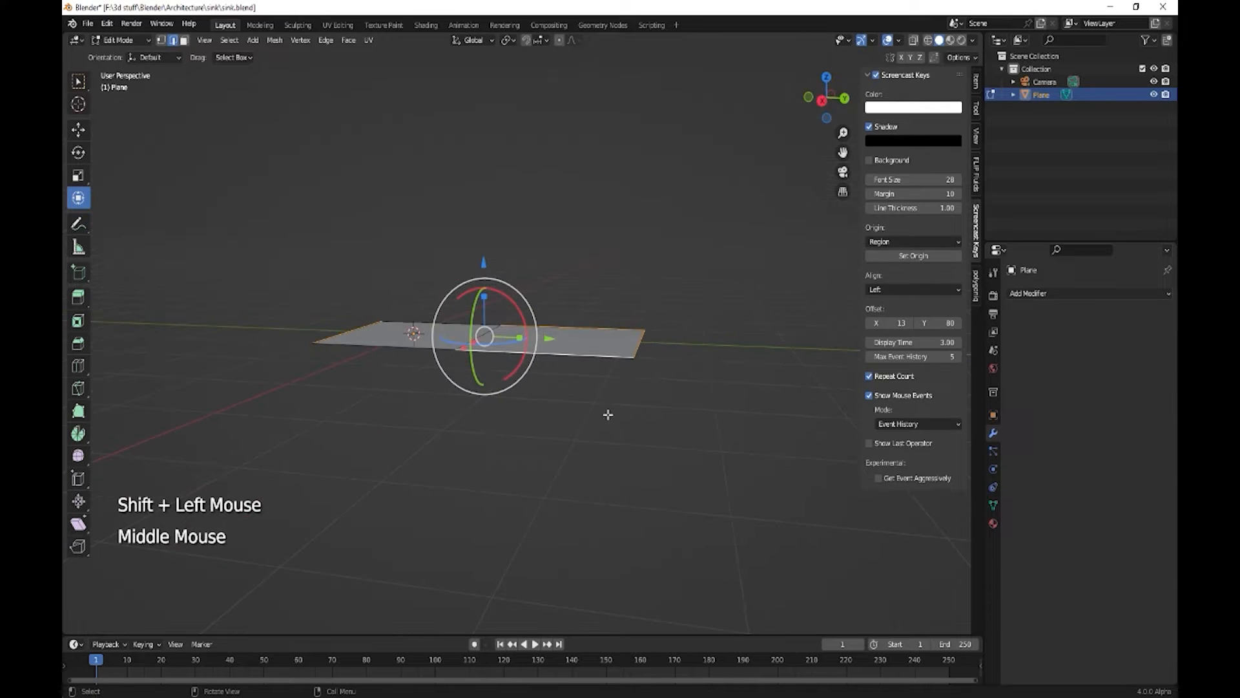
{"action": "key", "text": "e"}
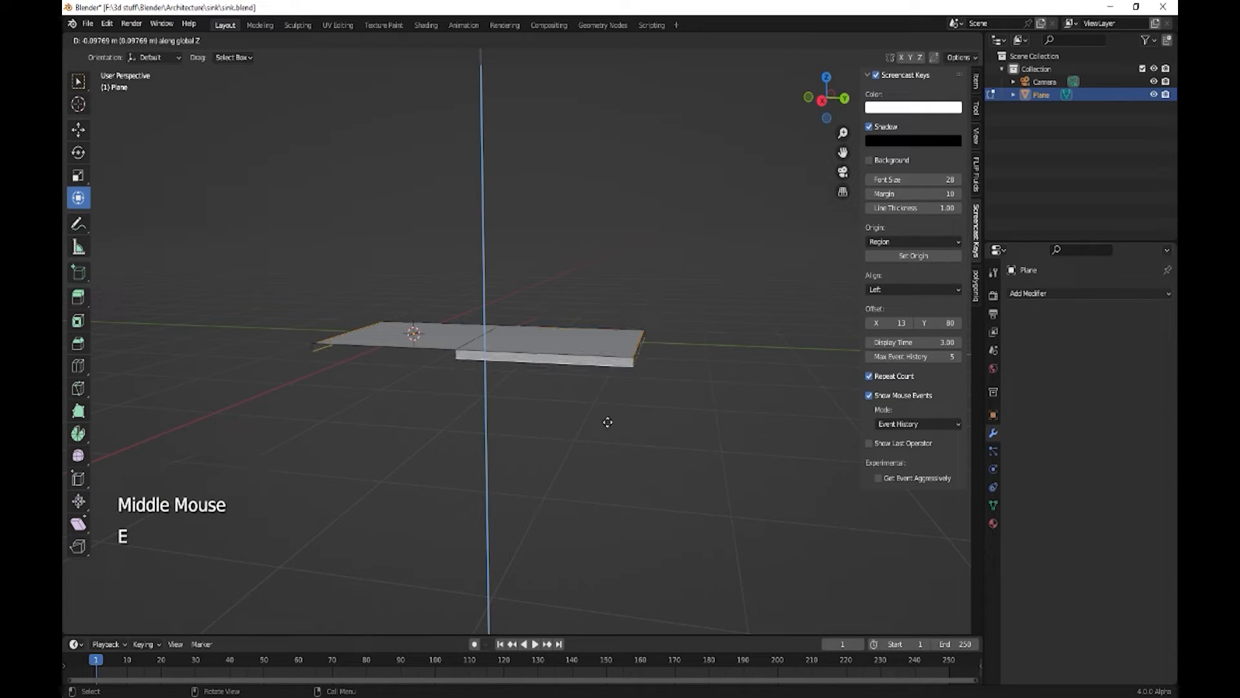
{"action": "right_click", "coordinate": [608, 422]}
{"action": "key", "text": "ctrl+z"}
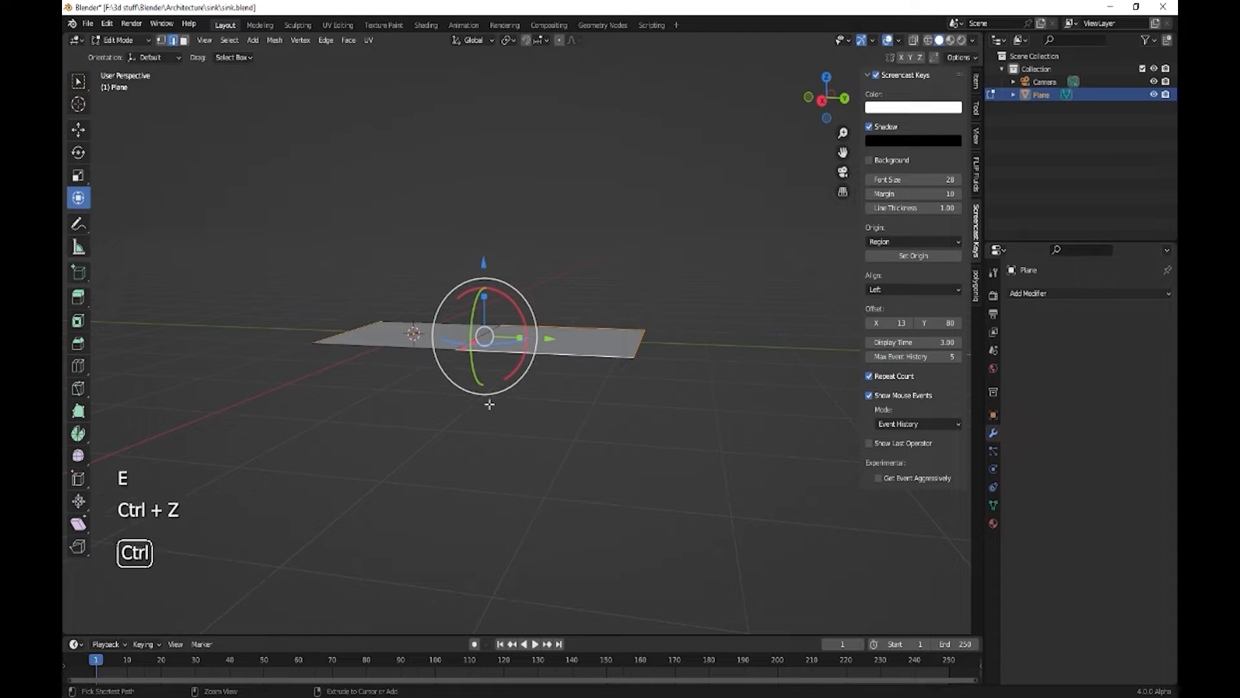
Step: Add the first panel's front edge to the border selection and extrude the border down about 0.089 m
{"action": "left_click", "coordinate": [382, 347], "text": "shift"}
{"action": "left_click", "coordinate": [381, 347], "text": "shift"}
{"action": "key", "text": "e"}
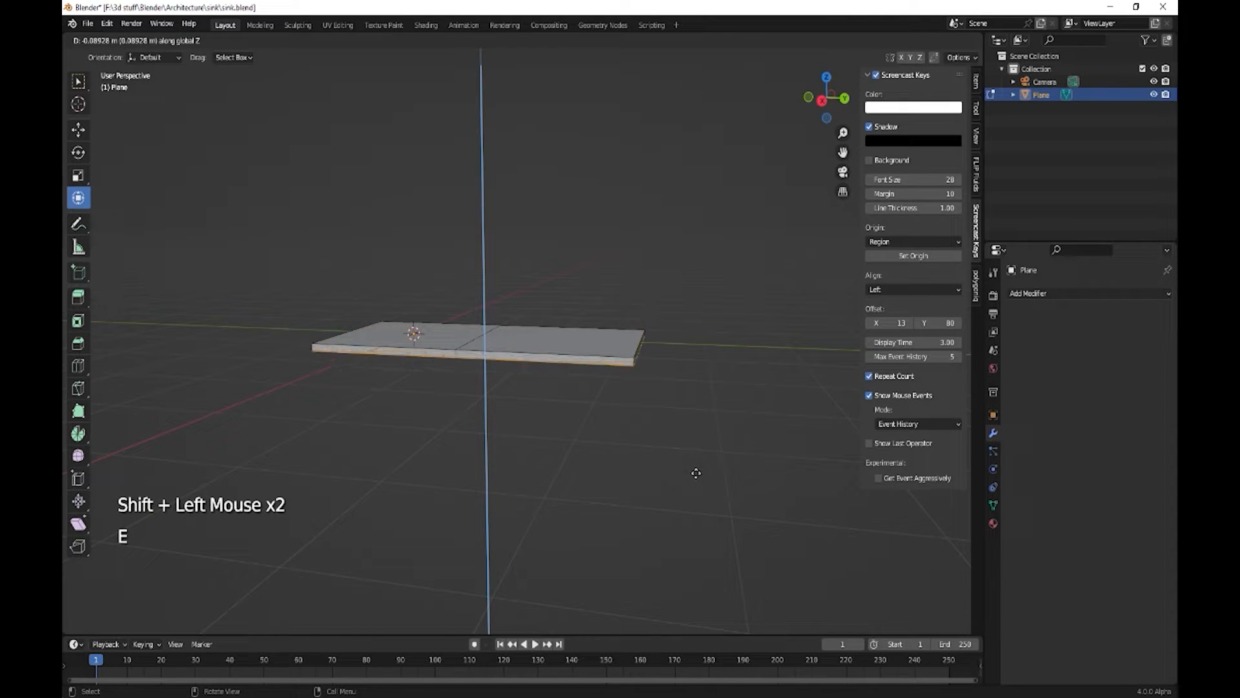
{"action": "left_click", "coordinate": [696, 473]}
{"action": "middle_click_drag", "start_coordinate": [619, 462], "coordinate": [512, 437]}
{"action": "scroll", "coordinate": [609, 467], "scroll_direction": "up", "scroll_amount": 1}
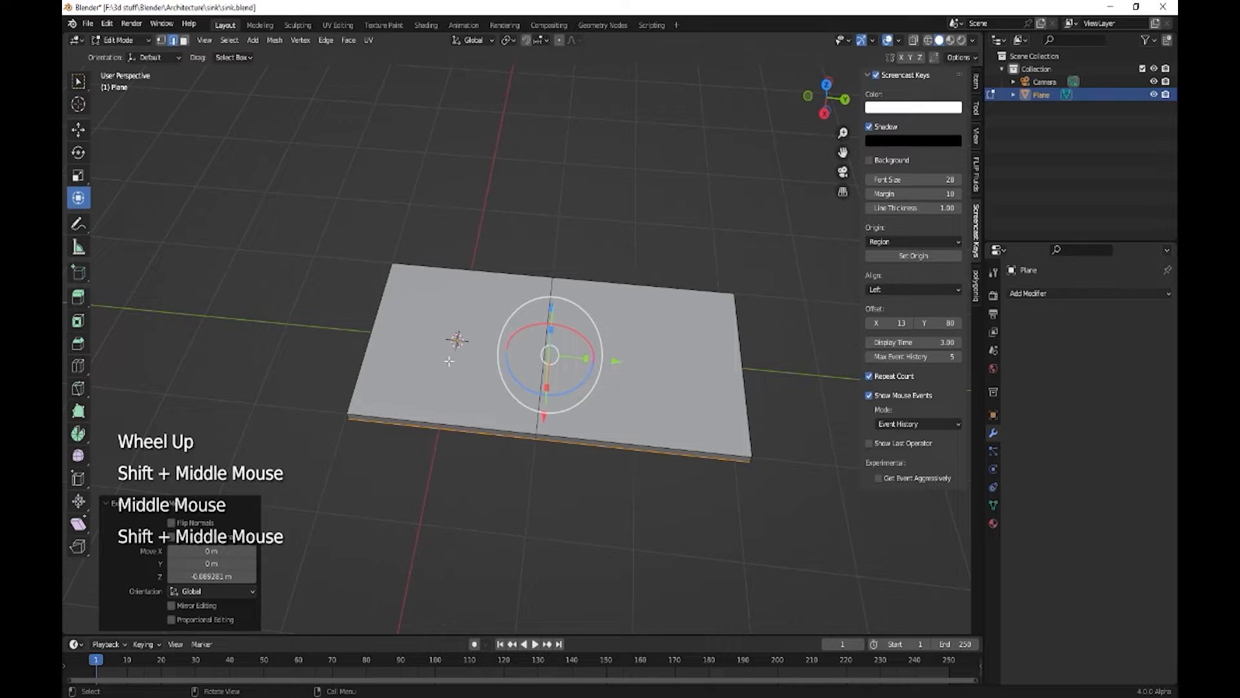
Step: Inset the top face of the first panel, the one at the origin, by about 0.13 m
{"action": "left_click", "coordinate": [442, 428]}
{"action": "key", "text": "3"}
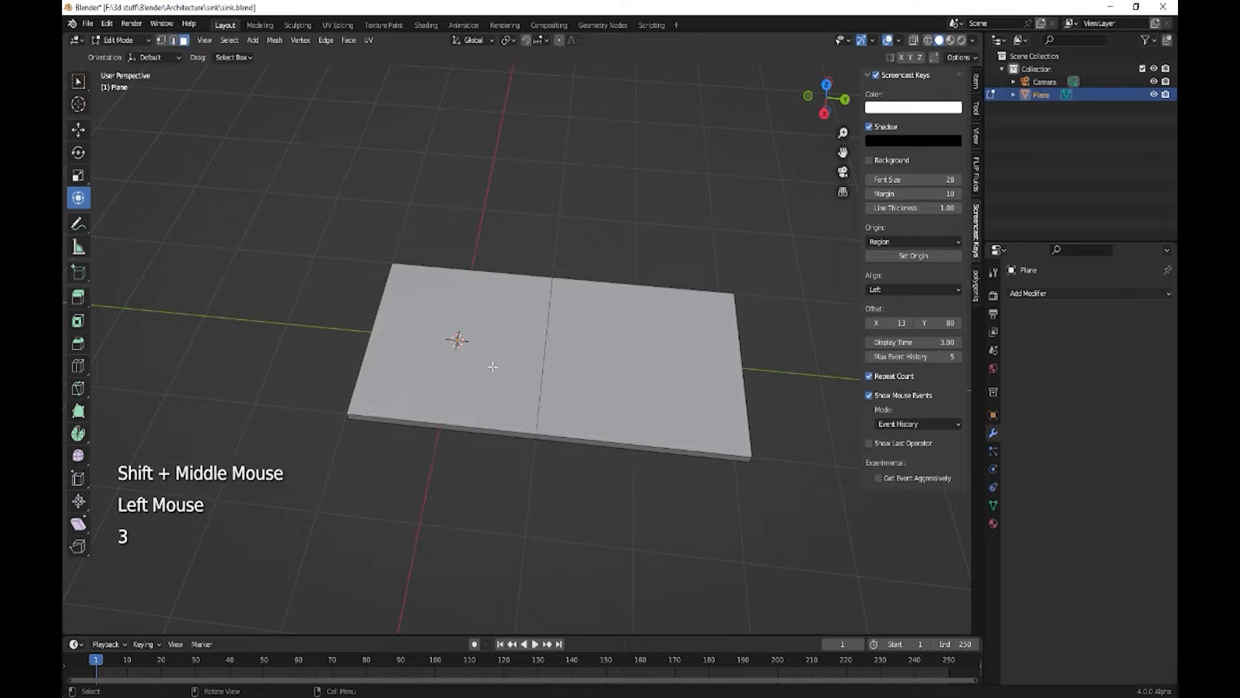
{"action": "left_click", "coordinate": [494, 365]}
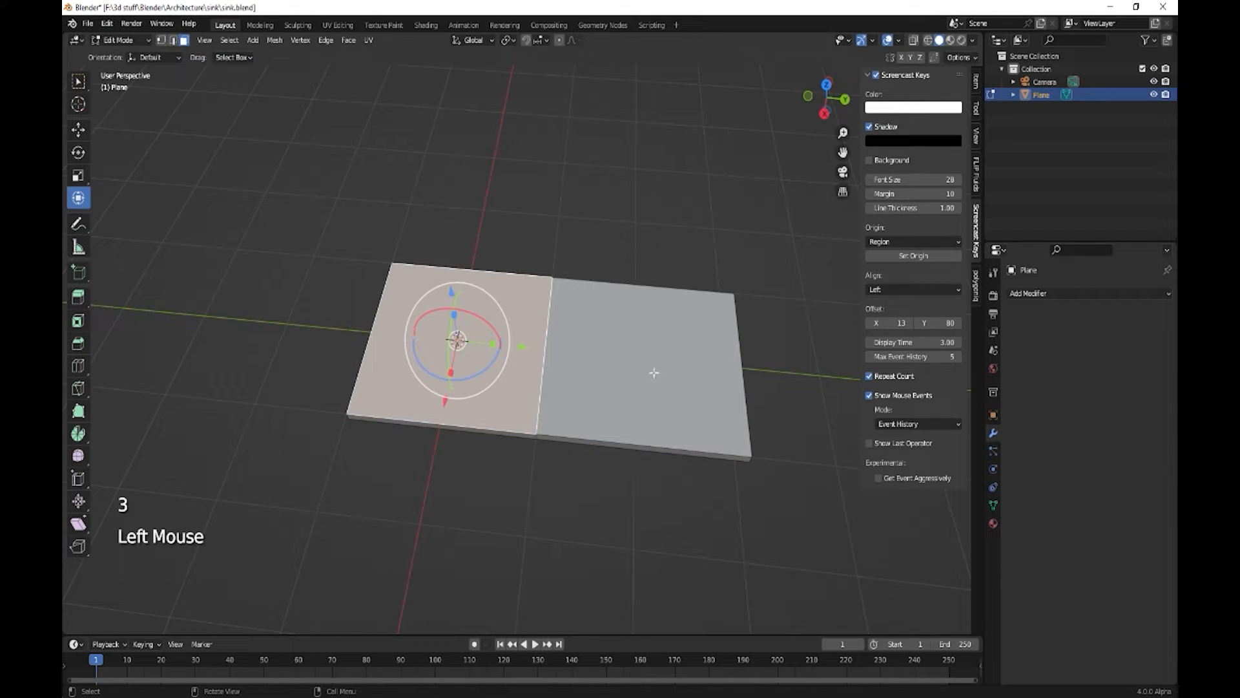
{"action": "key", "text": "i"}
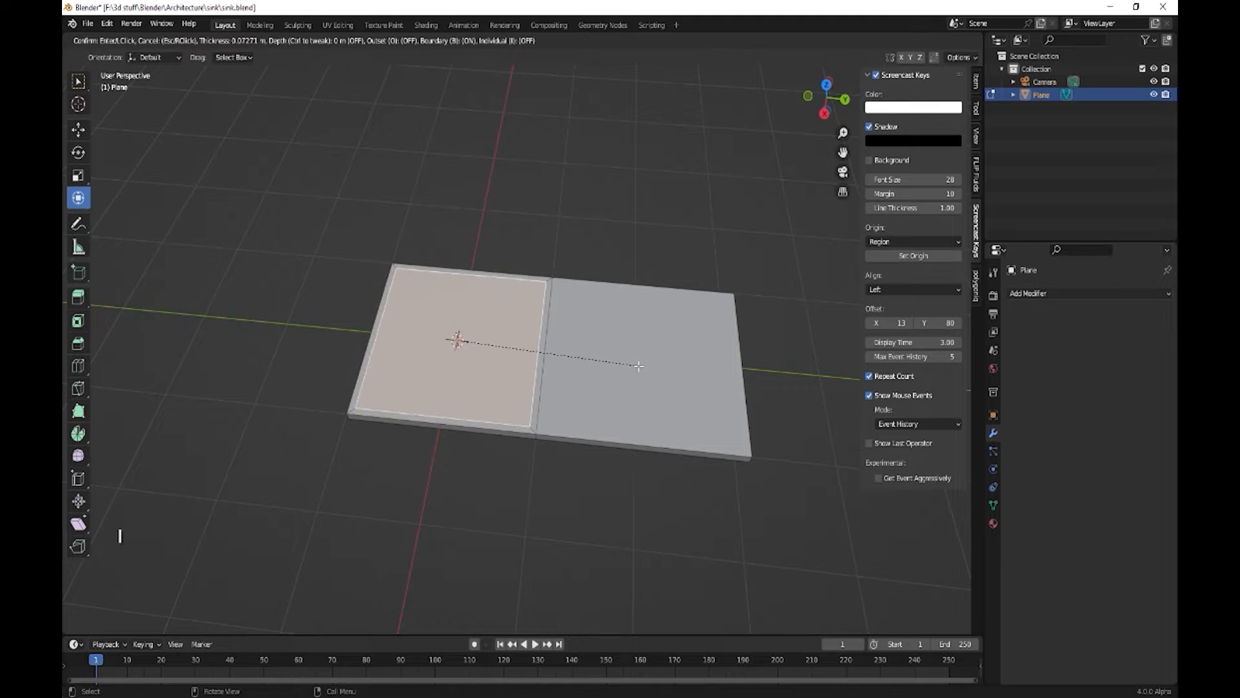
{"action": "left_click", "coordinate": [632, 359]}
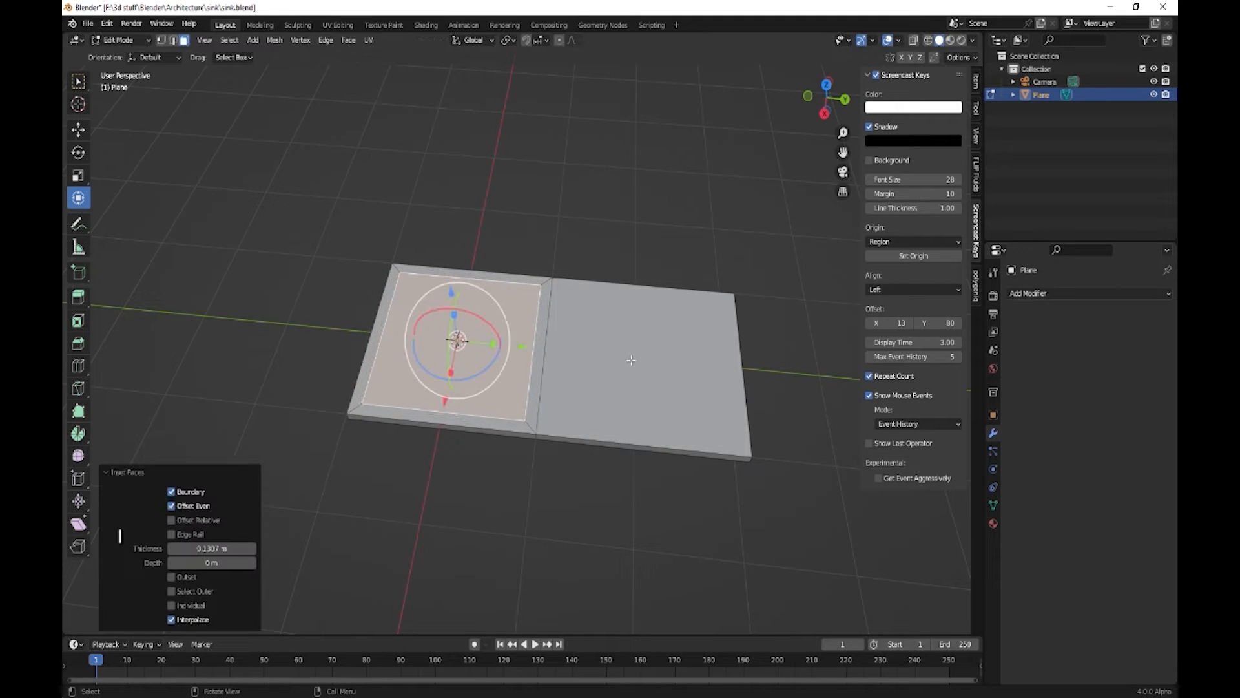
Step: Move the back edge of the inset face about 0.25 m along X toward the front to widen the rear rim
{"action": "left_click", "coordinate": [513, 283]}
{"action": "key", "text": "2"}
{"action": "left_click", "coordinate": [513, 283]}
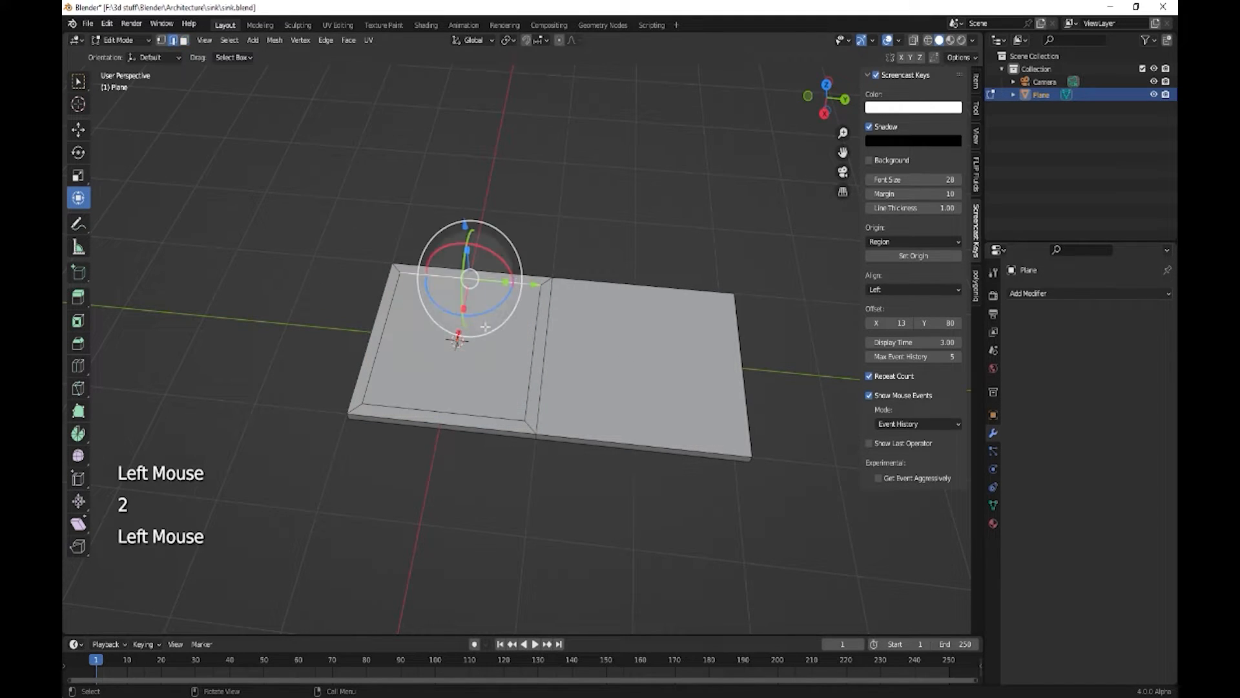
{"action": "left_click", "coordinate": [533, 378]}
{"action": "middle_click_drag", "start_coordinate": [480, 385], "coordinate": [516, 387]}
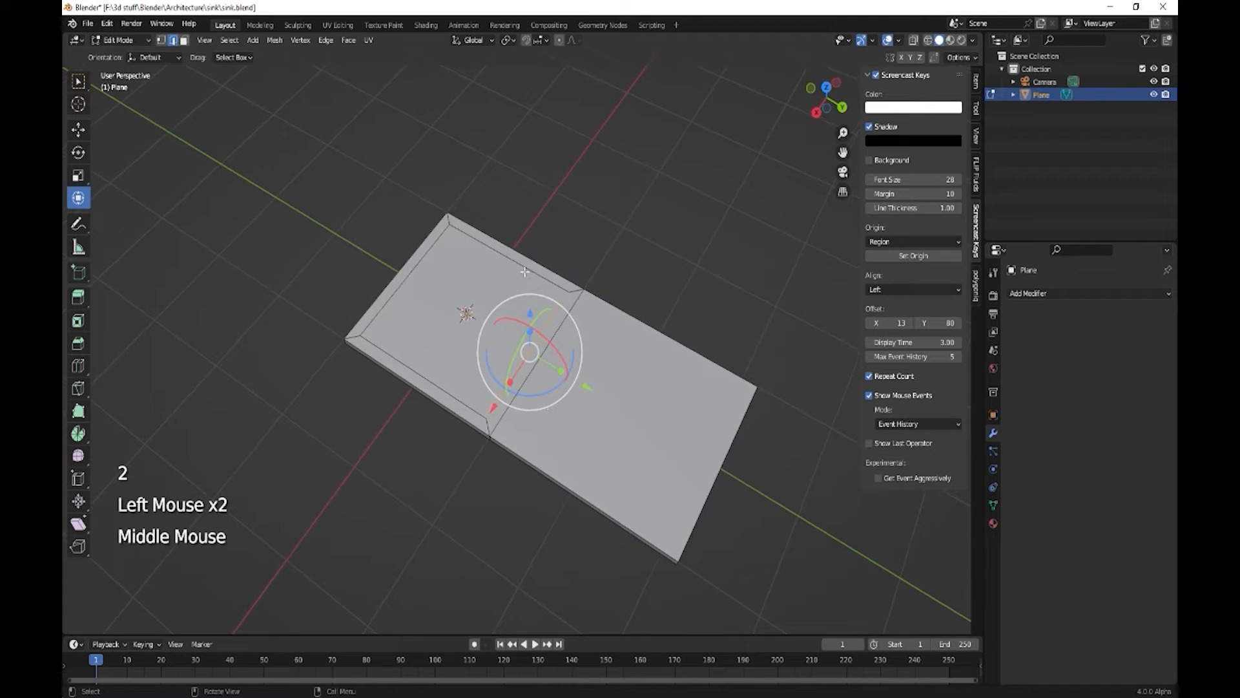
{"action": "left_click", "coordinate": [491, 247]}
{"action": "left_click_drag", "start_coordinate": [539, 275], "coordinate": [562, 388]}
{"action": "key", "text": "ctrl+z"}
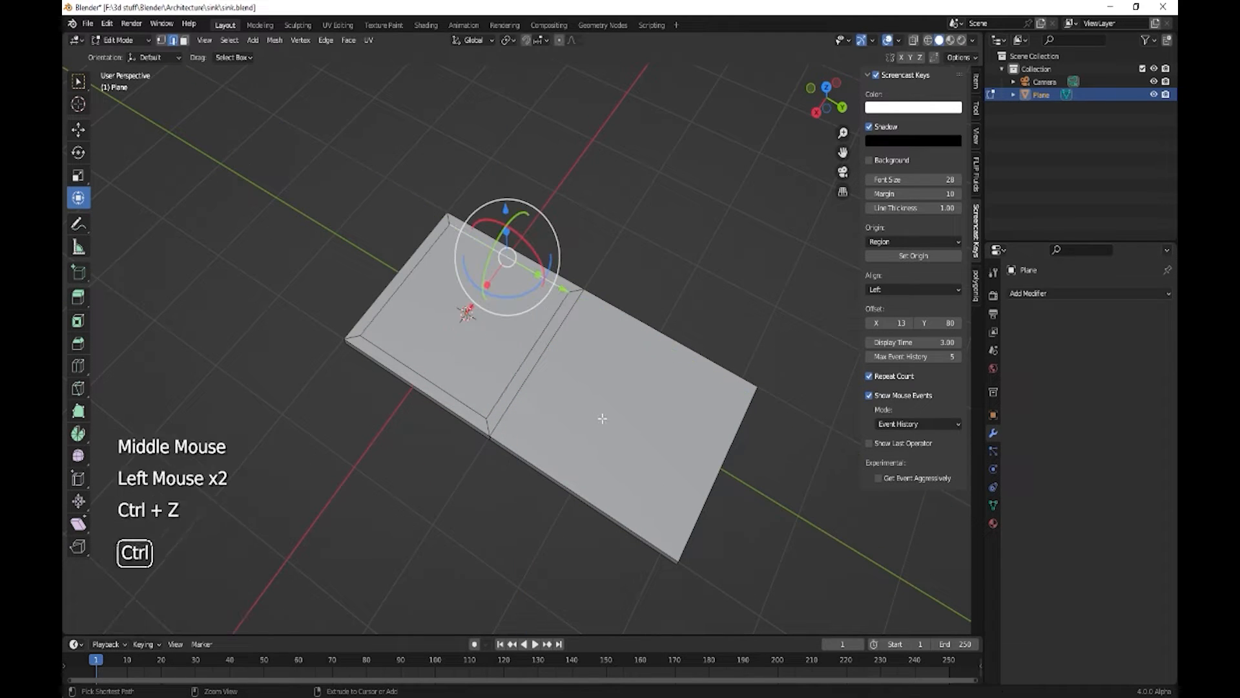
{"action": "middle_click_drag", "start_coordinate": [579, 399], "coordinate": [546, 396]}
{"action": "left_click_drag", "start_coordinate": [513, 280], "coordinate": [477, 301]}
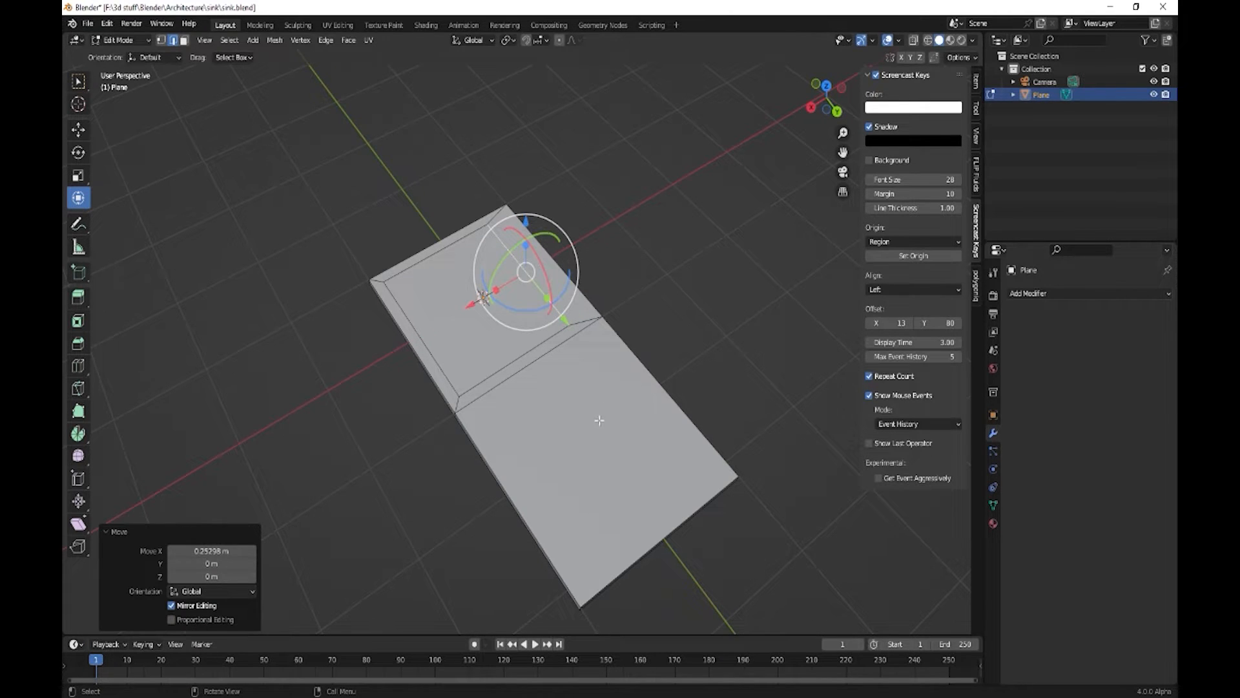
{"action": "middle_click_drag", "start_coordinate": [595, 426], "coordinate": [625, 417]}
{"action": "left_click", "coordinate": [580, 402]}
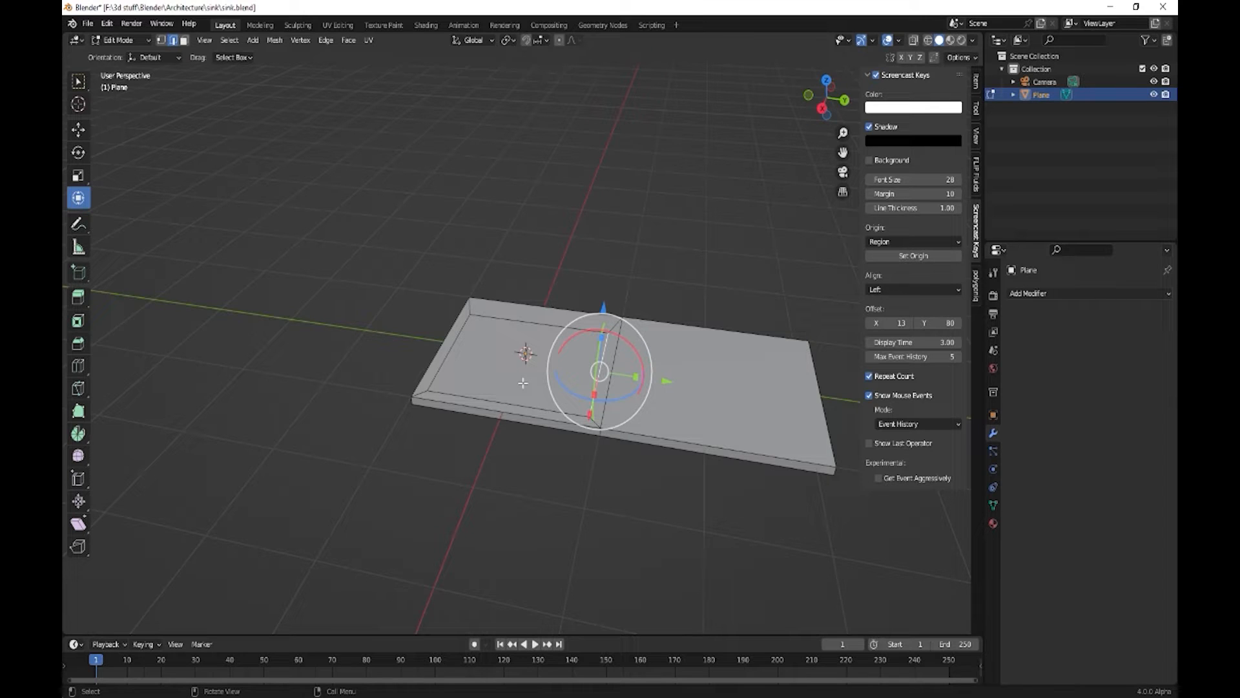
{"action": "key", "text": "e"}
{"action": "key", "text": "3"}
{"action": "key", "text": "Return"}
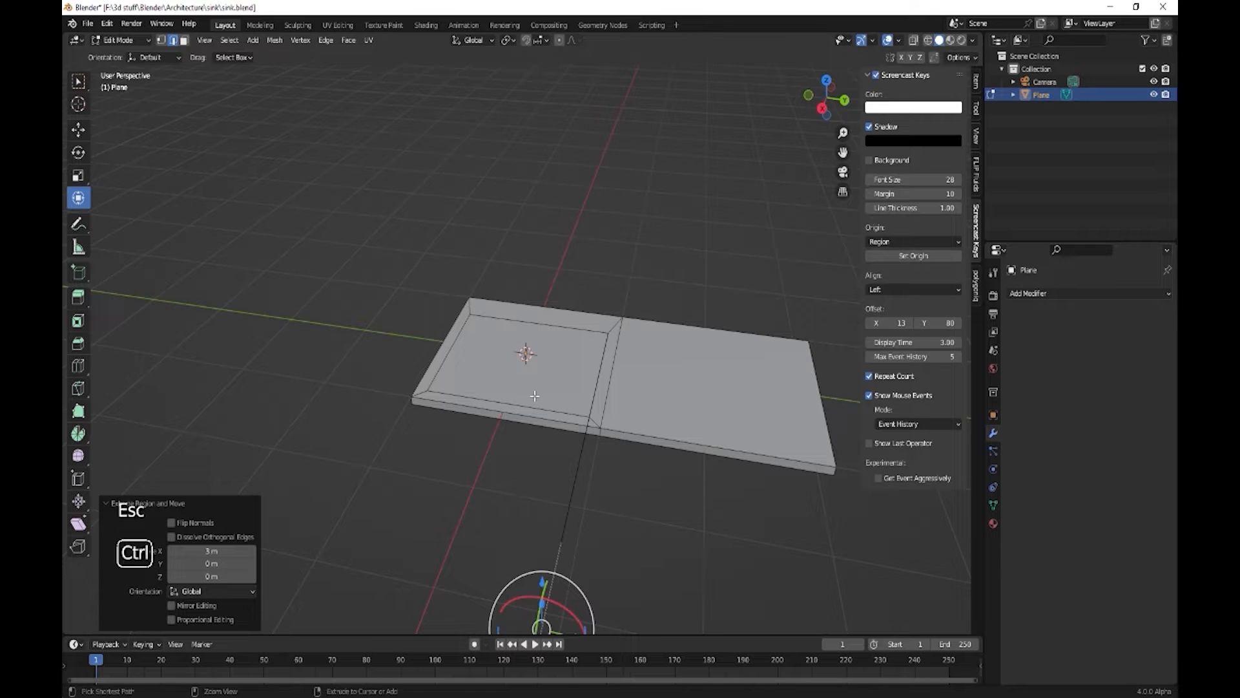
{"action": "key", "text": "ctrl+z"}
Step: Extrude the inset face straight down about 0.56 m to form the sink basin
{"action": "left_click", "coordinate": [535, 394]}
{"action": "key", "text": "3"}
{"action": "left_click", "coordinate": [535, 394]}
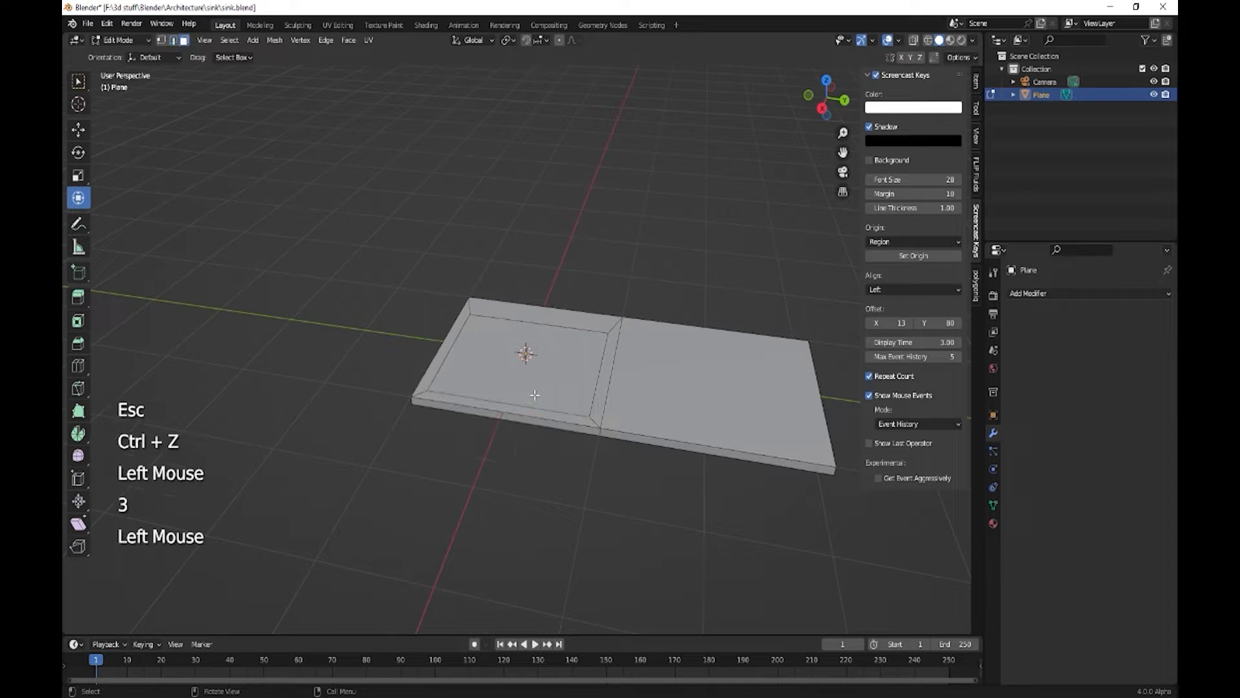
{"action": "middle_click_drag", "start_coordinate": [637, 471], "coordinate": [661, 416]}
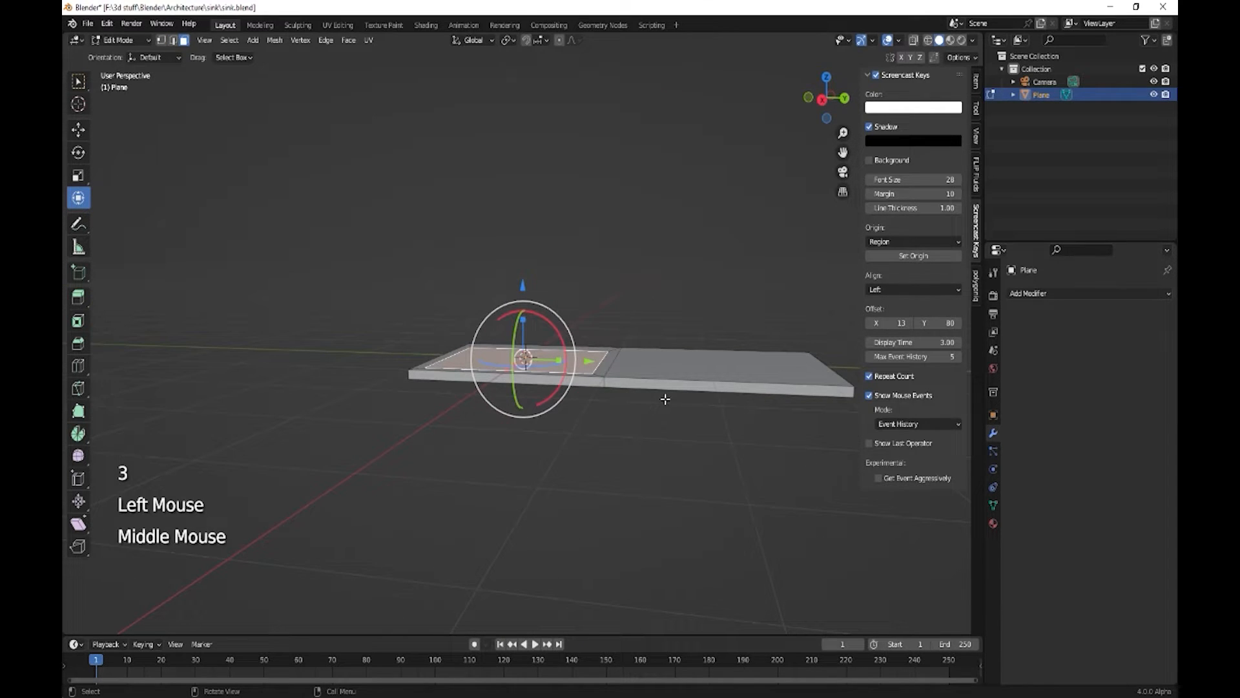
{"action": "key", "text": "e"}
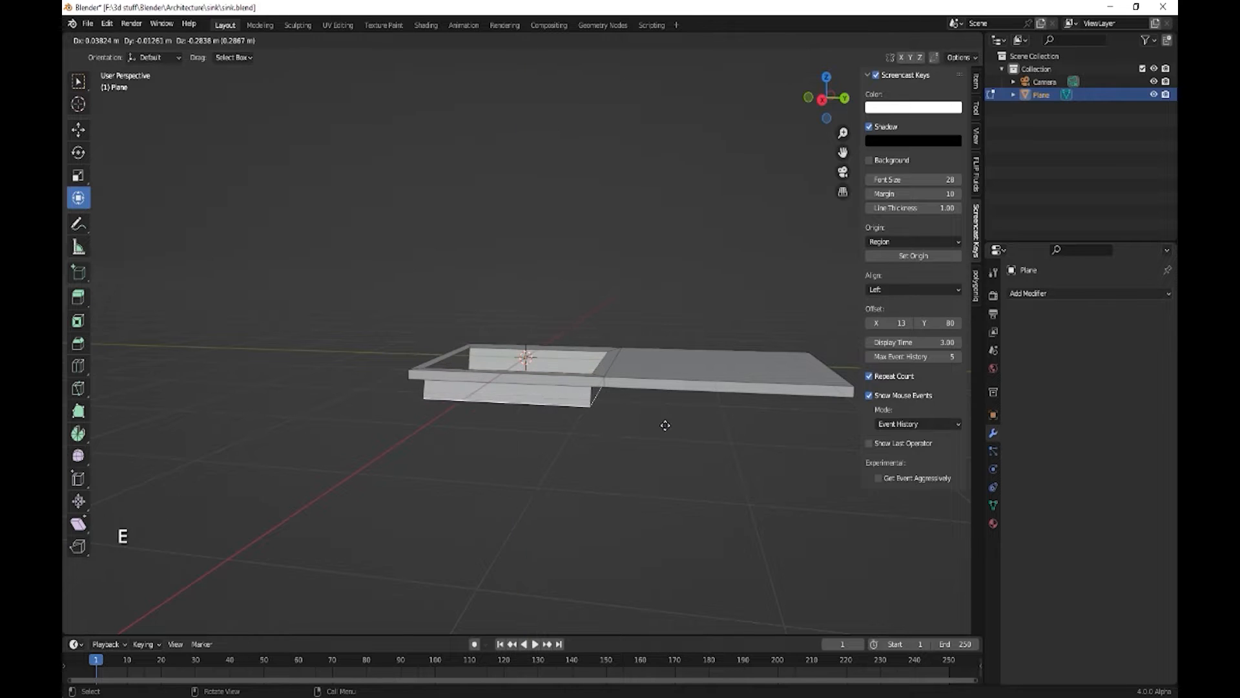
{"action": "left_click", "coordinate": [659, 451]}
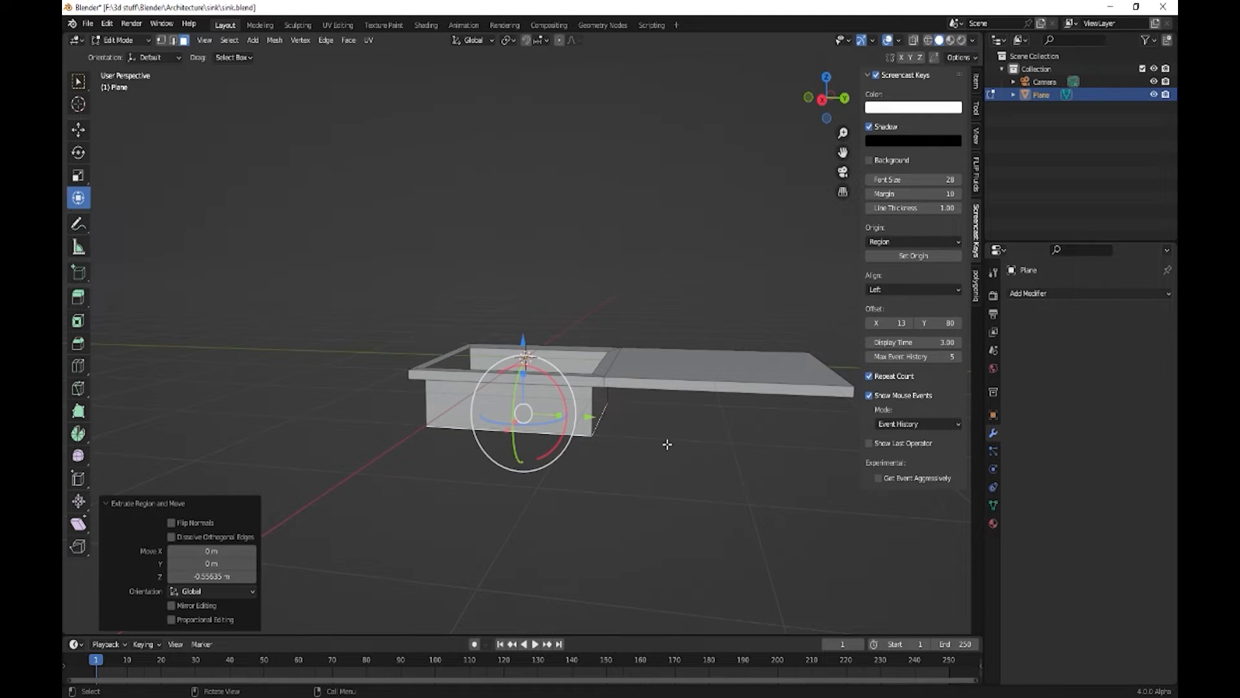
{"action": "middle_click_drag", "start_coordinate": [661, 443], "coordinate": [652, 492]}
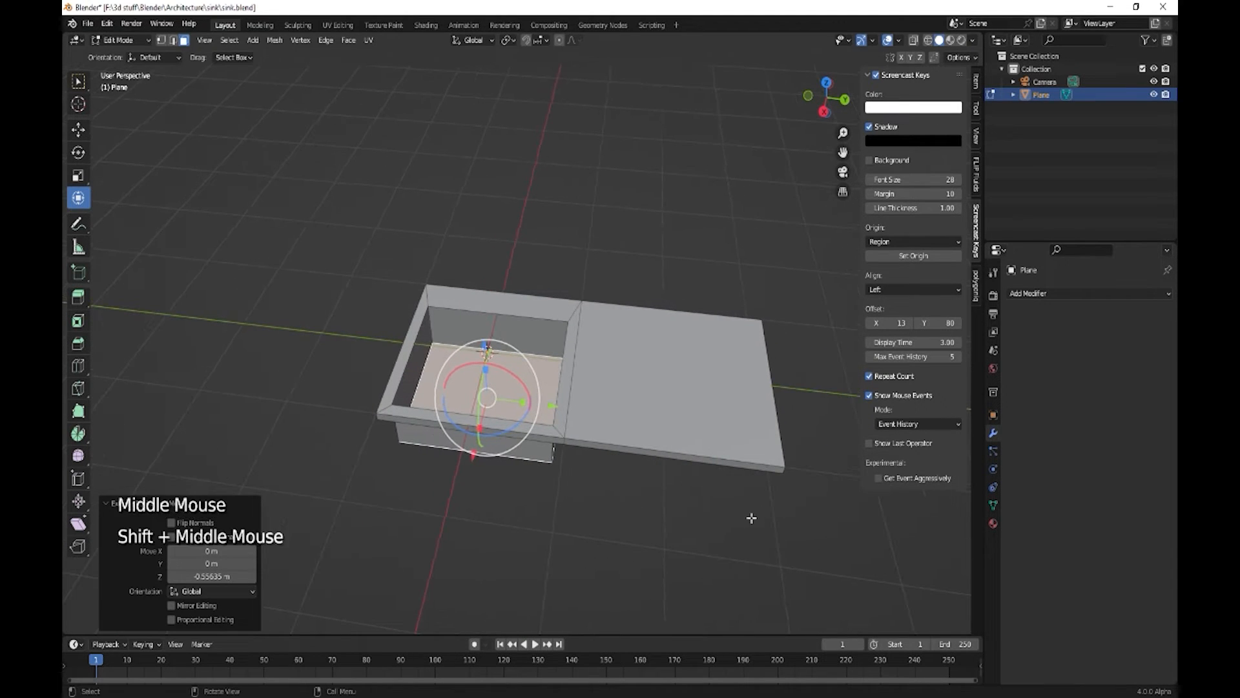
Step: Return to Object Mode and add a Subdivision Surface modifier with 3 viewport levels to the sink
{"action": "key", "text": "Tab"}
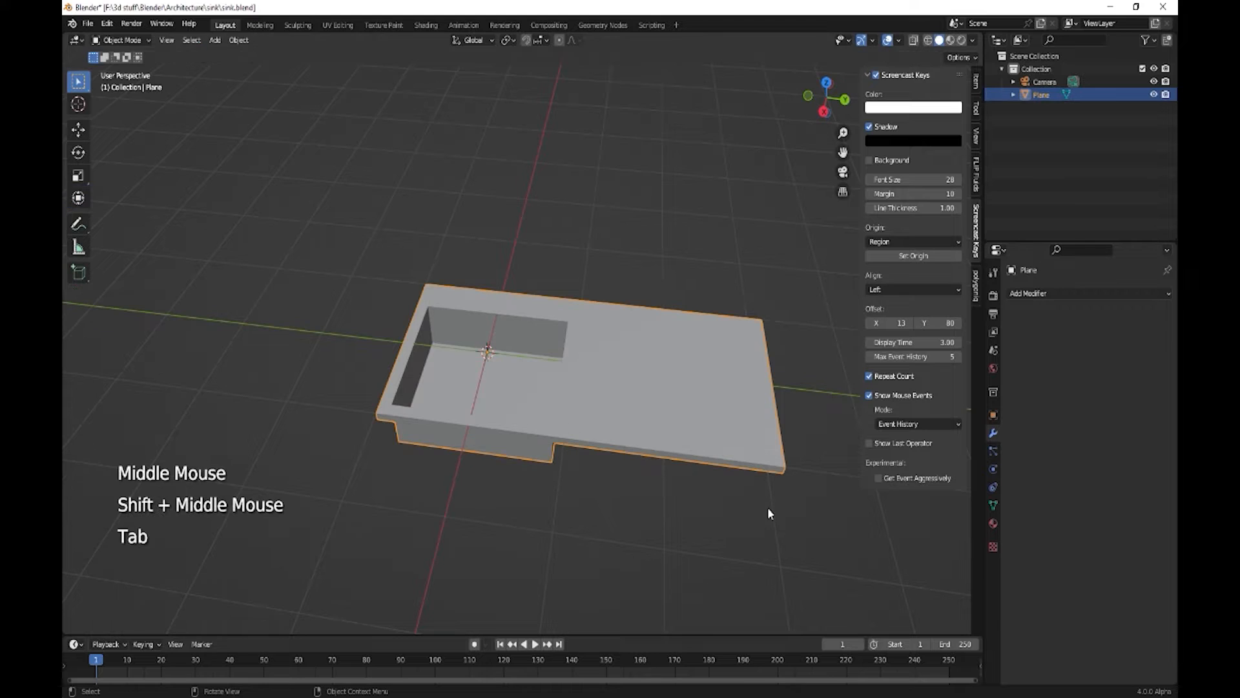
{"action": "left_click", "coordinate": [1033, 294]}
{"action": "left_click", "coordinate": [962, 534]}
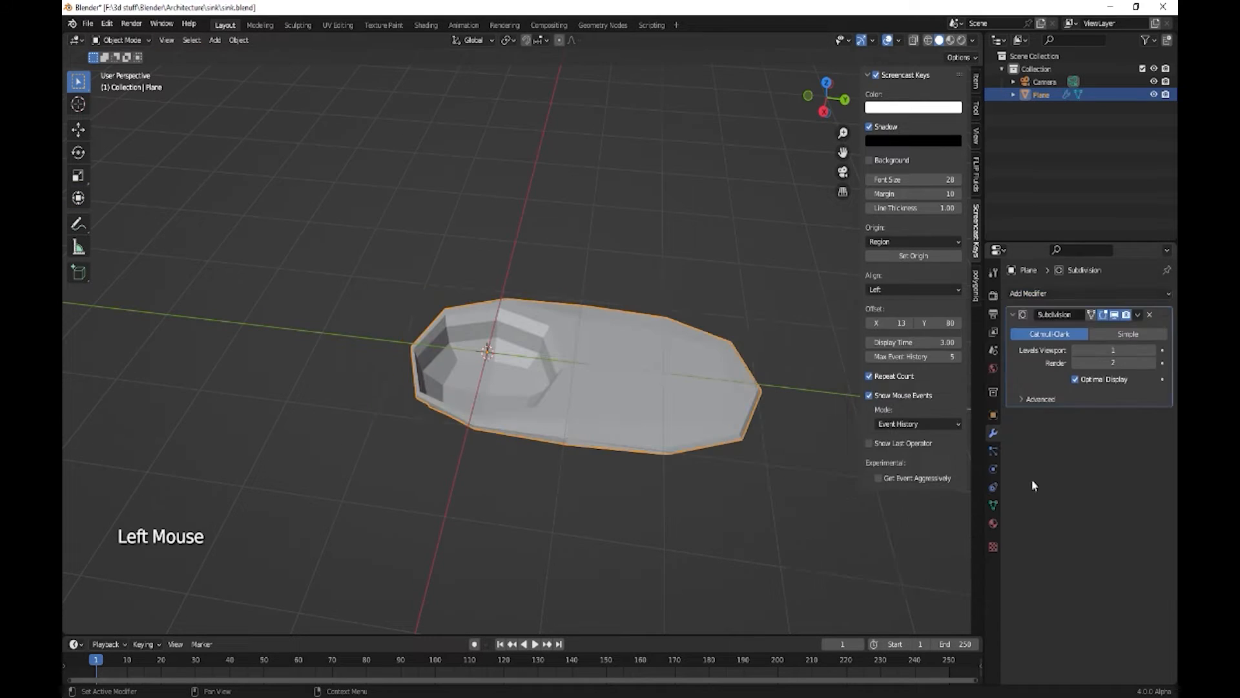
{"action": "left_click", "coordinate": [1154, 351]}
{"action": "left_click", "coordinate": [1154, 351]}
{"action": "middle_click_drag", "start_coordinate": [706, 452], "coordinate": [548, 419]}
Step: Add a horizontal loop cut around the basin walls in Edit Mode and slide it close to the basin floor, factor about -0.907
{"action": "key", "text": "Tab"}
{"action": "scroll", "coordinate": [598, 494], "scroll_direction": "up", "scroll_amount": 1}
{"action": "key", "text": "ctrl"}
{"action": "key", "text": "ctrl+r"}
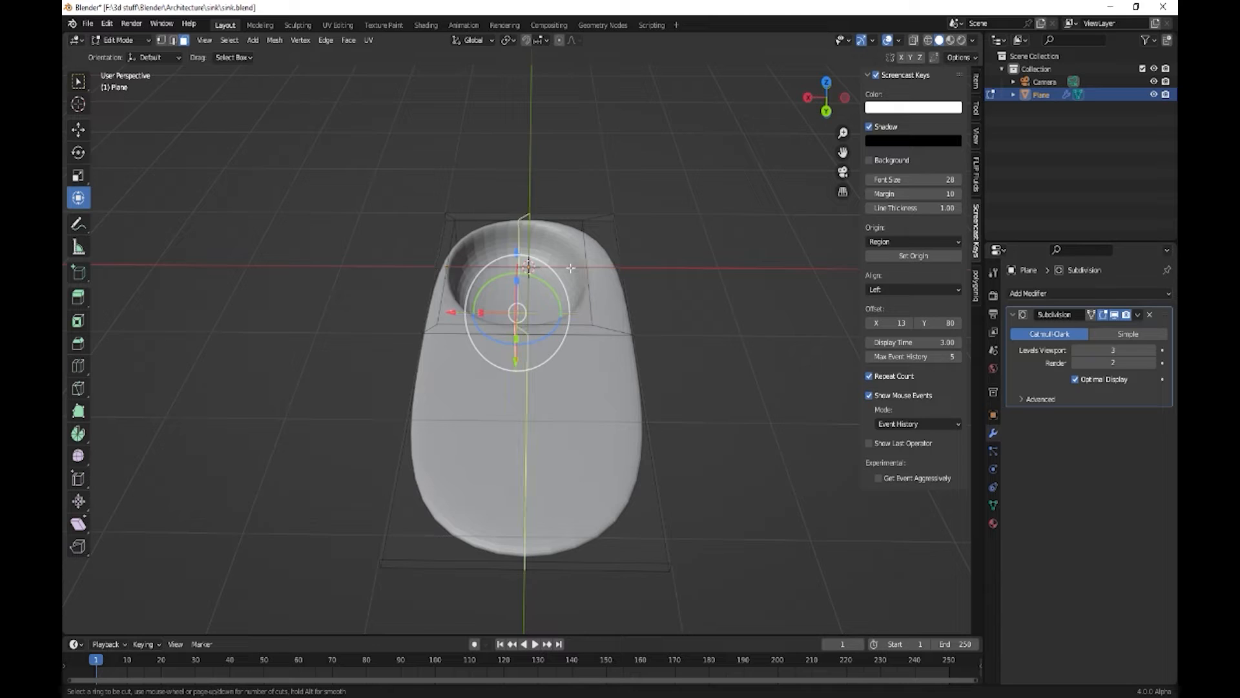
{"action": "left_click", "coordinate": [466, 237]}
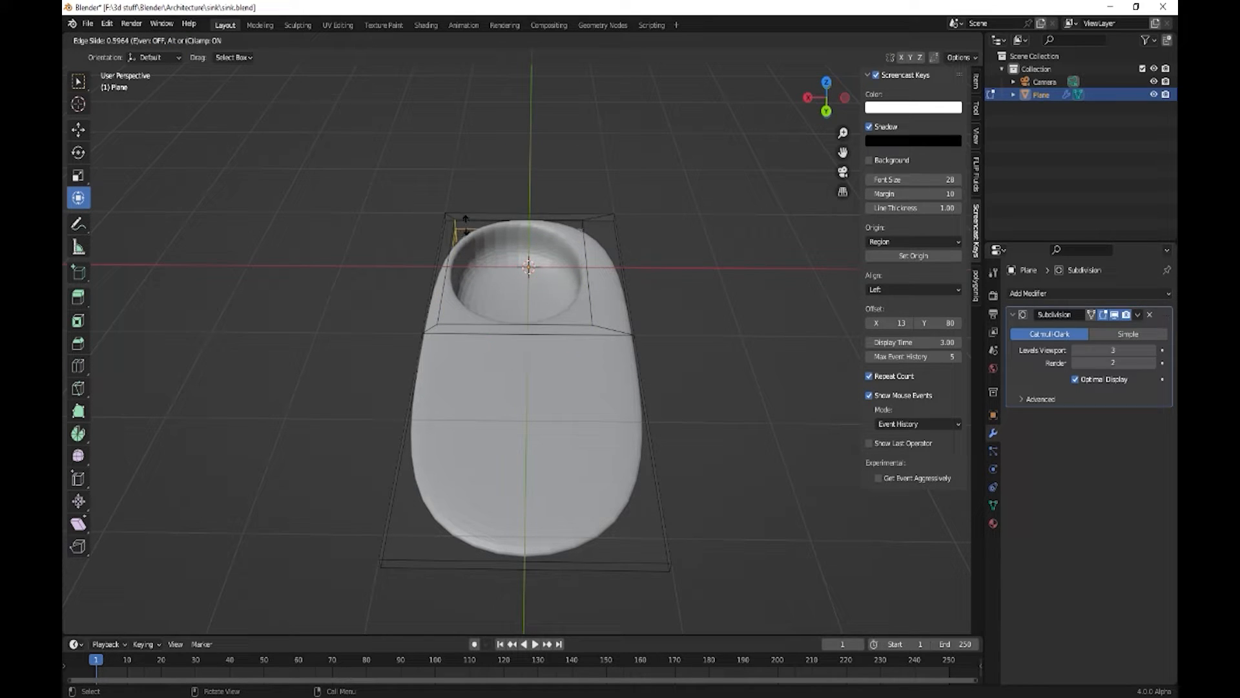
{"action": "left_click", "coordinate": [474, 258]}
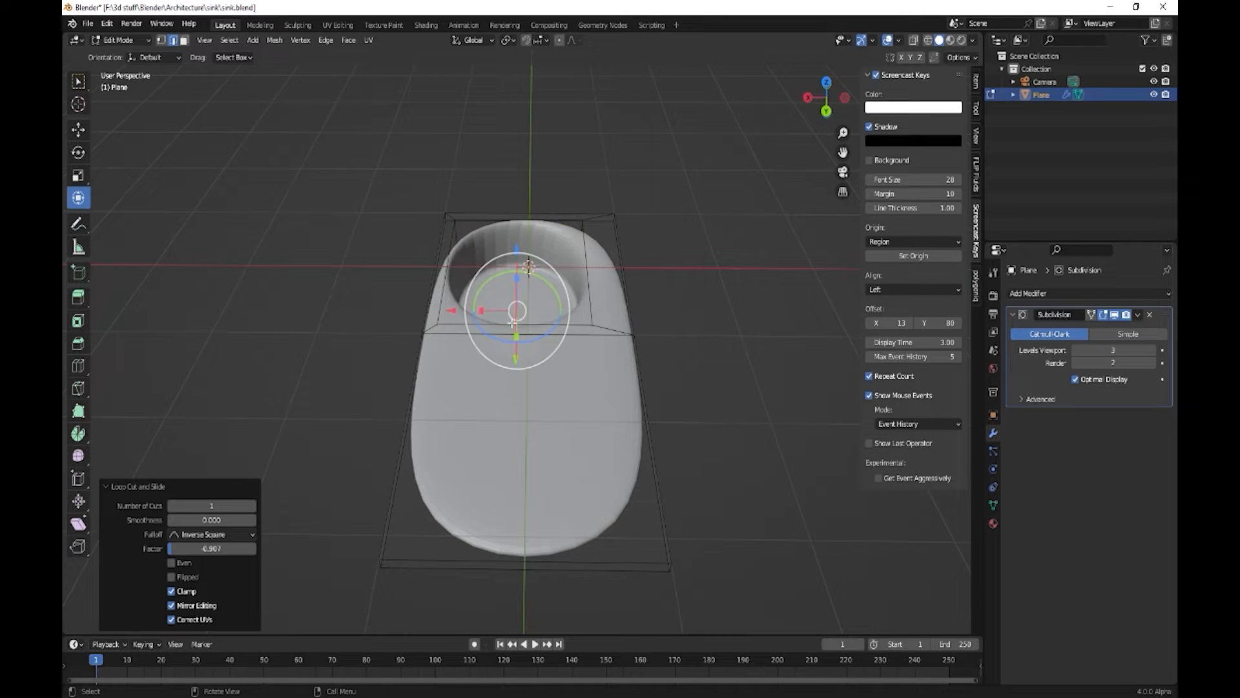
Step: Add another loop cut around the basin walls and slide it toward the basin's upper rim, factor about 0.764
{"action": "middle_click_drag", "start_coordinate": [512, 321], "coordinate": [495, 291]}
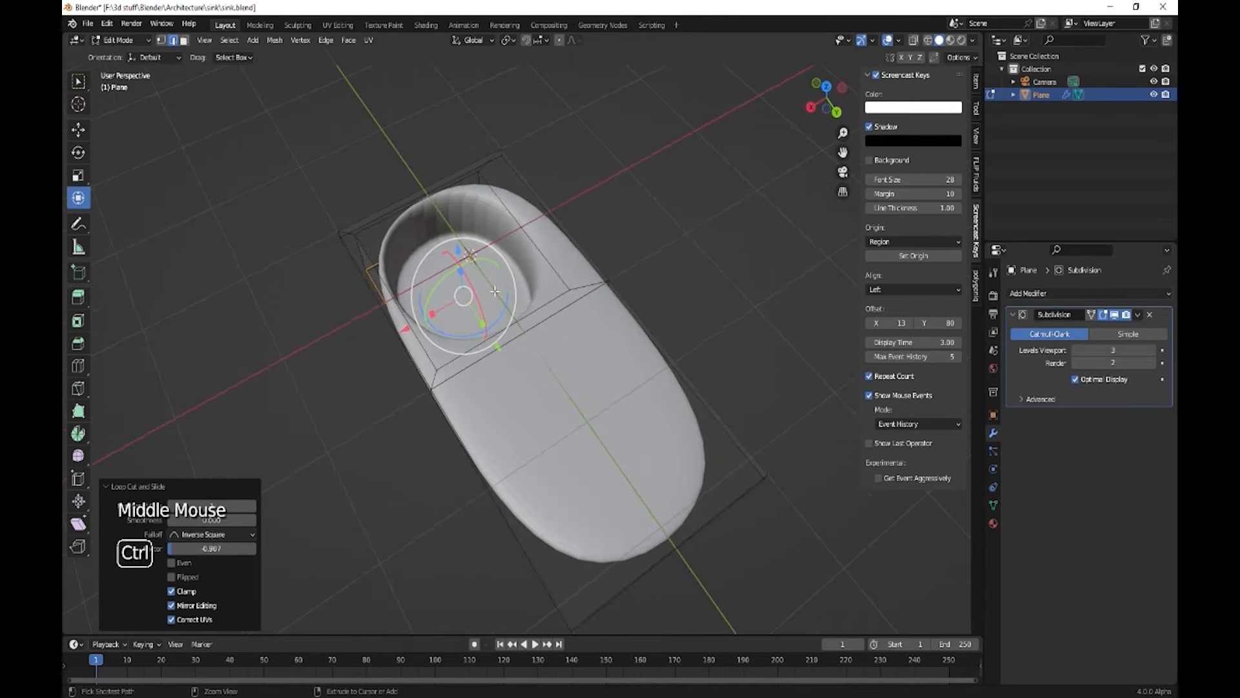
{"action": "key", "text": "ctrl+r"}
{"action": "left_click", "coordinate": [483, 210]}
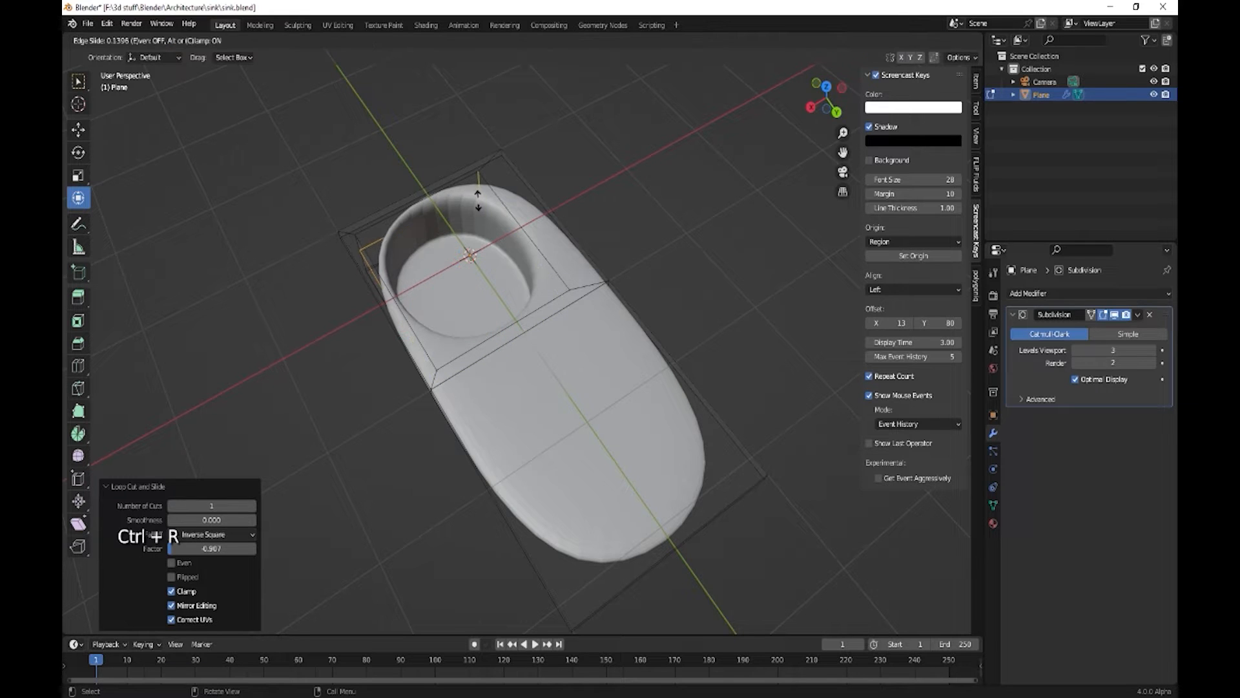
{"action": "left_click", "coordinate": [478, 188]}
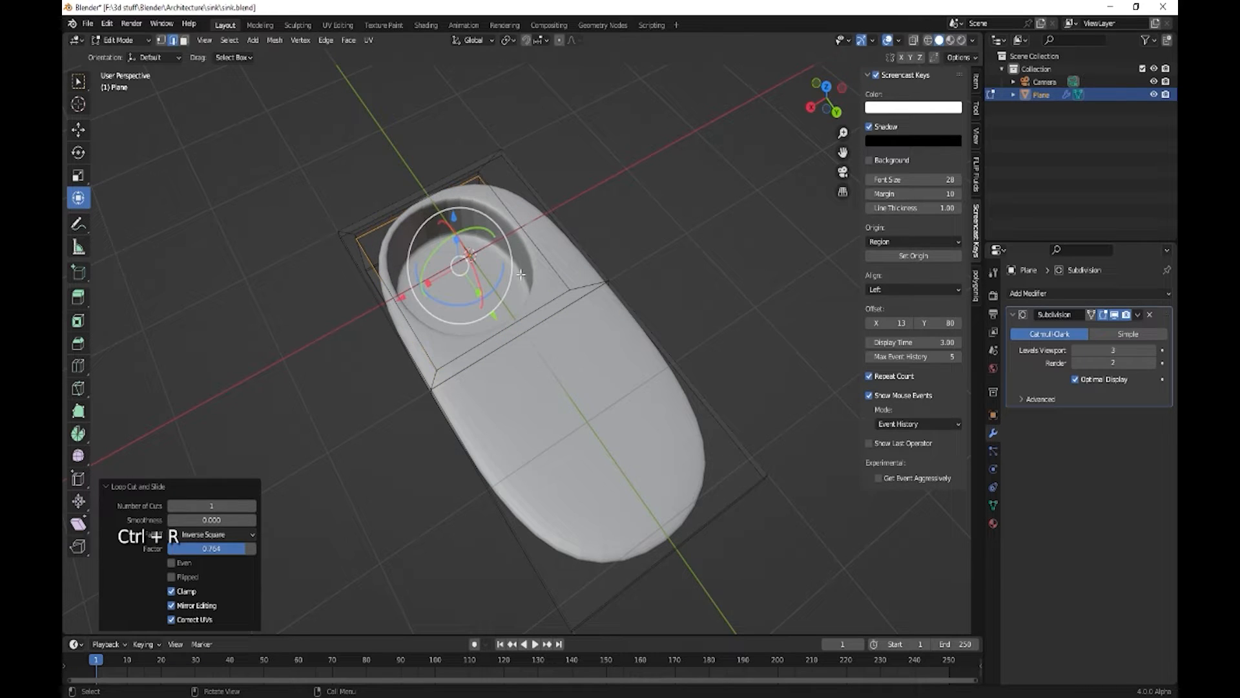
{"action": "middle_click_drag", "start_coordinate": [478, 187], "coordinate": [620, 301]}
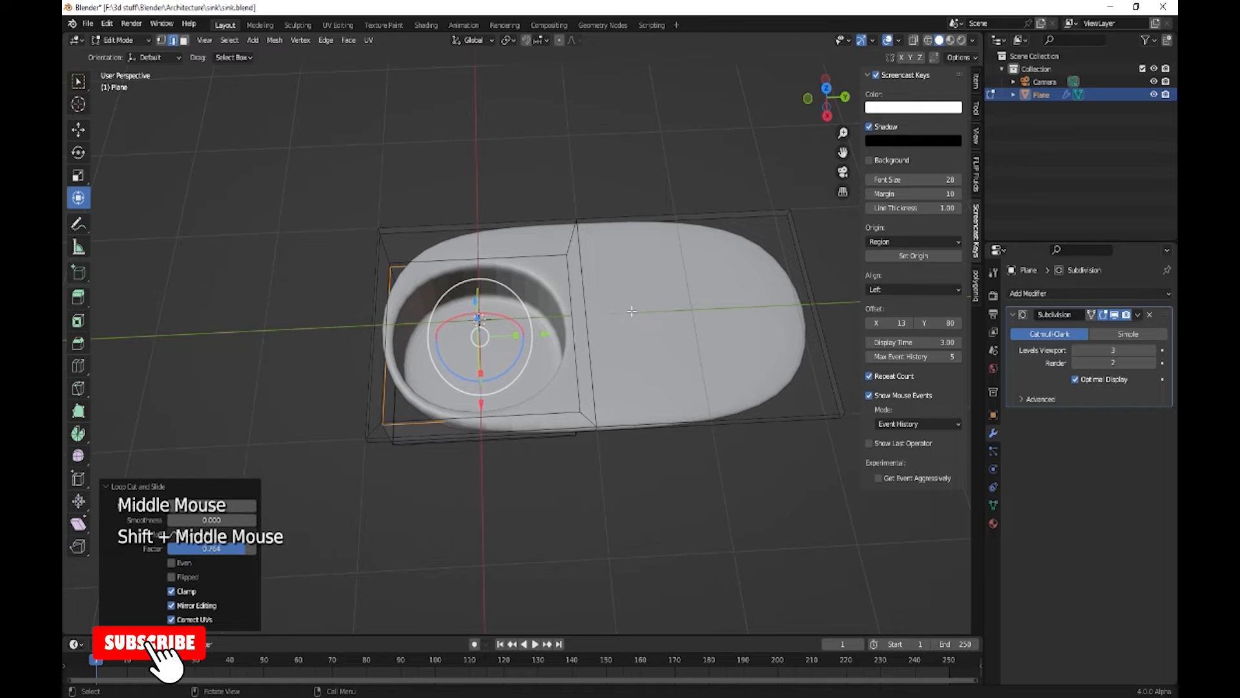
Step: Add two loop cuts running across the basin and scale them apart along Y by about 2.473
{"action": "key", "text": "ctrl+r"}
{"action": "scroll", "coordinate": [553, 271], "scroll_direction": "up", "scroll_amount": 1}
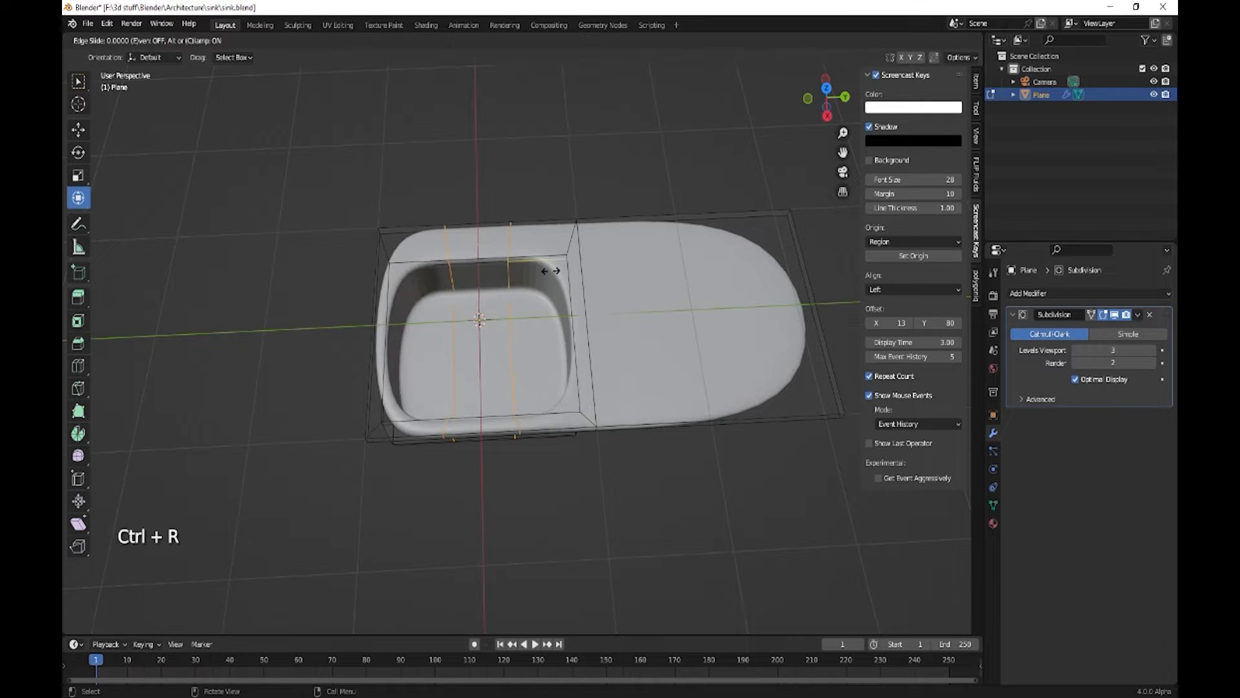
{"action": "left_click", "coordinate": [551, 272]}
{"action": "right_click", "coordinate": [550, 271]}
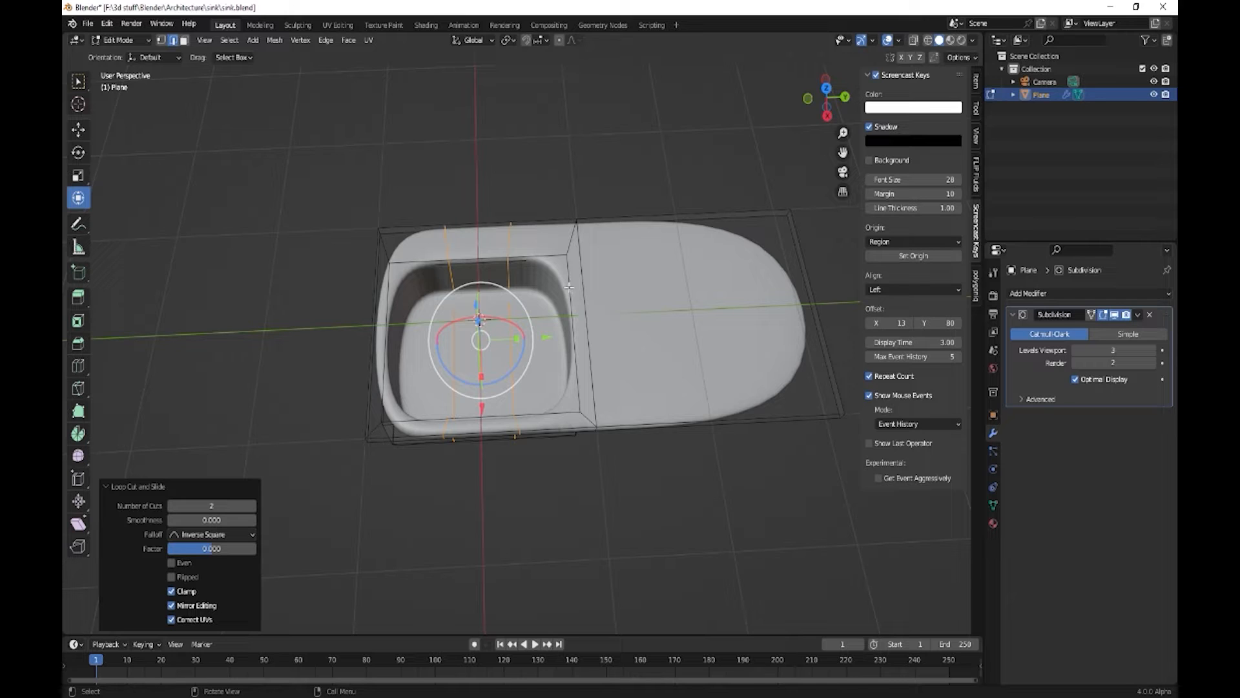
{"action": "key", "text": "s"}
{"action": "key", "text": "y"}
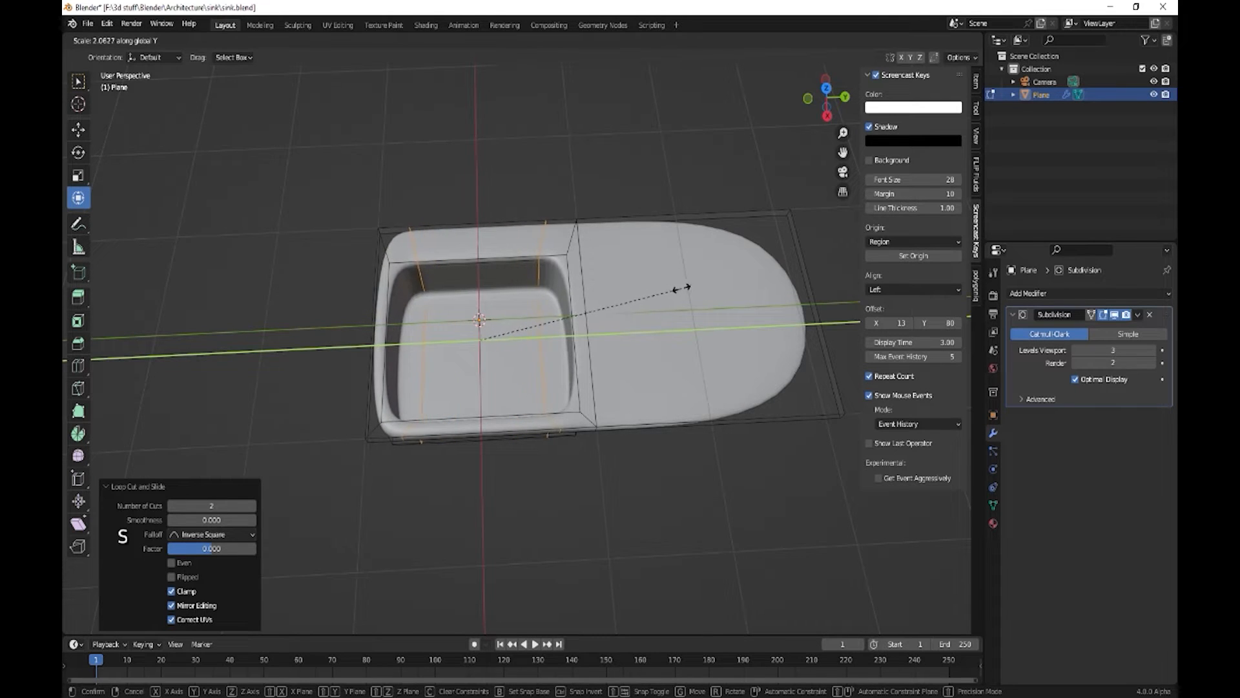
{"action": "left_click", "coordinate": [723, 292]}
Step: Add two lengthwise loop cuts through the basin and drainboard and scale them apart along X by about 2.428
{"action": "key", "text": "ctrl"}
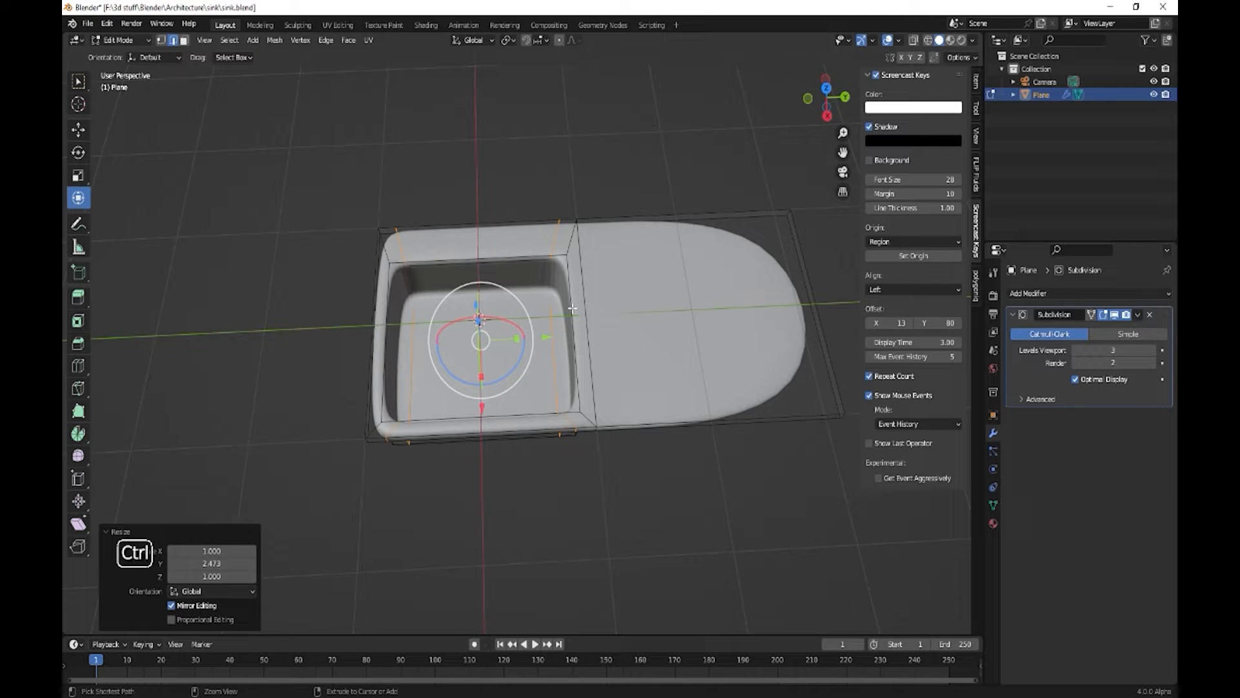
{"action": "key", "text": "ctrl+r"}
{"action": "scroll", "coordinate": [576, 309], "scroll_direction": "up", "scroll_amount": 1}
{"action": "left_click", "coordinate": [577, 309]}
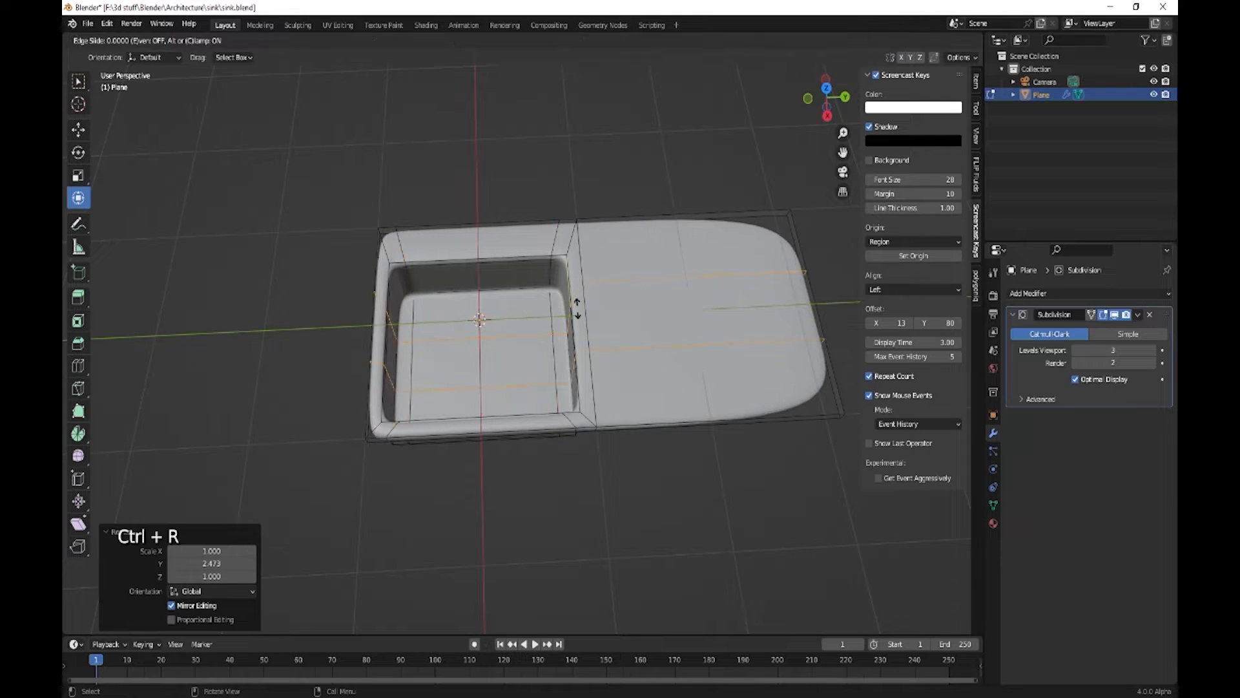
{"action": "left_click", "coordinate": [577, 308]}
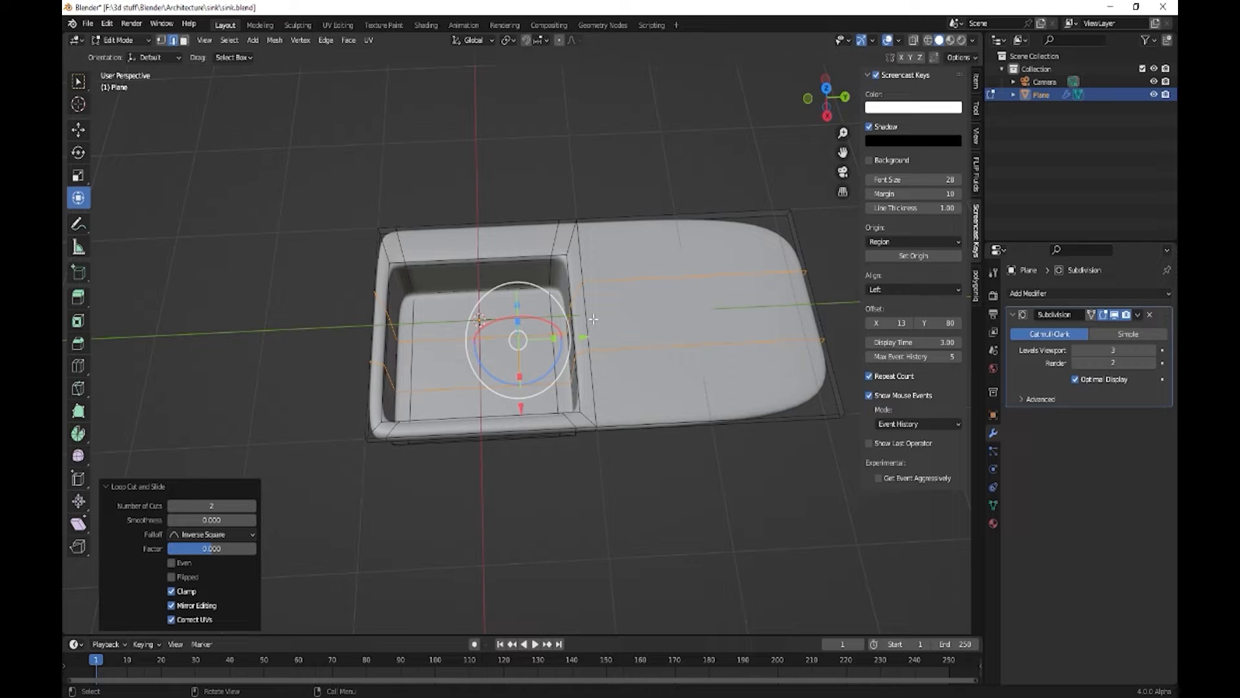
{"action": "key", "text": "s"}
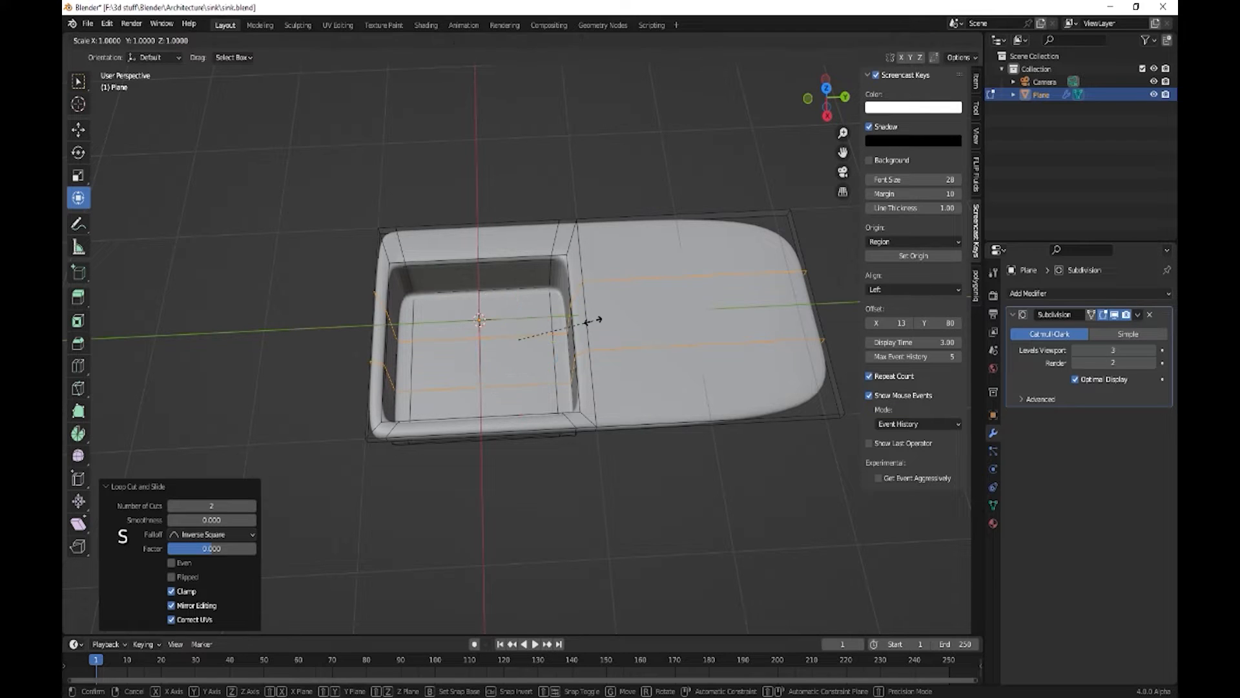
{"action": "key", "text": "x"}
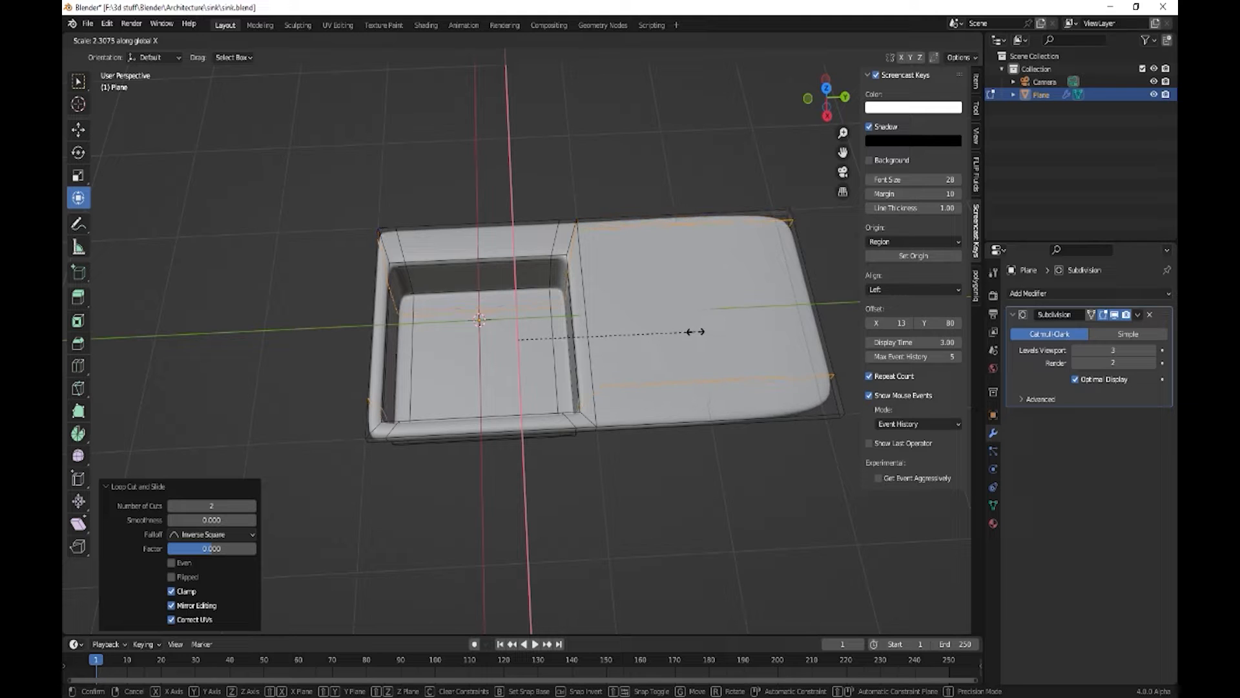
{"action": "left_click", "coordinate": [704, 333]}
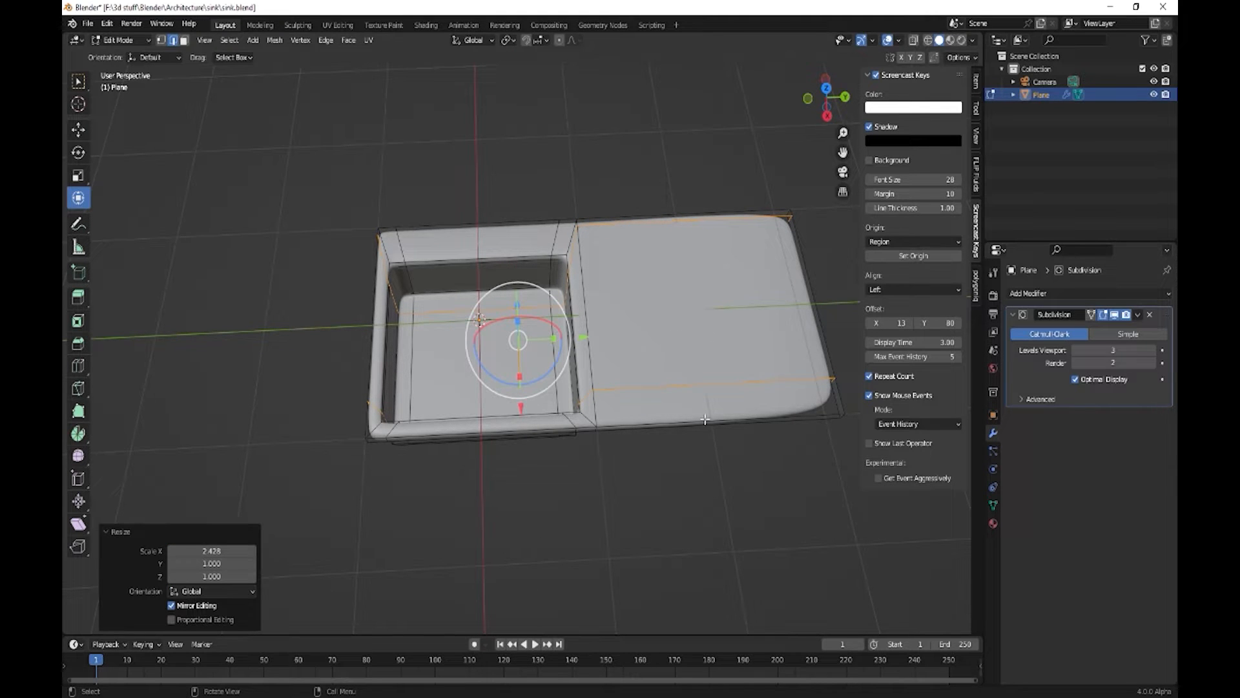
Step: Add a loop cut across the drainboard and slide it toward the outer end, factor about 0.854
{"action": "middle_click_drag", "start_coordinate": [704, 420], "coordinate": [581, 343]}
{"action": "middle_click_drag", "start_coordinate": [588, 471], "coordinate": [670, 347], "text": "shift"}
{"action": "key", "text": "ctrl"}
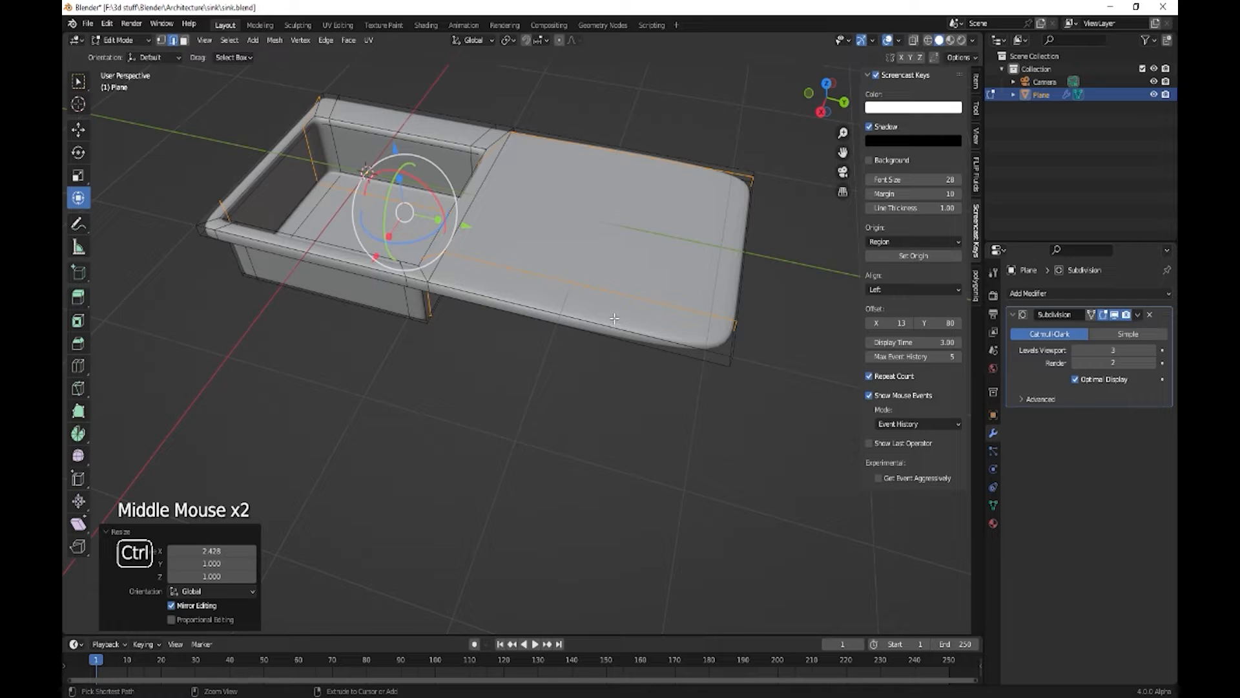
{"action": "key", "text": "ctrl+r"}
{"action": "left_click", "coordinate": [614, 318]}
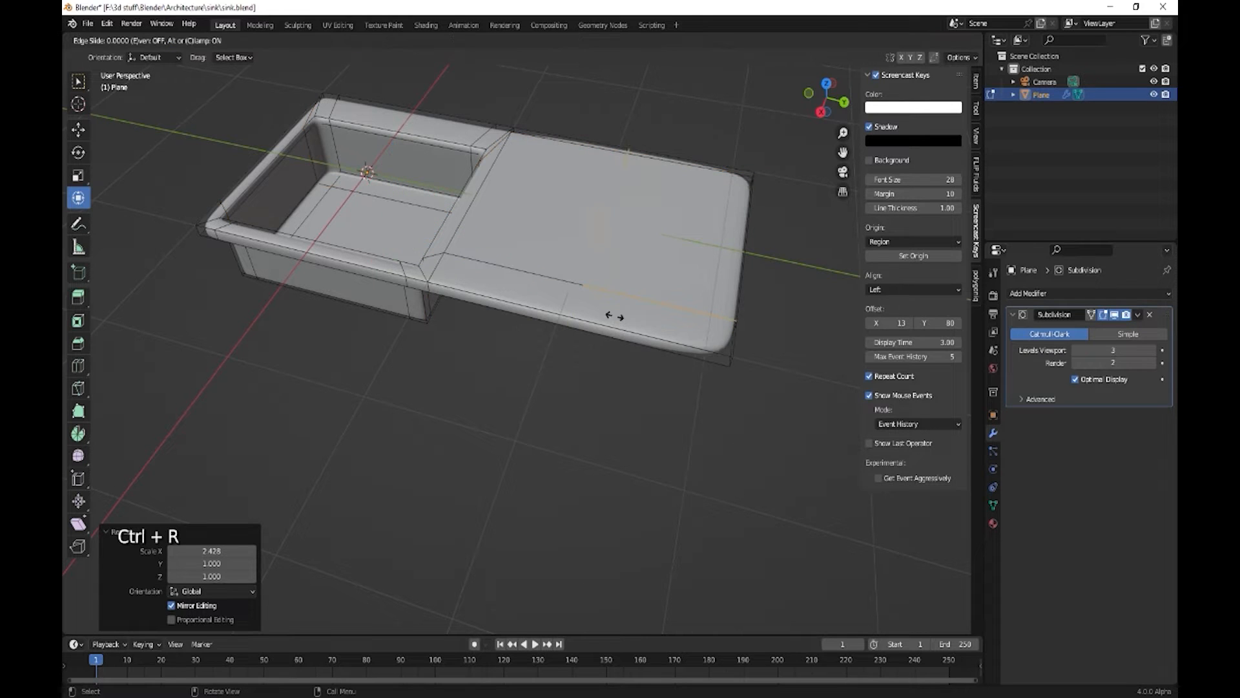
{"action": "left_click", "coordinate": [743, 337]}
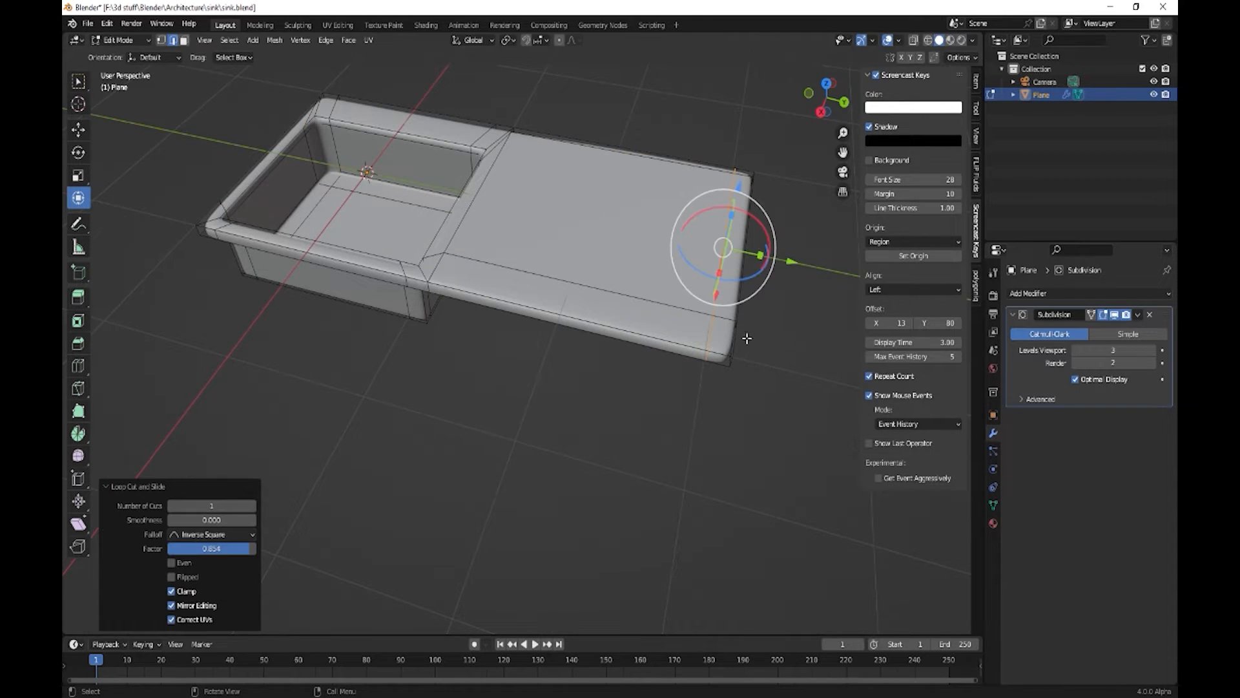
Step: Add ten evenly spaced lengthwise loop cuts through the drainboard and basin without sliding them
{"action": "middle_click_drag", "start_coordinate": [743, 336], "coordinate": [537, 241]}
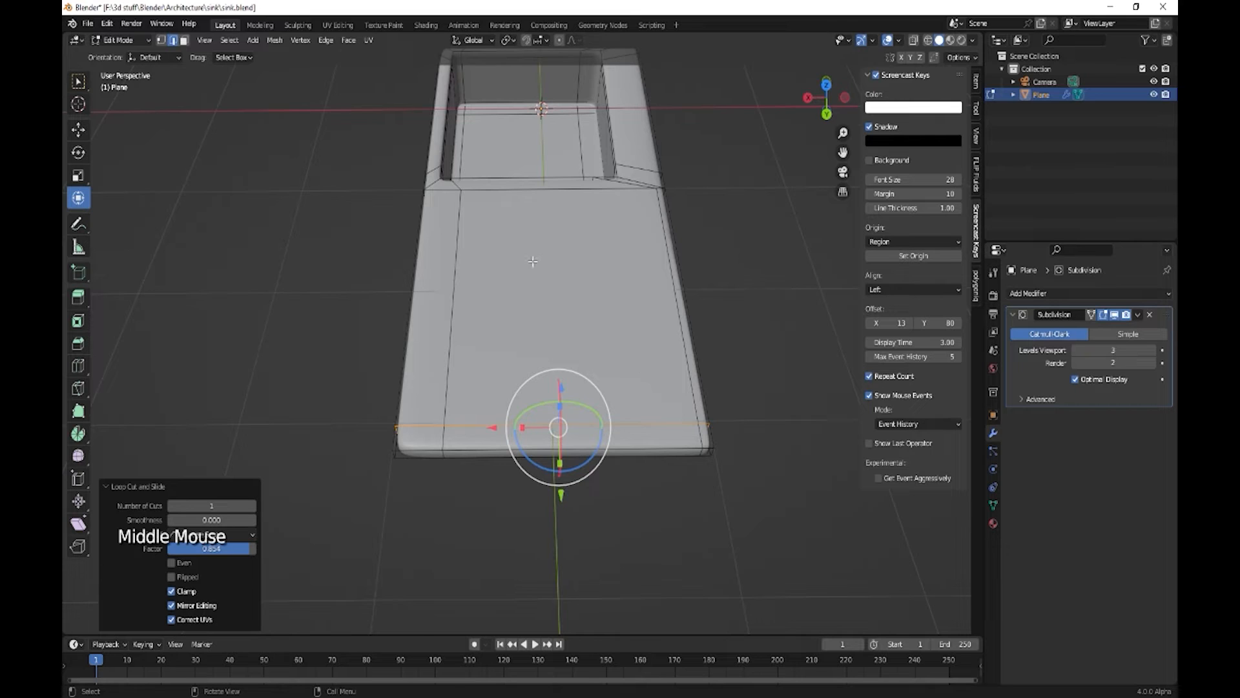
{"action": "key", "text": "ctrl+r"}
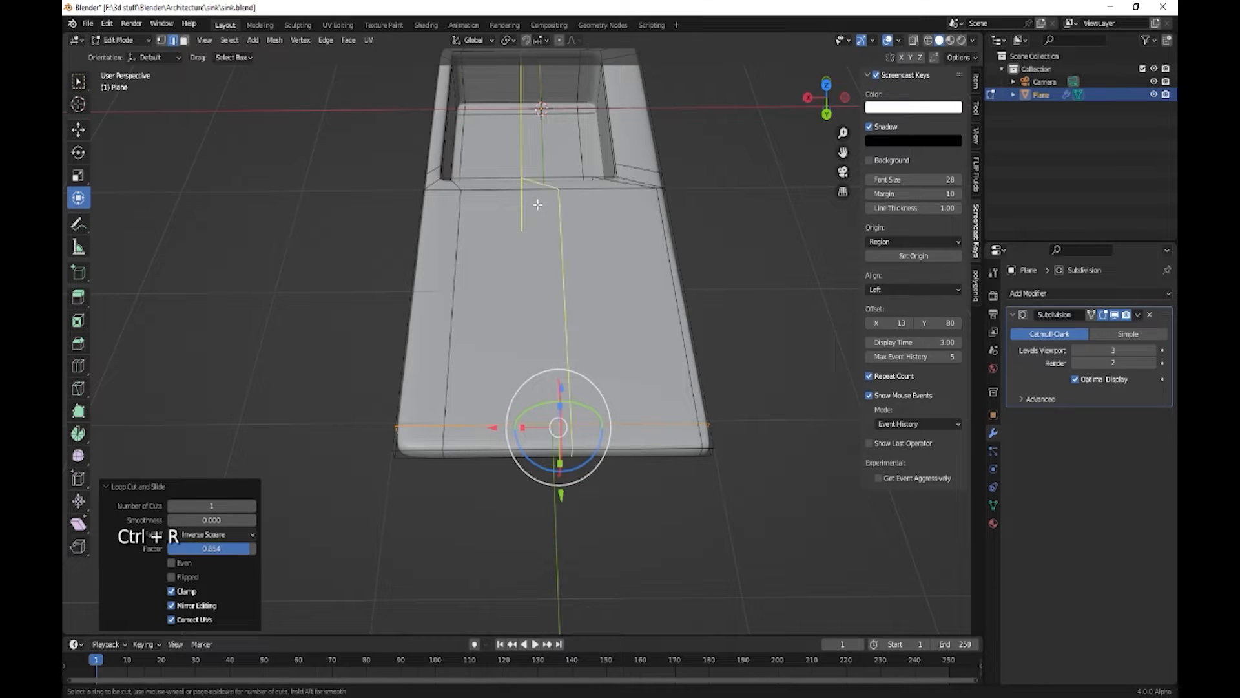
{"action": "scroll", "coordinate": [538, 207], "scroll_direction": "up", "scroll_amount": 3}
{"action": "scroll", "coordinate": [538, 207], "scroll_direction": "up", "scroll_amount": 1}
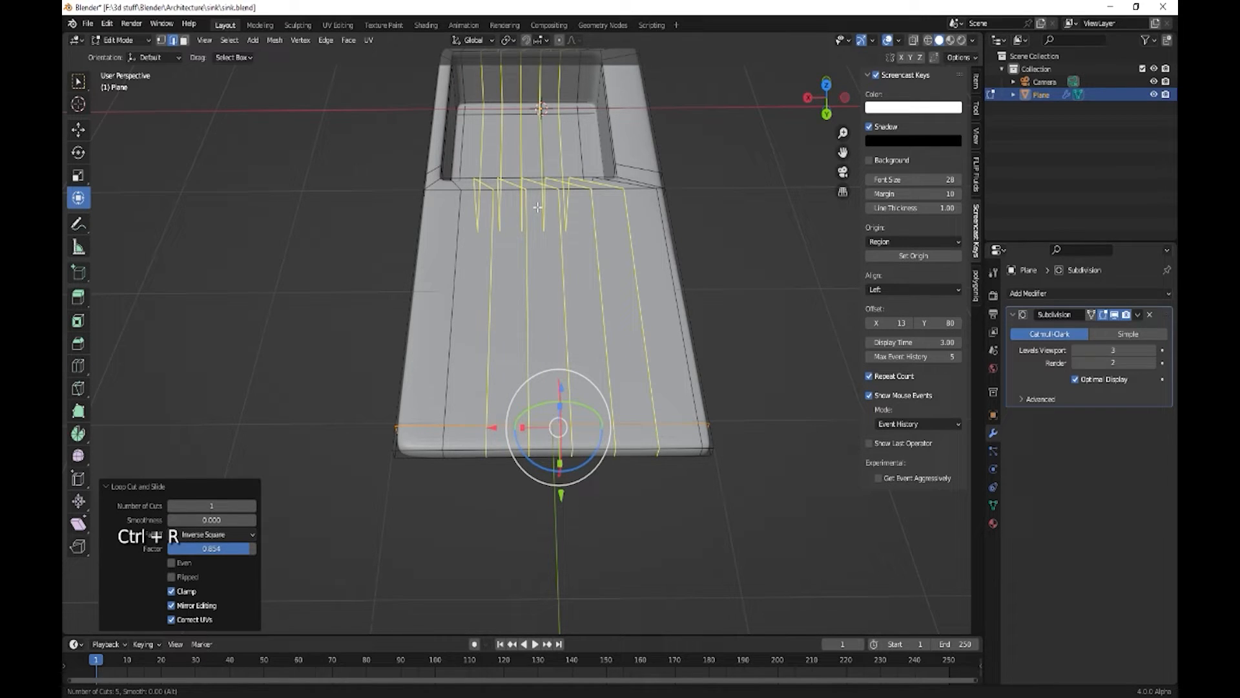
{"action": "scroll", "coordinate": [538, 206], "scroll_direction": "up", "scroll_amount": 1}
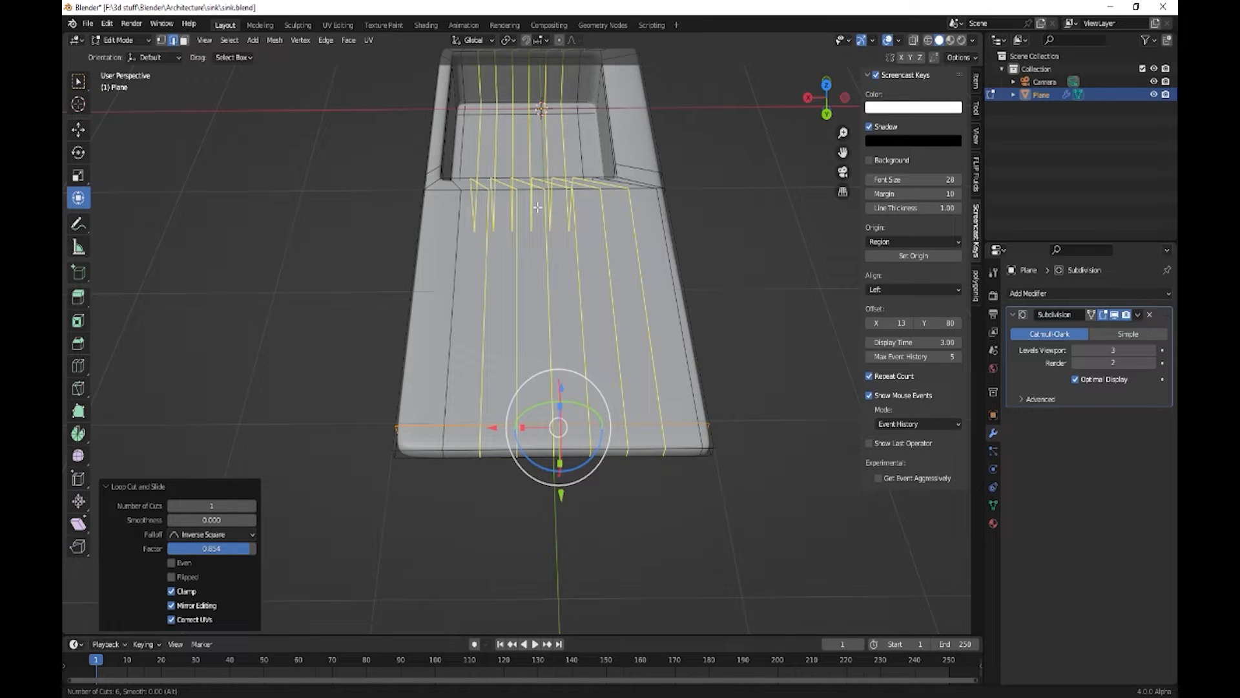
{"action": "scroll", "coordinate": [537, 206], "scroll_direction": "up", "scroll_amount": 2}
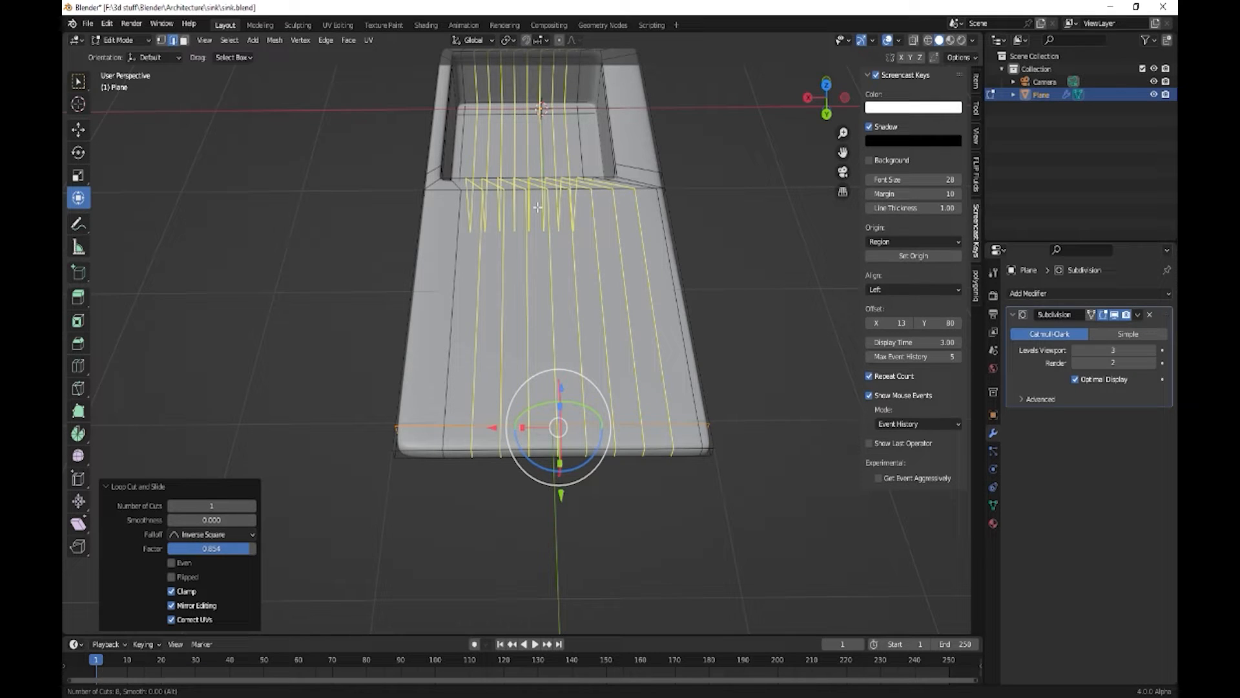
{"action": "scroll", "coordinate": [537, 206], "scroll_direction": "up", "scroll_amount": 1}
{"action": "scroll", "coordinate": [538, 207], "scroll_direction": "up", "scroll_amount": 1}
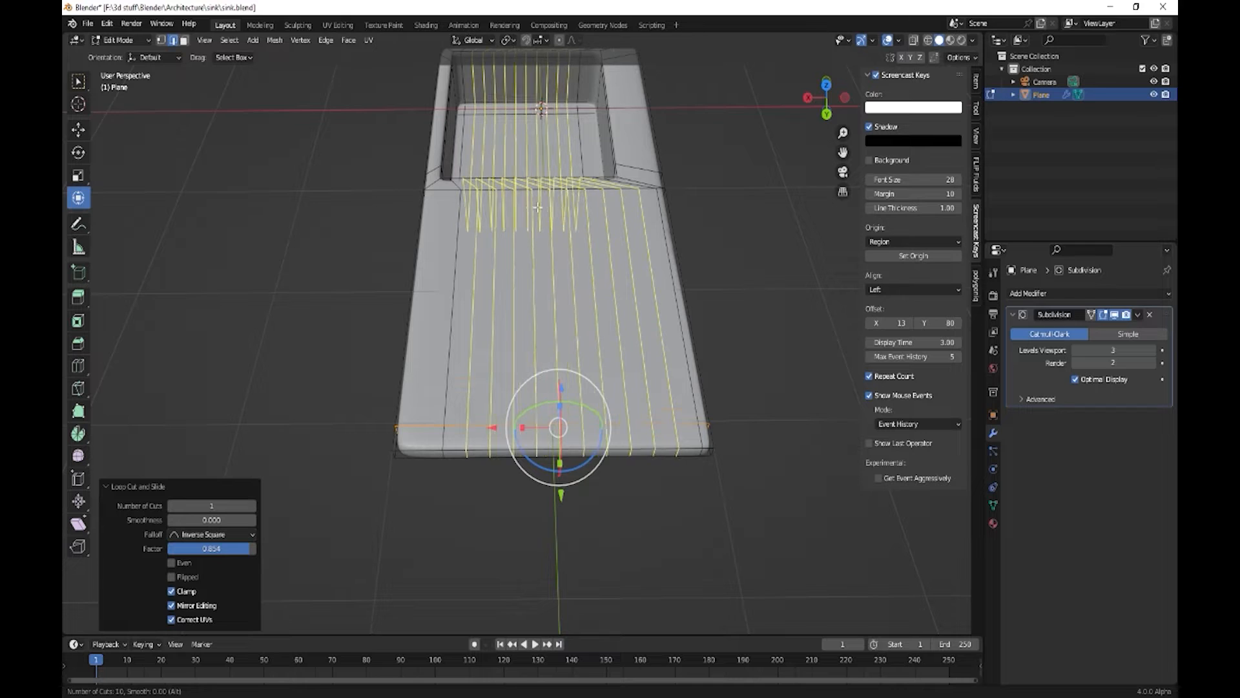
{"action": "left_click", "coordinate": [538, 207]}
{"action": "right_click", "coordinate": [537, 207]}
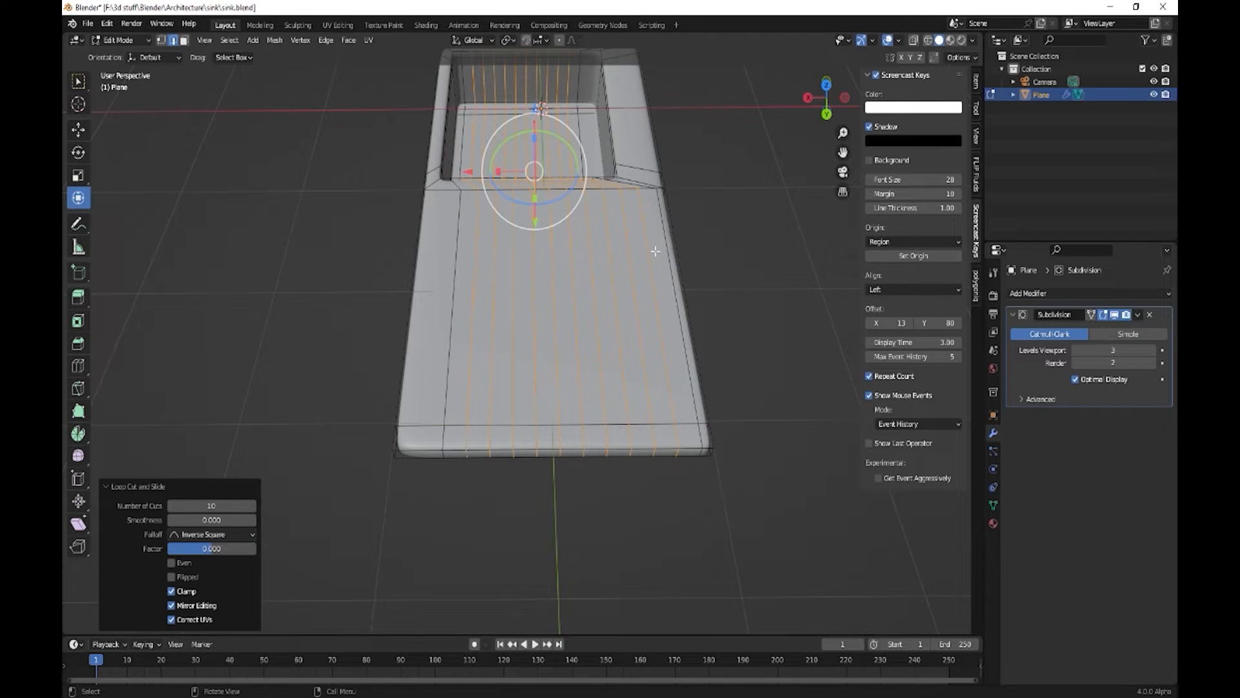
Step: Select five alternating strip faces on the drainboard and extrude them upward along Z by about 0.026 m
{"action": "key", "text": "3"}
{"action": "left_click", "coordinate": [617, 233]}
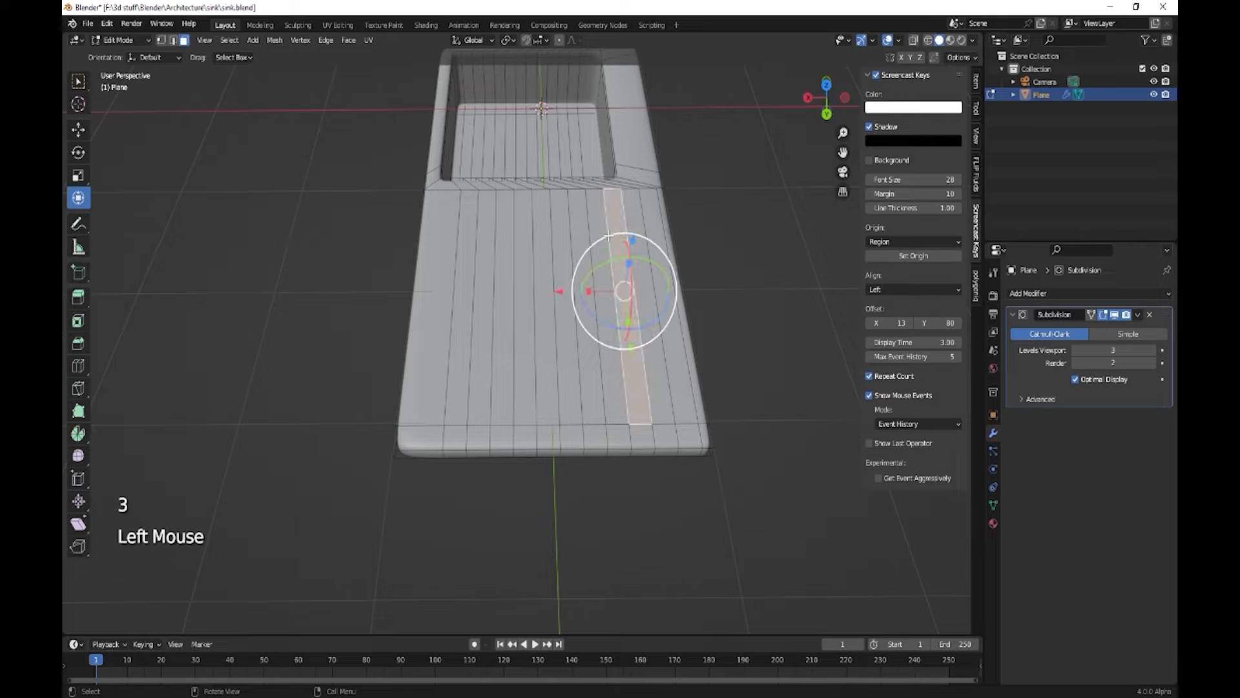
{"action": "left_click", "coordinate": [579, 234], "text": "shift"}
{"action": "left_click", "coordinate": [545, 232], "text": "shift"}
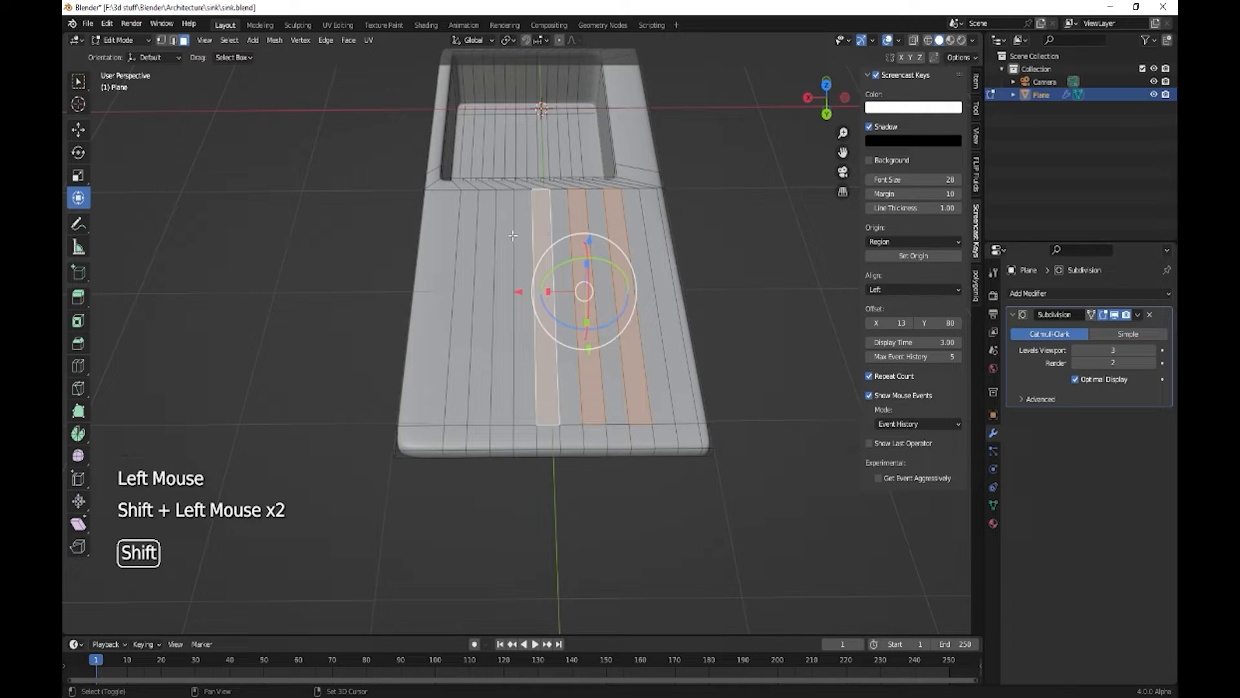
{"action": "left_click", "coordinate": [510, 238], "text": "shift"}
{"action": "left_click", "coordinate": [472, 246], "text": "shift"}
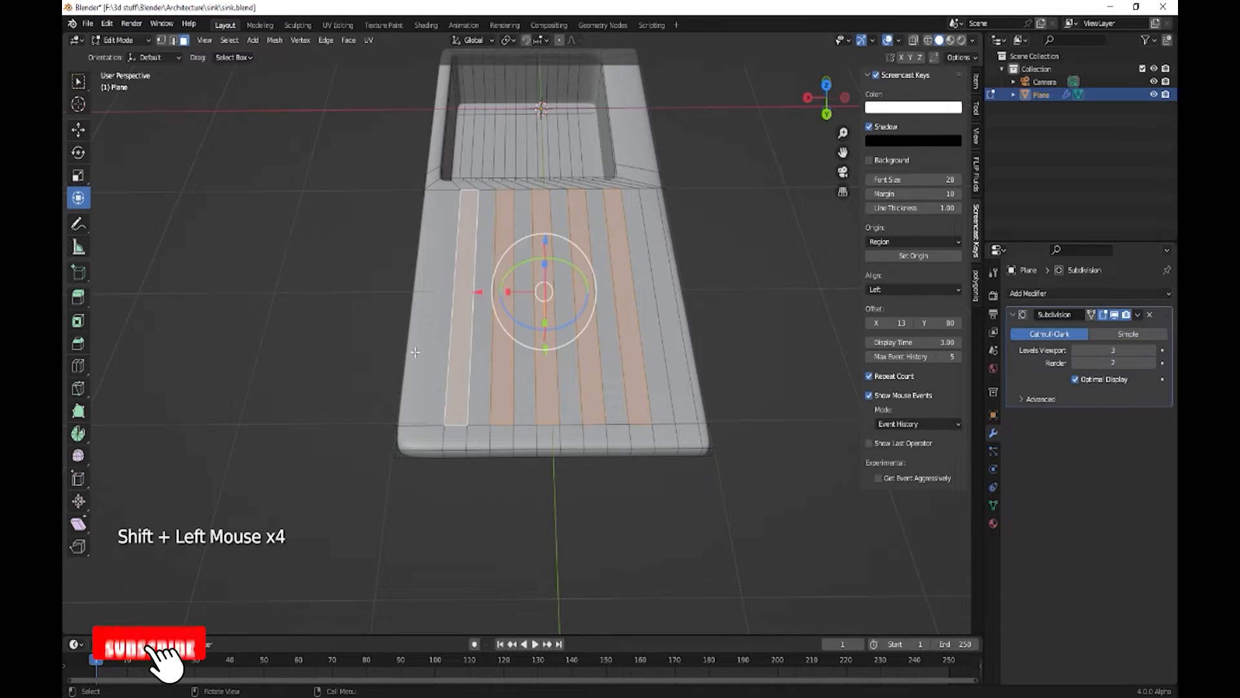
{"action": "middle_click_drag", "start_coordinate": [415, 352], "coordinate": [573, 428]}
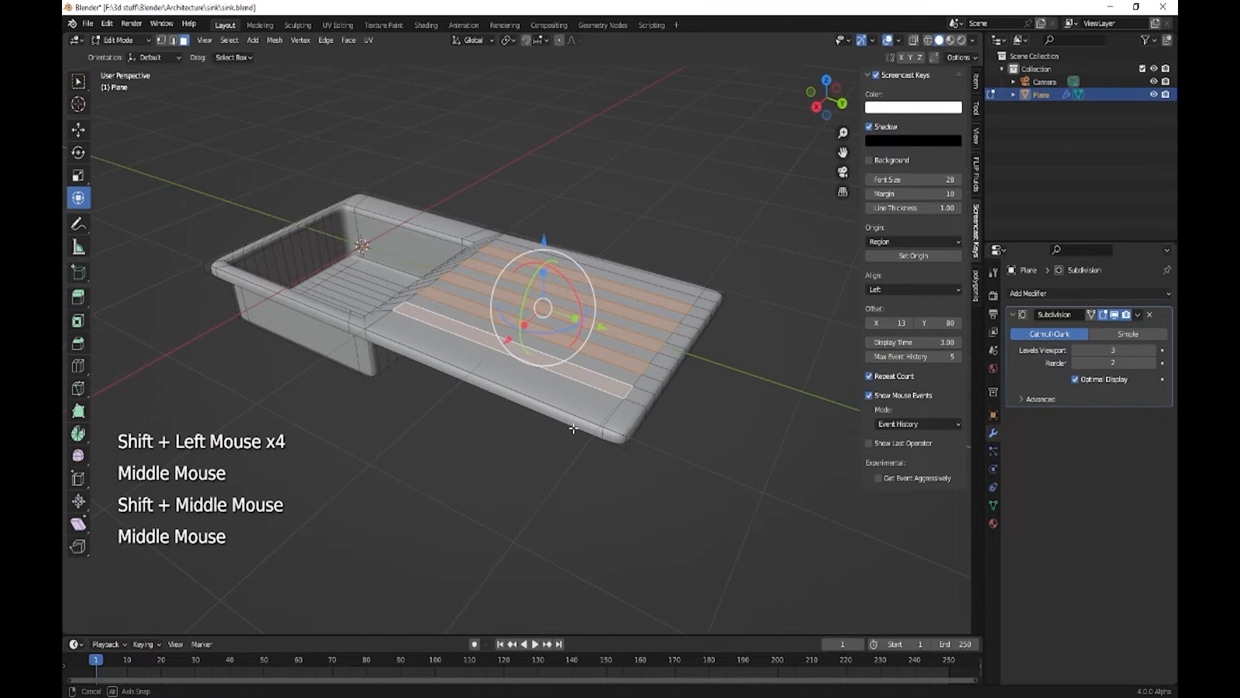
{"action": "key", "text": "e"}
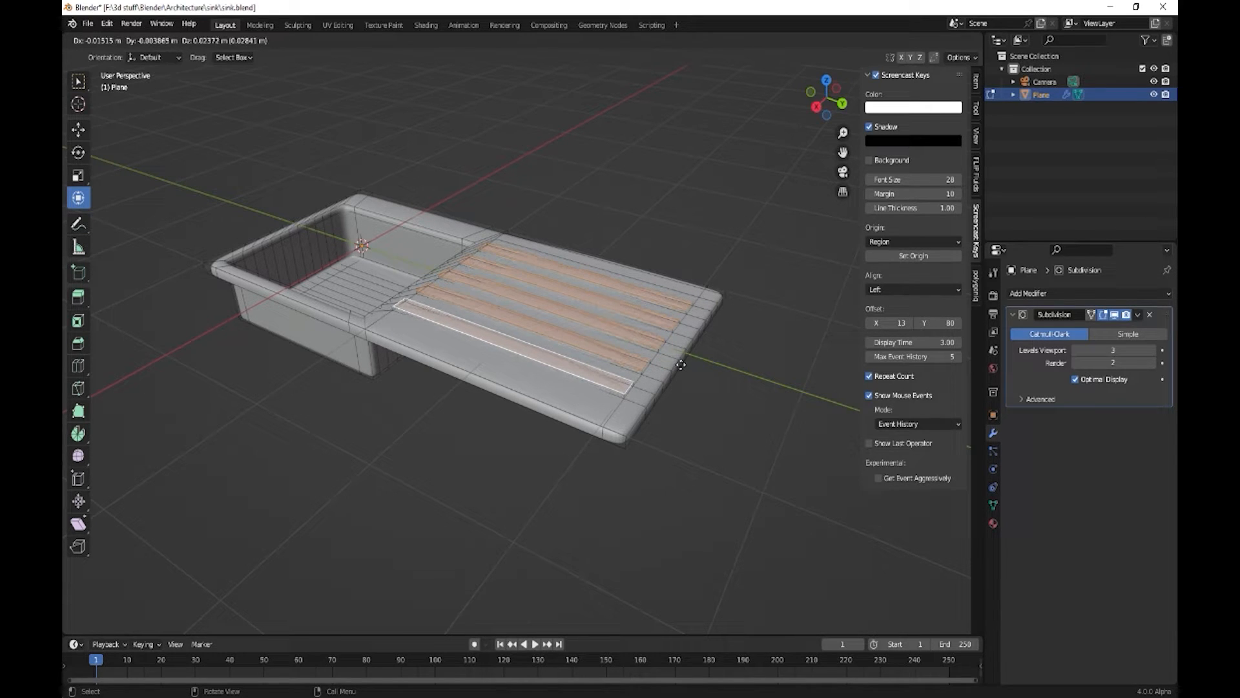
{"action": "key", "text": "z"}
{"action": "left_click", "coordinate": [680, 365]}
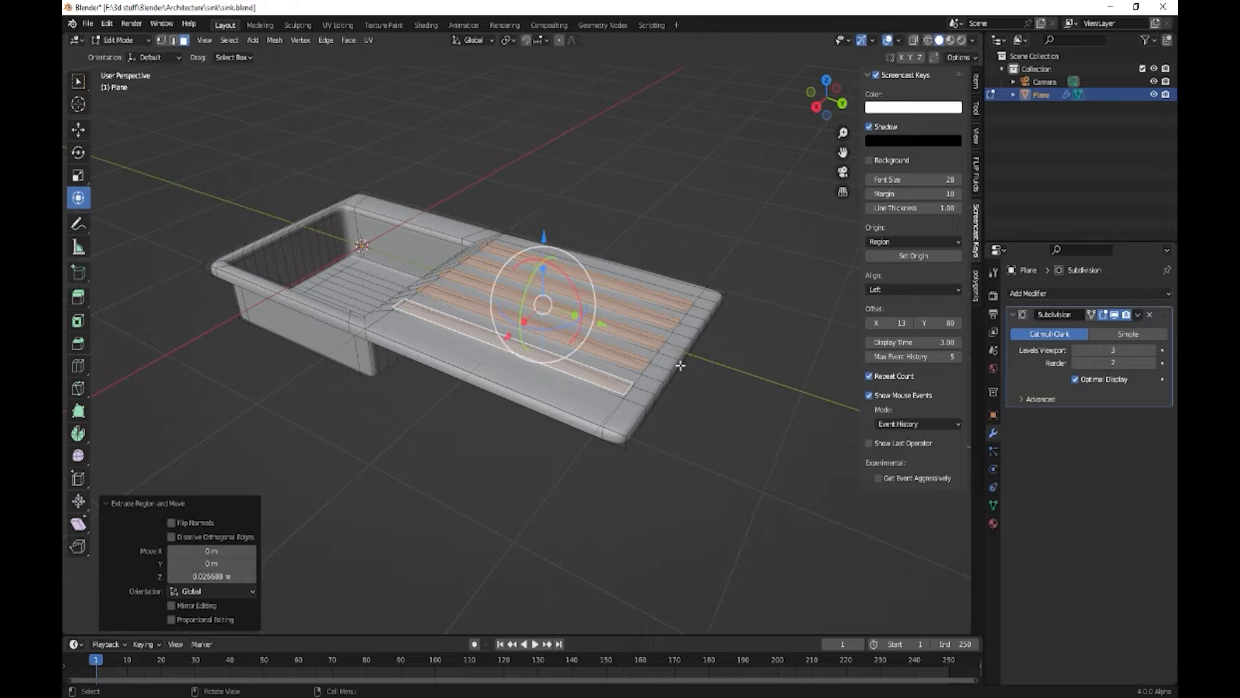
Step: Check the ridges in Object Mode, return to Edit Mode and add a centred loop cut across the basin
{"action": "key", "text": "Tab"}
{"action": "middle_click_drag", "start_coordinate": [640, 415], "coordinate": [492, 415]}
{"action": "key", "text": "Tab"}
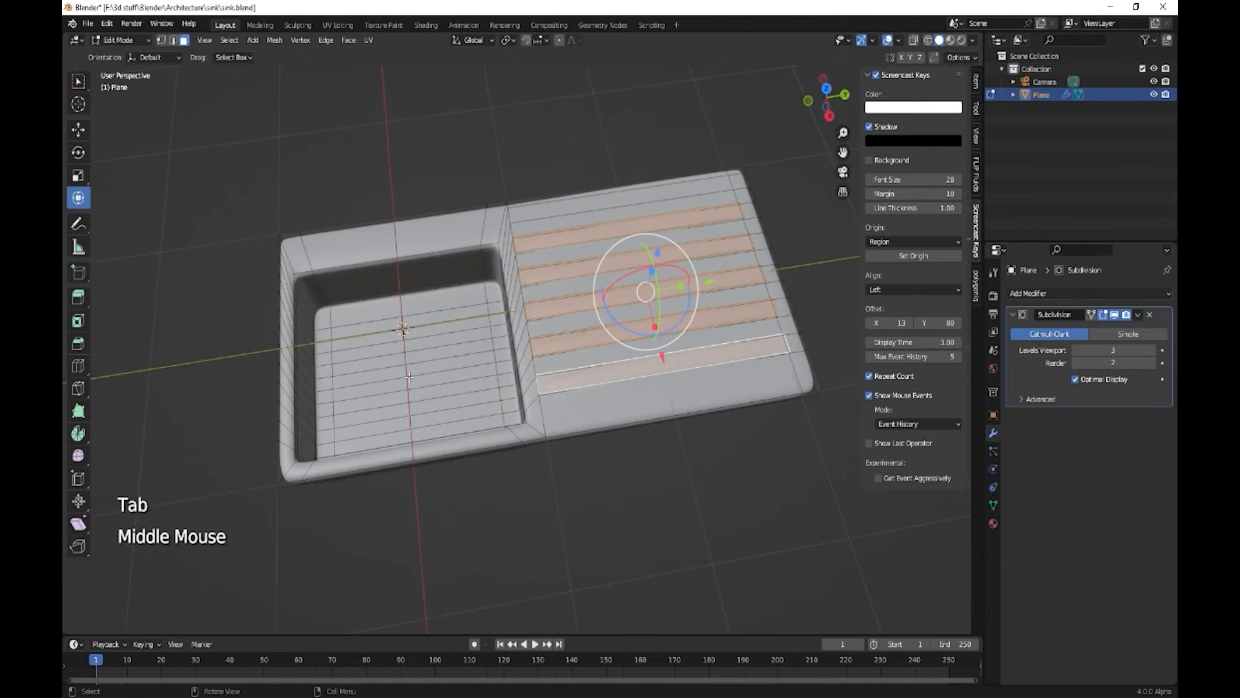
{"action": "key", "text": "ctrl"}
{"action": "key", "text": "ctrl+r"}
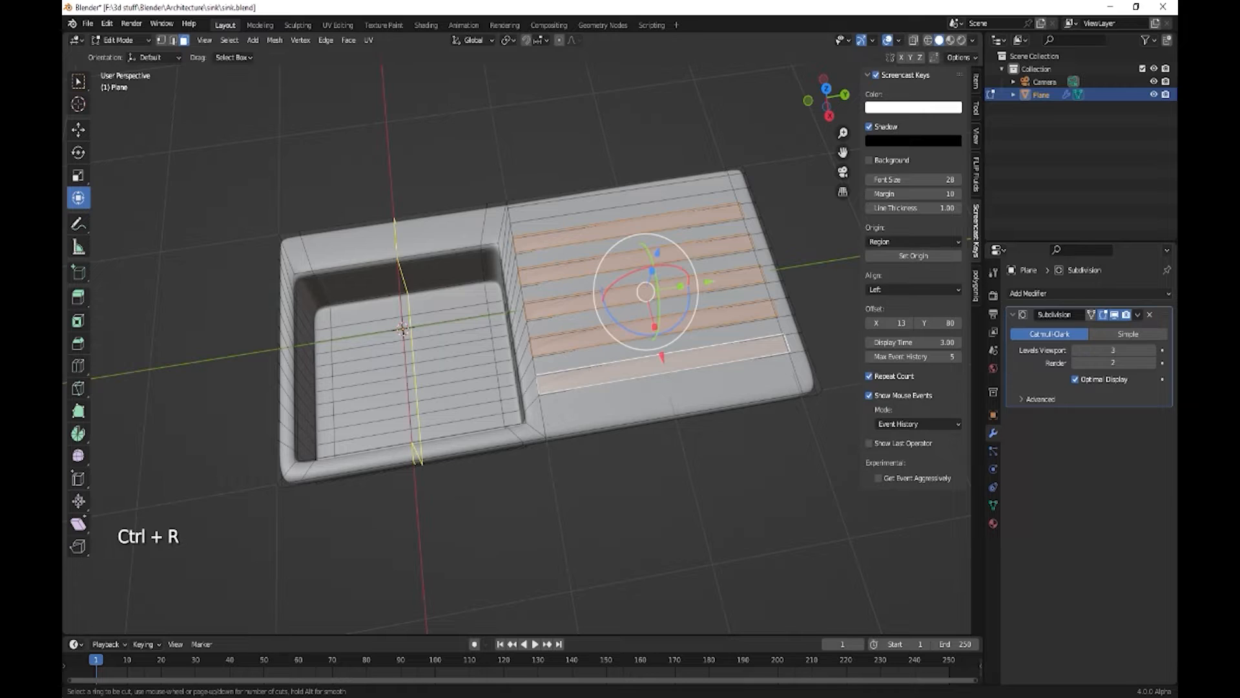
{"action": "left_click", "coordinate": [408, 376]}
Step: Vertex-bevel a central vertex on the basin floor into a circular patch, width about 0.088 m, 5 segments, shape 0.084
{"action": "scroll", "coordinate": [405, 340], "scroll_direction": "up", "scroll_amount": 2}
{"action": "middle_click_drag", "start_coordinate": [405, 340], "coordinate": [550, 338], "text": "shift"}
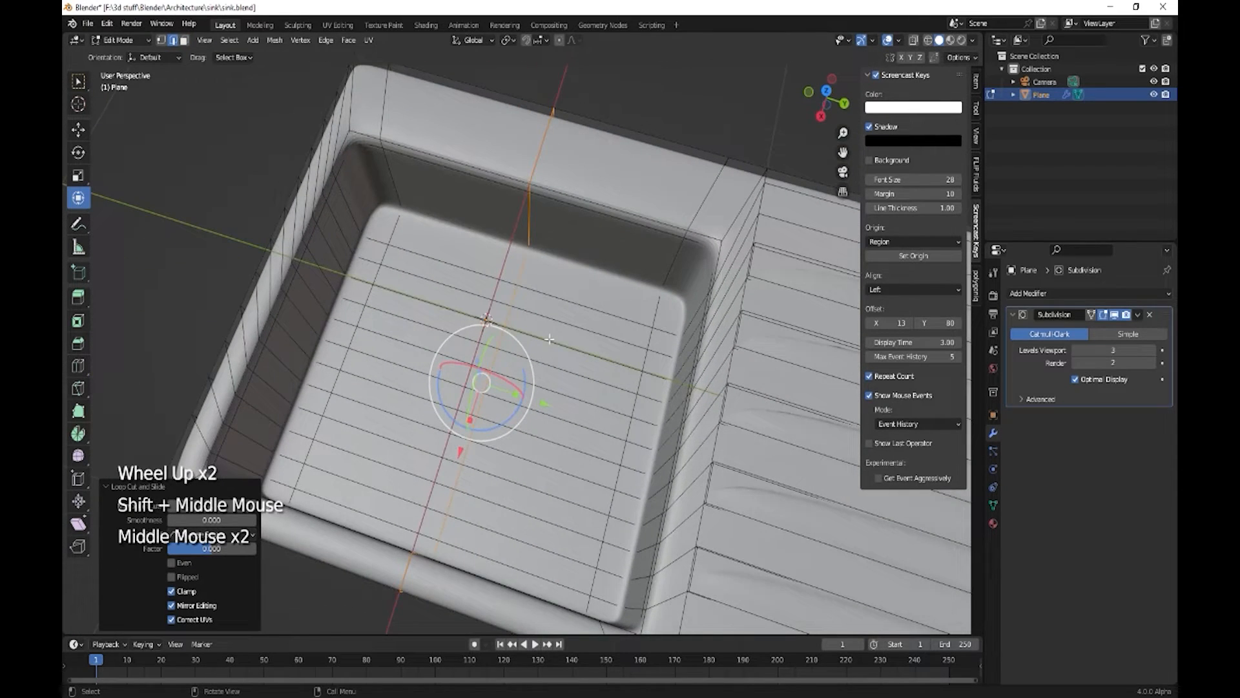
{"action": "key", "text": "1"}
{"action": "left_click", "coordinate": [521, 311]}
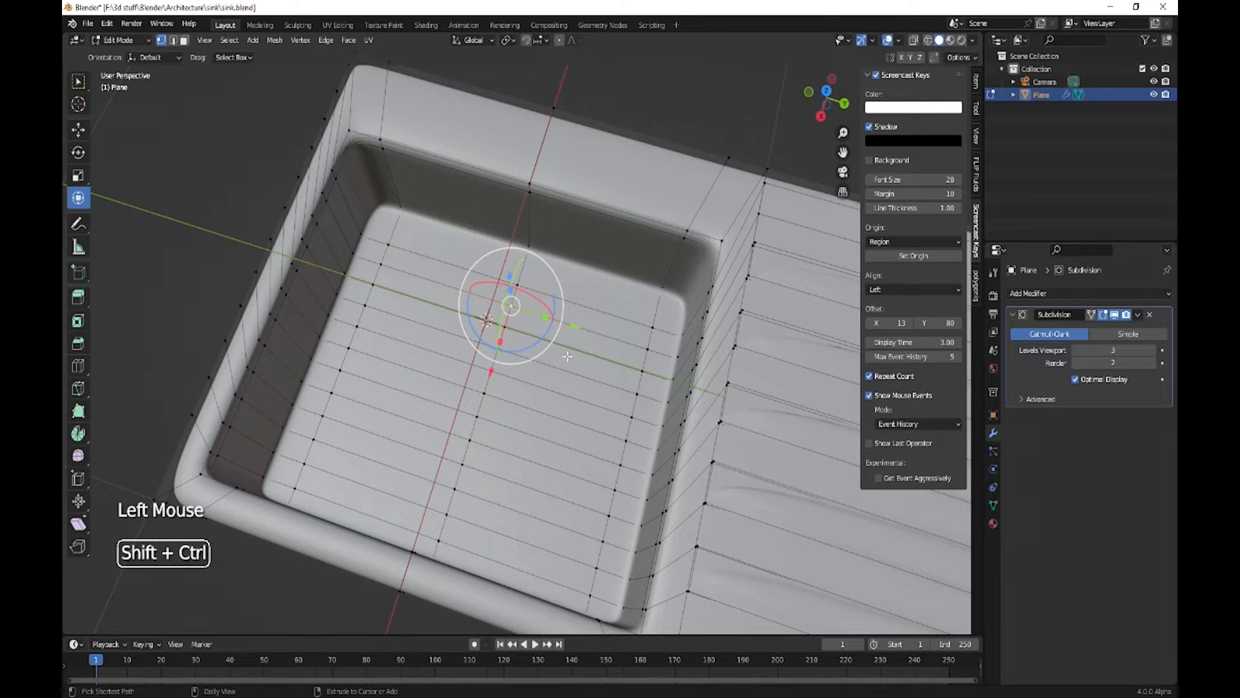
{"action": "key", "text": "ctrl+shift+b"}
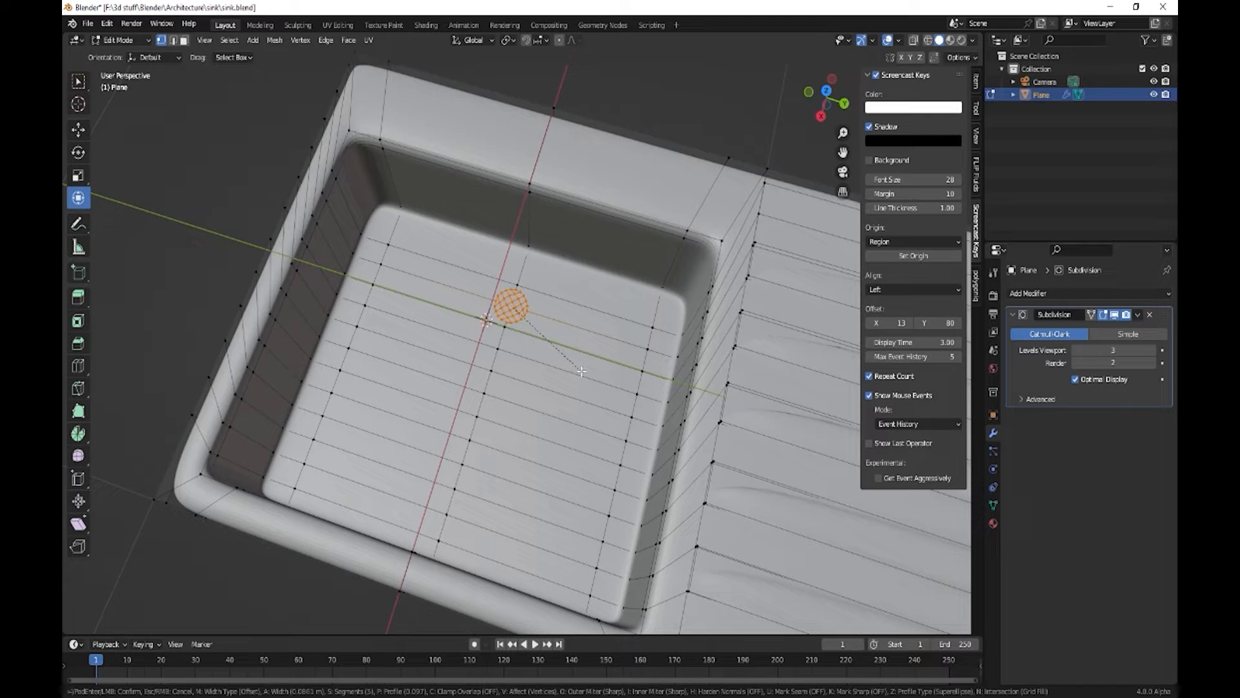
{"action": "left_click", "coordinate": [582, 371]}
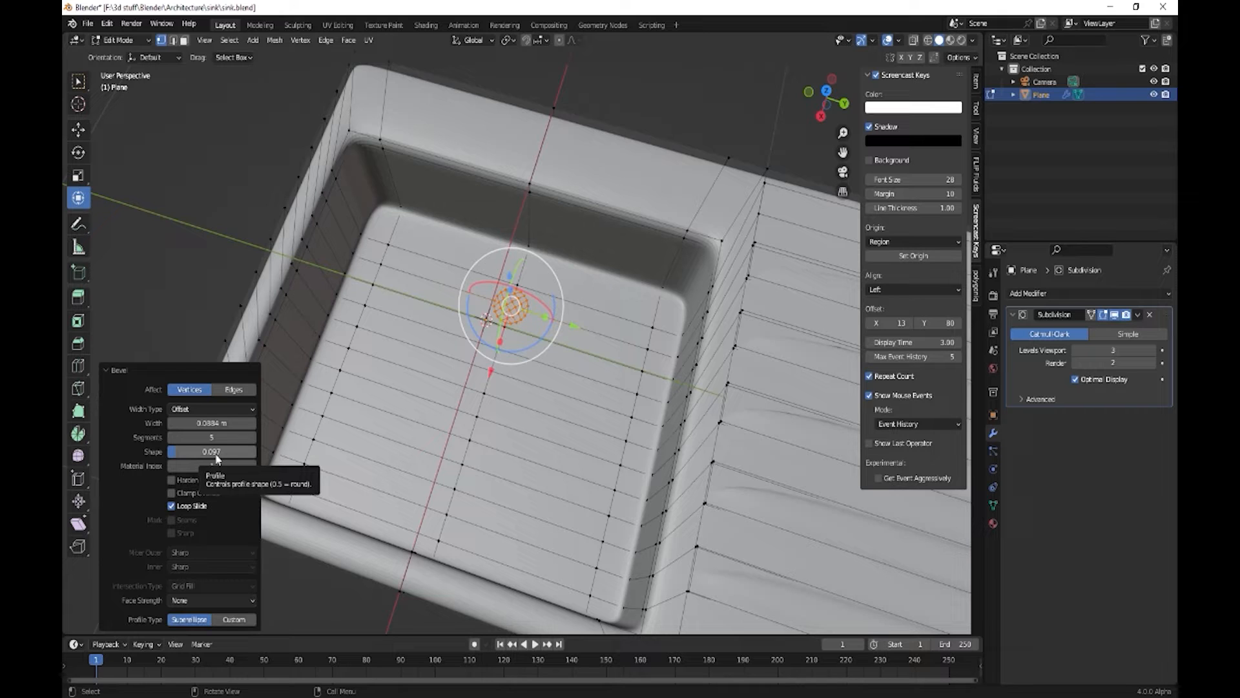
{"action": "mouse_move", "coordinate": [217, 458]}
{"action": "left_mouse_down"}
{"action": "mouse_move", "coordinate": [239, 458]}
{"action": "mouse_move", "coordinate": [212, 451]}
{"action": "left_mouse_up"}
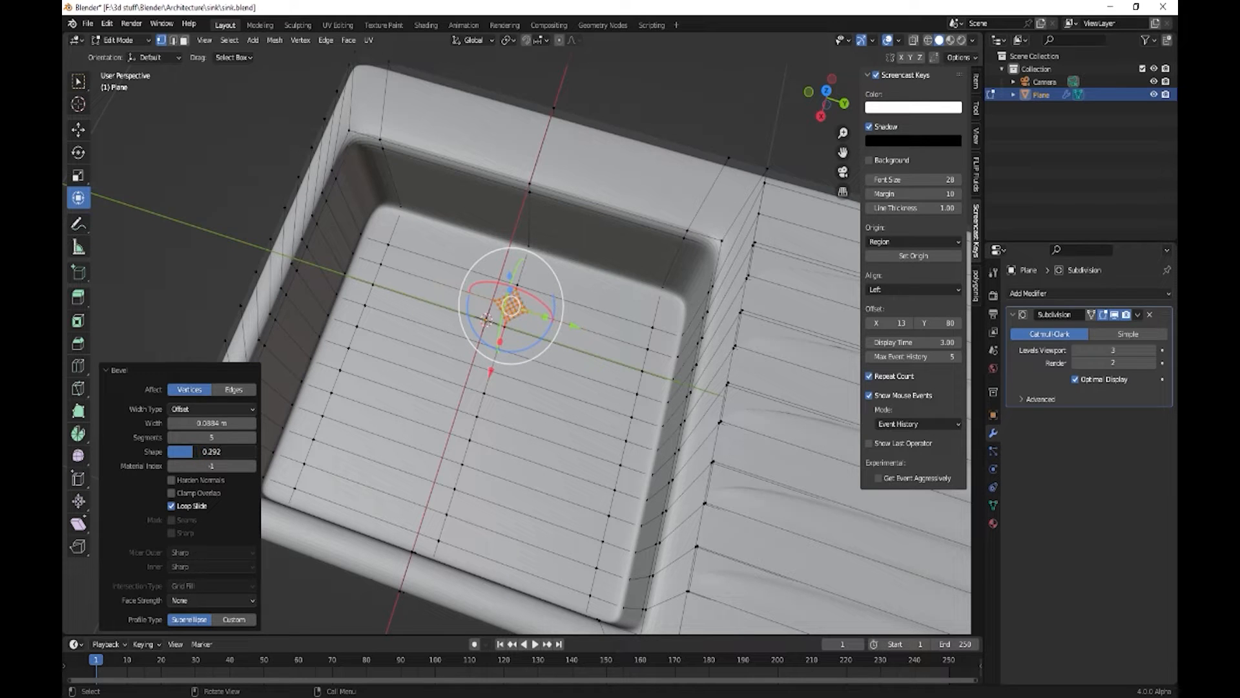
{"action": "left_click_drag", "start_coordinate": [211, 450], "coordinate": [203, 451]}
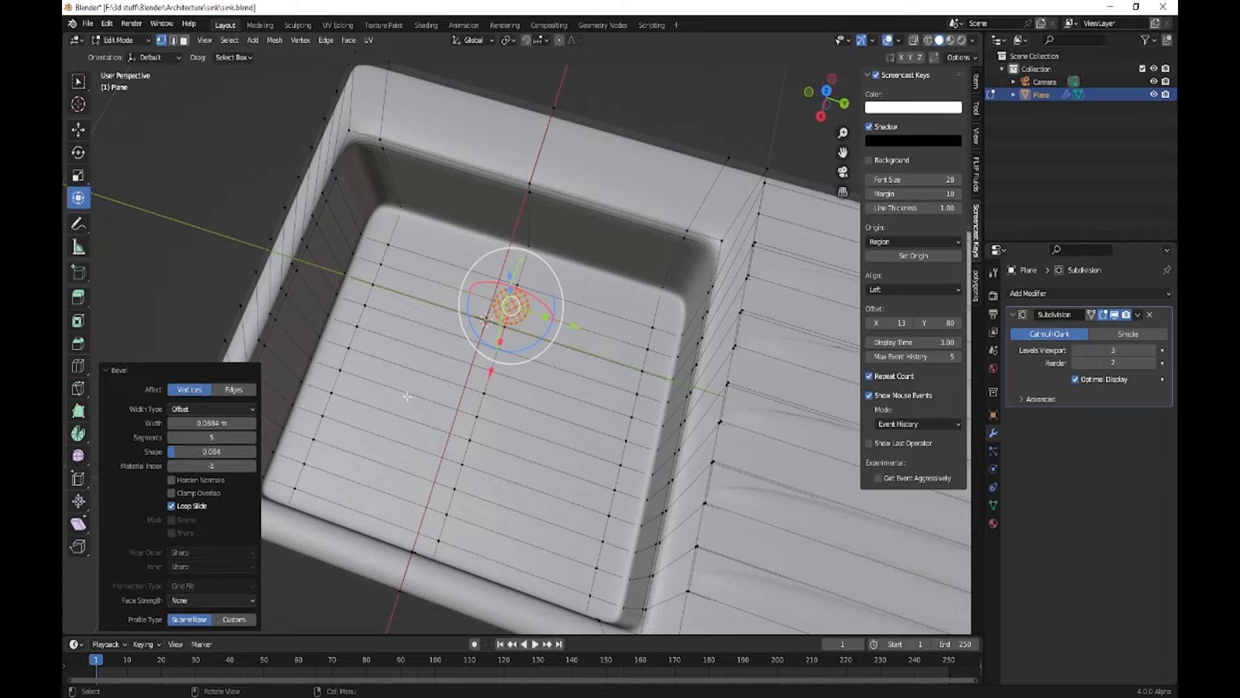
{"action": "scroll", "coordinate": [551, 411], "scroll_direction": "up", "scroll_amount": 5}
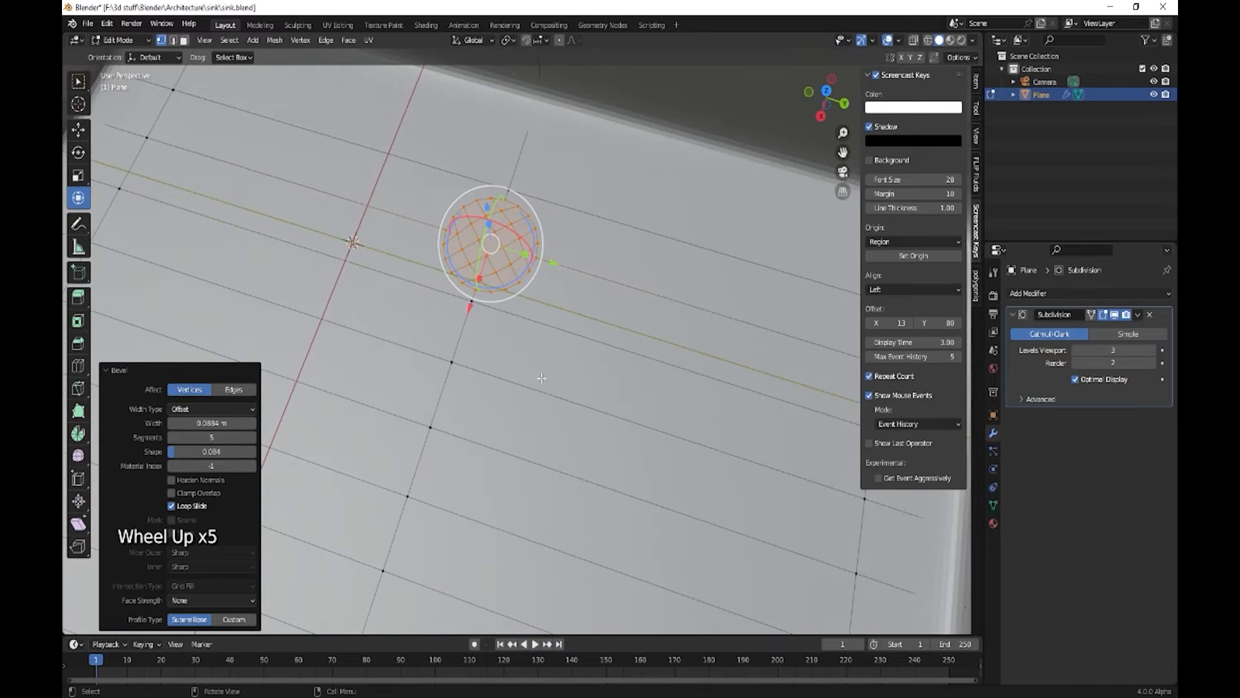
{"action": "scroll", "coordinate": [550, 417], "scroll_direction": "up", "scroll_amount": 1, "text": "shift"}
{"action": "middle_click_drag", "start_coordinate": [550, 416], "coordinate": [549, 421], "text": "shift"}
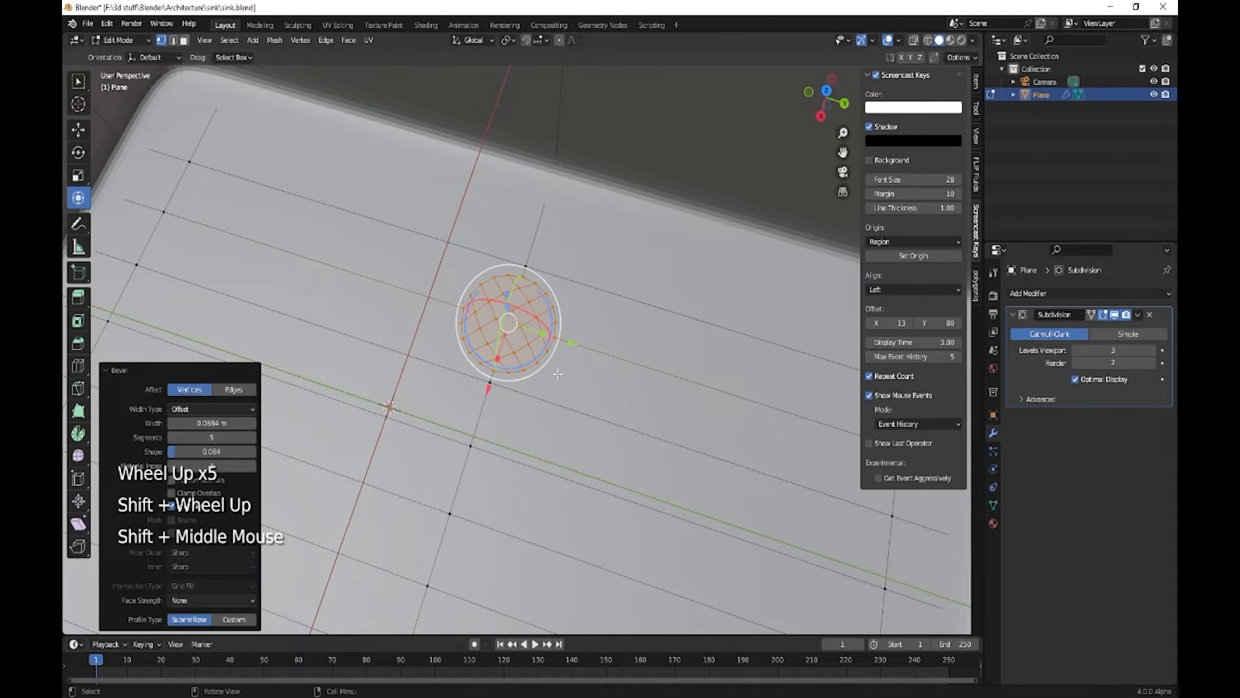
Step: Delete the circular patch's faces to open a round drain hole in the basin floor, and return to Object Mode
{"action": "key", "text": "Delete"}
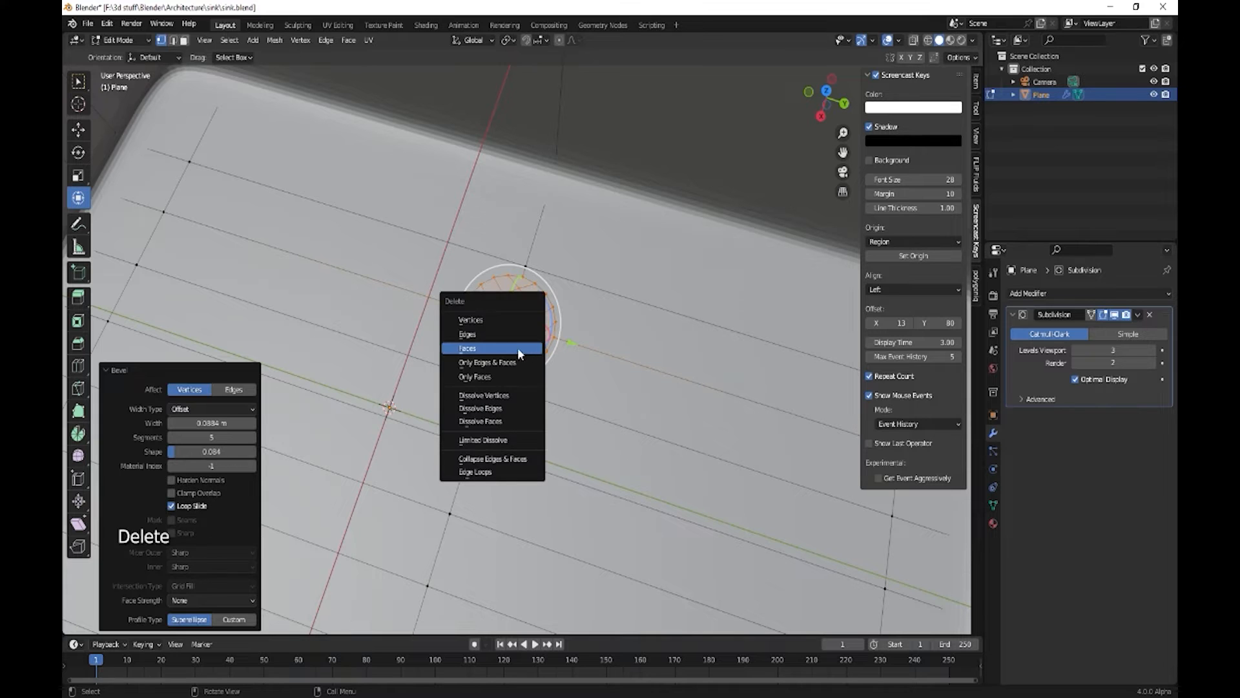
{"action": "left_click", "coordinate": [517, 348]}
{"action": "middle_click_drag", "start_coordinate": [517, 349], "coordinate": [568, 396]}
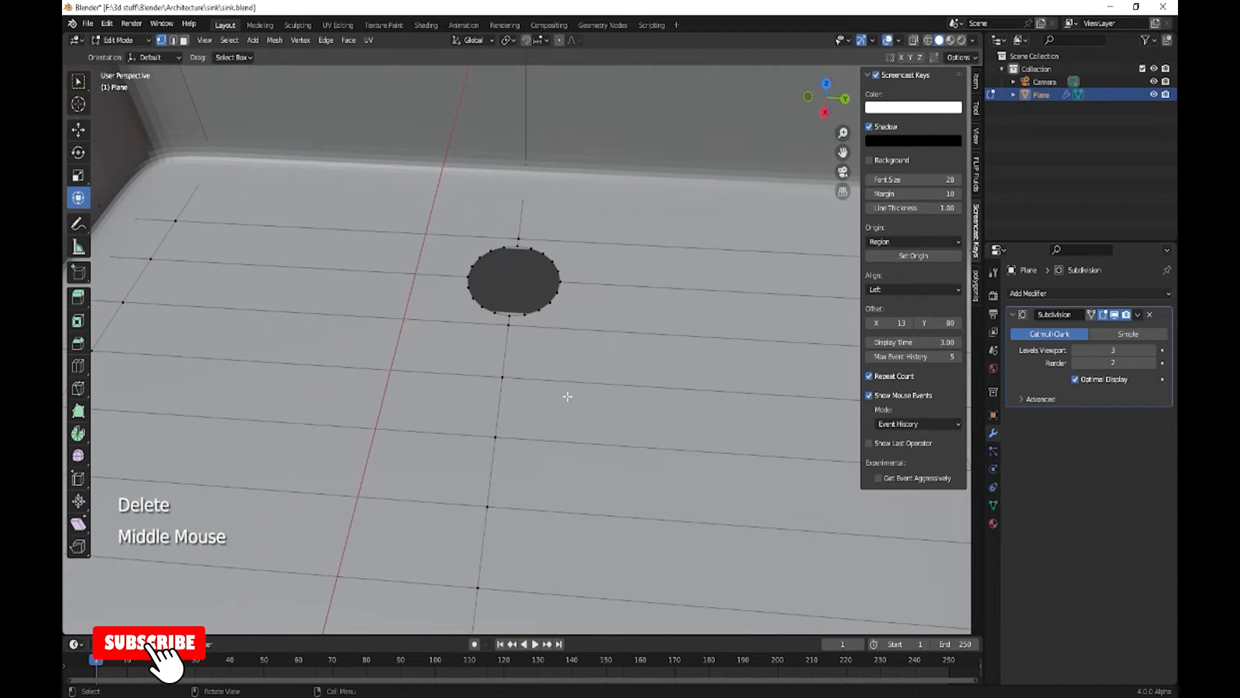
{"action": "key", "text": "Tab"}
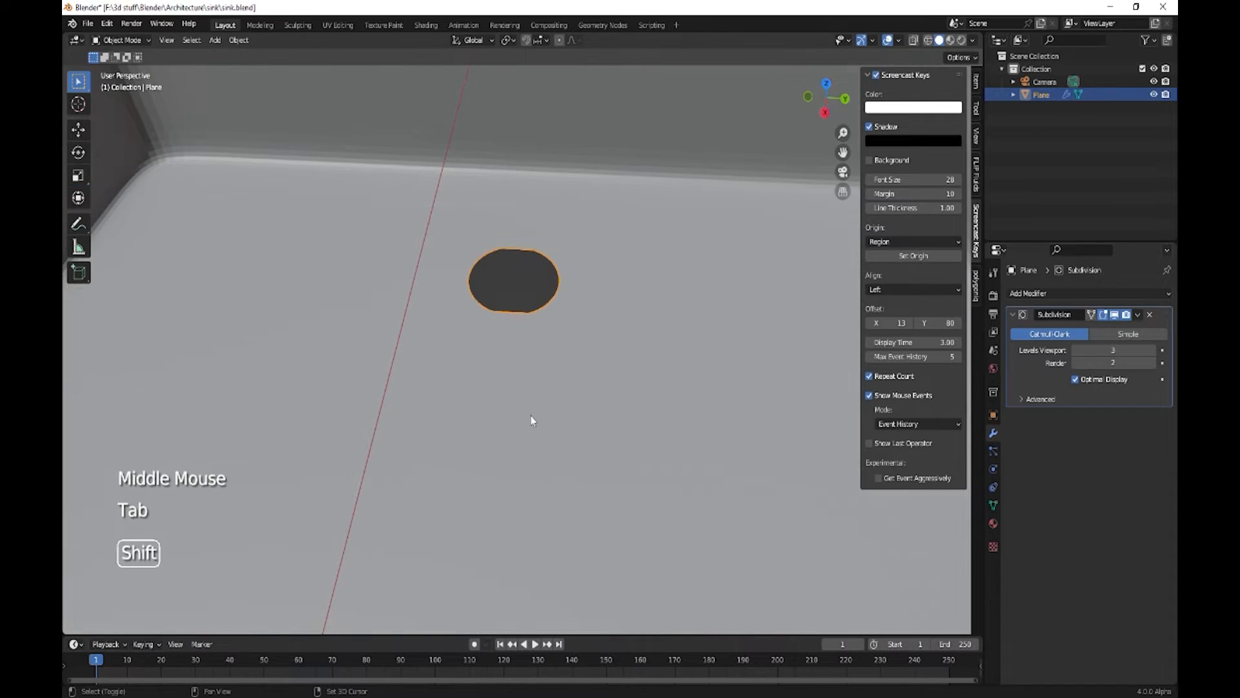
Step: Add a cylinder mesh and scale it uniformly to about 0.09
{"action": "key", "text": "shift+a"}
{"action": "mouse_move", "coordinate": [531, 417]}
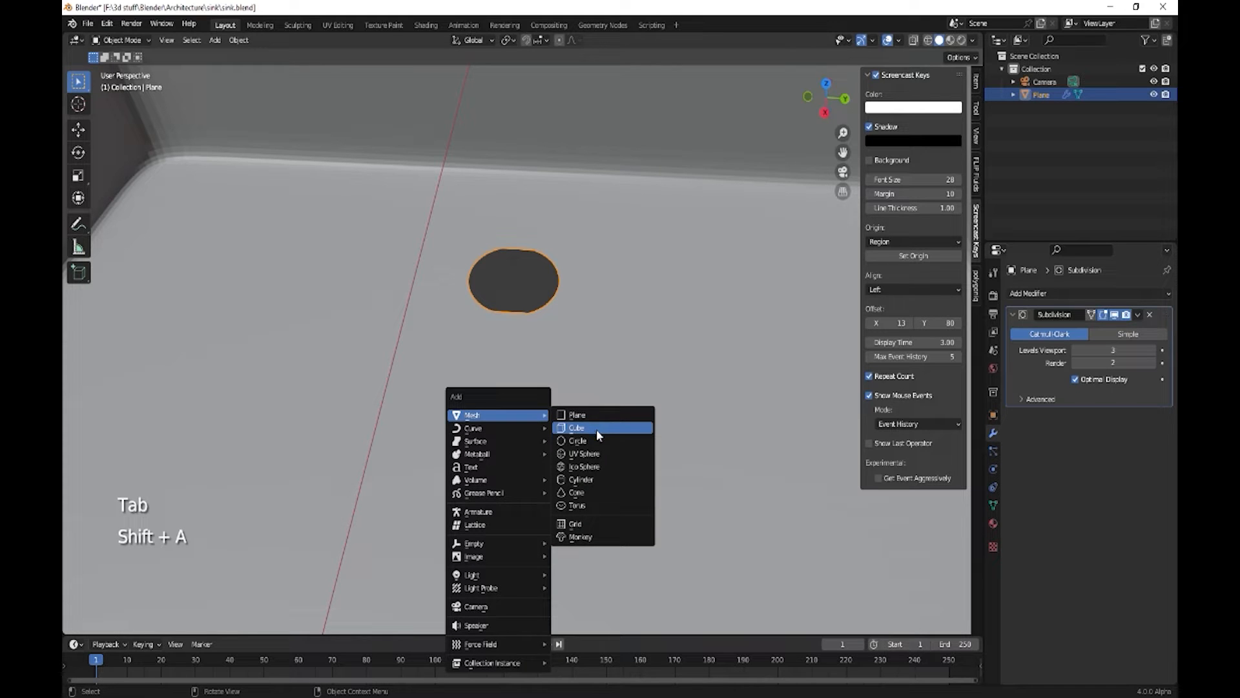
{"action": "left_click", "coordinate": [594, 479]}
{"action": "scroll", "coordinate": [595, 468], "scroll_direction": "down", "scroll_amount": 3}
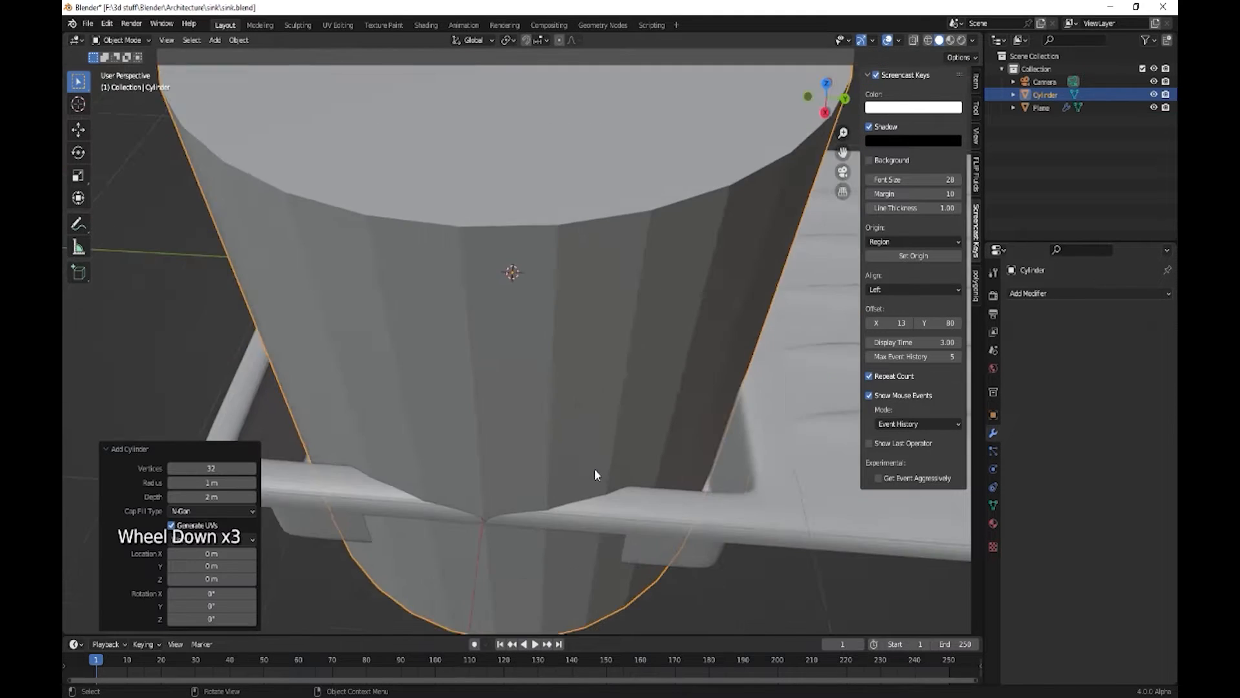
{"action": "scroll", "coordinate": [595, 474], "scroll_direction": "down", "scroll_amount": 2}
{"action": "key", "text": "s"}
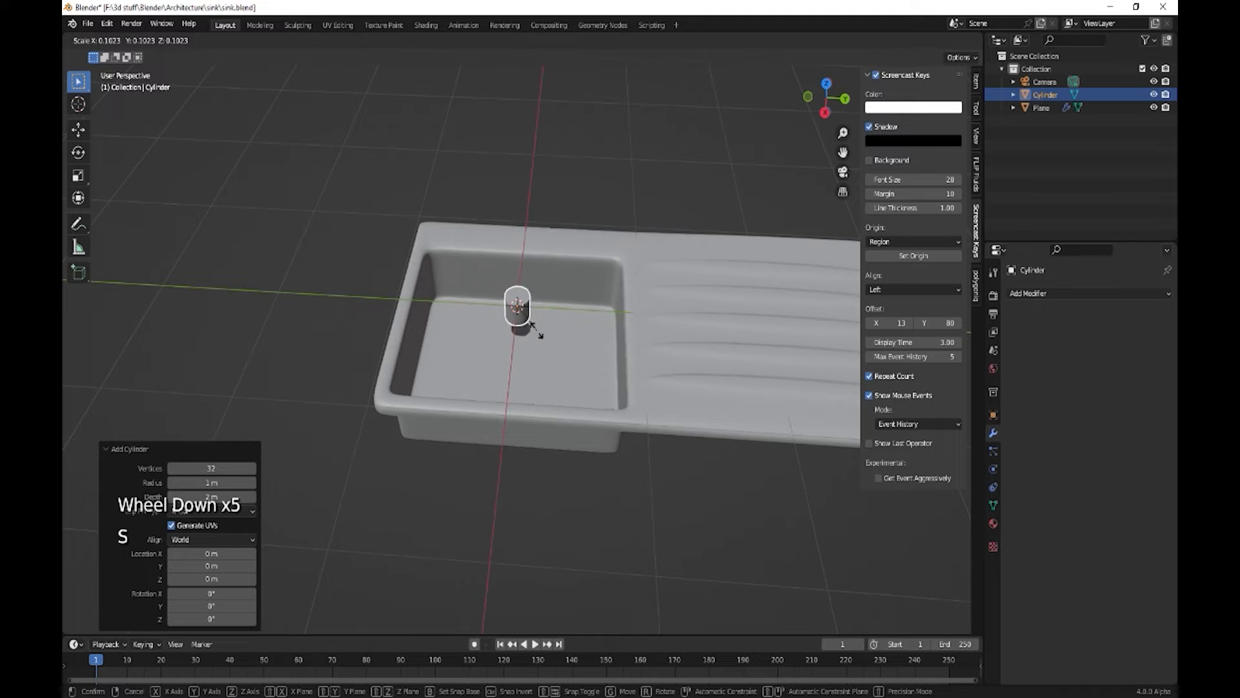
{"action": "left_click", "coordinate": [532, 331]}
{"action": "scroll", "coordinate": [541, 339], "scroll_direction": "up", "scroll_amount": 4}
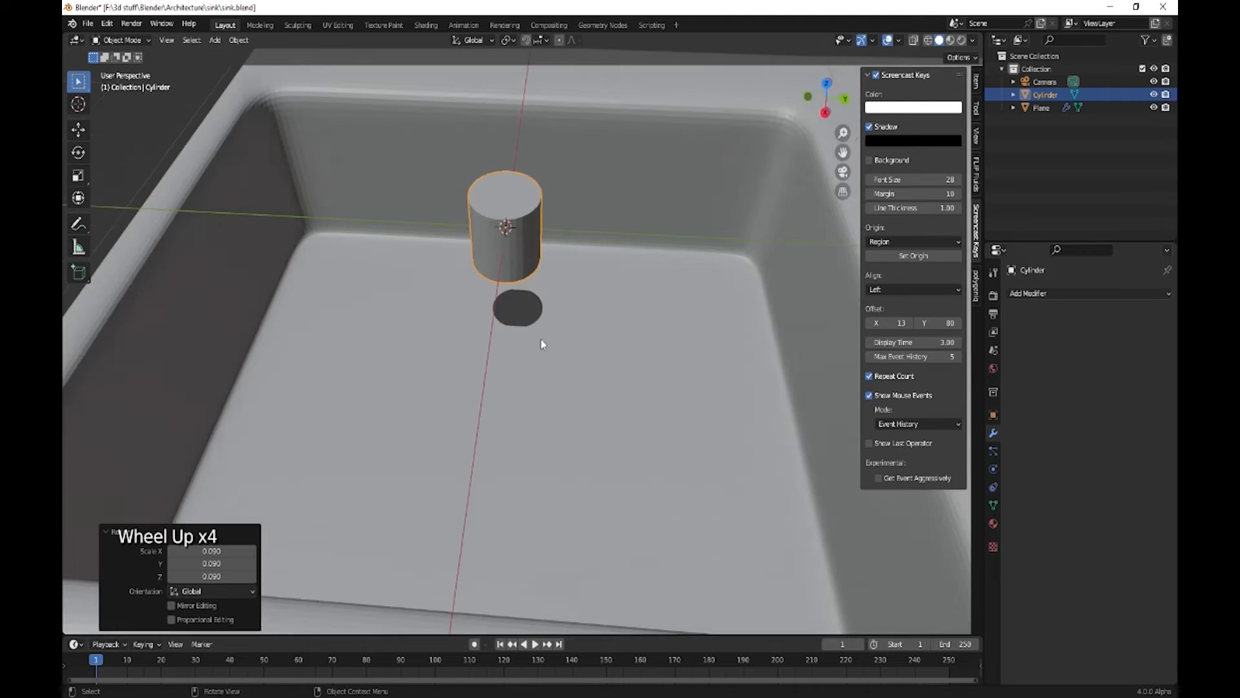
{"action": "mouse_move", "coordinate": [541, 339]}
{"action": "middle_mouse_down", "text": "shift"}
{"action": "mouse_move", "coordinate": [552, 396]}
{"action": "mouse_move", "coordinate": [567, 406]}
{"action": "mouse_move", "coordinate": [556, 343]}
{"action": "middle_mouse_up", "text": "shift"}
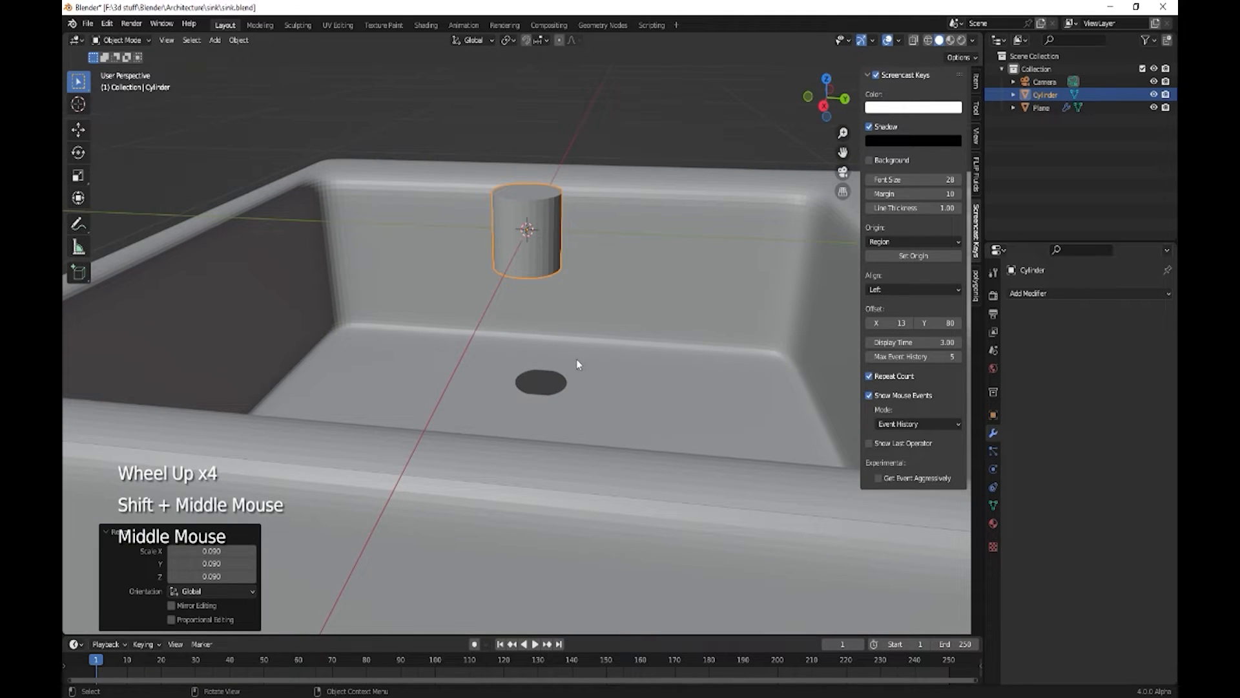
Step: Flatten the cylinder along Z into a thin disc and move it down onto the drain hole in the basin floor
{"action": "left_click", "coordinate": [79, 201]}
{"action": "left_click_drag", "start_coordinate": [531, 192], "coordinate": [533, 213]}
{"action": "middle_click_drag", "start_coordinate": [562, 349], "coordinate": [476, 378]}
{"action": "left_click_drag", "start_coordinate": [358, 253], "coordinate": [385, 385]}
{"action": "left_click_drag", "start_coordinate": [338, 485], "coordinate": [423, 443]}
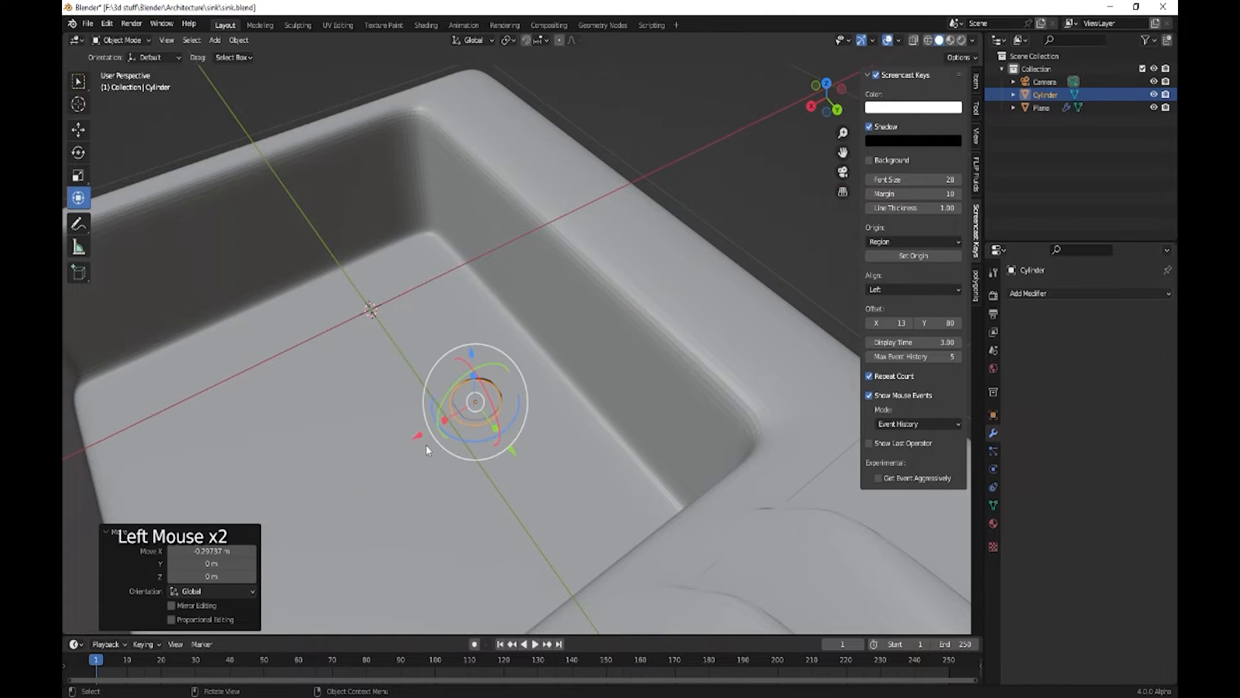
Step: Frame the disc and raise it about 0.012 m along Z so it sits on the basin floor
{"action": "key", "text": "KP_Decimal"}
{"action": "middle_click_drag", "start_coordinate": [429, 446], "coordinate": [542, 254]}
{"action": "left_click_drag", "start_coordinate": [522, 274], "coordinate": [523, 245]}
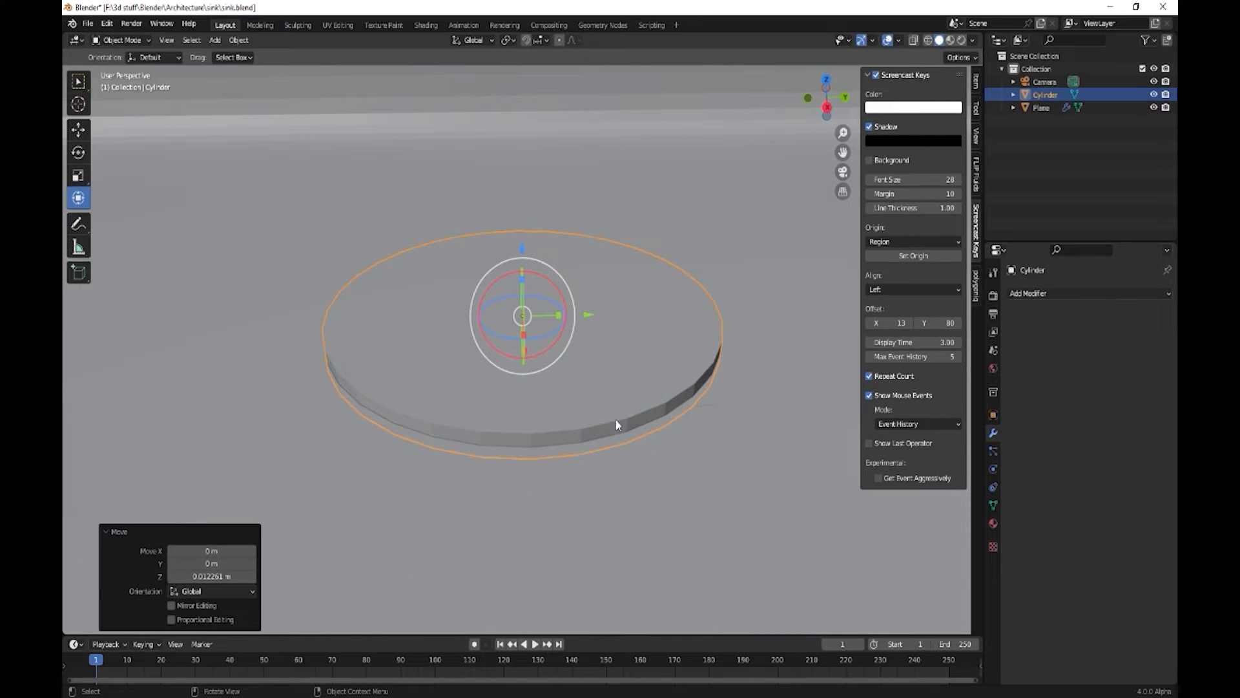
{"action": "scroll", "coordinate": [615, 472], "scroll_direction": "down", "scroll_amount": 1}
{"action": "middle_click_drag", "start_coordinate": [615, 472], "coordinate": [587, 432]}
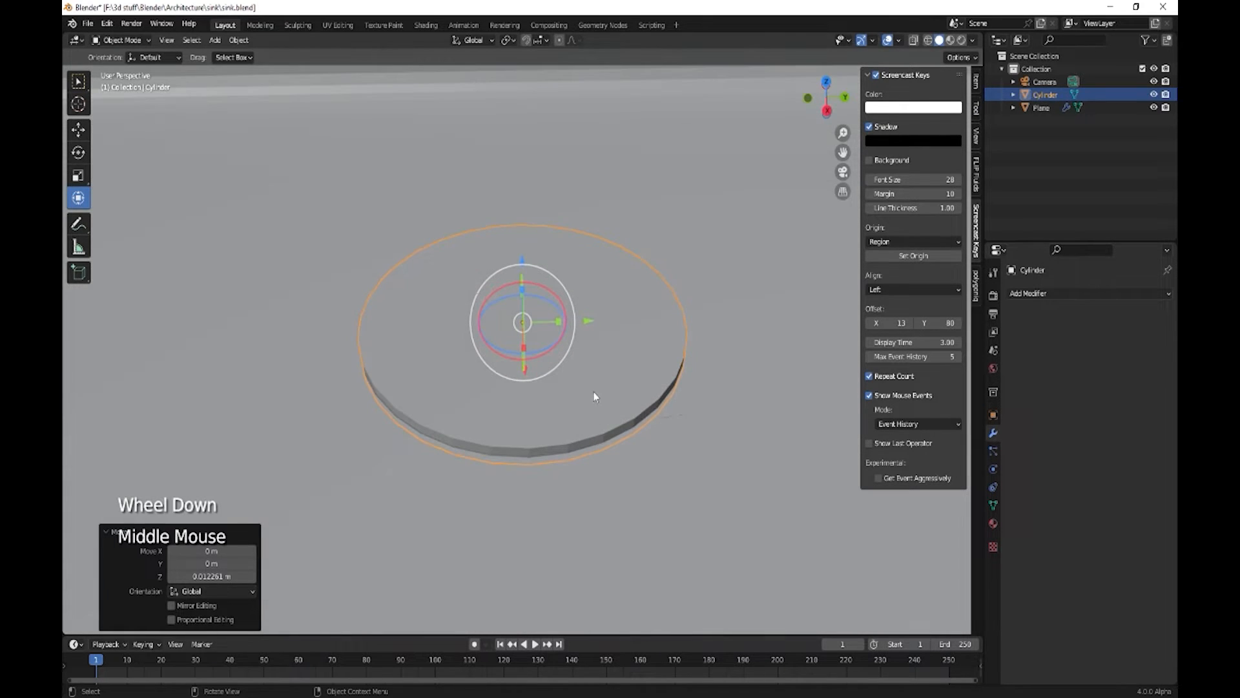
Step: Inset the disc's top face in Edit Mode with a thickness of about 0.254 m
{"action": "key", "text": "Tab"}
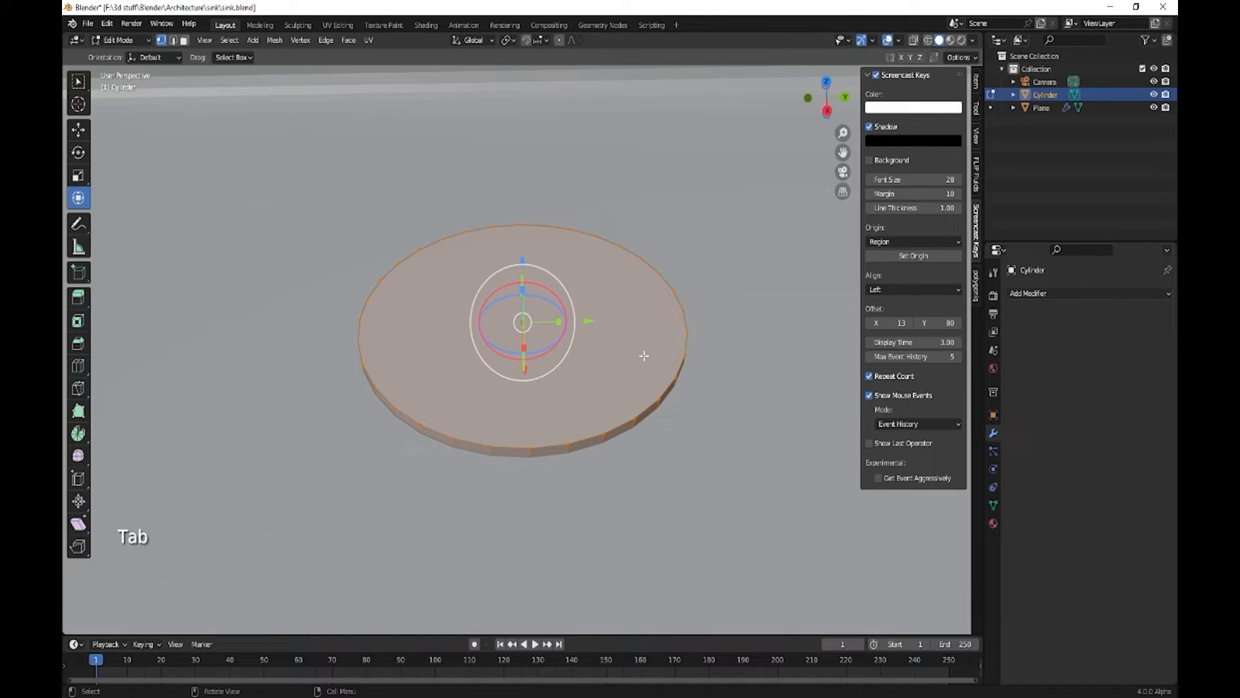
{"action": "key", "text": "3"}
{"action": "left_click", "coordinate": [636, 357]}
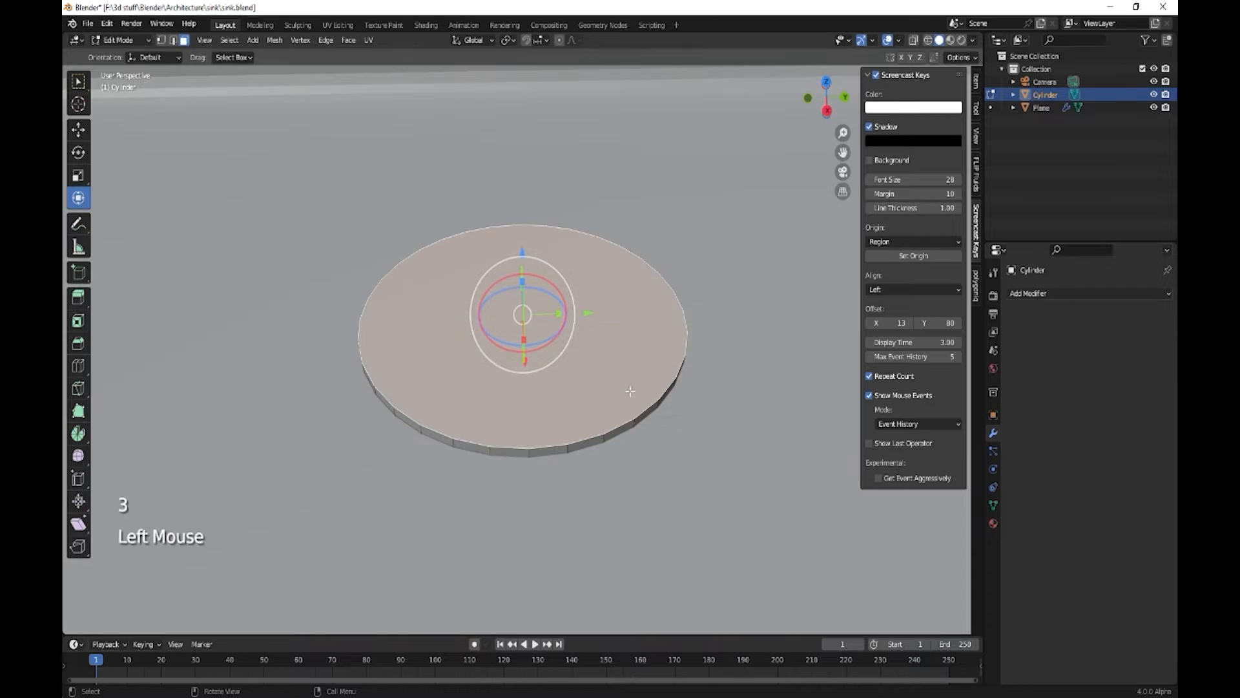
{"action": "mouse_move", "coordinate": [630, 391]}
{"action": "middle_mouse_down"}
{"action": "mouse_move", "coordinate": [623, 409]}
{"action": "mouse_move", "coordinate": [618, 366]}
{"action": "mouse_move", "coordinate": [626, 414]}
{"action": "mouse_move", "coordinate": [631, 403]}
{"action": "middle_mouse_up"}
{"action": "left_click", "coordinate": [618, 366], "text": "shift"}
{"action": "key", "text": "i"}
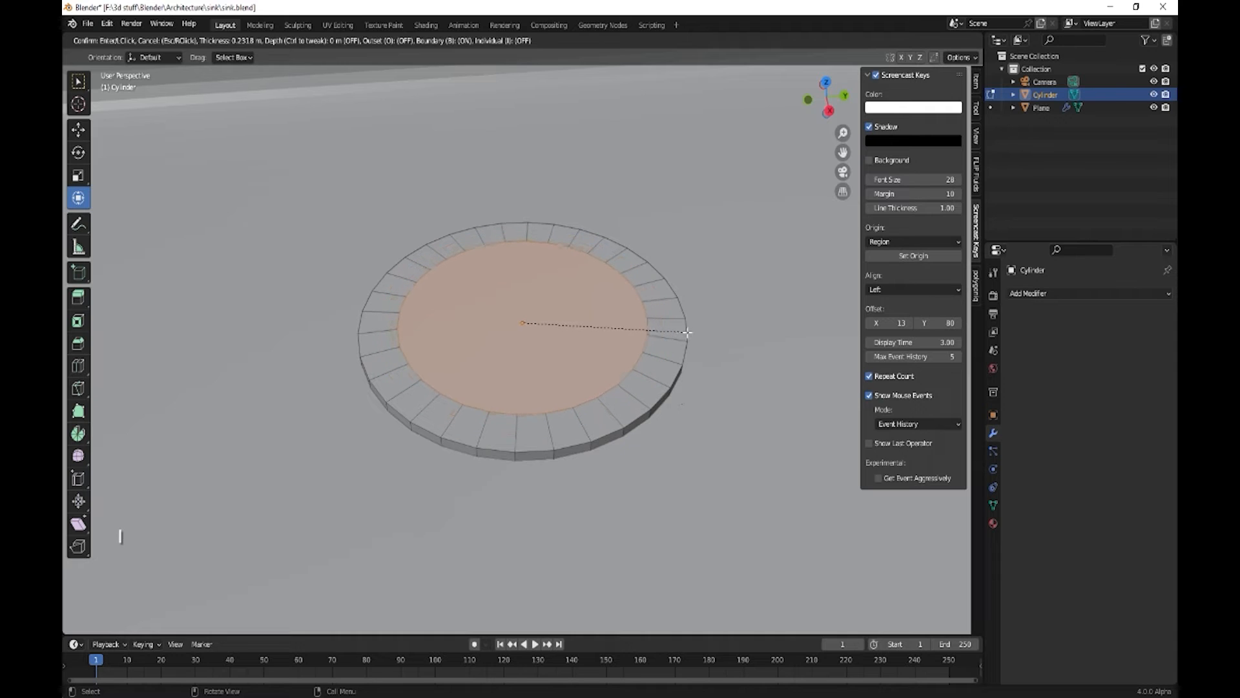
{"action": "left_click", "coordinate": [687, 332]}
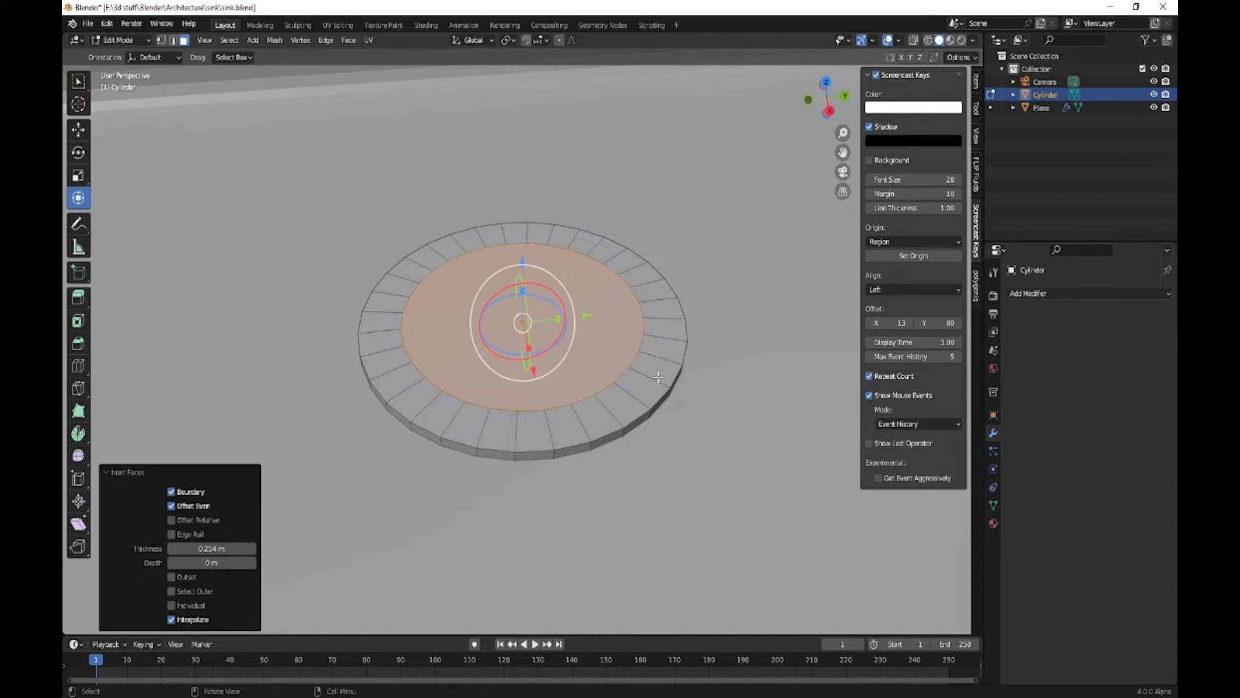
Step: Lower the inset face about 0.0048 m along Z and extrude it a further 0.0202 m downward
{"action": "middle_click_drag", "start_coordinate": [603, 304], "coordinate": [540, 265]}
{"action": "left_click_drag", "start_coordinate": [522, 253], "coordinate": [522, 268]}
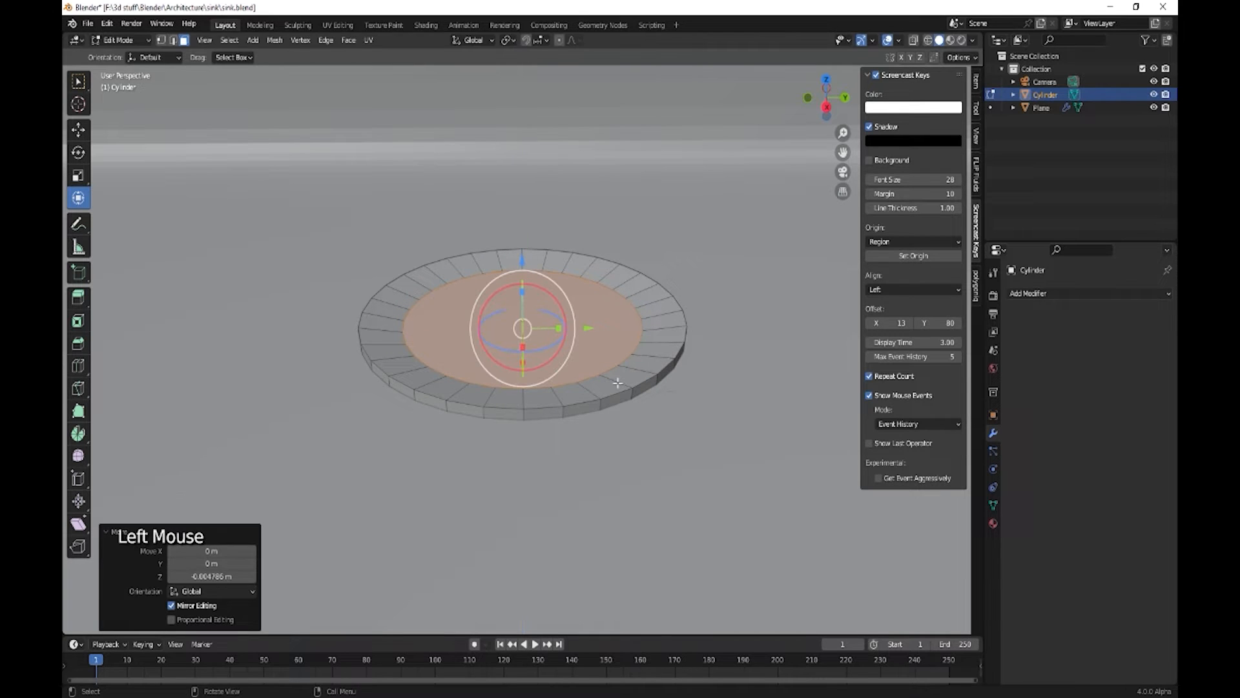
{"action": "key", "text": "e"}
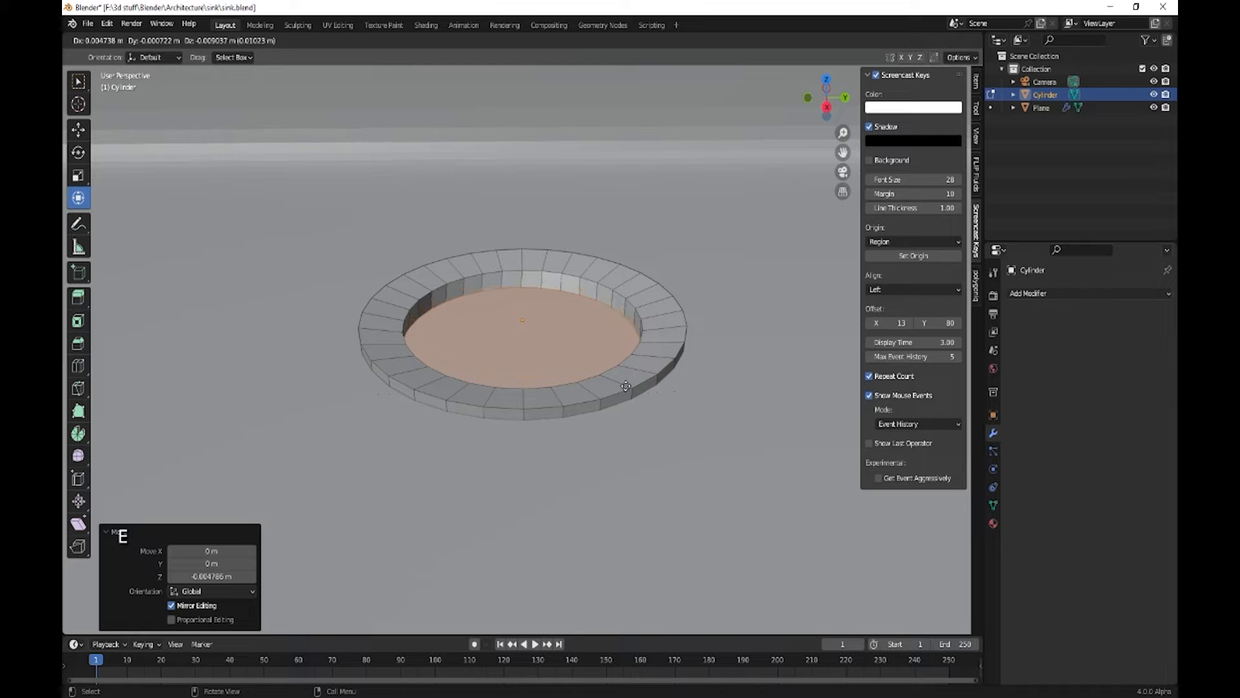
{"action": "key", "text": "z"}
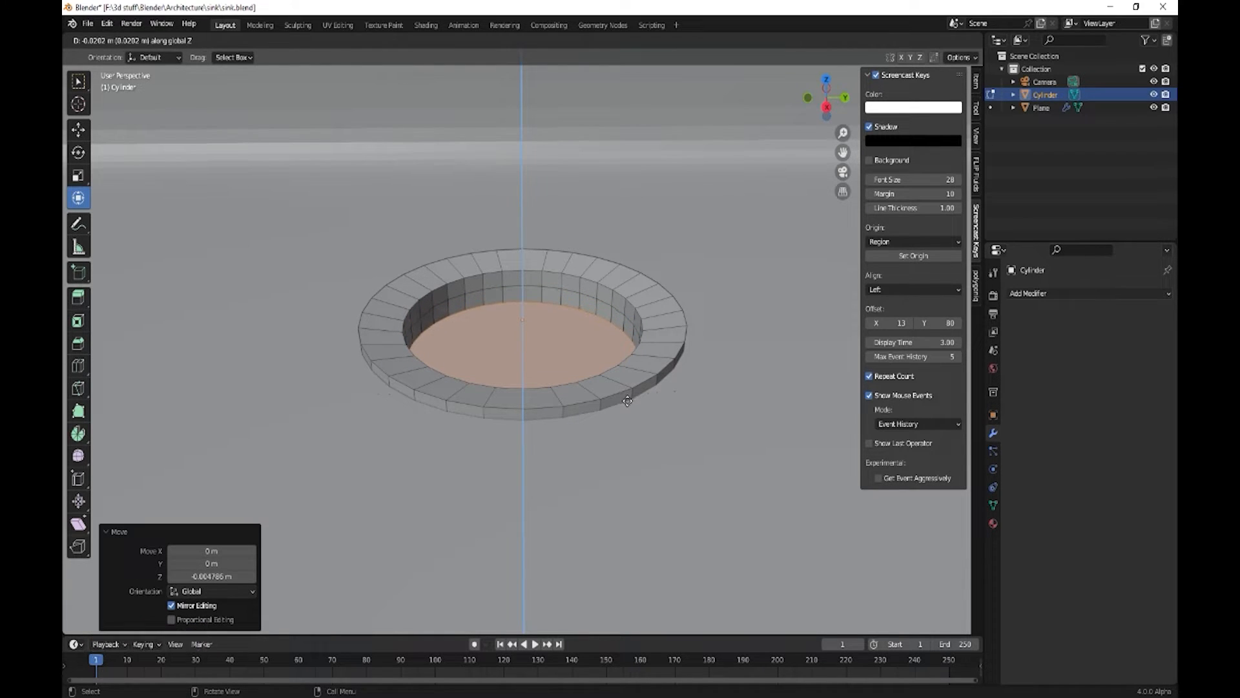
{"action": "left_click", "coordinate": [628, 400]}
{"action": "middle_click_drag", "start_coordinate": [636, 403], "coordinate": [638, 458]}
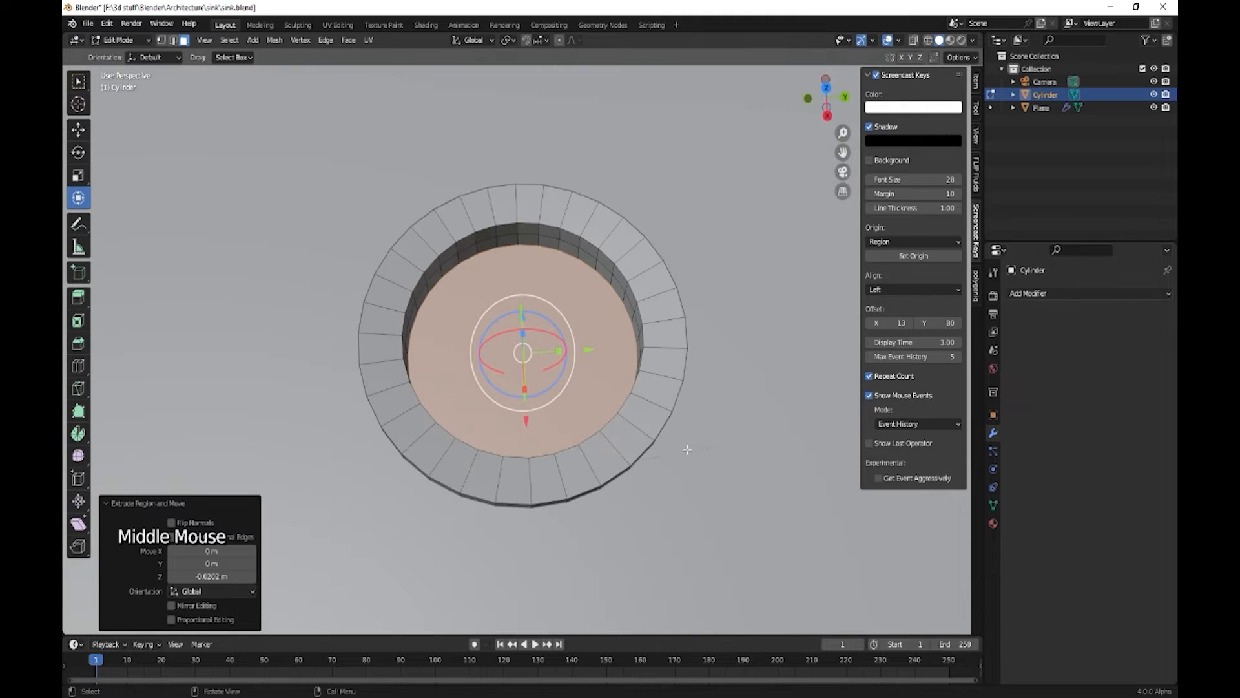
{"action": "middle_click_drag", "start_coordinate": [686, 364], "coordinate": [656, 355]}
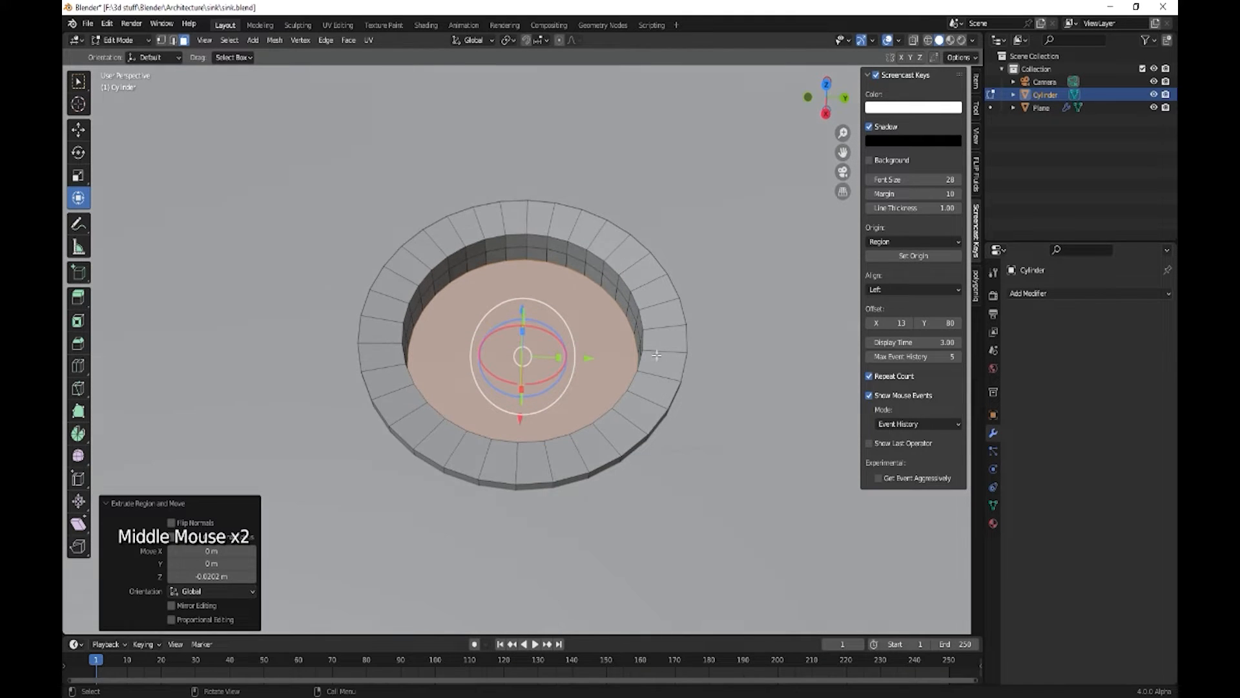
Step: Select the edge loop around the inner rim of the drain ring
{"action": "left_click", "coordinate": [644, 341], "text": "alt"}
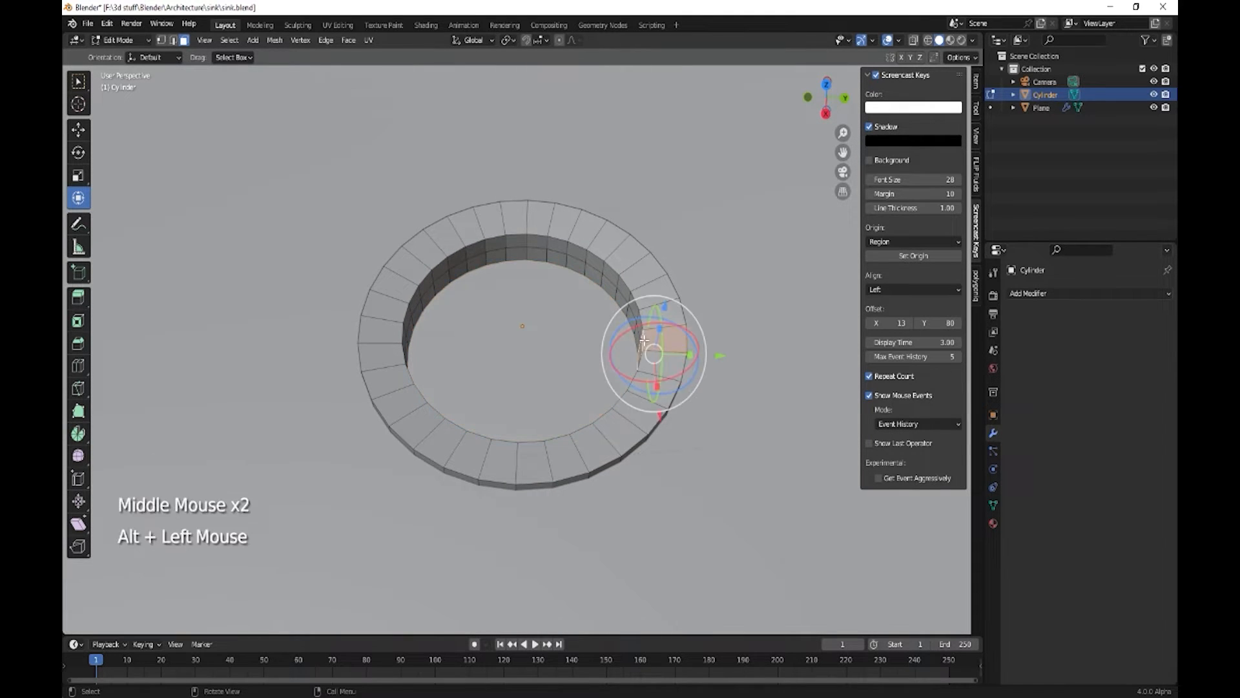
{"action": "key", "text": "2"}
{"action": "left_click", "coordinate": [644, 342], "text": "alt"}
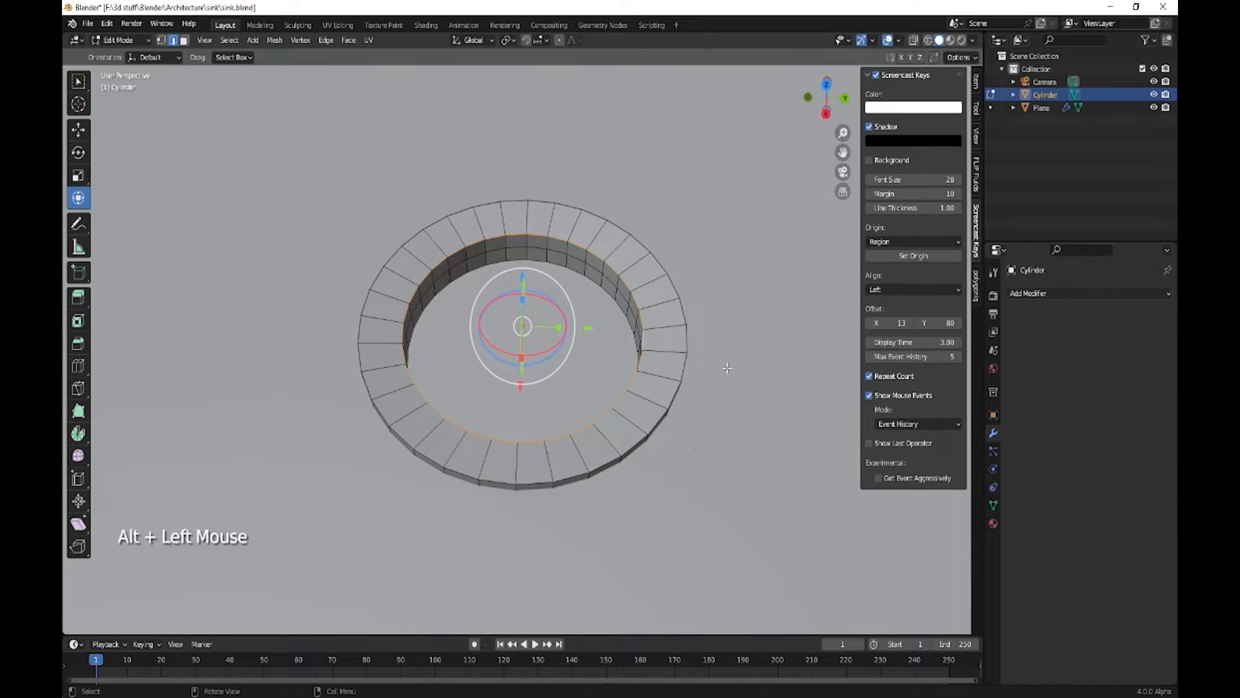
Step: Try bevelling the selected inner rim loop about 0.313 m wide with 5 segments, and undo it
{"action": "key", "text": "ctrl+b"}
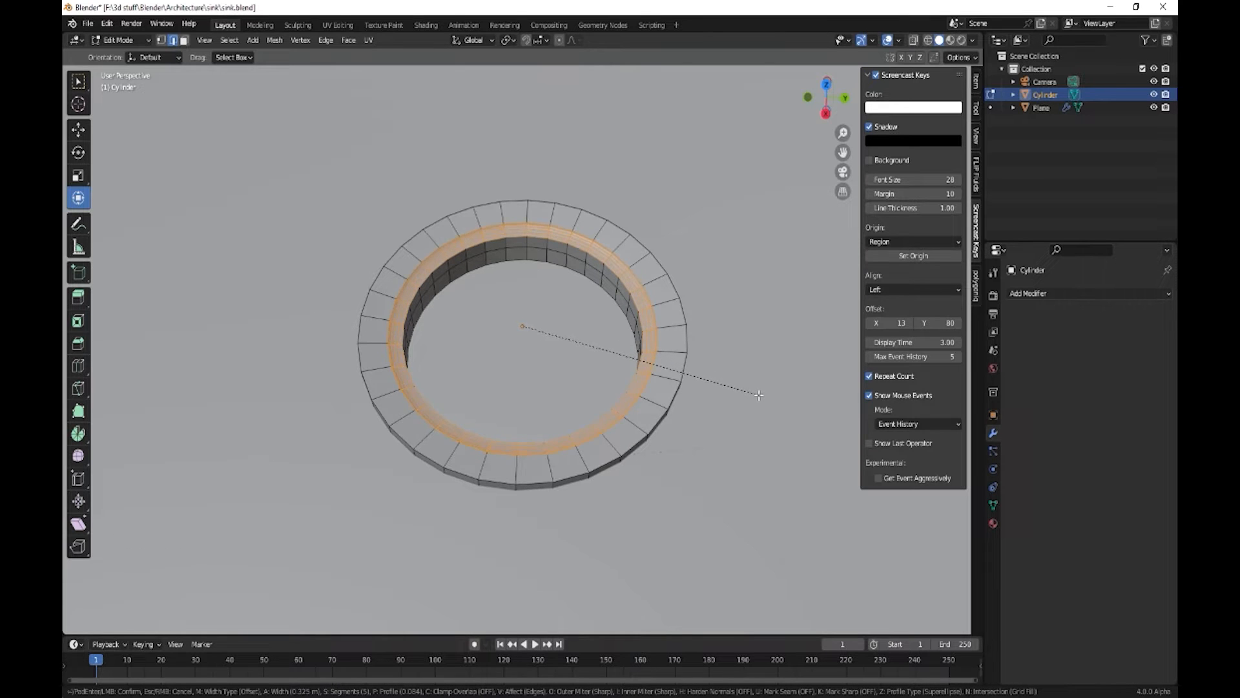
{"action": "left_click", "coordinate": [737, 401]}
{"action": "middle_click_drag", "start_coordinate": [736, 402], "coordinate": [678, 378]}
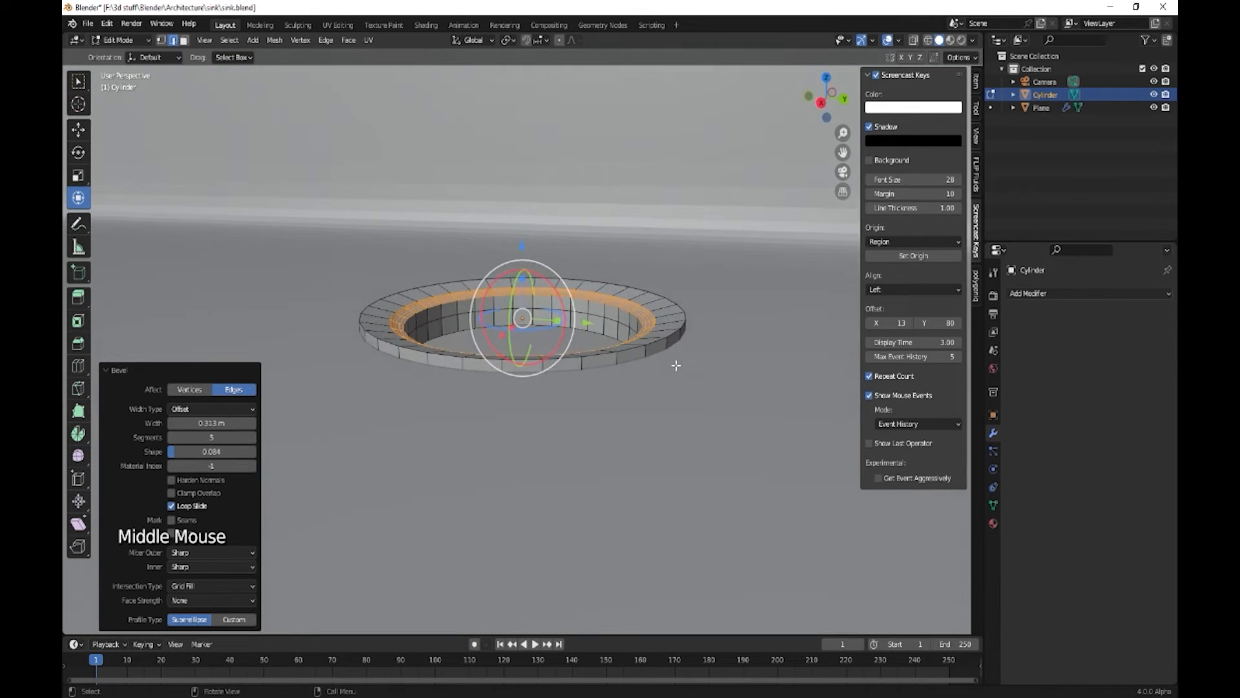
{"action": "key", "text": "ctrl+z"}
Step: Apply the drain cylinder's scale in Object Mode and return to Edit Mode
{"action": "key", "text": "Tab"}
{"action": "key", "text": "ctrl+a"}
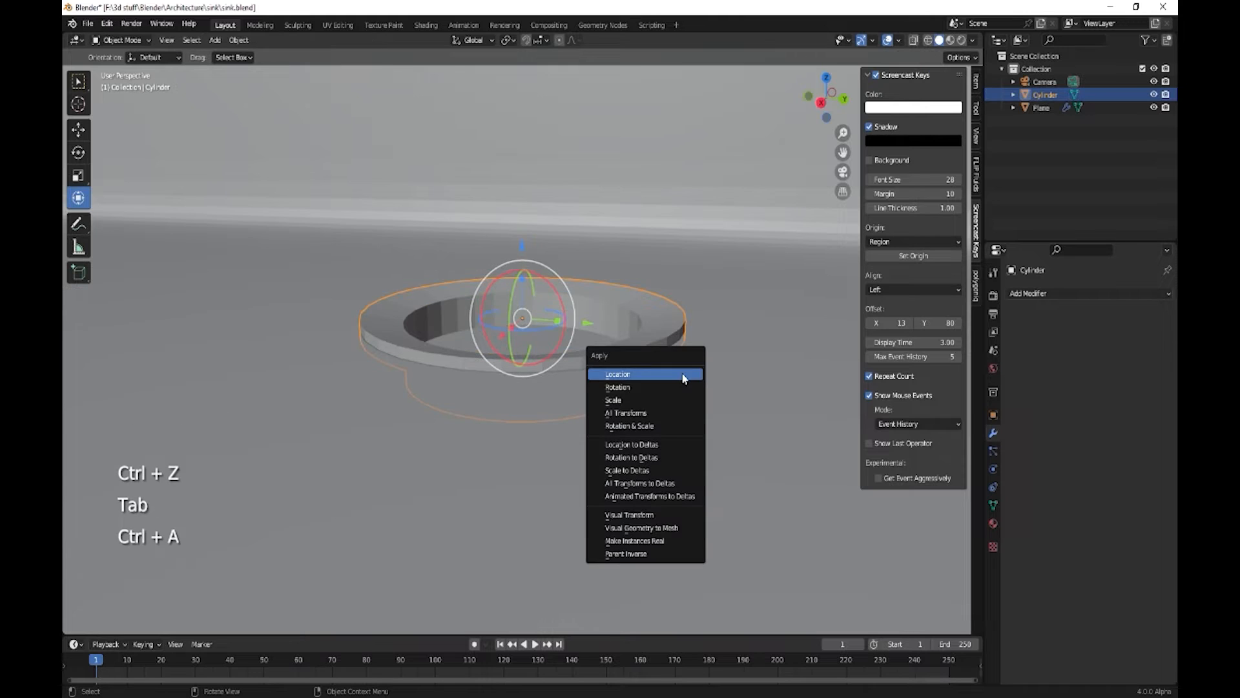
{"action": "left_click", "coordinate": [653, 405]}
{"action": "key", "text": "Tab"}
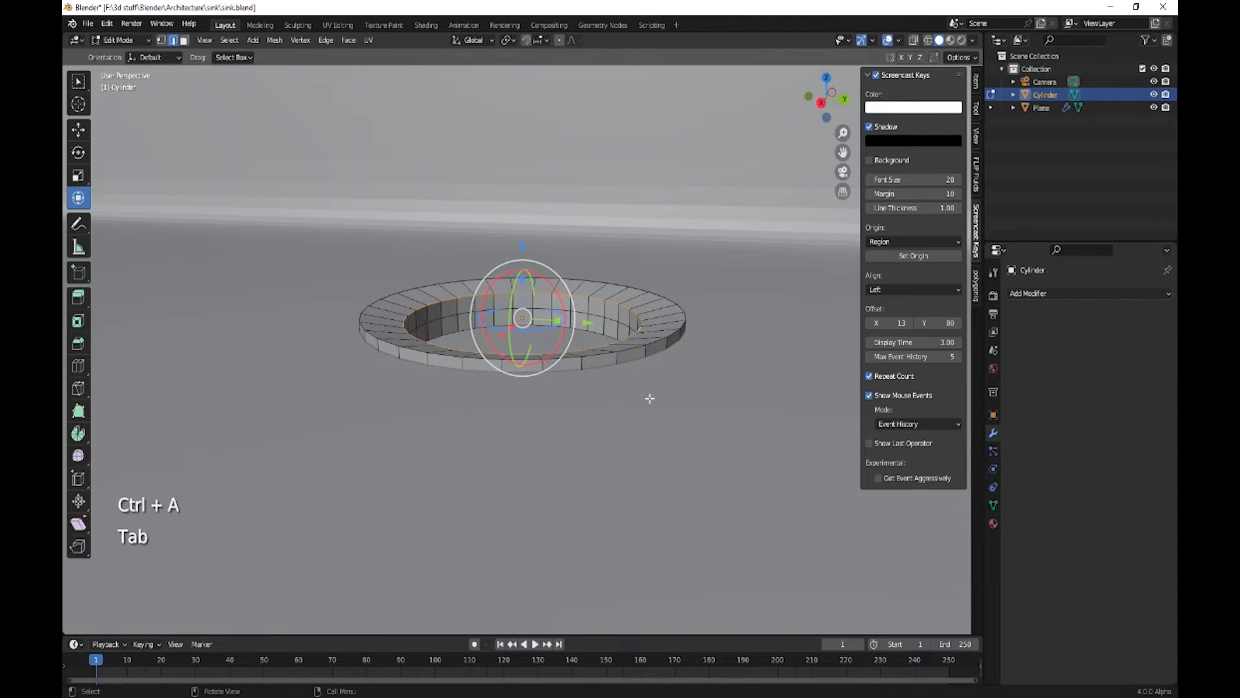
Step: Bevel the drain's inner rim loop with width about 0.00575 m, 5 segments and shape 0.721
{"action": "middle_click_drag", "start_coordinate": [653, 405], "coordinate": [655, 407]}
{"action": "key", "text": "ctrl+b"}
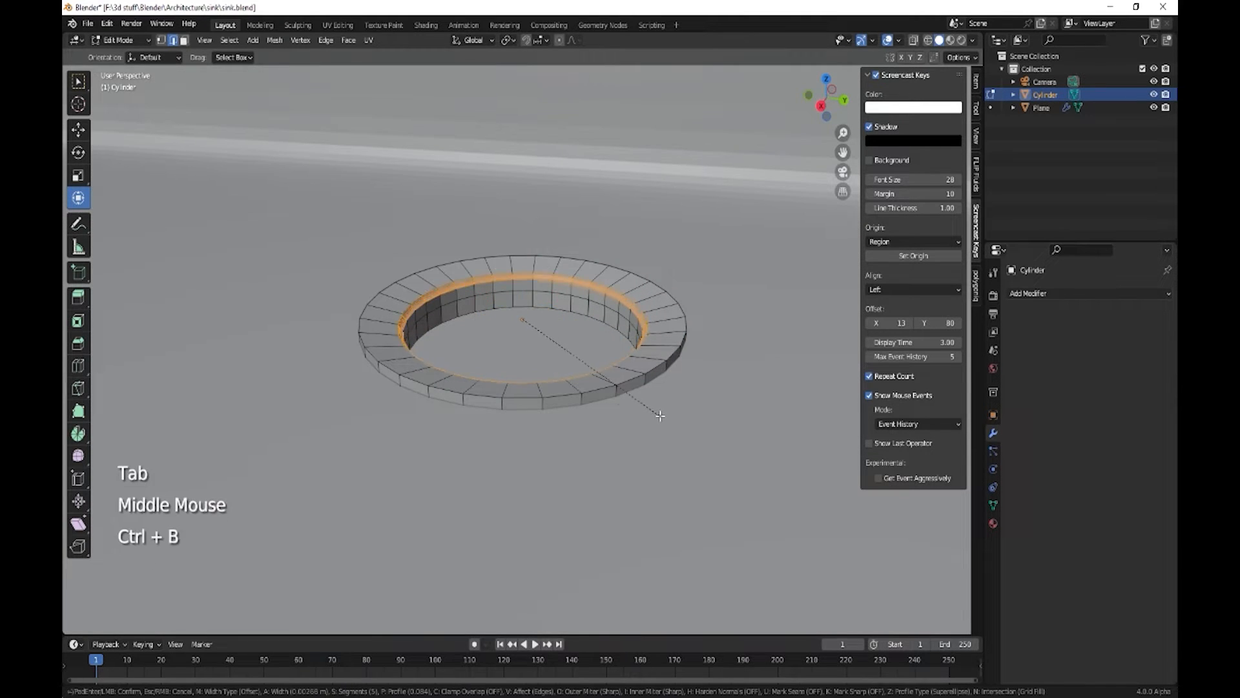
{"action": "left_click", "coordinate": [665, 419]}
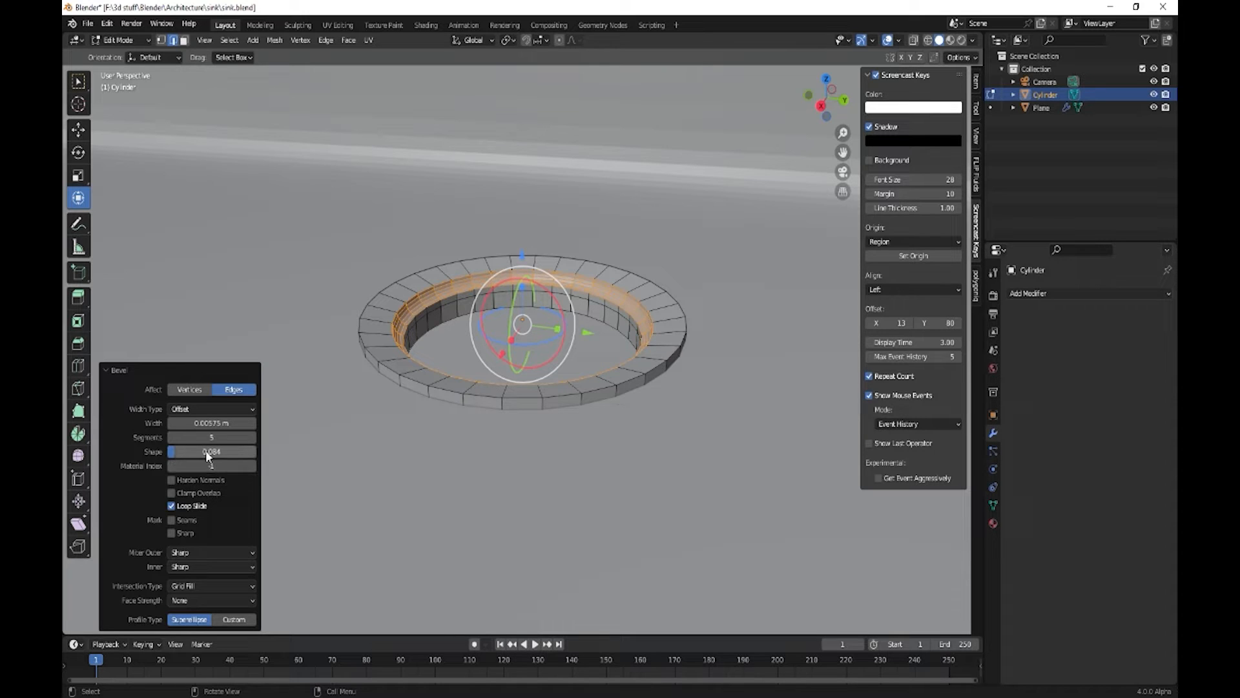
{"action": "left_click_drag", "start_coordinate": [209, 452], "coordinate": [225, 454]}
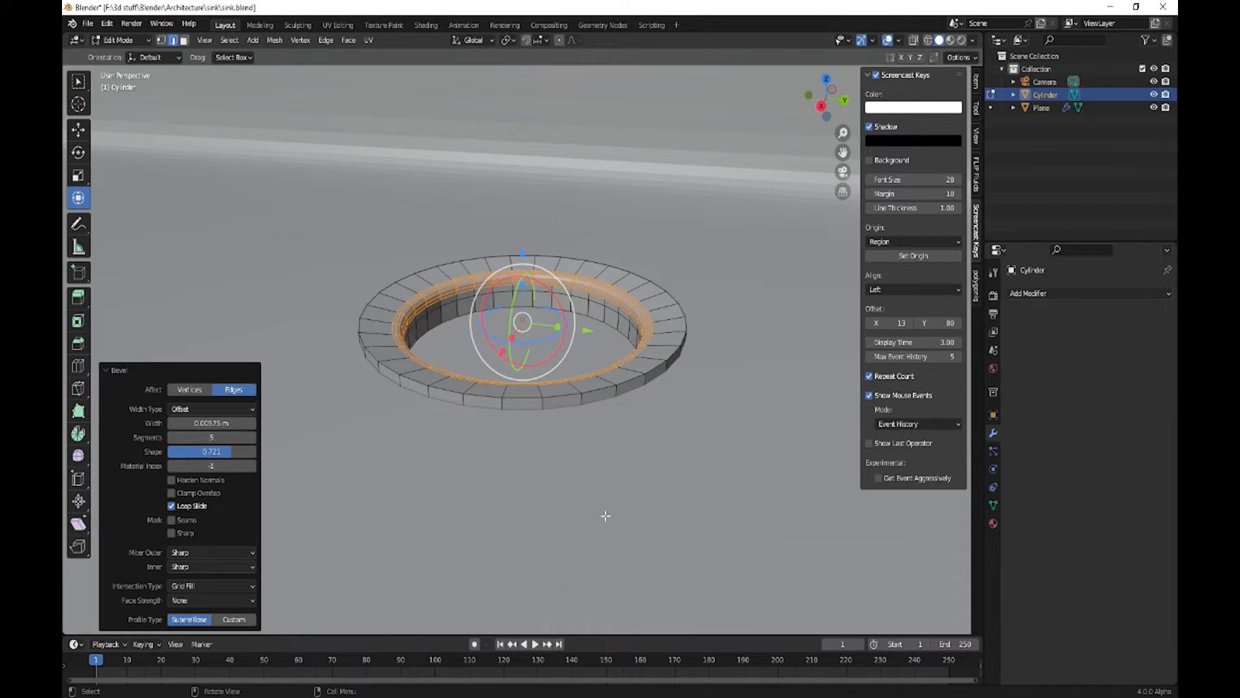
Step: Lower the whole drain about 0.0024 m along Z in Object Mode, closer to the basin floor
{"action": "key", "text": "Tab"}
{"action": "middle_click_drag", "start_coordinate": [637, 496], "coordinate": [641, 466]}
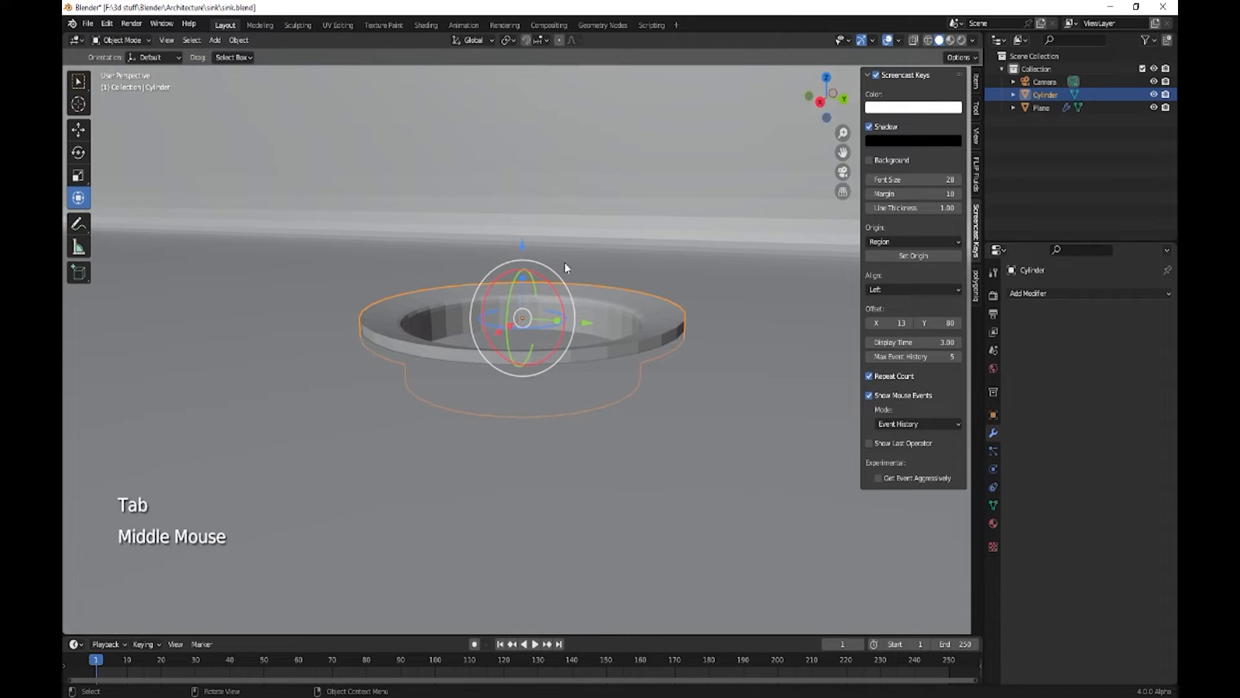
{"action": "left_click_drag", "start_coordinate": [522, 246], "coordinate": [522, 254]}
{"action": "middle_click_drag", "start_coordinate": [590, 374], "coordinate": [623, 452]}
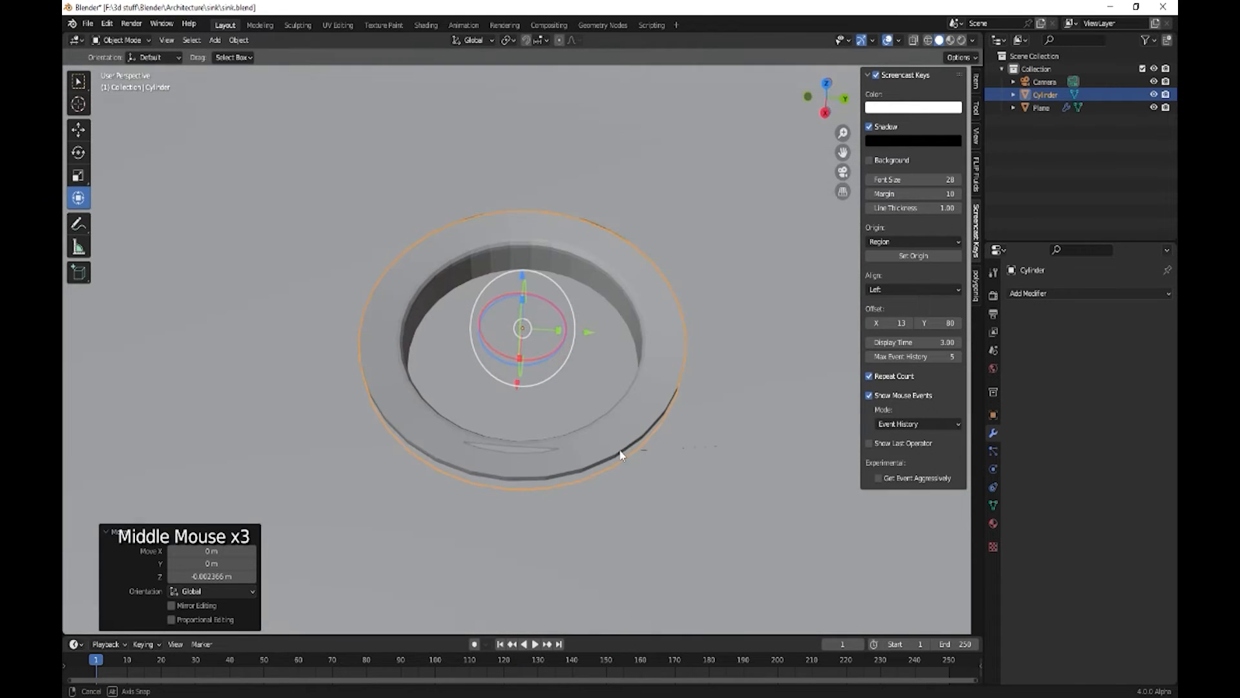
Step: Select the drain's inner floor face and move it down along Z to deepen the recess, then return to Object Mode
{"action": "key", "text": "Tab"}
{"action": "left_click", "coordinate": [598, 357]}
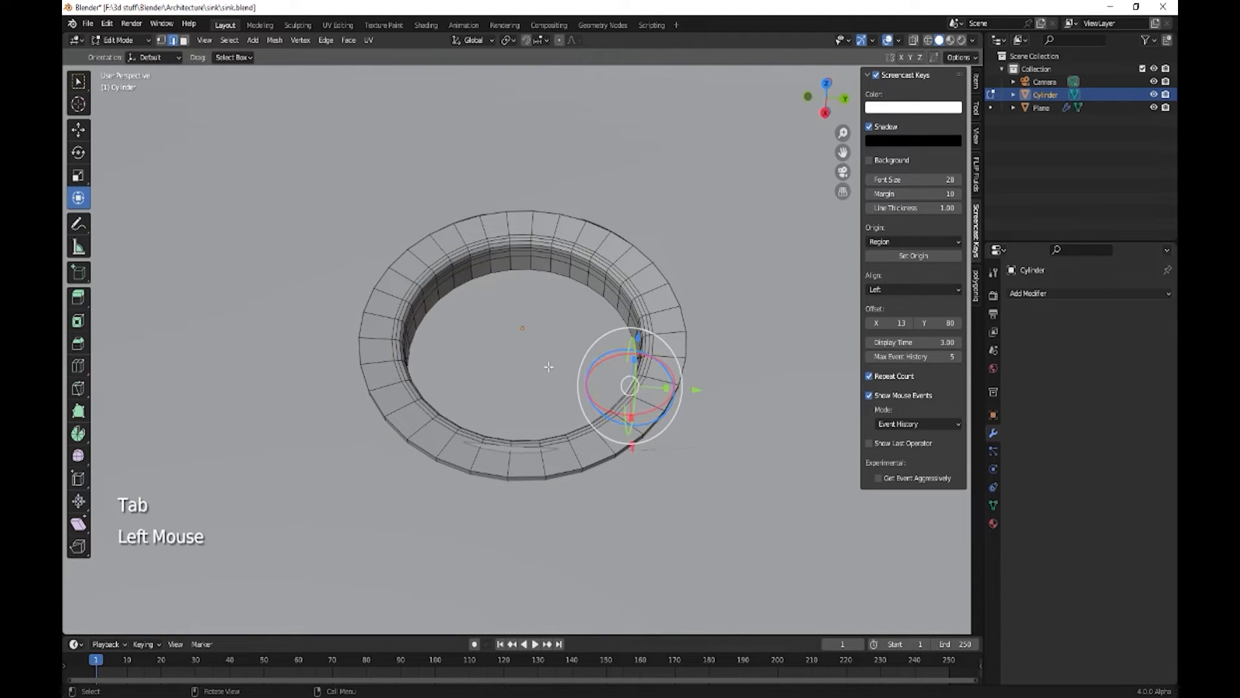
{"action": "key", "text": "3"}
{"action": "left_click", "coordinate": [517, 360]}
{"action": "middle_click_drag", "start_coordinate": [518, 360], "coordinate": [549, 311]}
{"action": "key", "text": "shift"}
{"action": "mouse_move", "coordinate": [602, 390]}
{"action": "middle_mouse_down"}
{"action": "mouse_move", "coordinate": [606, 438]}
{"action": "mouse_move", "coordinate": [581, 388]}
{"action": "middle_mouse_up"}
{"action": "left_click_drag", "start_coordinate": [523, 298], "coordinate": [523, 304]}
{"action": "mouse_move", "coordinate": [603, 457]}
{"action": "middle_mouse_down"}
{"action": "mouse_move", "coordinate": [601, 426]}
{"action": "mouse_move", "coordinate": [611, 455]}
{"action": "middle_mouse_up"}
{"action": "left_click", "coordinate": [601, 426], "text": "shift"}
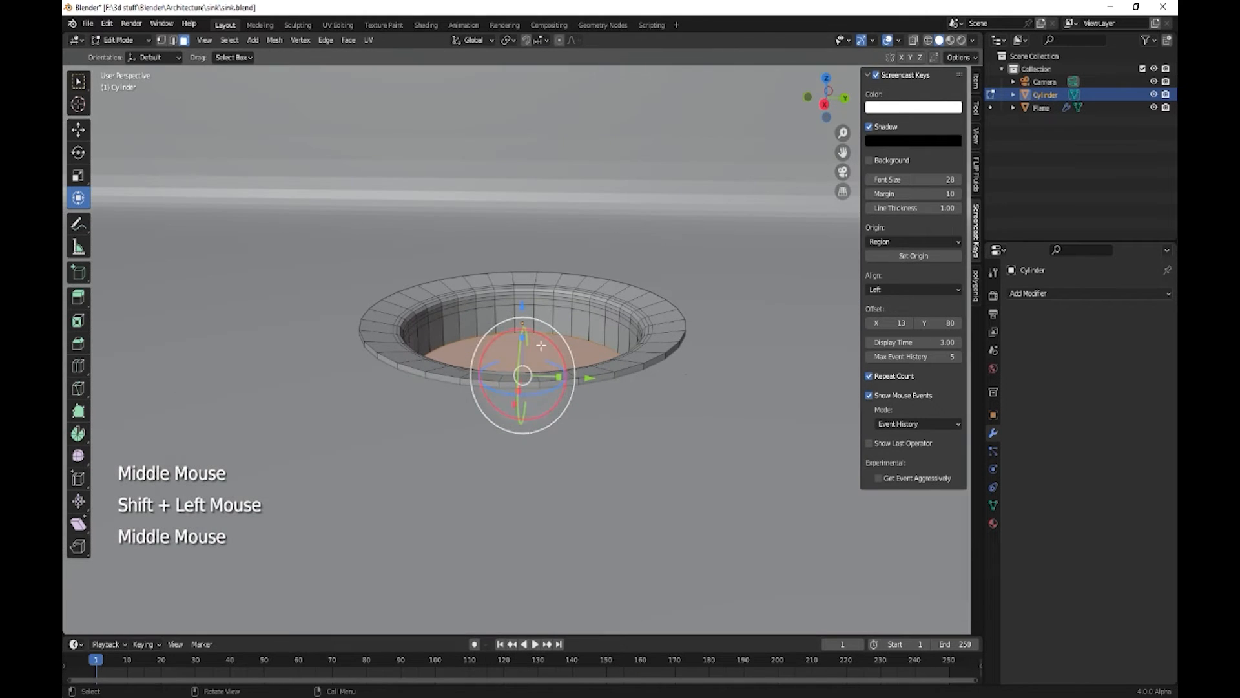
{"action": "left_click_drag", "start_coordinate": [523, 309], "coordinate": [523, 324]}
{"action": "key", "text": "Tab"}
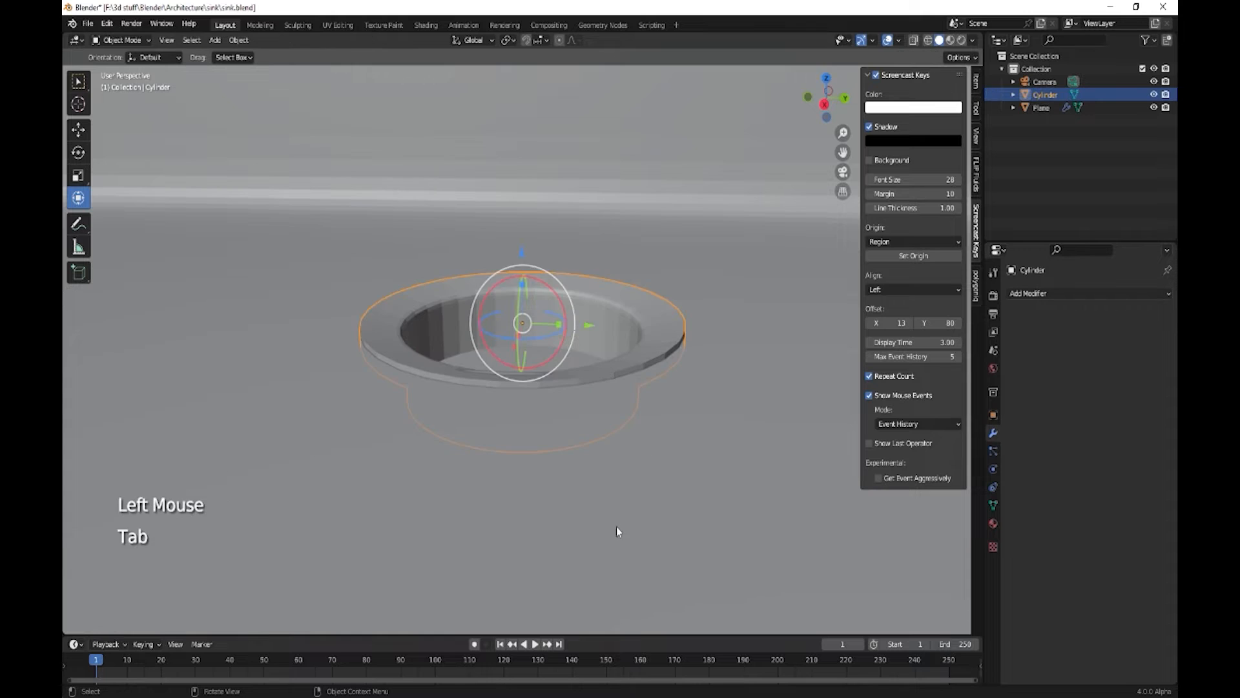
{"action": "scroll", "coordinate": [615, 525], "scroll_direction": "down", "scroll_amount": 4}
{"action": "middle_click_drag", "start_coordinate": [597, 473], "coordinate": [606, 506]}
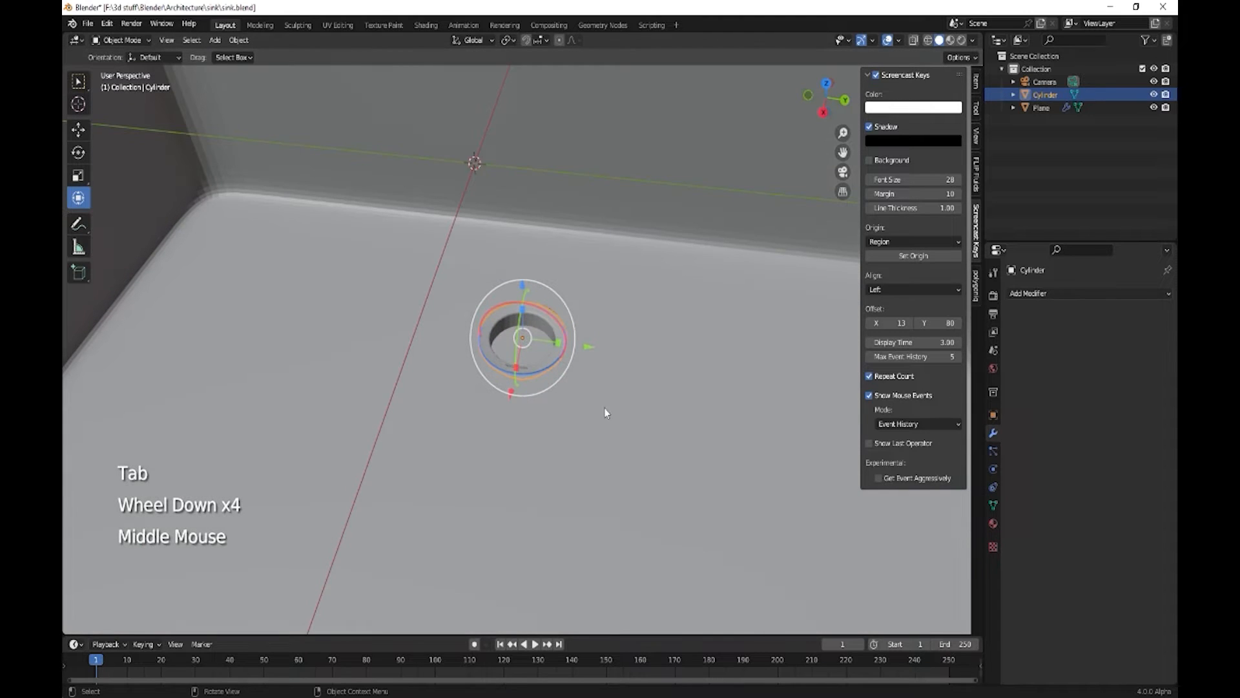
Step: Create a new material for the drain with Metallic 0.937 and Roughness 0.169
{"action": "left_click", "coordinate": [565, 367]}
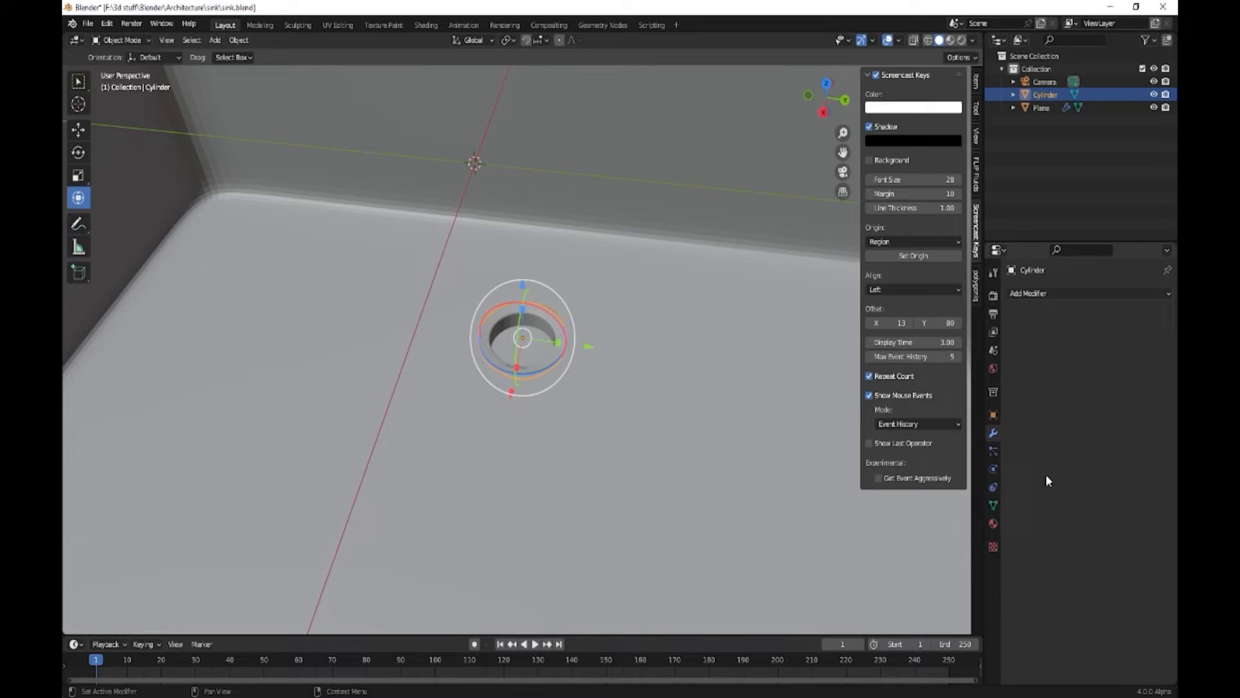
{"action": "left_click", "coordinate": [995, 524]}
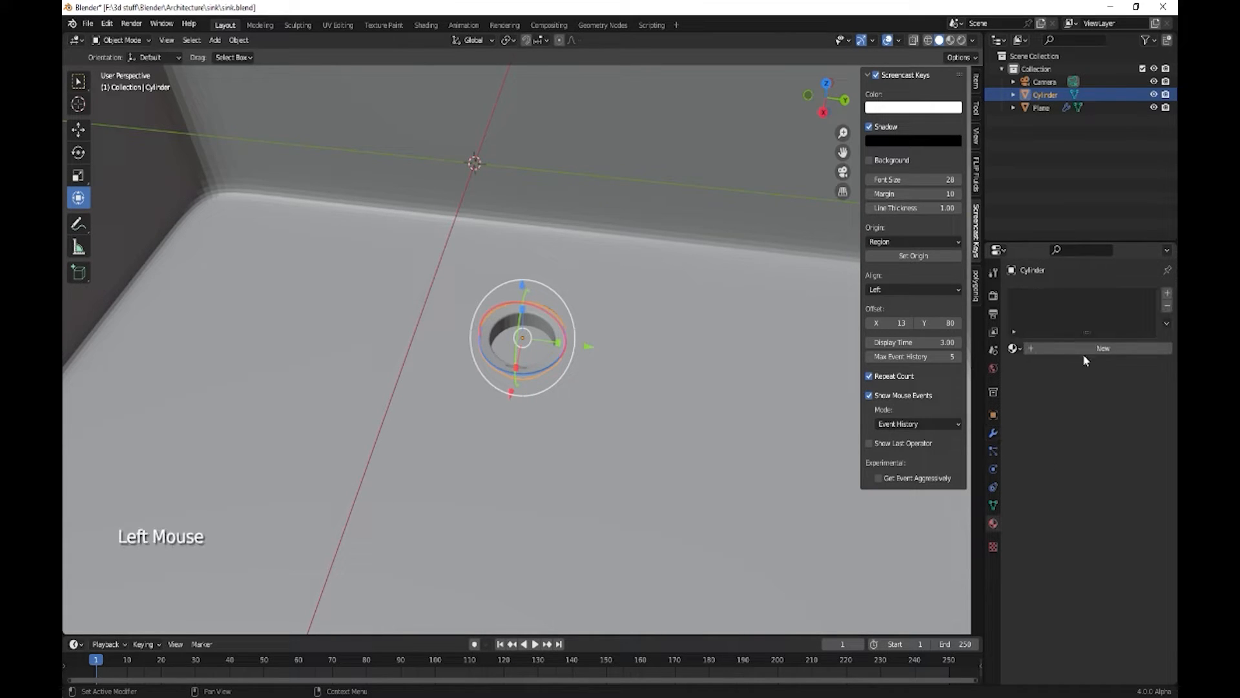
{"action": "left_click", "coordinate": [1102, 350]}
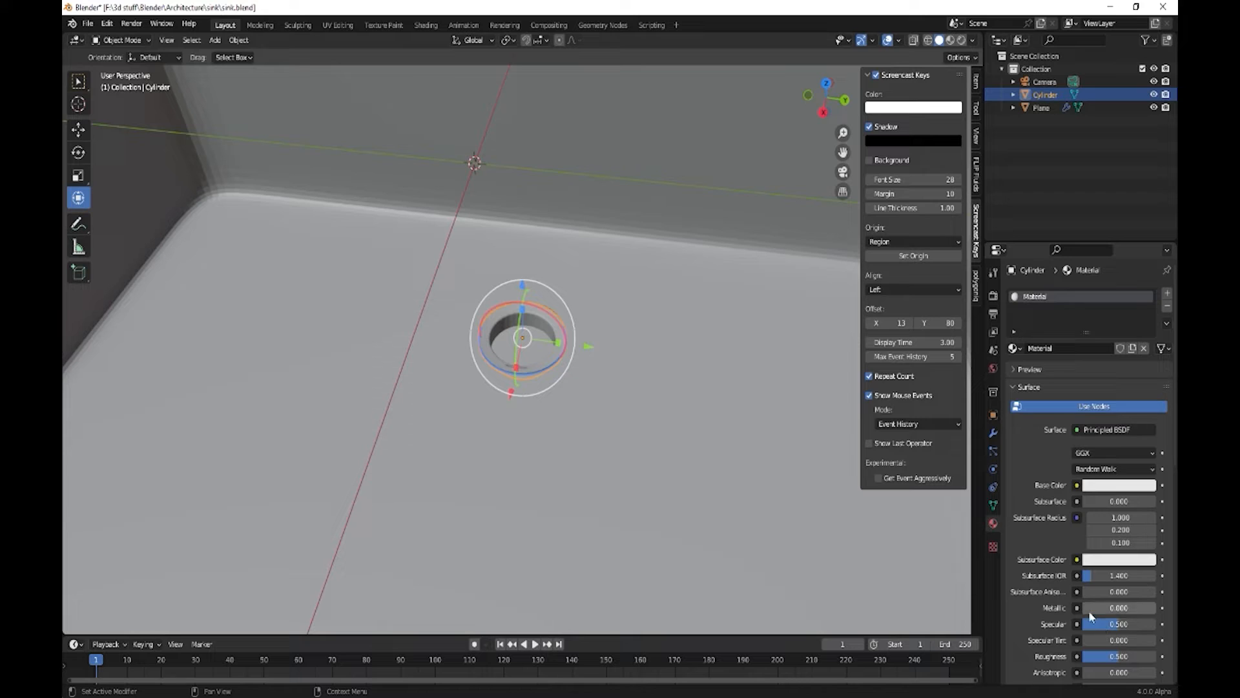
{"action": "left_click_drag", "start_coordinate": [1088, 610], "coordinate": [1143, 610]}
{"action": "left_click_drag", "start_coordinate": [1122, 664], "coordinate": [1109, 664]}
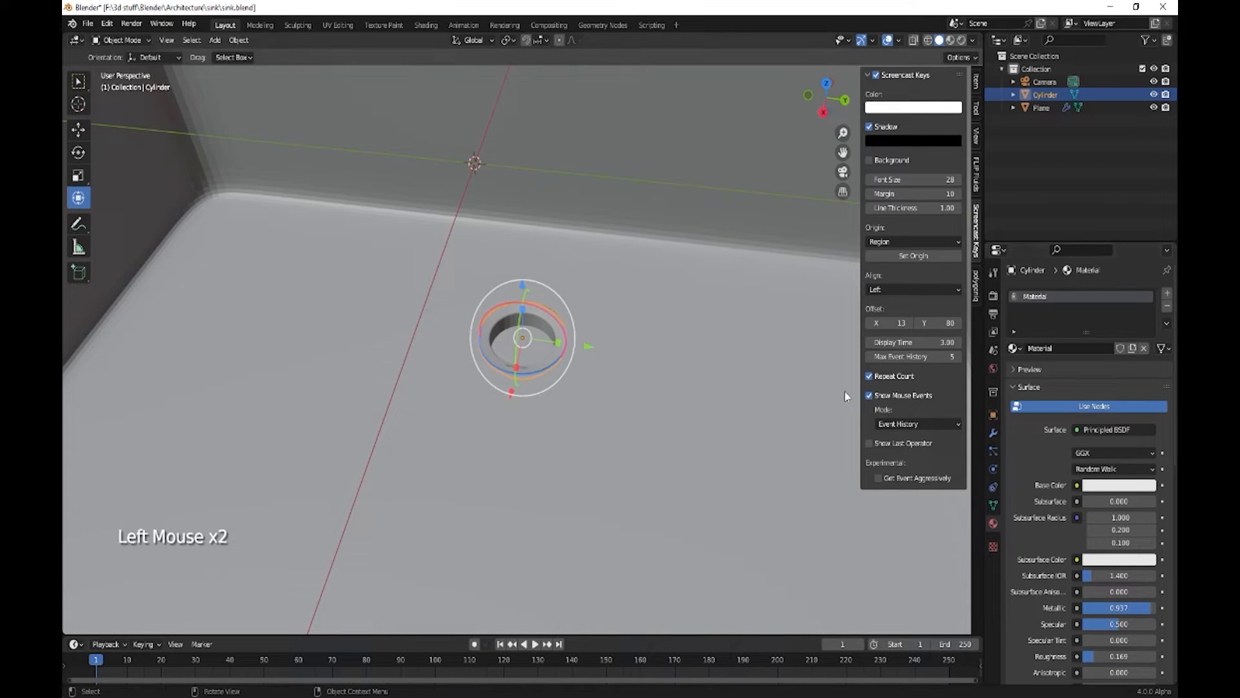
{"action": "key", "text": "Tab"}
{"action": "key", "text": "Tab"}
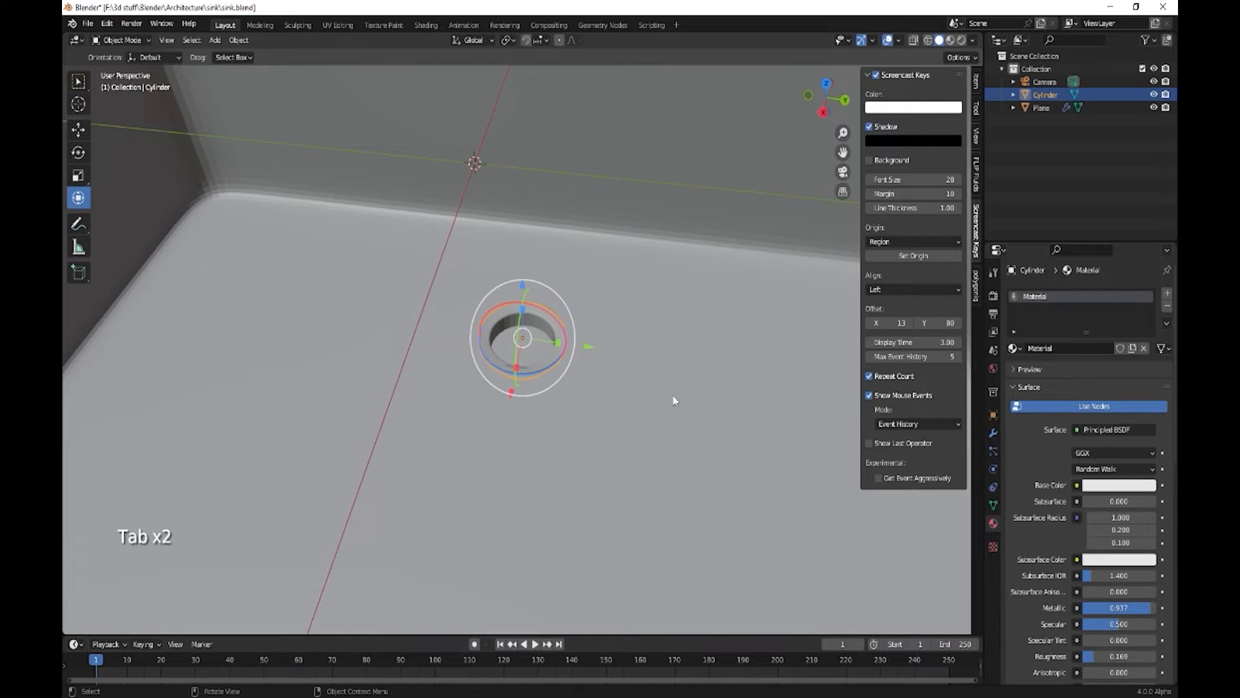
Step: Give the sink its own new material and darken its Subsurface Color to a value of about 0.025
{"action": "left_click", "coordinate": [669, 401]}
{"action": "scroll", "coordinate": [670, 402], "scroll_direction": "down", "scroll_amount": 4}
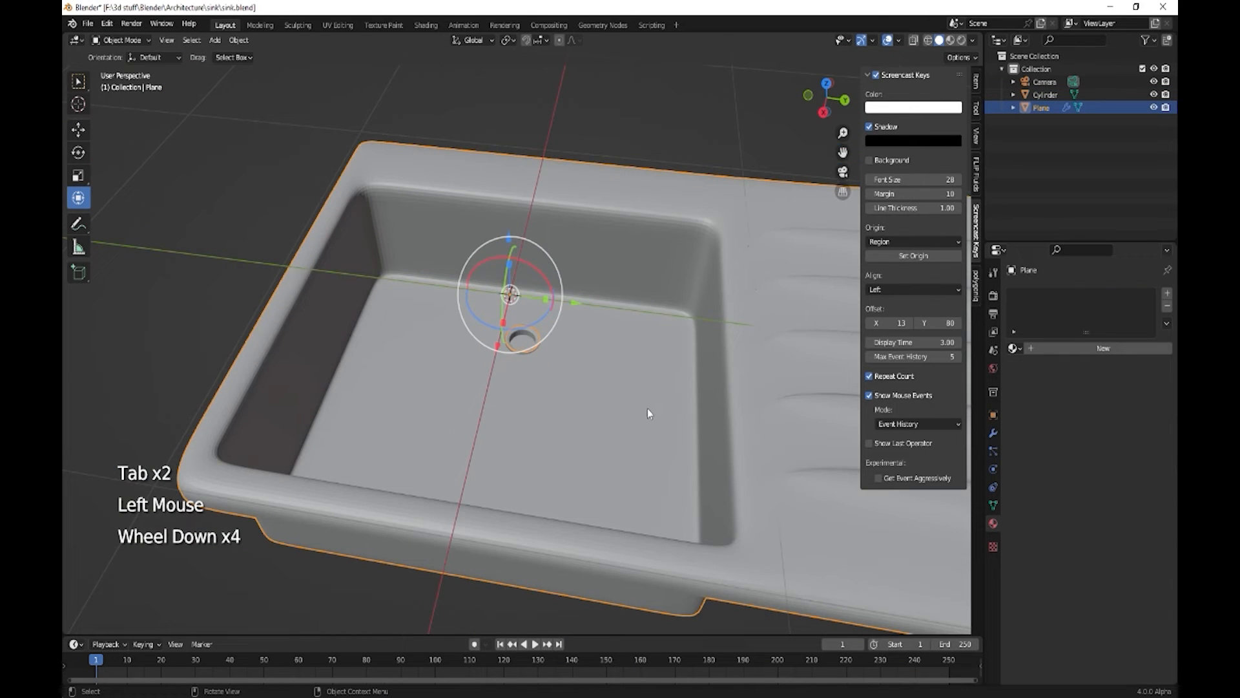
{"action": "left_click", "coordinate": [696, 245]}
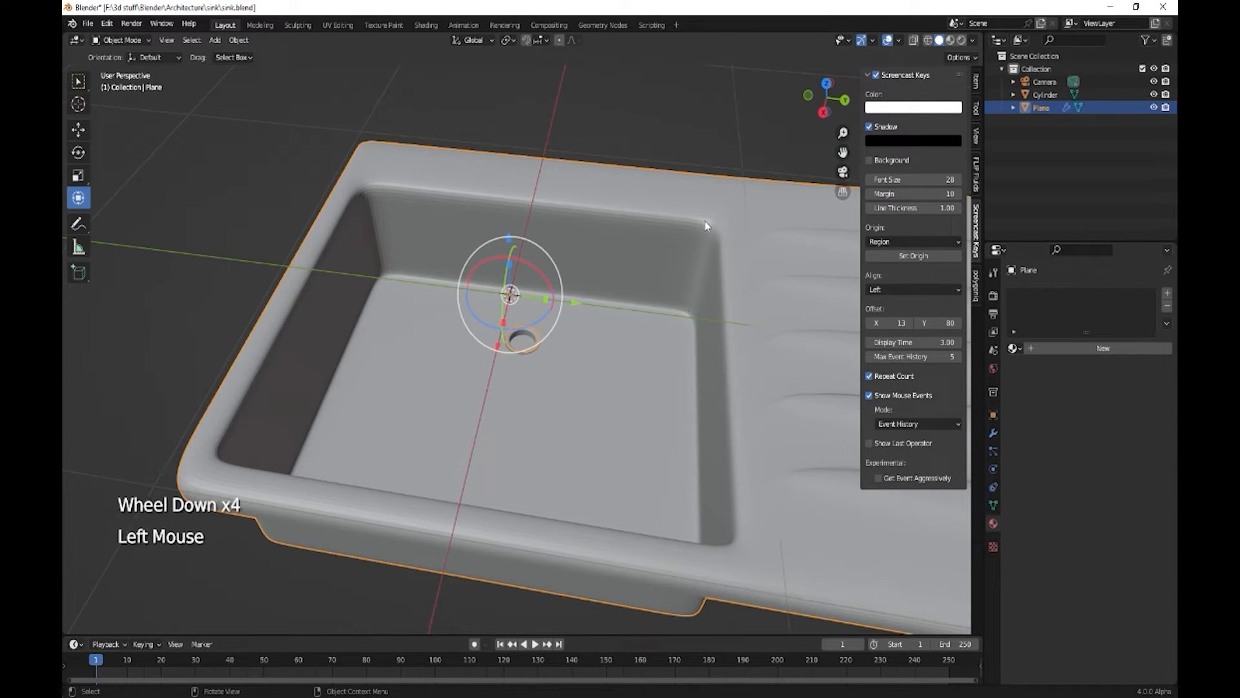
{"action": "left_click", "coordinate": [1130, 348]}
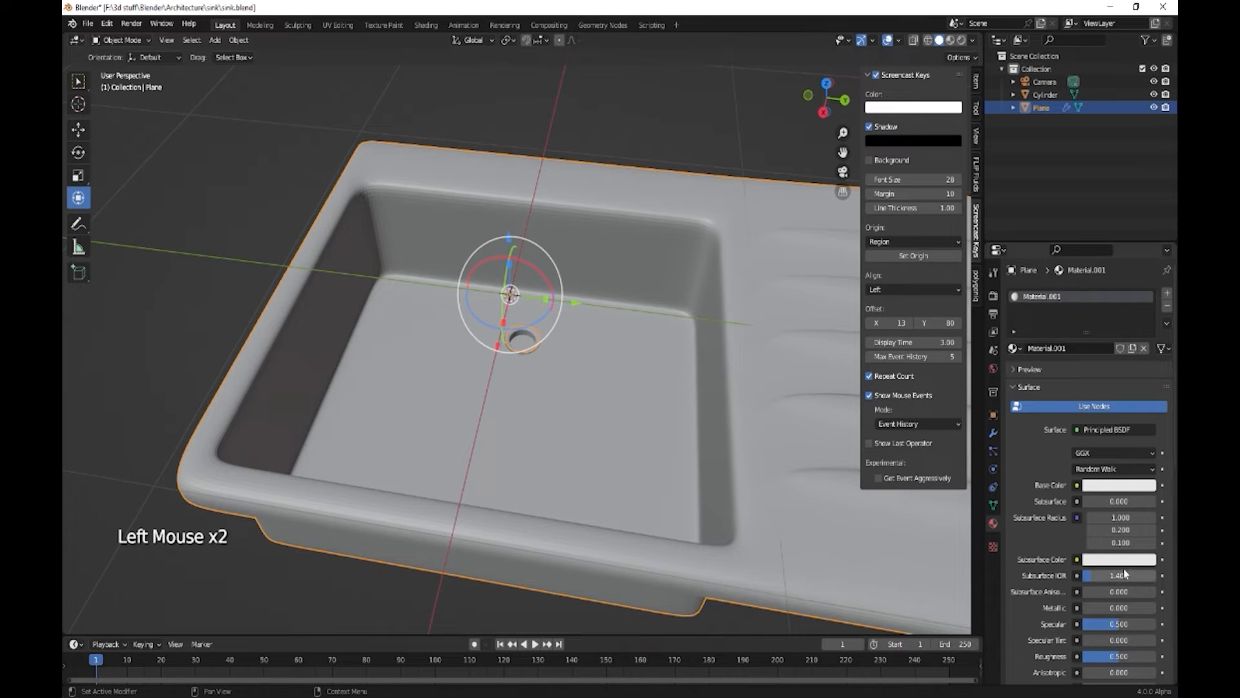
{"action": "left_click", "coordinate": [1121, 486]}
{"action": "left_click_drag", "start_coordinate": [1147, 383], "coordinate": [1146, 453]}
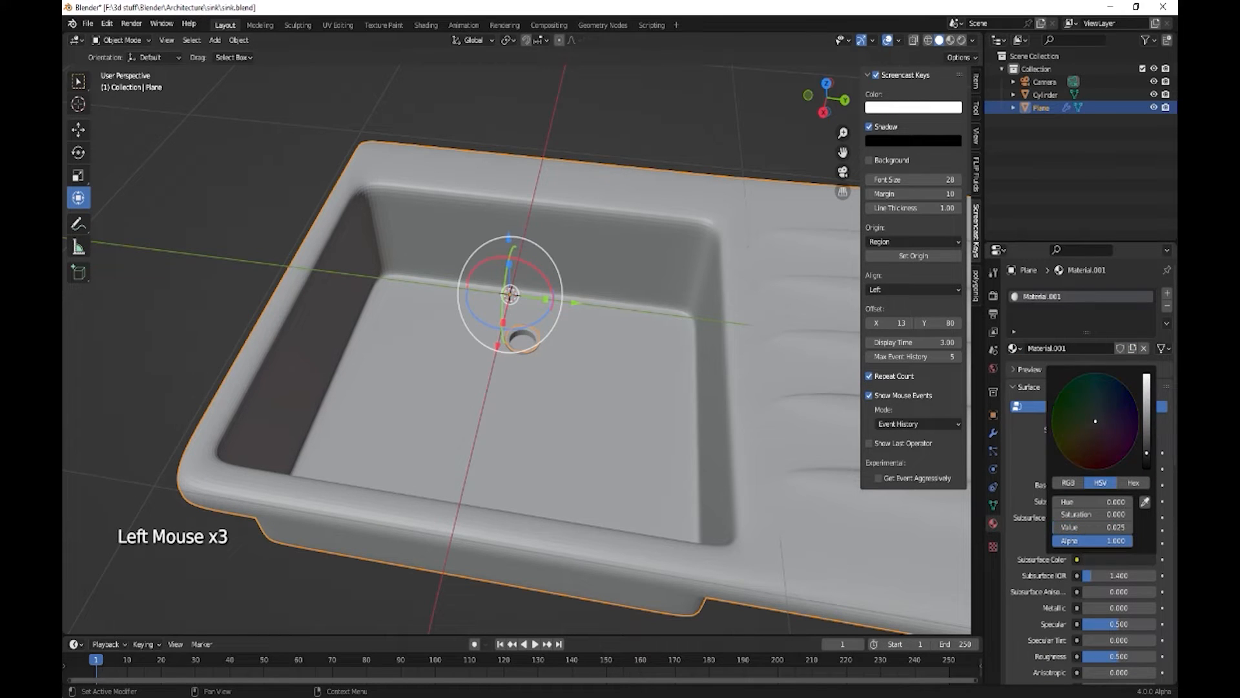
{"action": "key", "text": "Escape"}
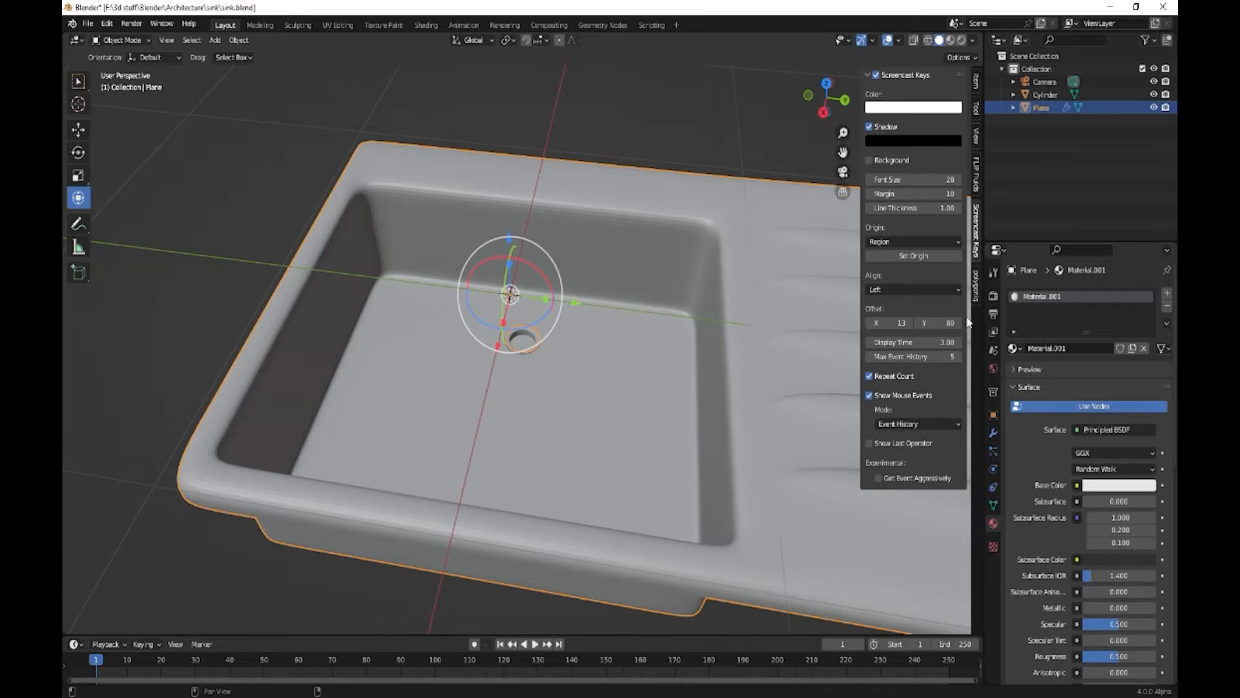
Step: Switch the viewport to Material Preview shading and apply Shade Smooth to the drain
{"action": "left_click", "coordinate": [950, 40]}
{"action": "scroll", "coordinate": [697, 378], "scroll_direction": "down", "scroll_amount": 1}
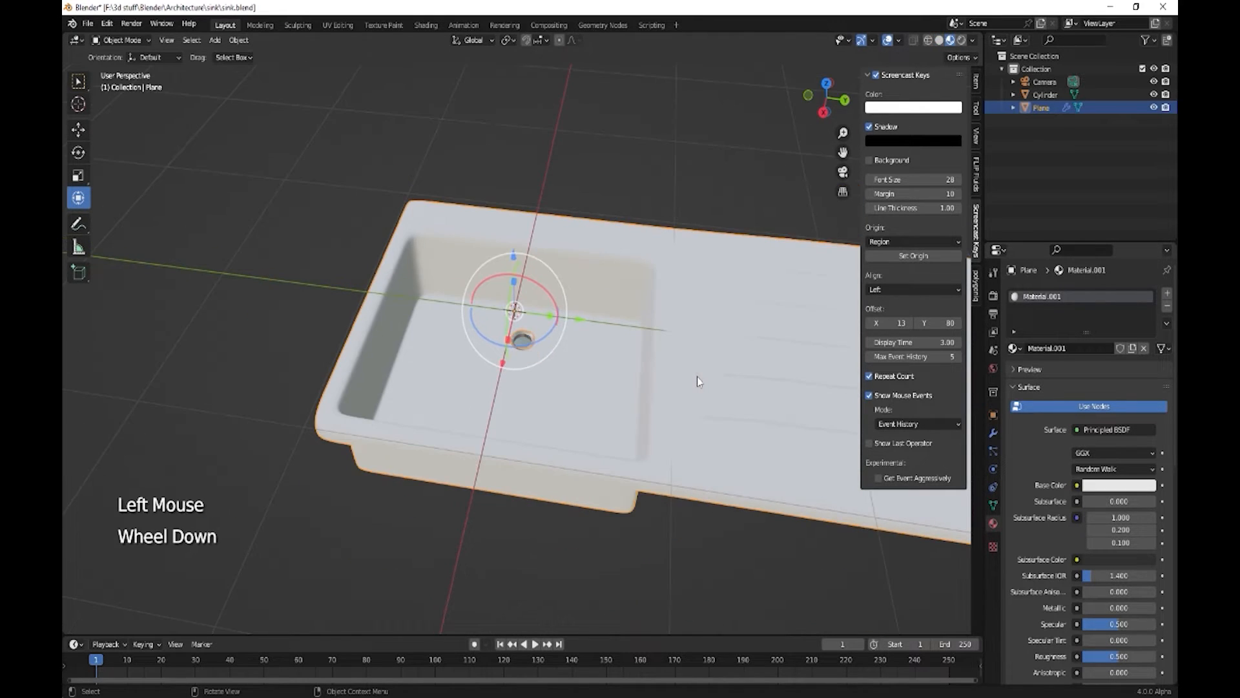
{"action": "middle_click_drag", "start_coordinate": [587, 351], "coordinate": [592, 389]}
{"action": "scroll", "coordinate": [555, 362], "scroll_direction": "up", "scroll_amount": 4}
{"action": "scroll", "coordinate": [552, 362], "scroll_direction": "up", "scroll_amount": 3}
{"action": "right_click", "coordinate": [562, 342]}
{"action": "left_click", "coordinate": [582, 321]}
{"action": "right_click", "coordinate": [589, 332]}
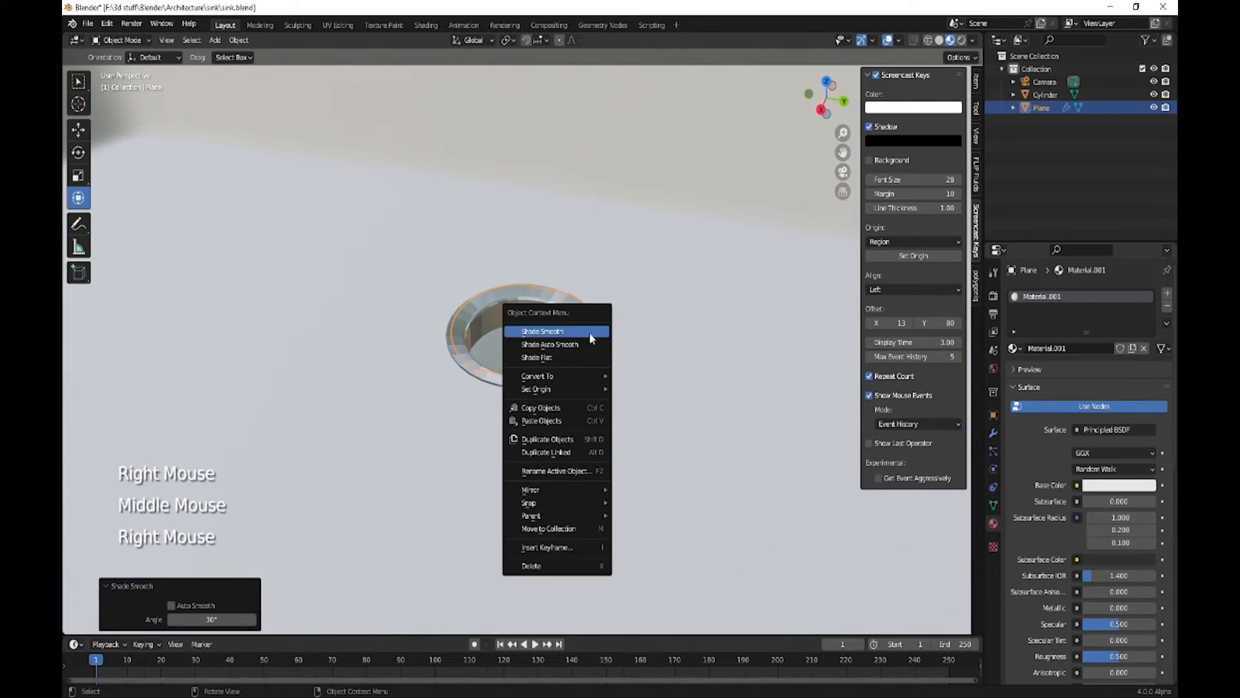
{"action": "left_click", "coordinate": [558, 317]}
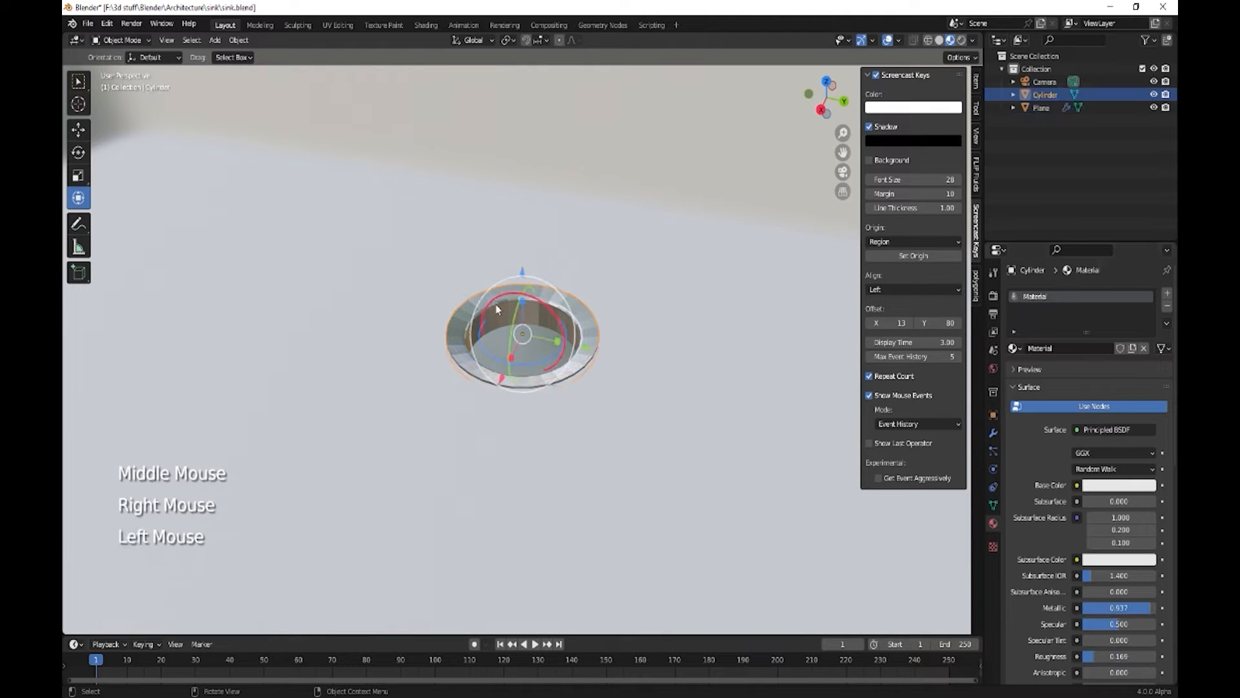
{"action": "right_click", "coordinate": [583, 327]}
{"action": "left_click", "coordinate": [583, 326]}
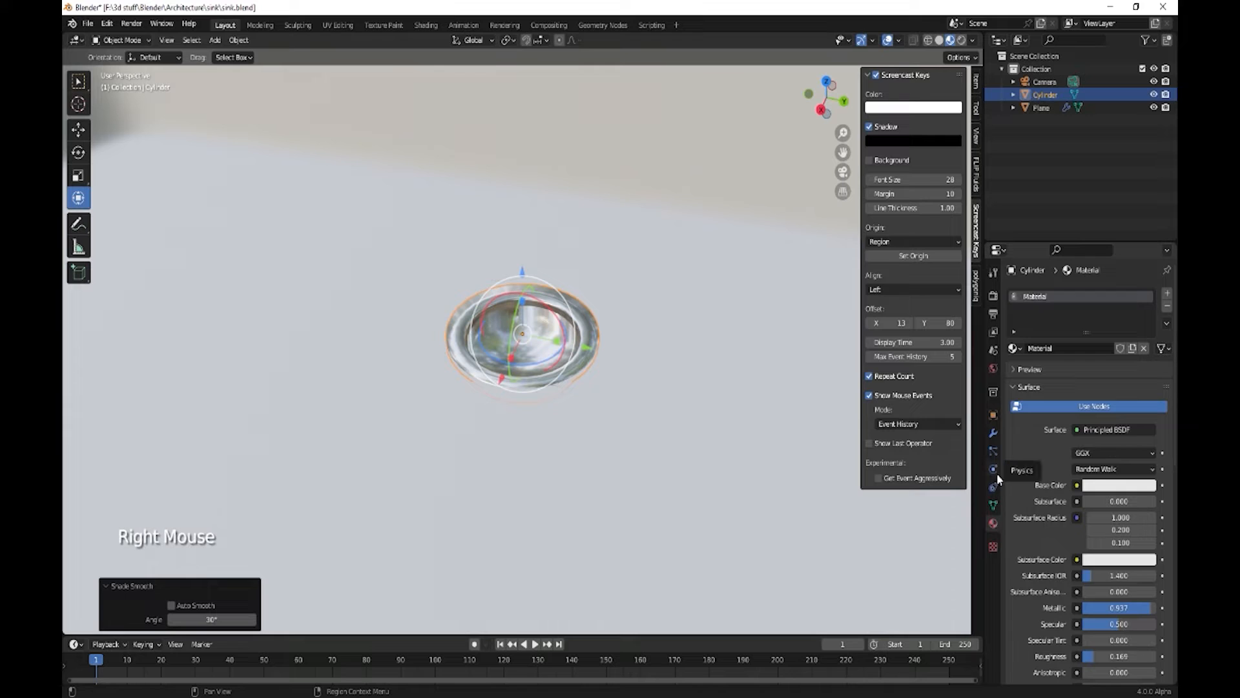
Step: Enable Auto Smooth at 30° in the drain mesh's normals settings
{"action": "left_click", "coordinate": [995, 511]}
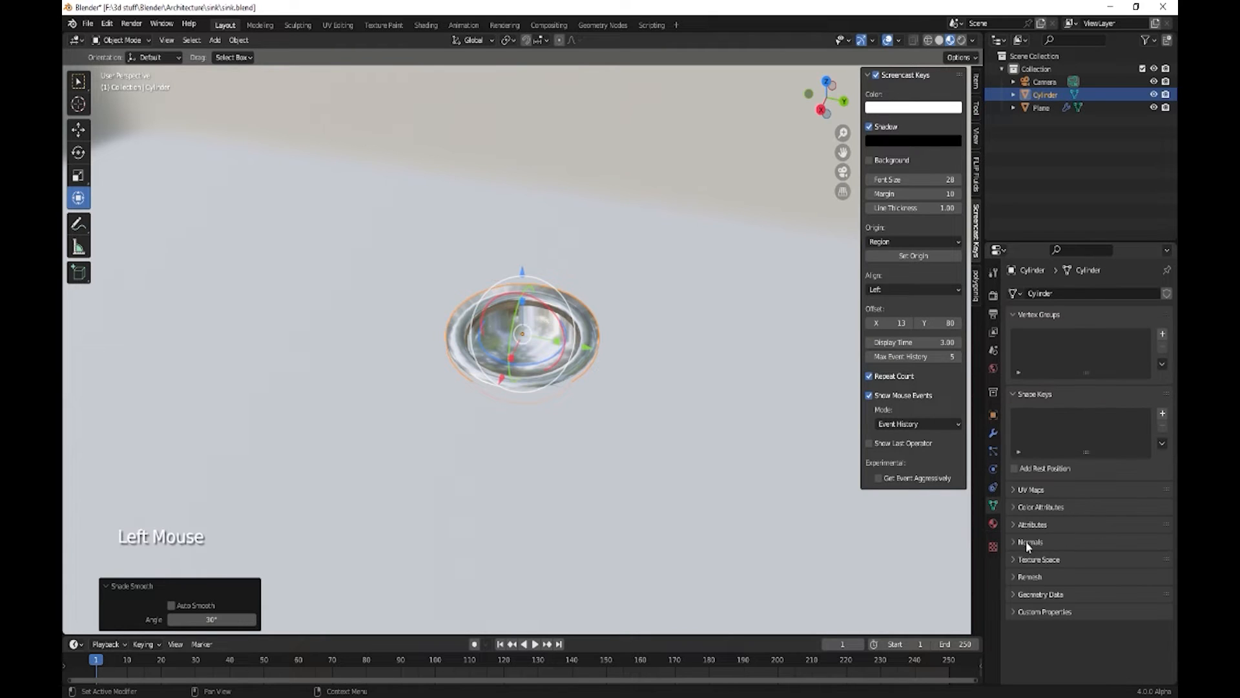
{"action": "left_click", "coordinate": [1027, 542]}
{"action": "left_click", "coordinate": [1075, 561]}
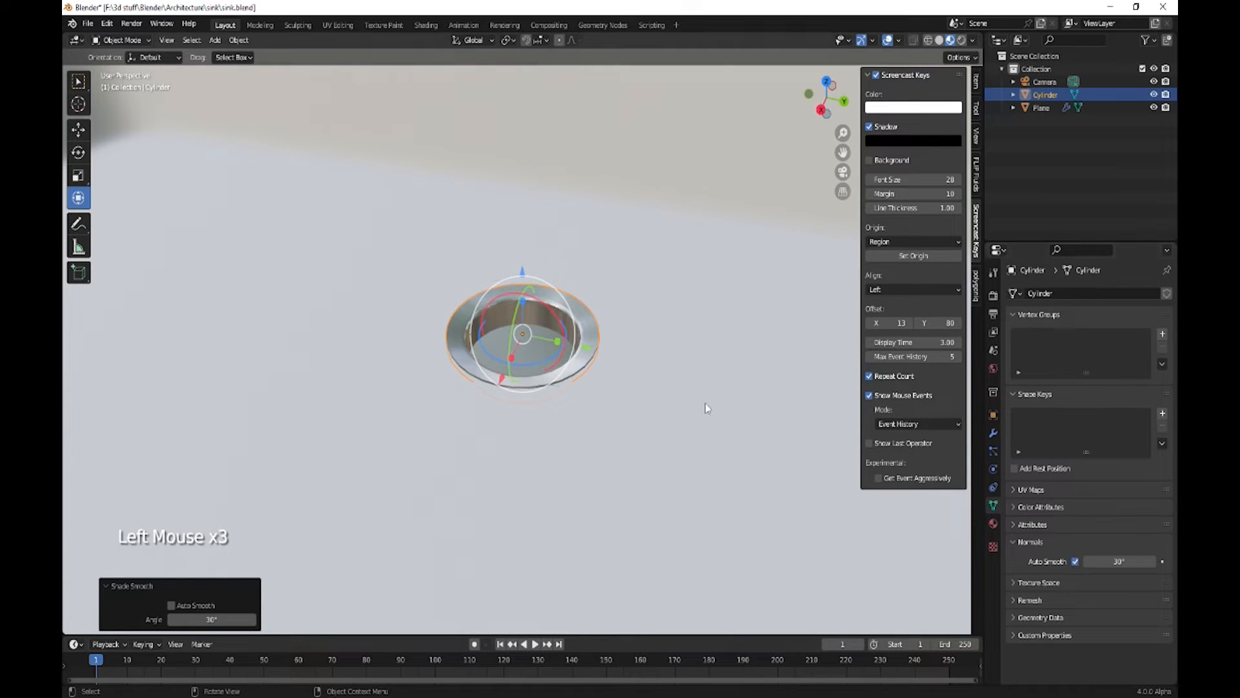
Step: Widen the drain's outer rim by scaling its outer loop about 1.234 in X and Y, excluding Z, in Edit Mode
{"action": "middle_click_drag", "start_coordinate": [625, 443], "coordinate": [650, 428]}
{"action": "scroll", "coordinate": [599, 383], "scroll_direction": "up", "scroll_amount": 3}
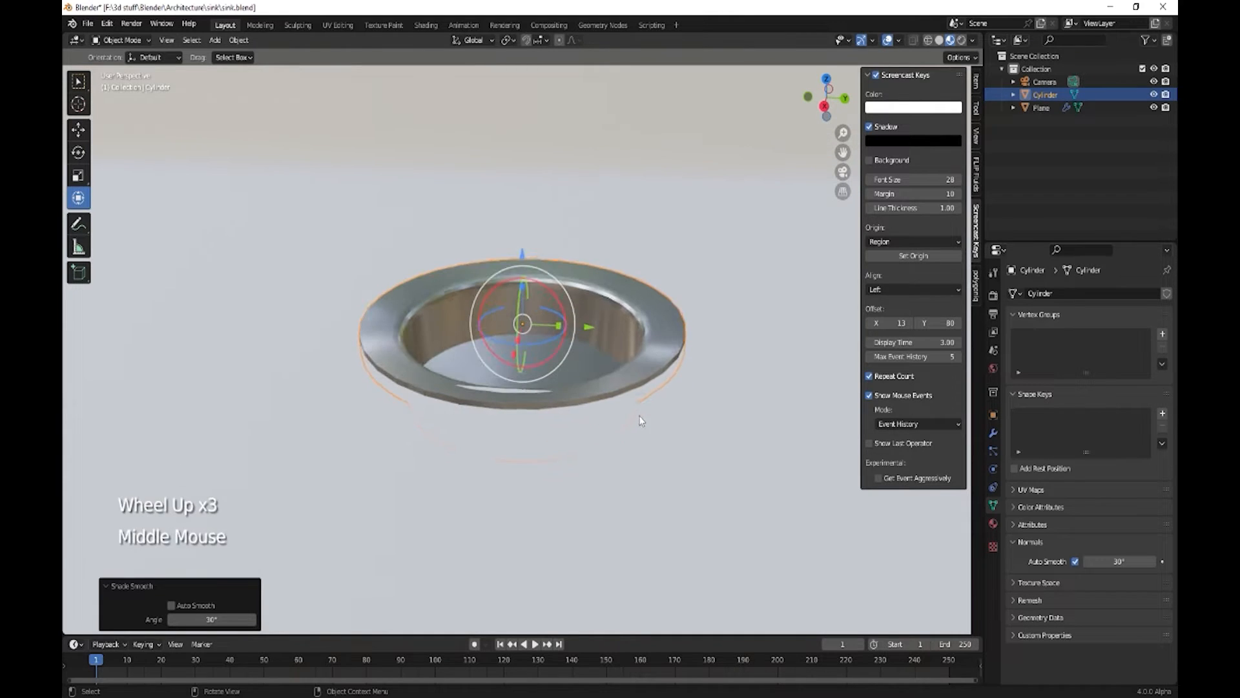
{"action": "key", "text": "Tab"}
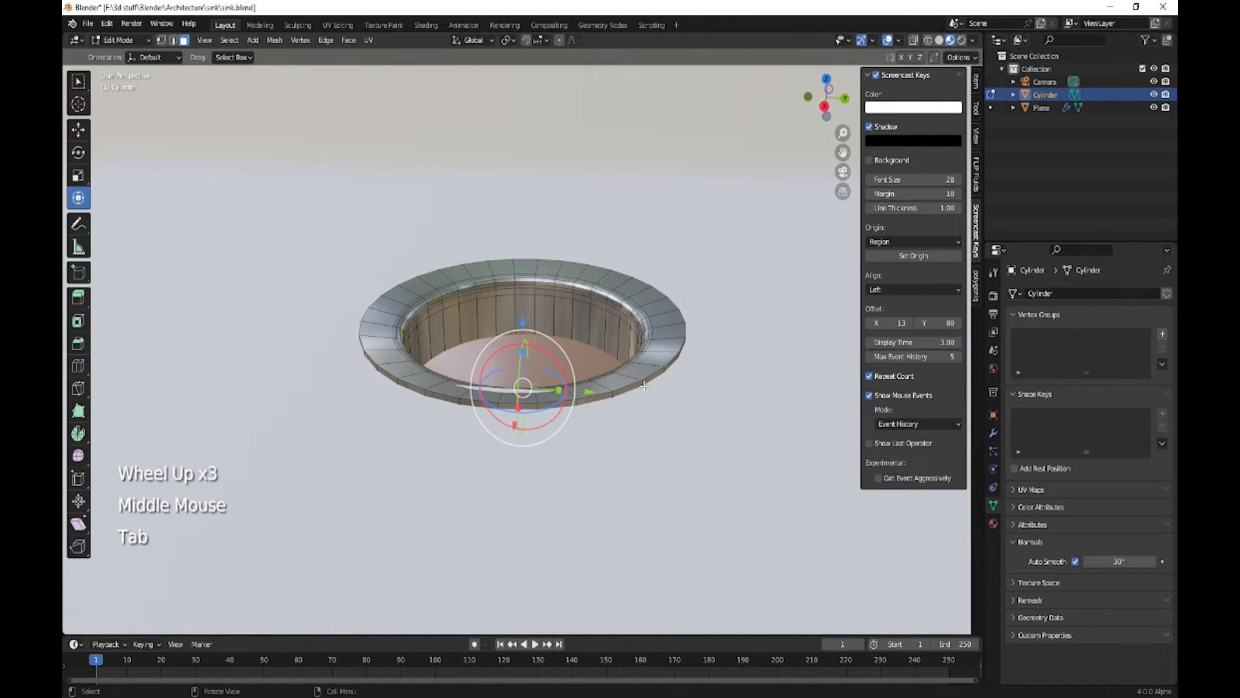
{"action": "key", "text": "3"}
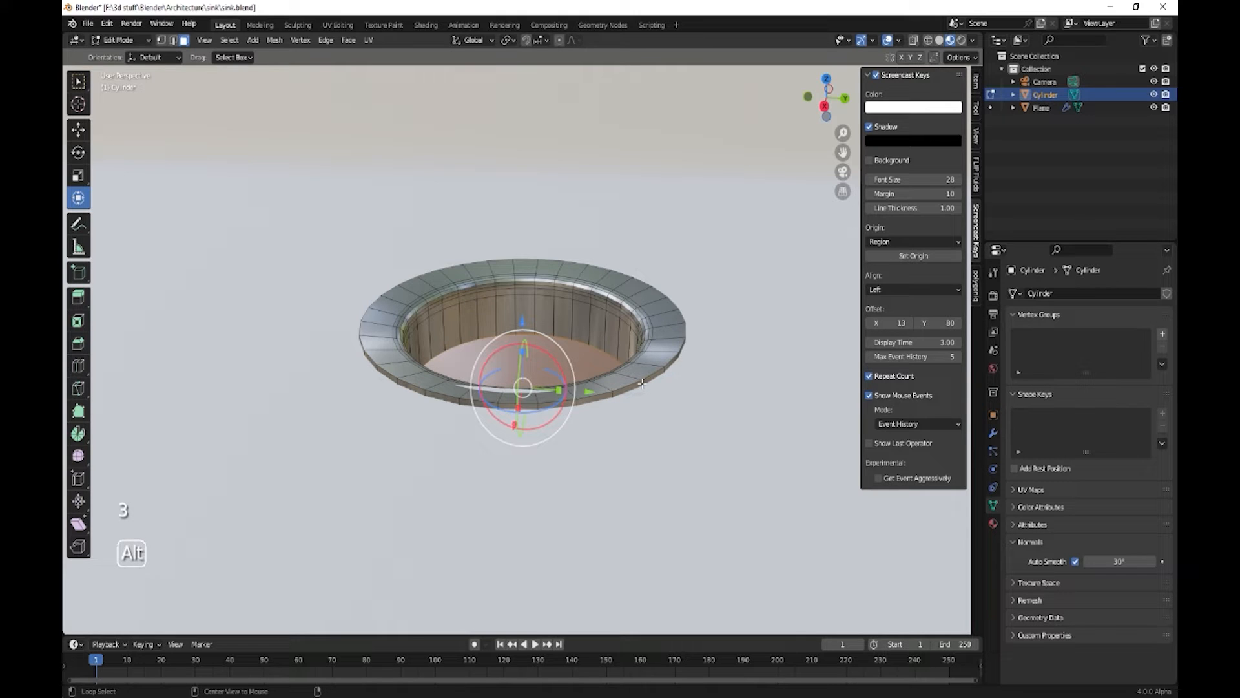
{"action": "left_click", "coordinate": [641, 384], "text": "alt"}
{"action": "middle_click_drag", "start_coordinate": [642, 383], "coordinate": [659, 454]}
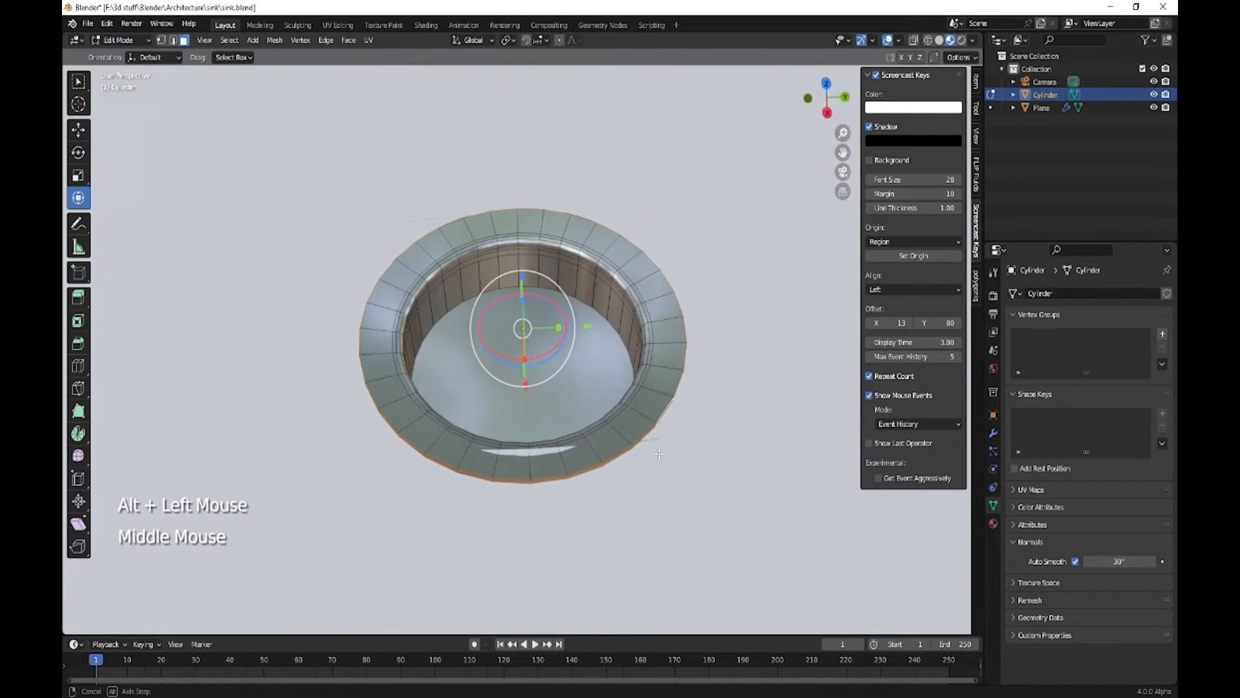
{"action": "scroll", "coordinate": [659, 454], "scroll_direction": "down", "scroll_amount": 1}
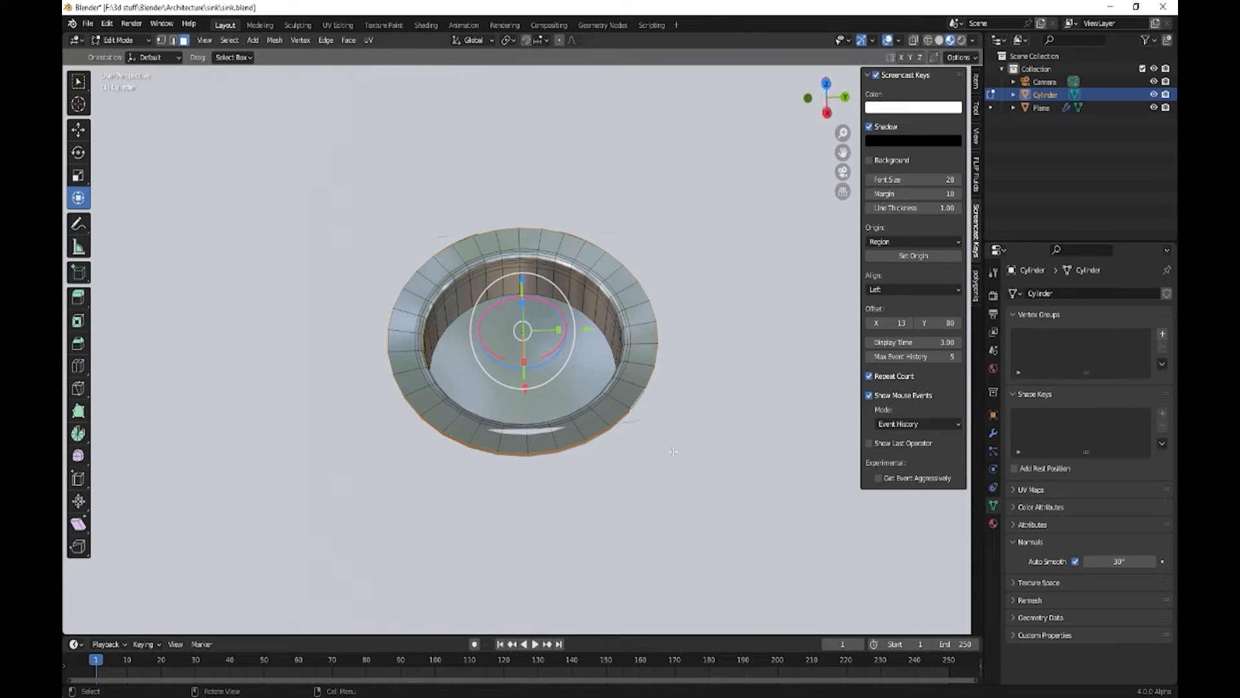
{"action": "key", "text": "s"}
{"action": "key", "text": "shift+z"}
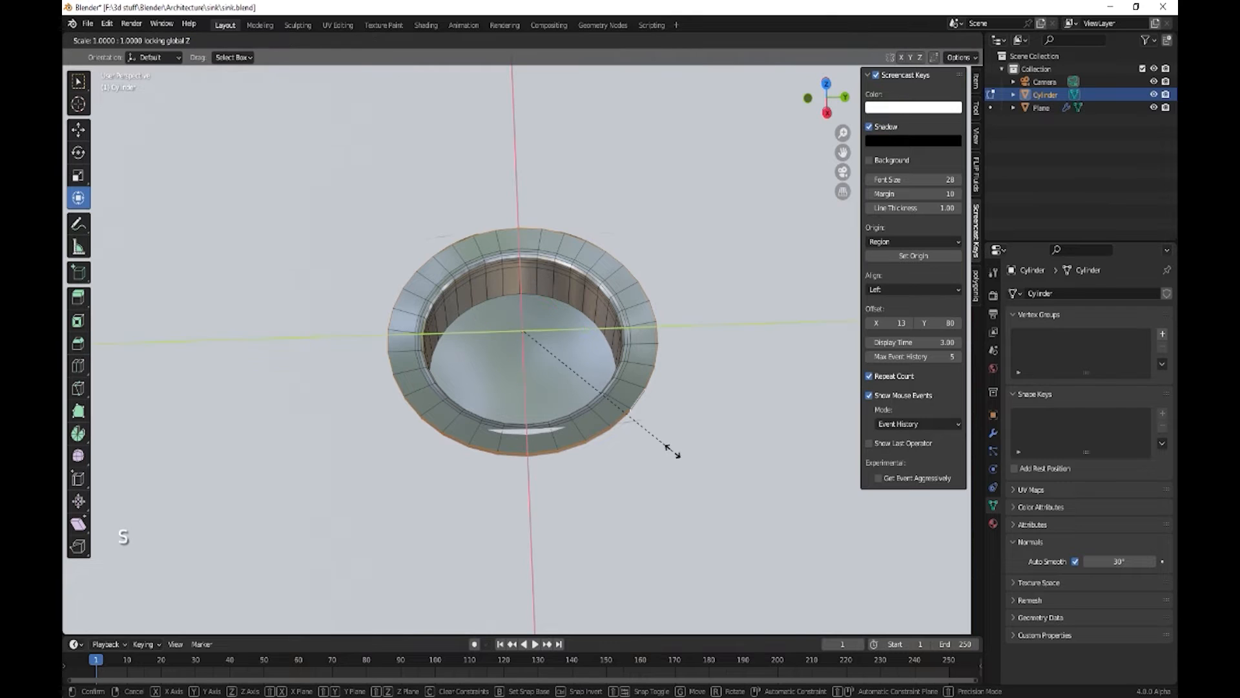
{"action": "left_click", "coordinate": [697, 496]}
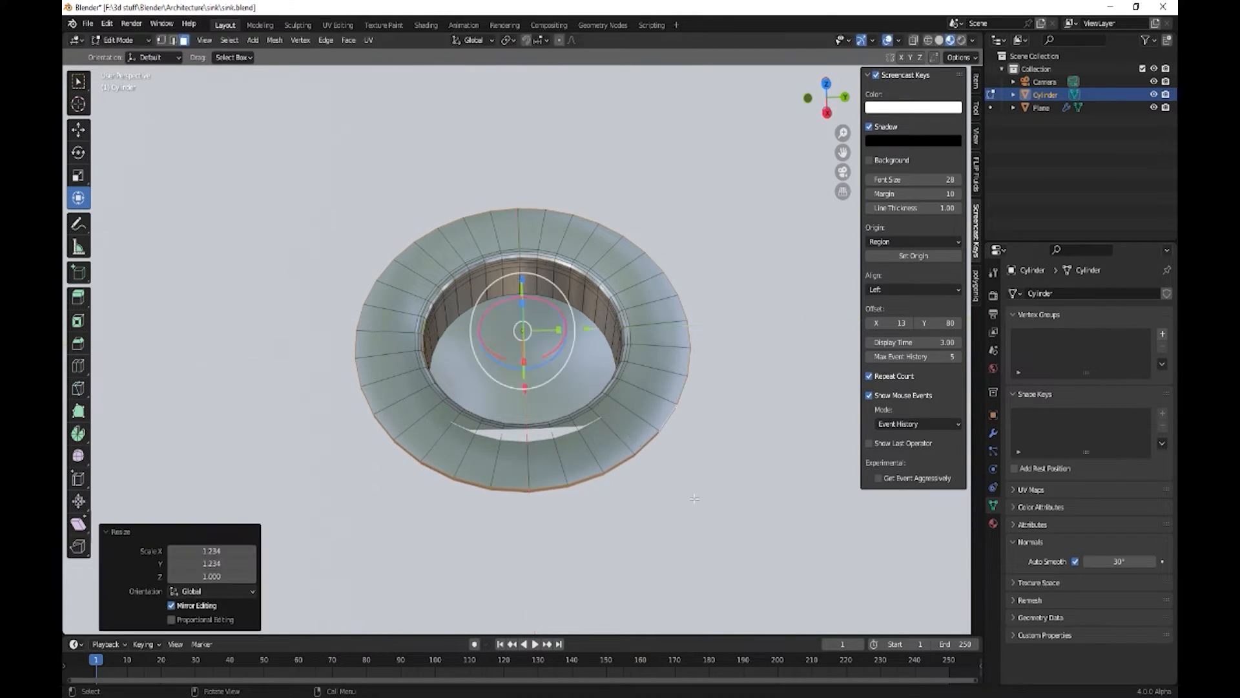
Step: Return to Object Mode and raise the drain about 0.00178 m along Z above the basin floor
{"action": "middle_click_drag", "start_coordinate": [697, 496], "coordinate": [689, 440]}
{"action": "left_click_drag", "start_coordinate": [524, 269], "coordinate": [522, 253]}
{"action": "left_click_drag", "start_coordinate": [522, 253], "coordinate": [522, 256]}
{"action": "key", "text": "Tab"}
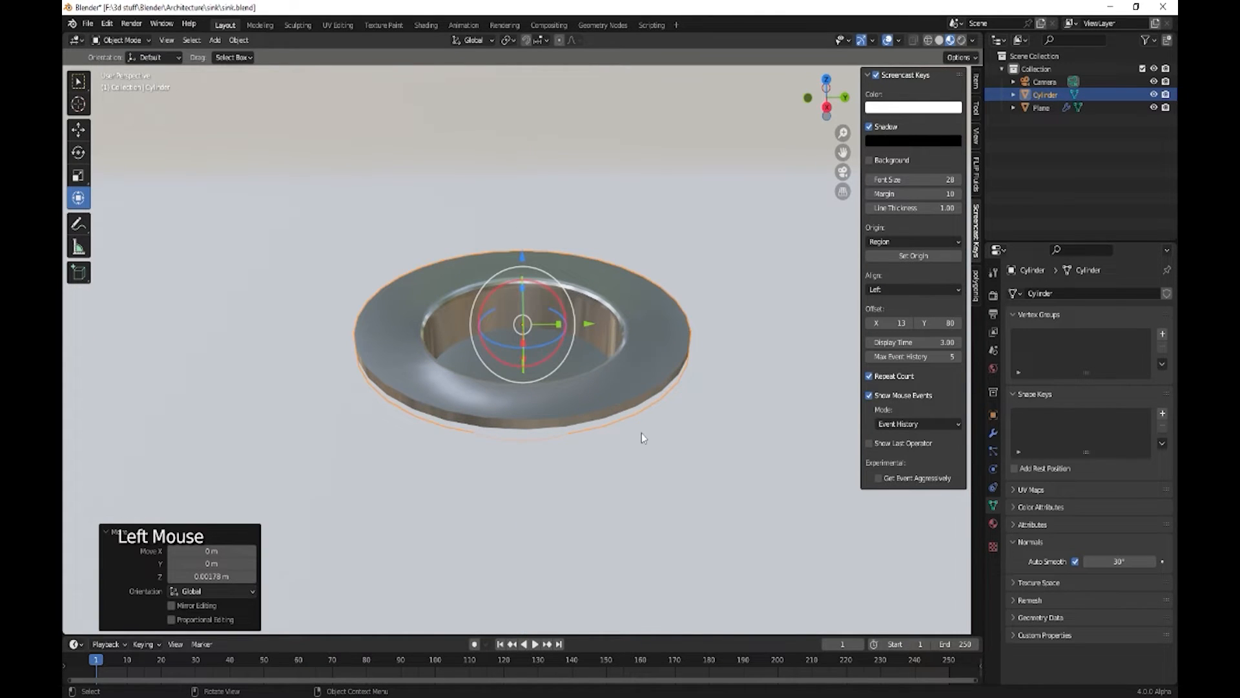
Step: Copy the drain and sink together and paste them into the kitchen scene Kitchen030923.blend
{"action": "scroll", "coordinate": [642, 433], "scroll_direction": "down", "scroll_amount": 5}
{"action": "middle_click_drag", "start_coordinate": [622, 417], "coordinate": [579, 456]}
{"action": "scroll", "coordinate": [607, 455], "scroll_direction": "down", "scroll_amount": 3}
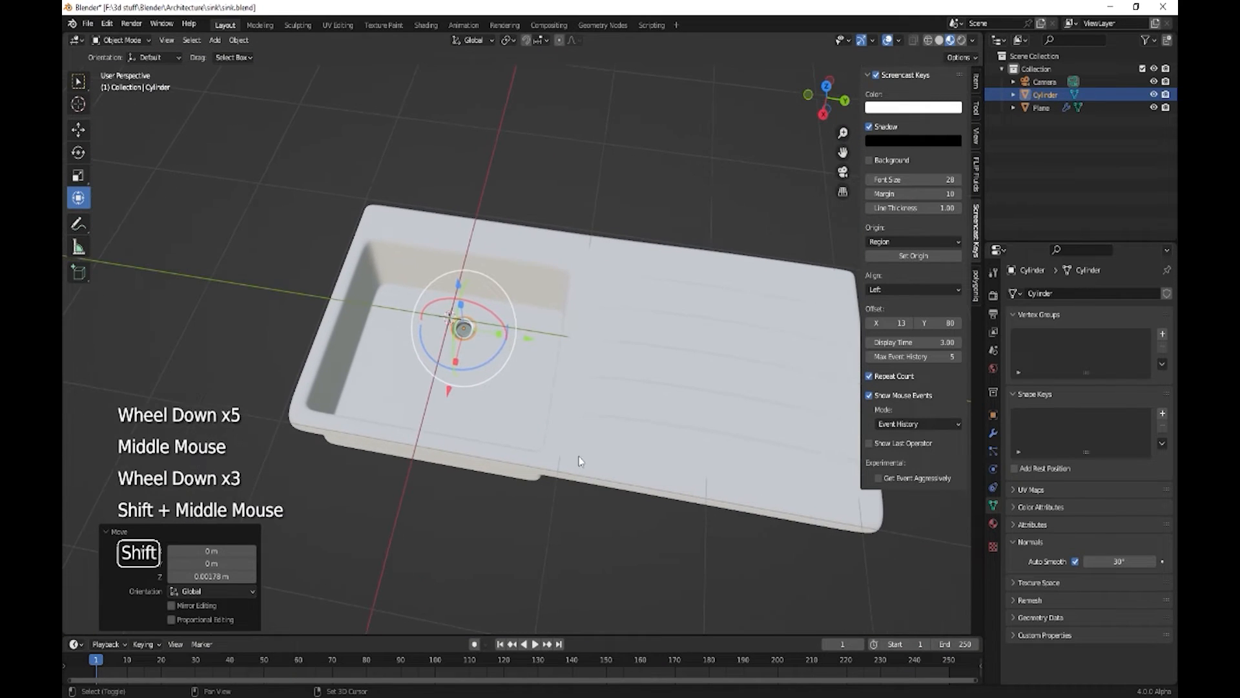
{"action": "left_click", "coordinate": [586, 397], "text": "shift"}
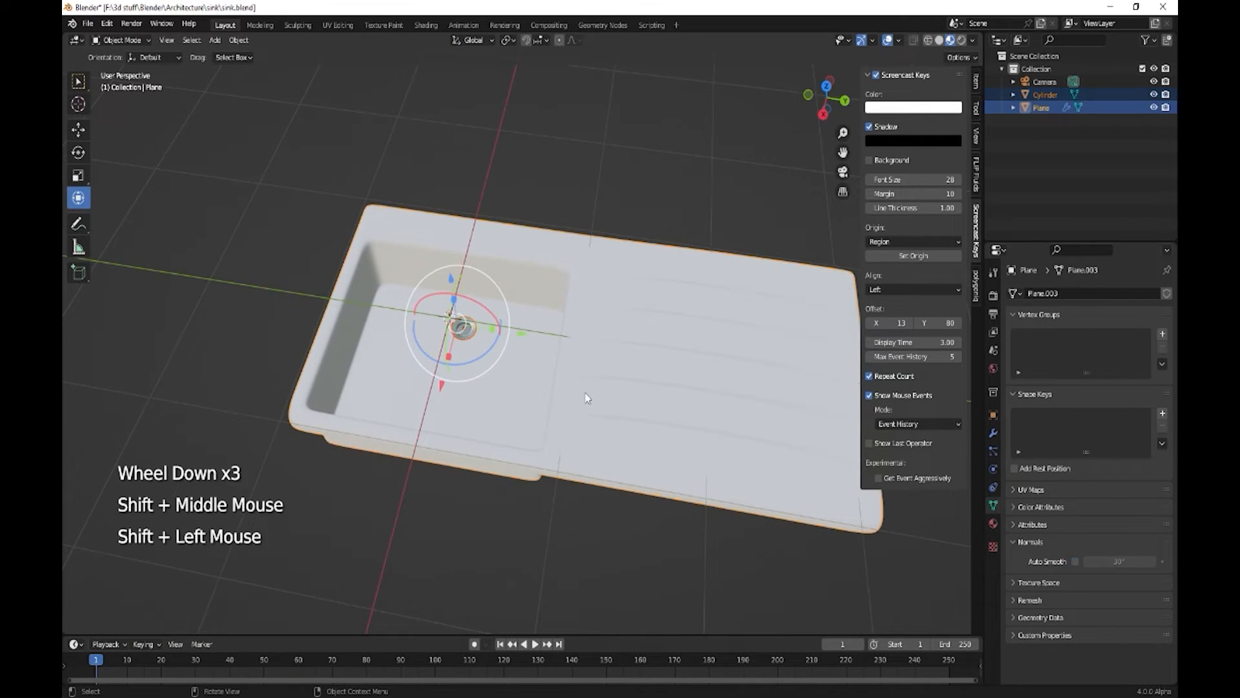
{"action": "key", "text": "ctrl+c"}
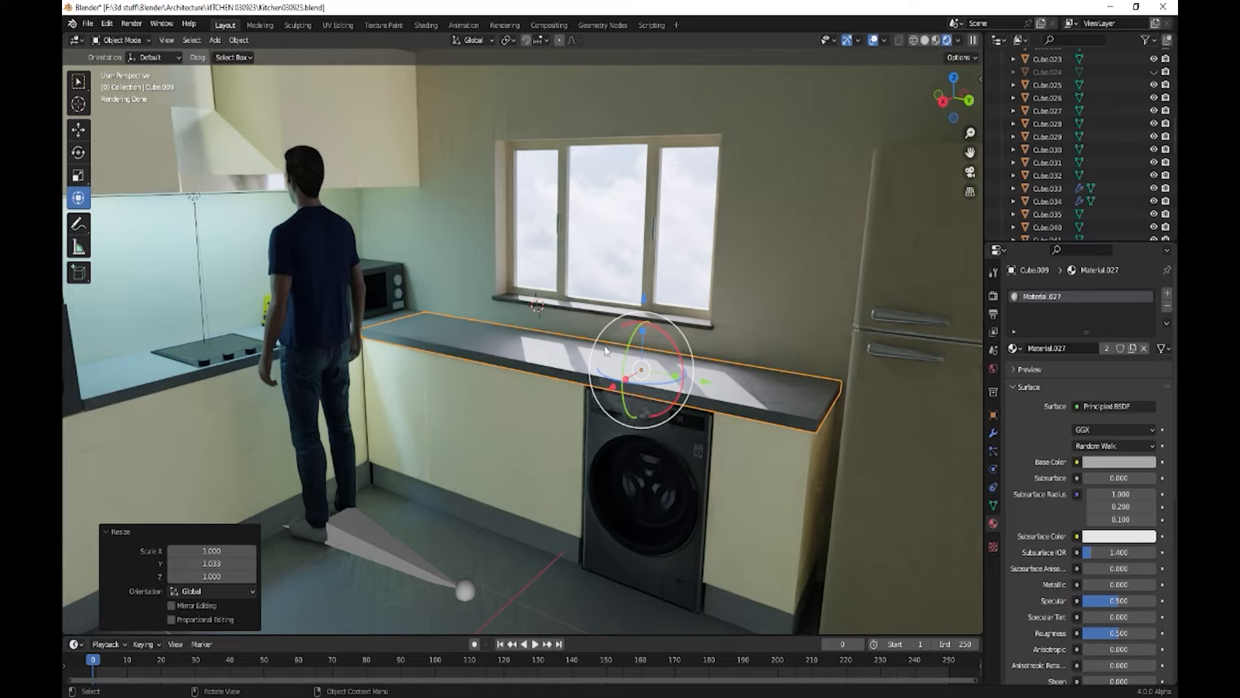
{"action": "key", "text": "ctrl+v"}
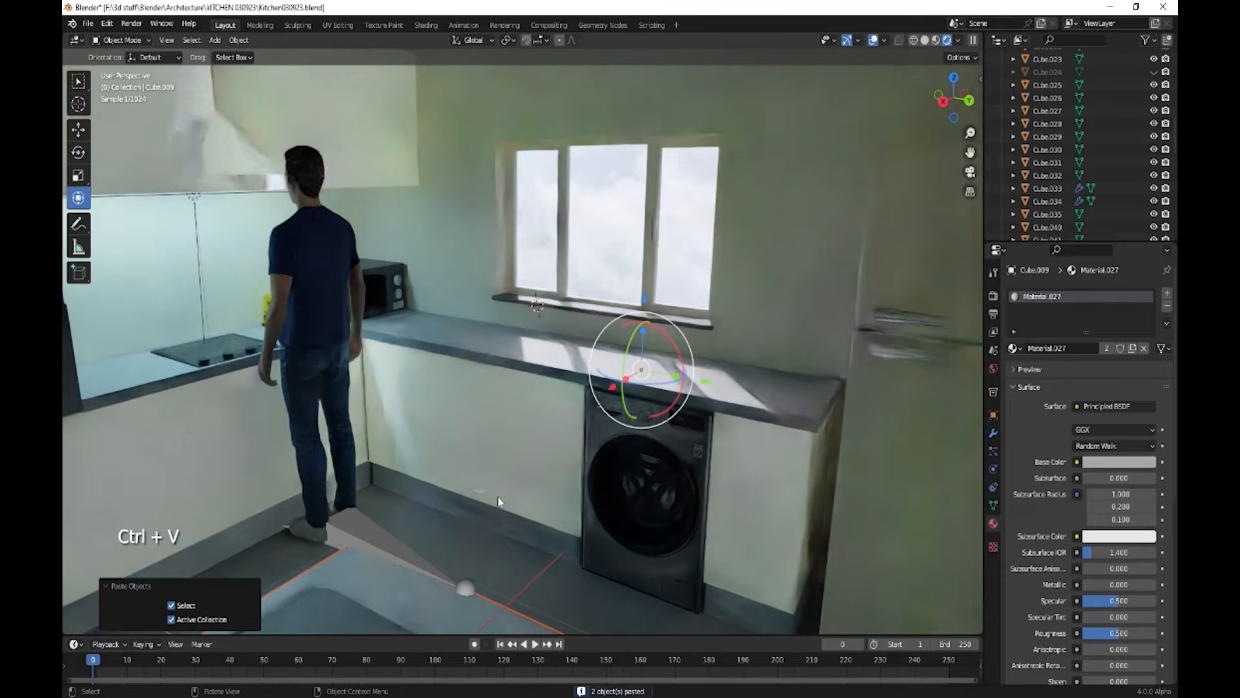
Step: Shrink the pasted sink and drain by factors of about 0.374 and 0.599, raising them about 0.853 m along Z
{"action": "middle_click_drag", "start_coordinate": [499, 489], "coordinate": [498, 383], "text": "shift"}
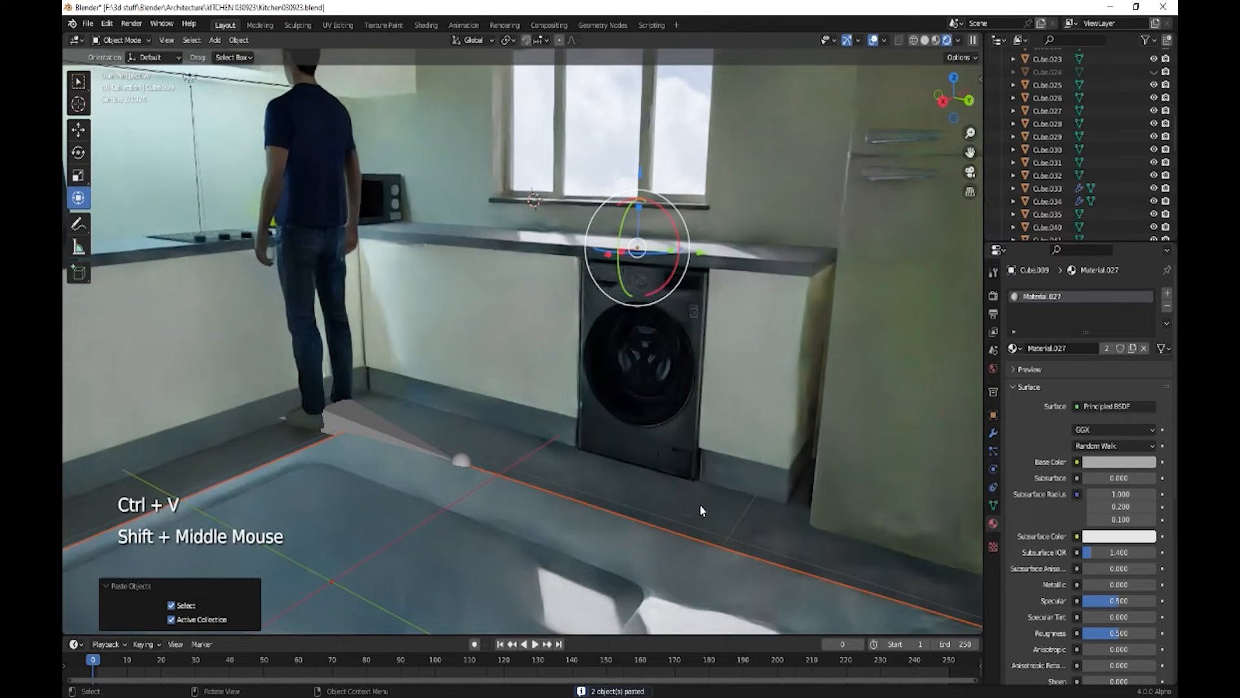
{"action": "key", "text": "s"}
{"action": "left_click", "coordinate": [541, 596]}
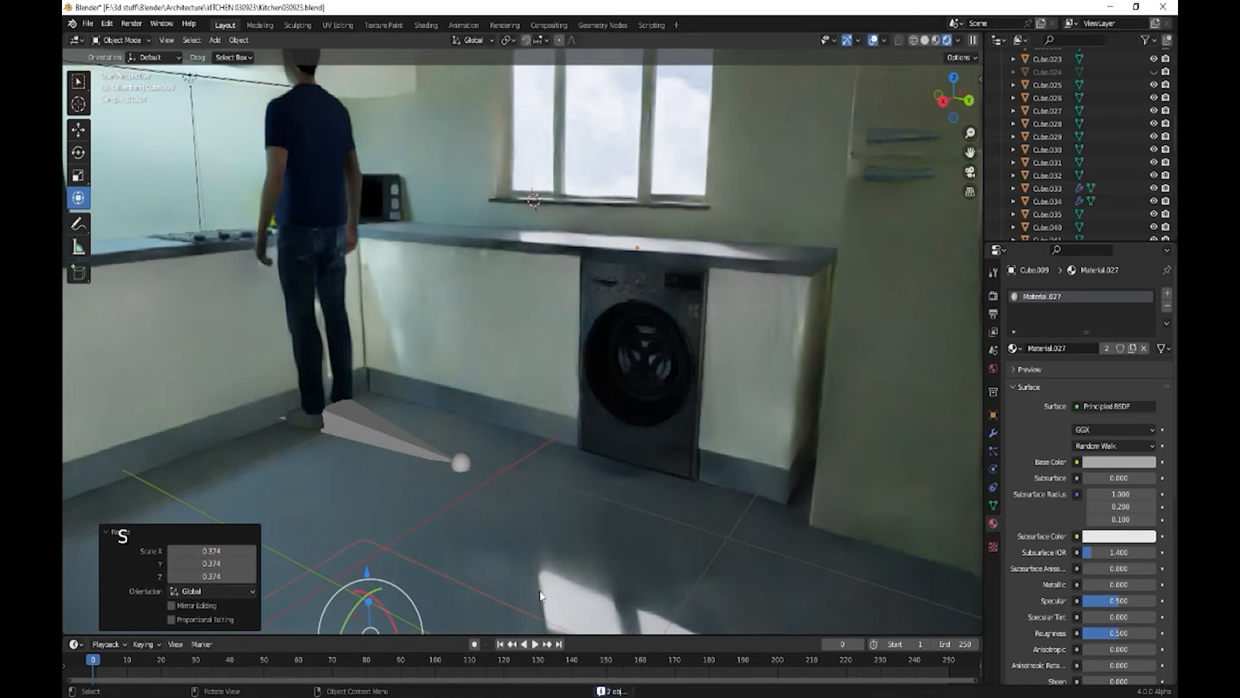
{"action": "left_click_drag", "start_coordinate": [382, 570], "coordinate": [622, 448]}
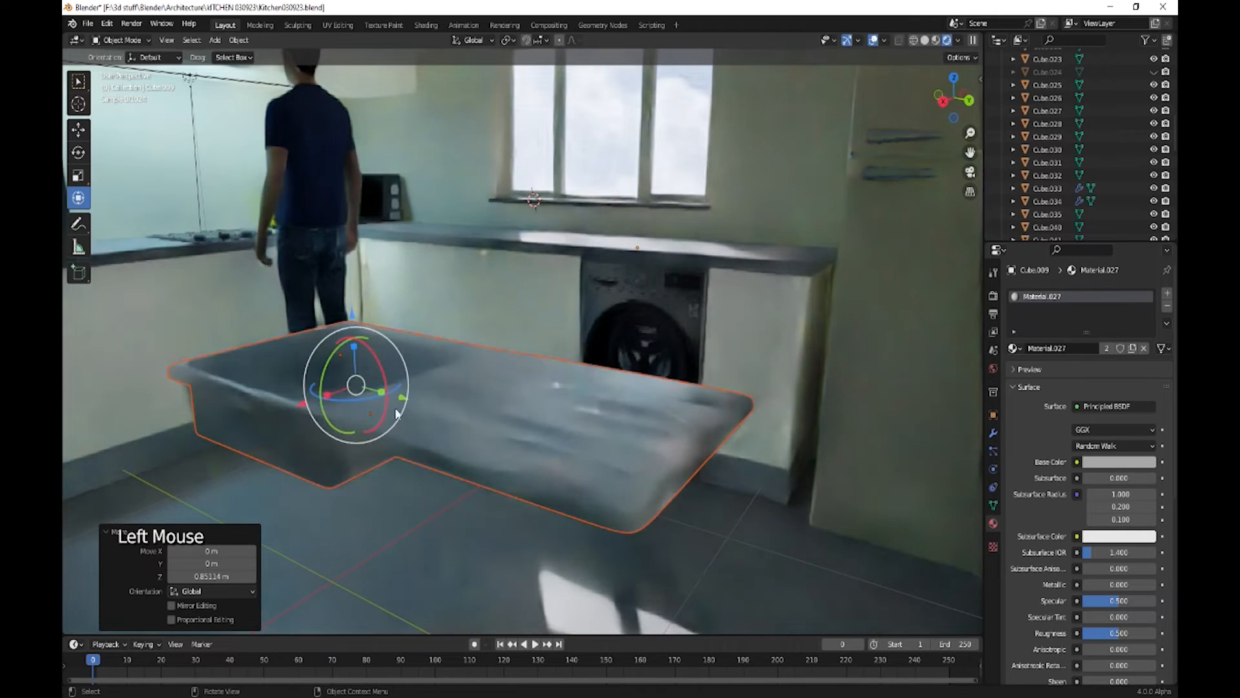
{"action": "key", "text": "s"}
{"action": "left_click", "coordinate": [484, 443]}
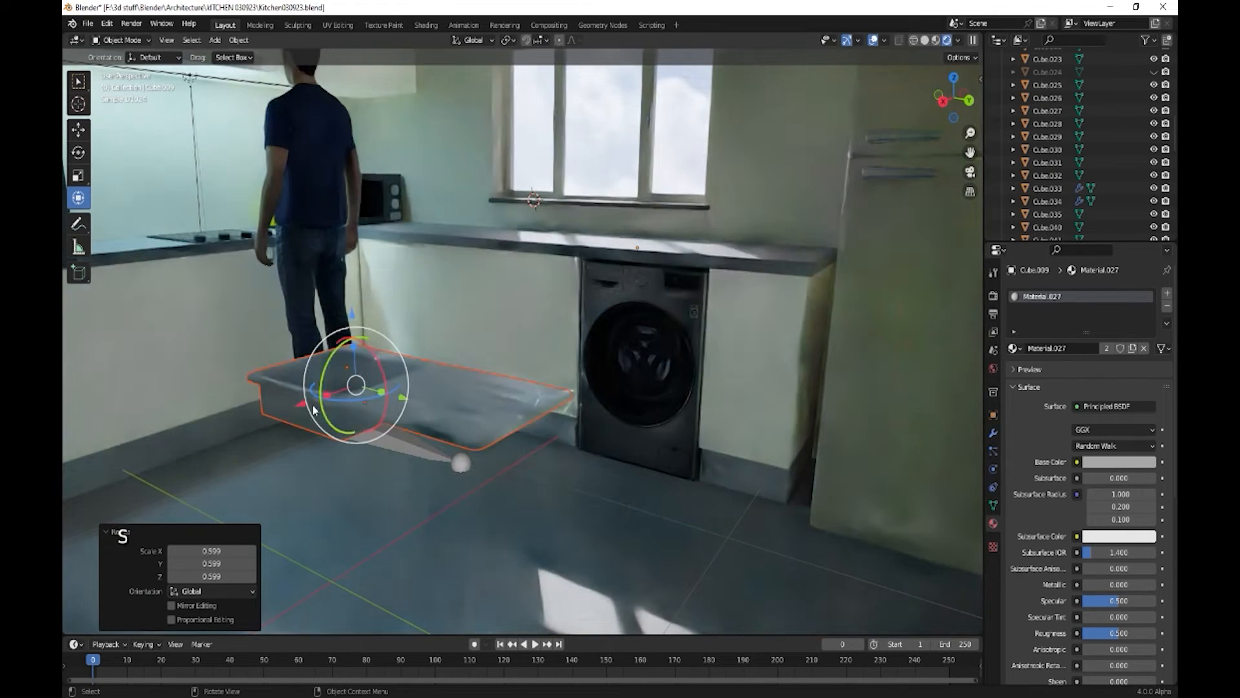
Step: Move the sink and drain about -1.647 m along X and 0.303 m up along Z to the worktop above the washing machine
{"action": "left_click_drag", "start_coordinate": [301, 404], "coordinate": [510, 288]}
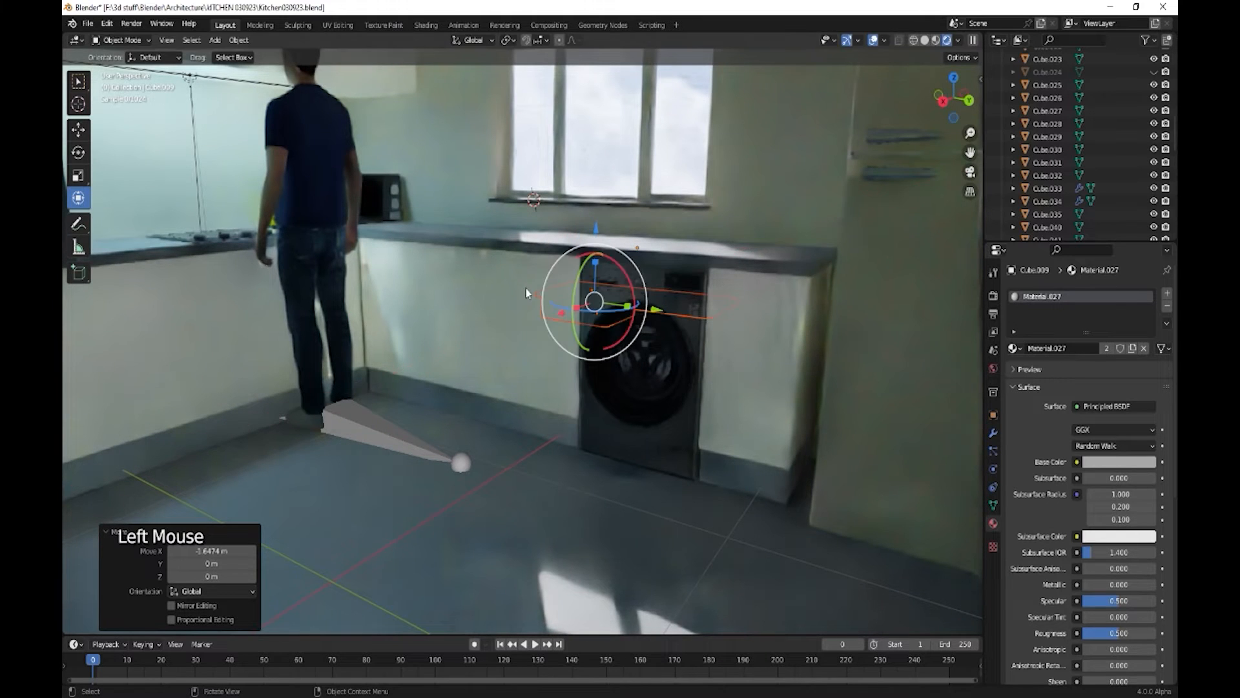
{"action": "left_click_drag", "start_coordinate": [601, 219], "coordinate": [598, 158]}
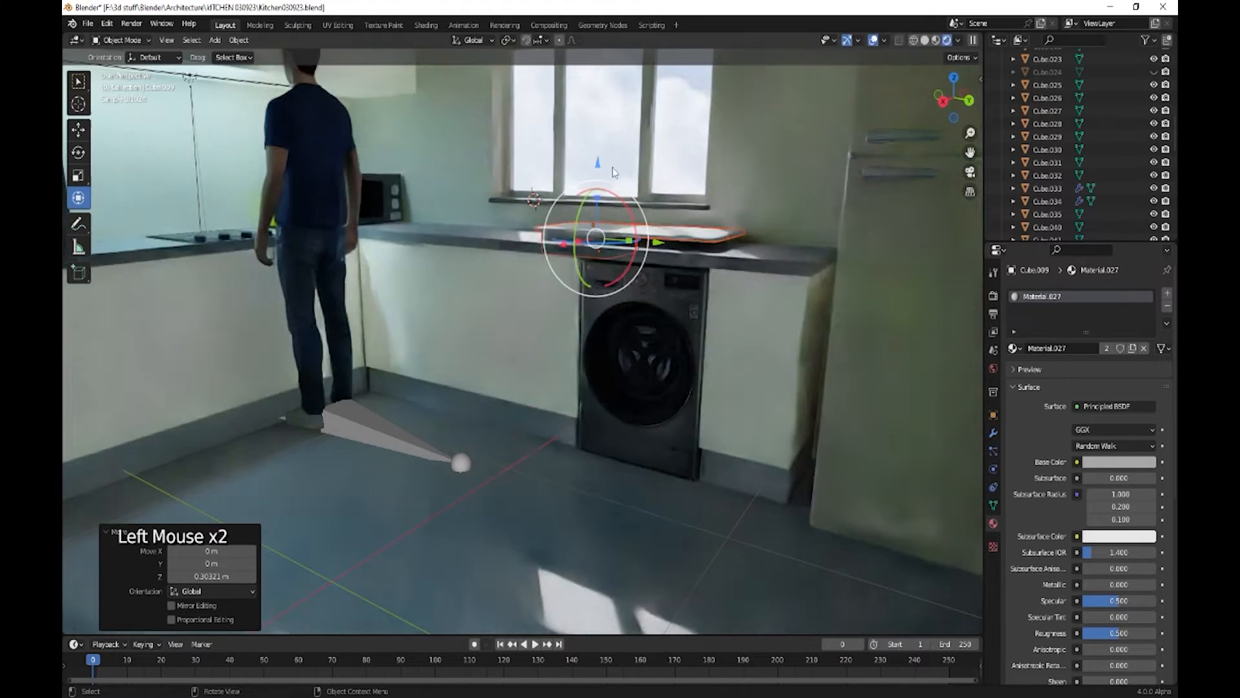
{"action": "key", "text": "KP_Decimal"}
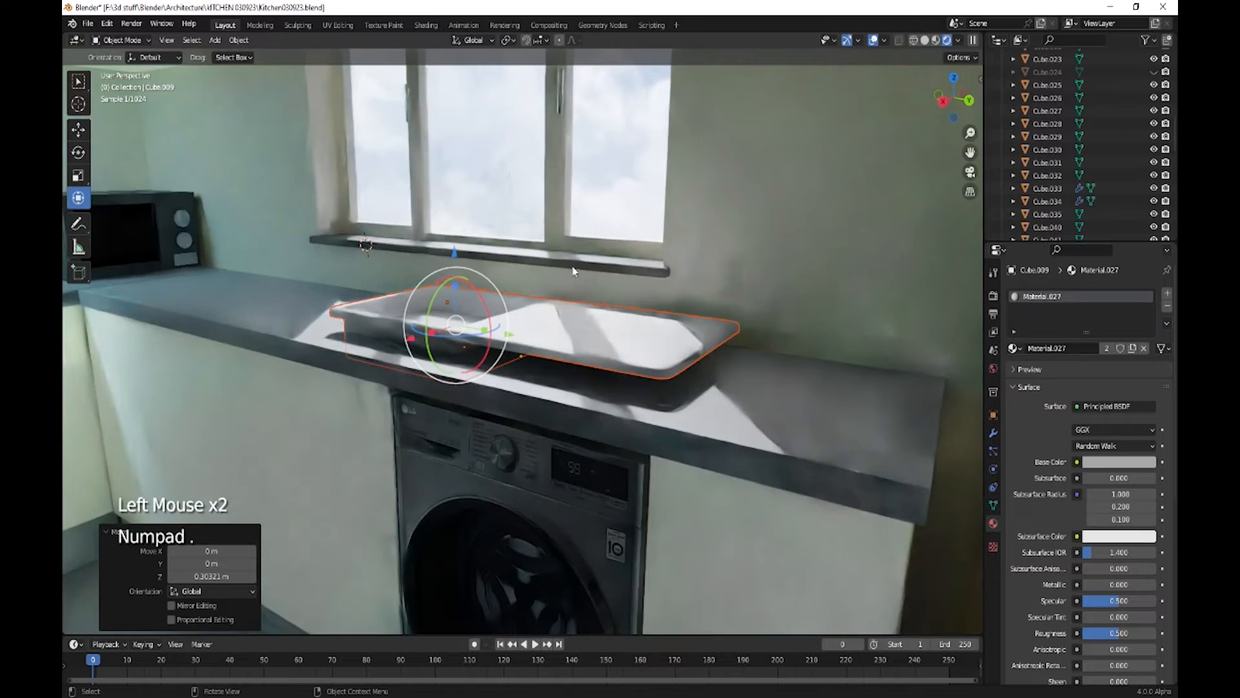
Step: Move the sink and drain about -0.555 m along Y over the cupboard beside the washing machine, and switch the viewport to solid shading
{"action": "middle_click_drag", "start_coordinate": [589, 304], "coordinate": [580, 334]}
{"action": "middle_click_drag", "start_coordinate": [581, 334], "coordinate": [626, 322], "text": "shift"}
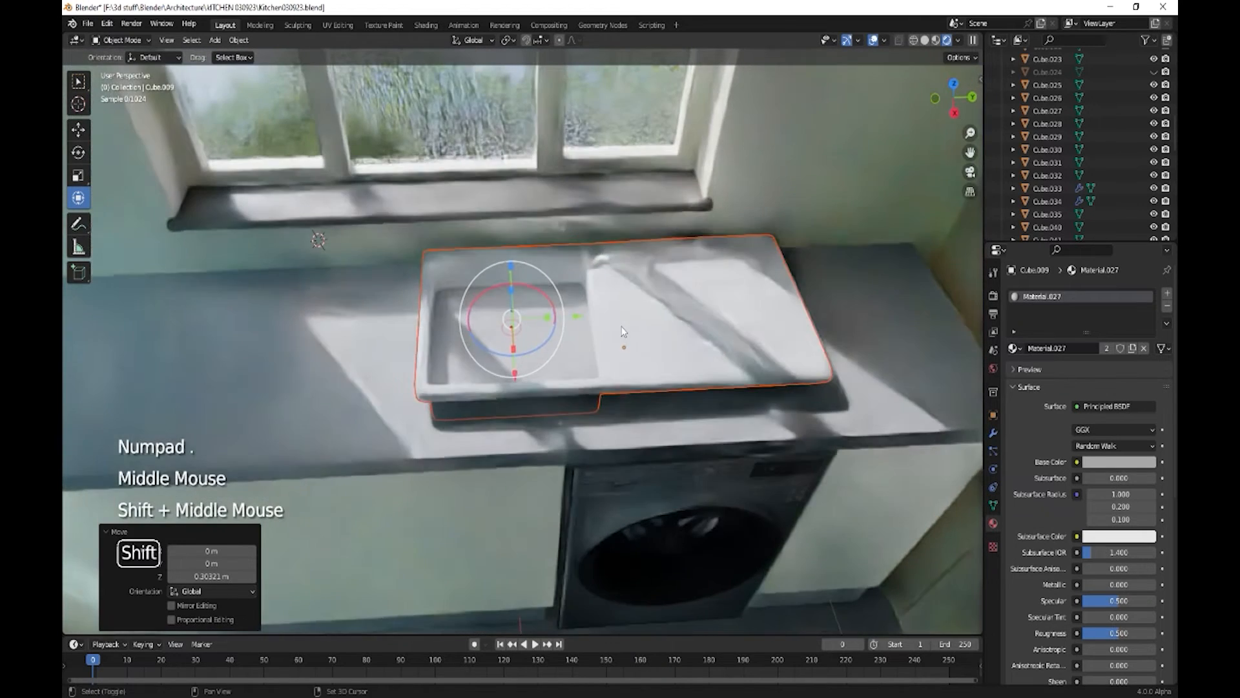
{"action": "left_click_drag", "start_coordinate": [583, 322], "coordinate": [359, 344]}
{"action": "mouse_move", "coordinate": [385, 392]}
{"action": "middle_mouse_down", "text": "shift"}
{"action": "mouse_move", "coordinate": [496, 309]}
{"action": "mouse_move", "coordinate": [529, 295]}
{"action": "mouse_move", "coordinate": [526, 313]}
{"action": "mouse_move", "coordinate": [603, 297]}
{"action": "middle_mouse_up", "text": "shift"}
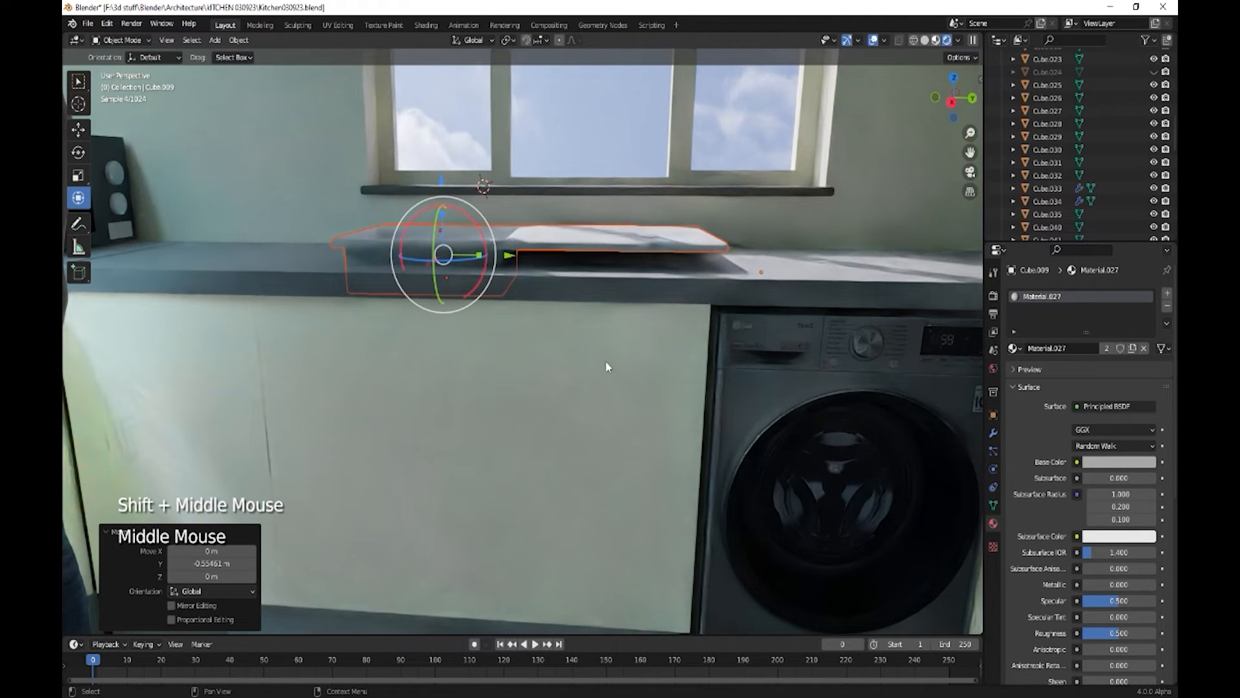
{"action": "middle_click_drag", "start_coordinate": [546, 352], "coordinate": [842, 106]}
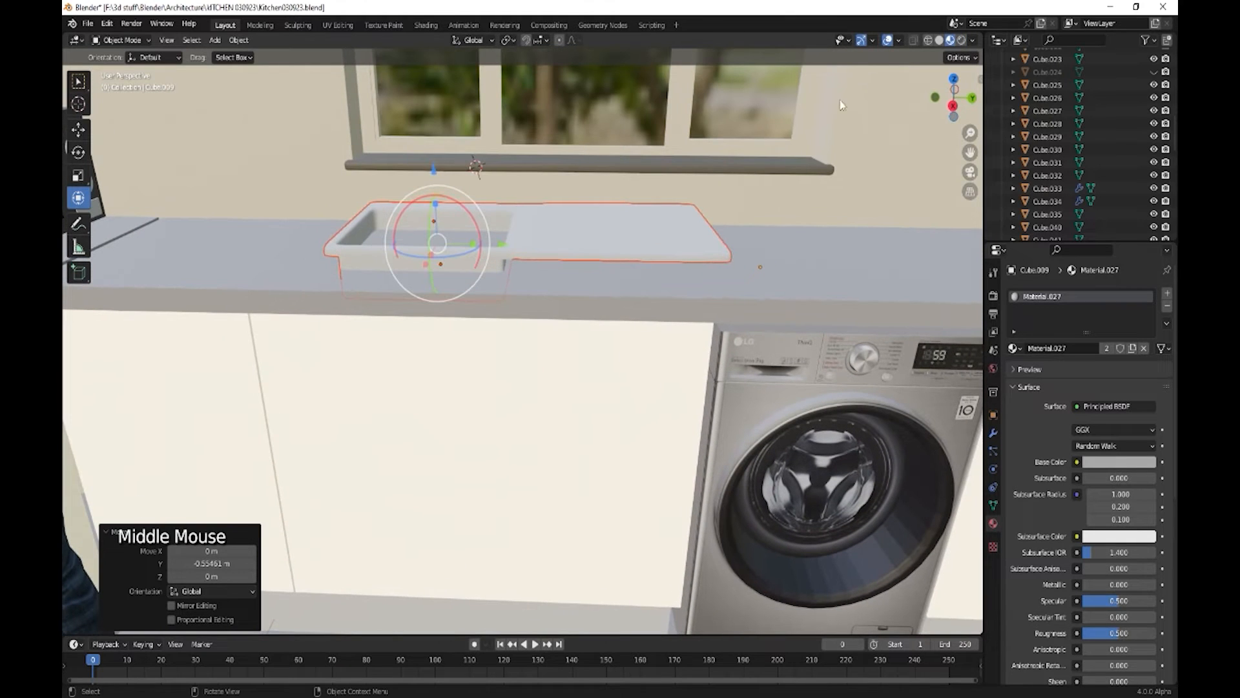
{"action": "left_click", "coordinate": [938, 40]}
{"action": "middle_click_drag", "start_coordinate": [564, 296], "coordinate": [714, 338], "text": "shift"}
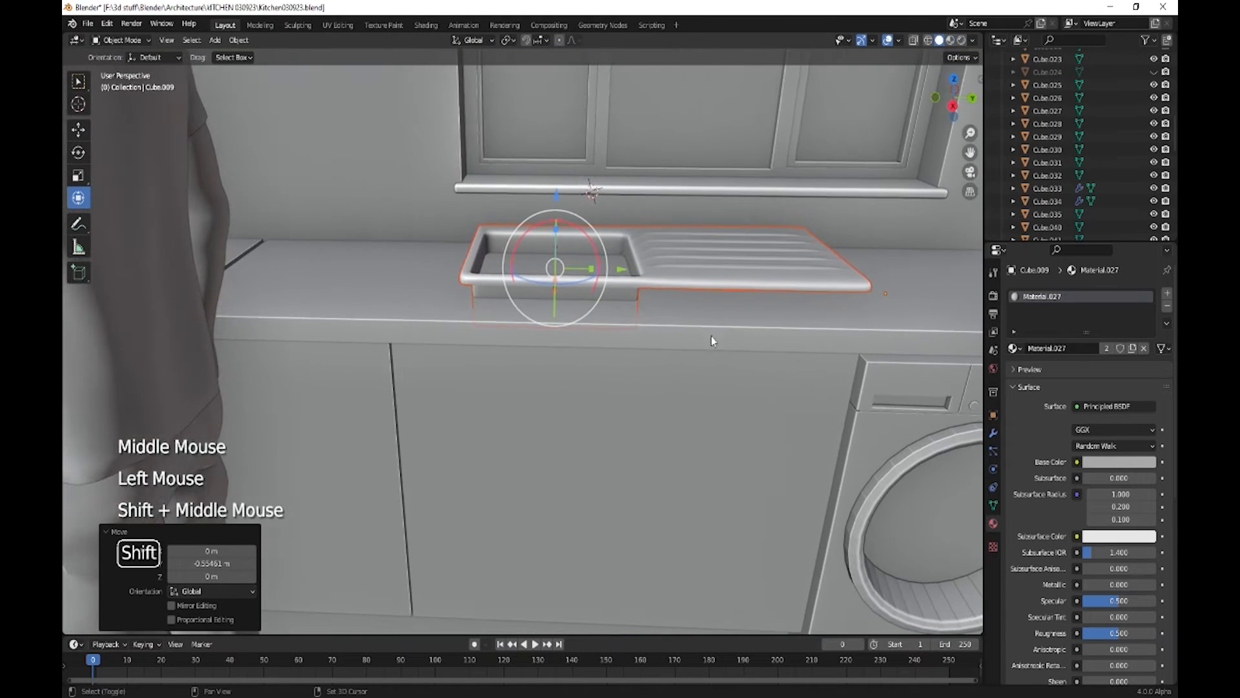
Step: Reselect the sink together with its drain, leaving the worktop and window out of the selection
{"action": "left_click_drag", "start_coordinate": [722, 360], "coordinate": [695, 326]}
{"action": "middle_click_drag", "start_coordinate": [692, 366], "coordinate": [684, 405]}
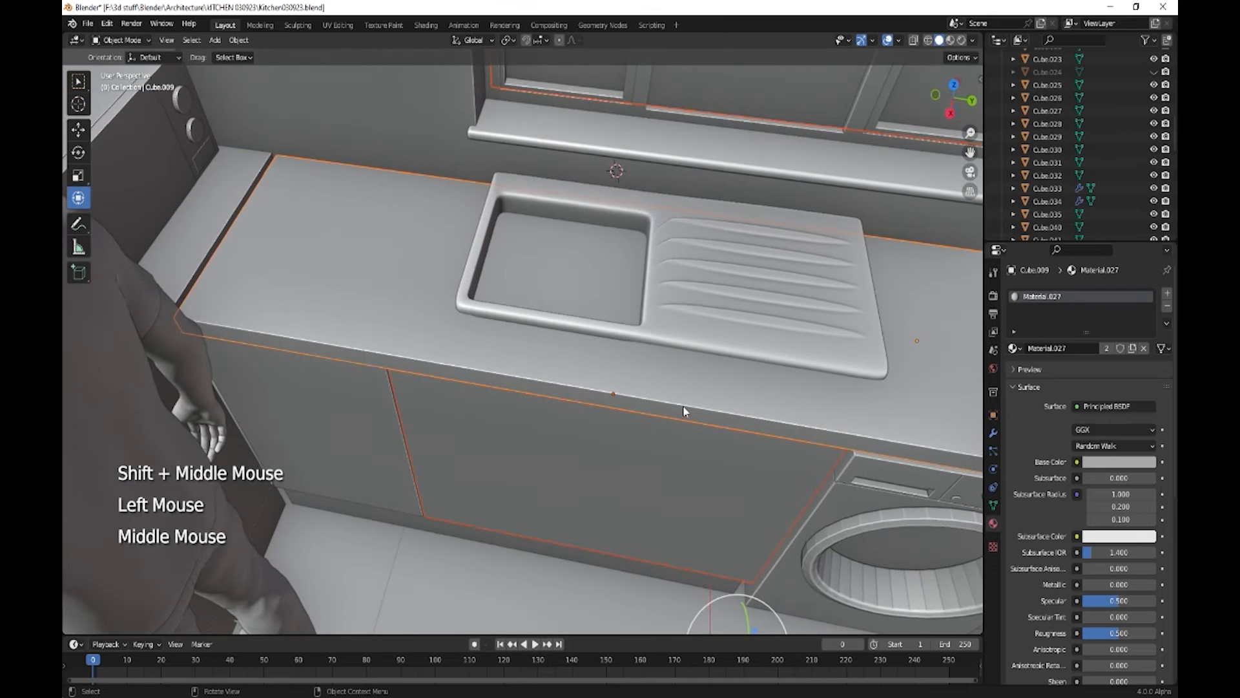
{"action": "left_click", "coordinate": [692, 327]}
{"action": "middle_click_drag", "start_coordinate": [650, 466], "coordinate": [653, 385]}
{"action": "scroll", "coordinate": [604, 405], "scroll_direction": "up", "scroll_amount": 6}
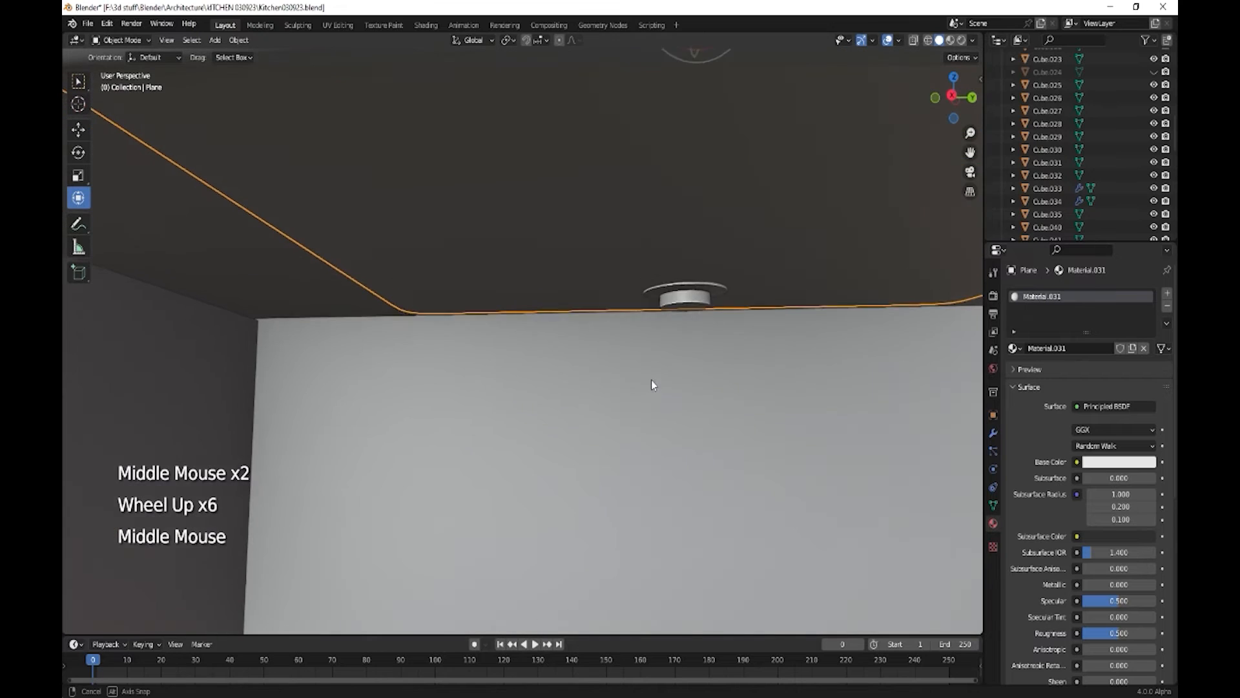
{"action": "left_click", "coordinate": [685, 318], "text": "shift"}
{"action": "mouse_move", "coordinate": [685, 317]}
{"action": "middle_mouse_down"}
{"action": "mouse_move", "coordinate": [761, 404]}
{"action": "mouse_move", "coordinate": [667, 331]}
{"action": "middle_mouse_up"}
{"action": "scroll", "coordinate": [751, 437], "scroll_direction": "down", "scroll_amount": 6}
Step: Shift the sink and drain about -0.024 m along Y and 0.038 m along X, and lower them about 0.043 m onto the worktop
{"action": "left_click_drag", "start_coordinate": [619, 293], "coordinate": [613, 301]}
{"action": "middle_click_drag", "start_coordinate": [612, 301], "coordinate": [559, 362]}
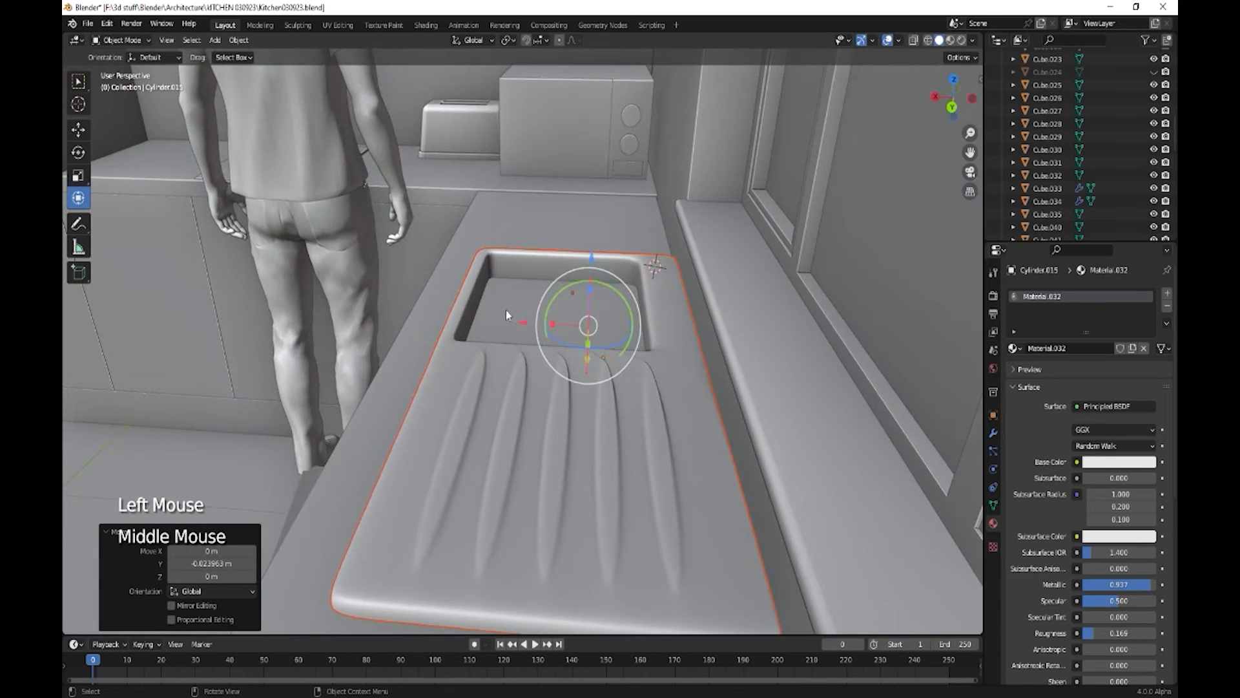
{"action": "left_click_drag", "start_coordinate": [521, 322], "coordinate": [502, 325]}
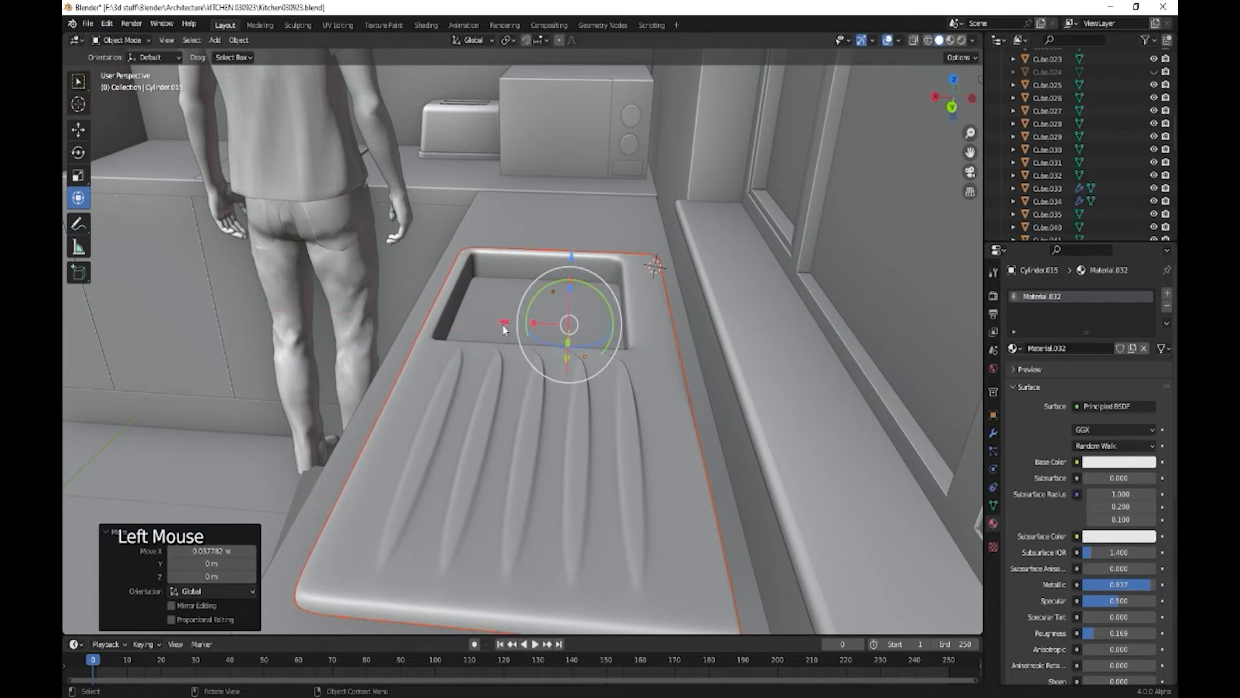
{"action": "middle_click_drag", "start_coordinate": [503, 324], "coordinate": [616, 371]}
{"action": "left_click_drag", "start_coordinate": [546, 253], "coordinate": [543, 257]}
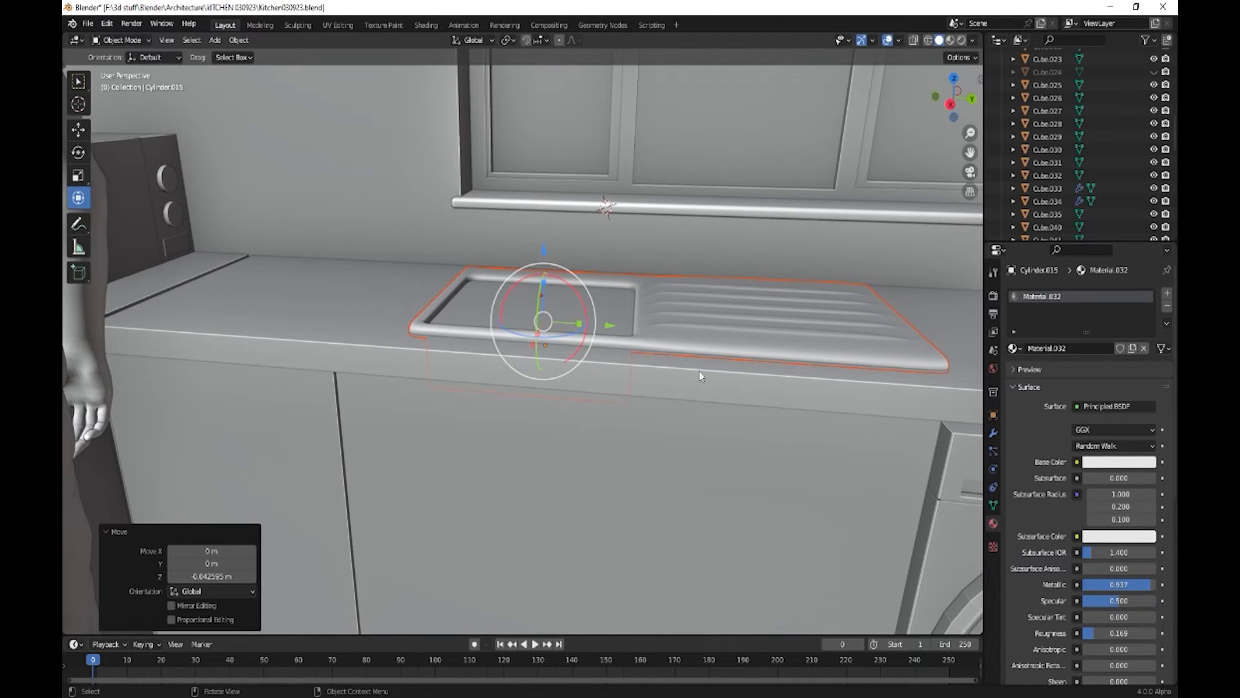
Step: Add a cube mesh and scale it uniformly to 0.185
{"action": "middle_click_drag", "start_coordinate": [699, 372], "coordinate": [632, 438]}
{"action": "left_click", "coordinate": [675, 455]}
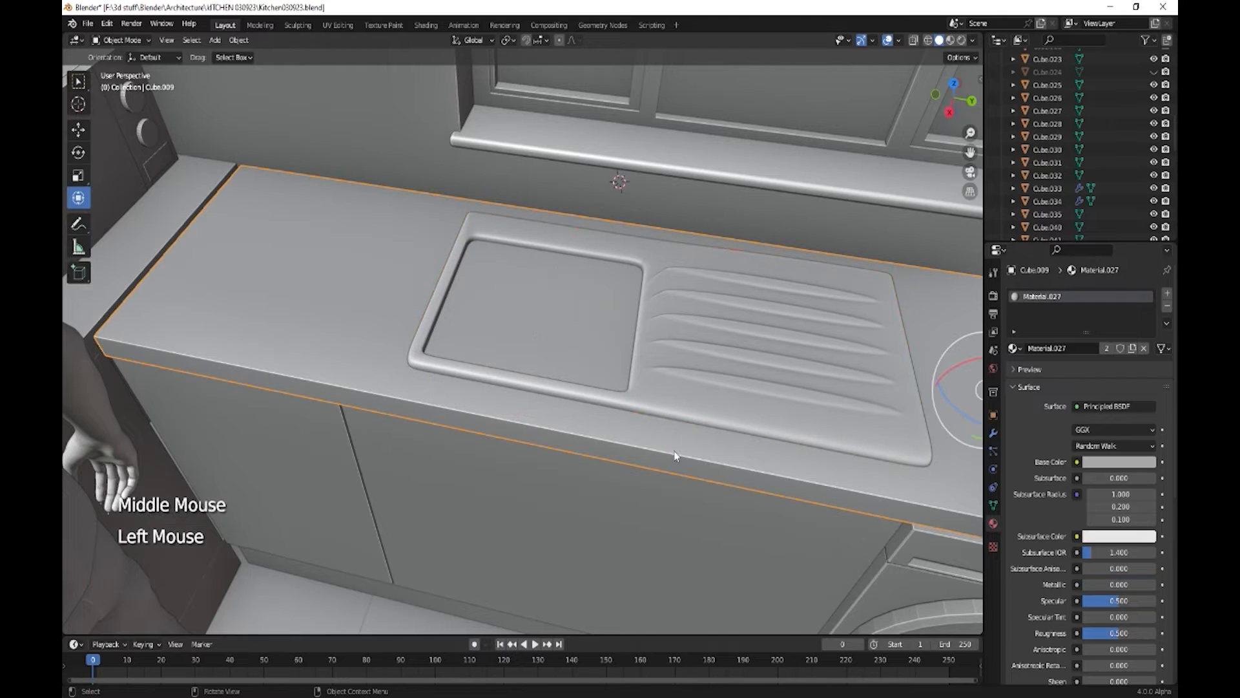
{"action": "key", "text": "shift+a"}
{"action": "mouse_move", "coordinate": [648, 402]}
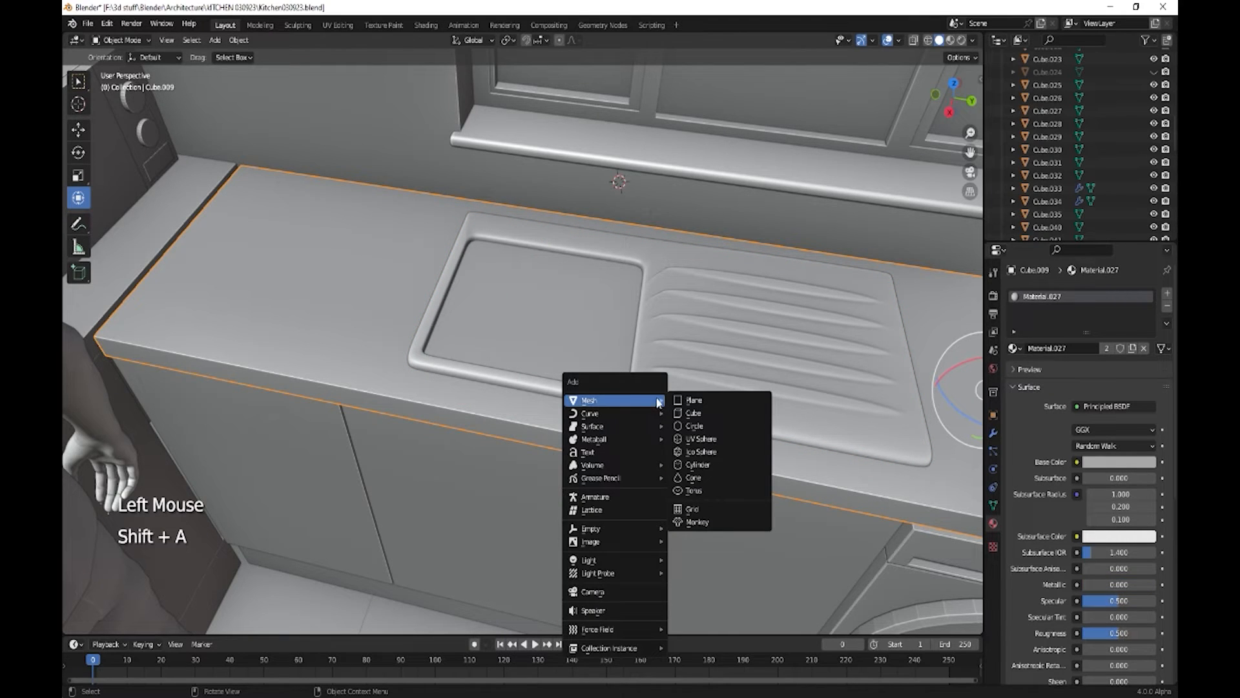
{"action": "left_click", "coordinate": [695, 414]}
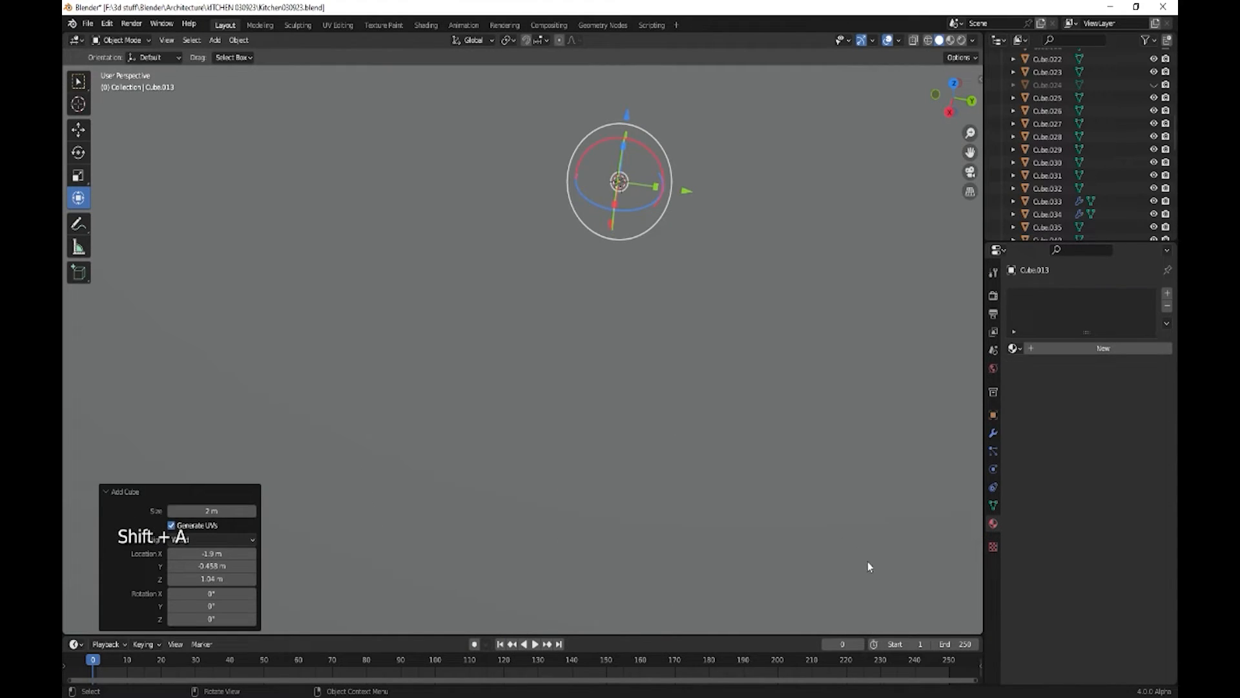
{"action": "key", "text": "s"}
{"action": "left_click", "coordinate": [683, 246]}
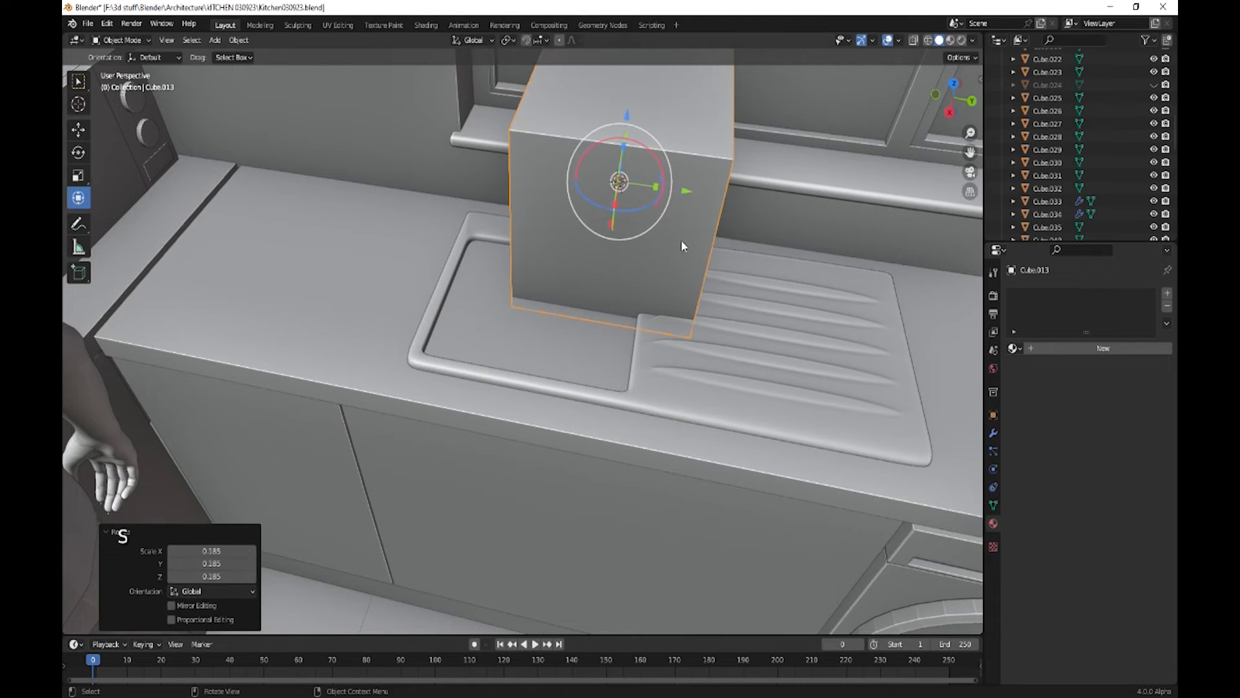
Step: Position the cube over the basin about 0.204 m along X and 0.011 m along Y, stretching it by 1.156 along Y
{"action": "middle_click_drag", "start_coordinate": [700, 287], "coordinate": [620, 349], "text": "shift"}
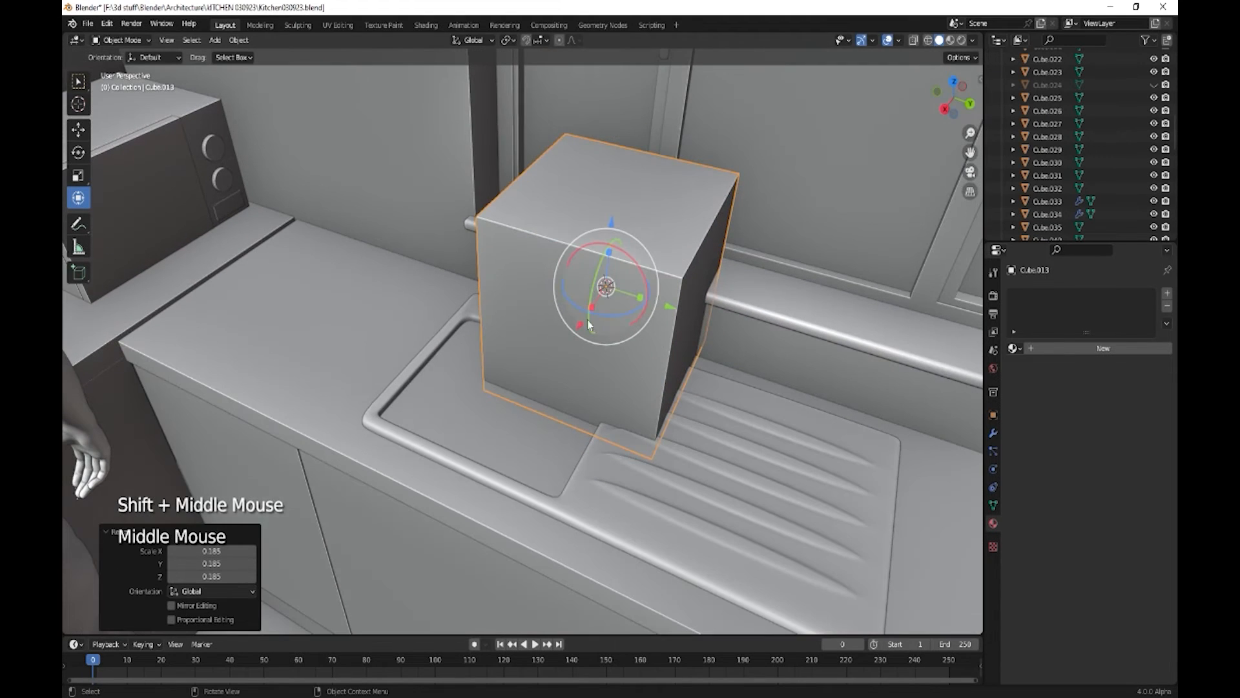
{"action": "left_click_drag", "start_coordinate": [583, 319], "coordinate": [527, 391]}
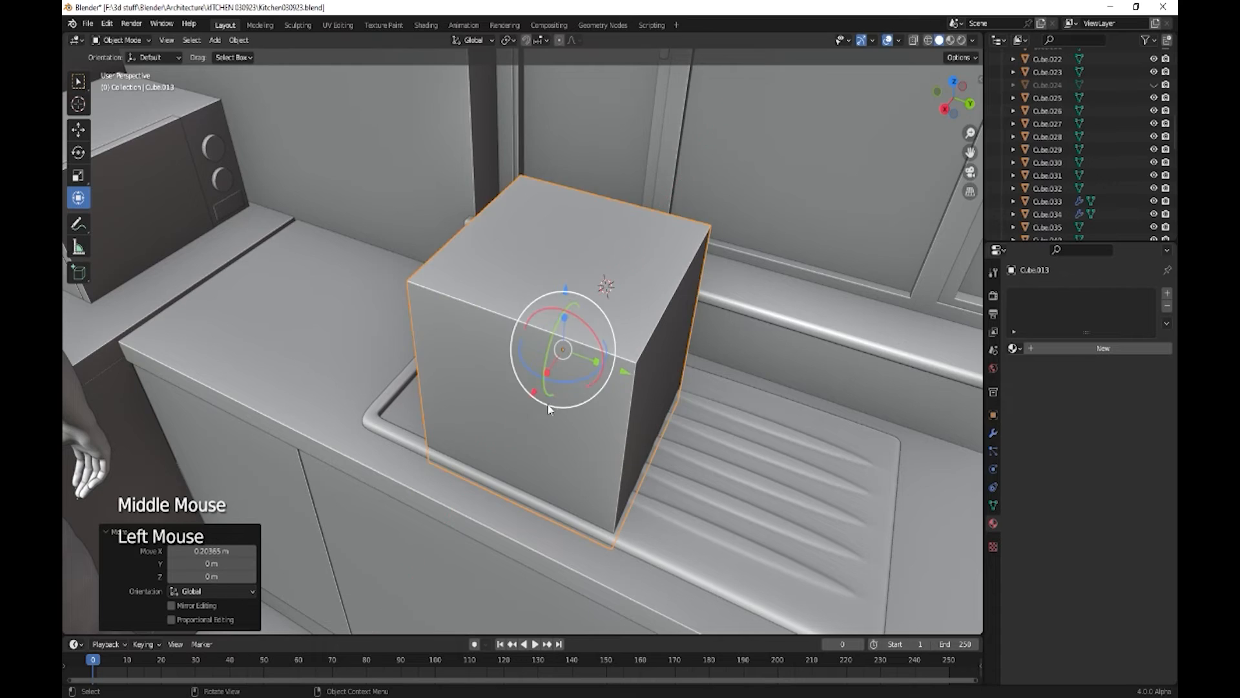
{"action": "middle_click_drag", "start_coordinate": [526, 391], "coordinate": [668, 398]}
{"action": "left_click_drag", "start_coordinate": [653, 349], "coordinate": [599, 352]}
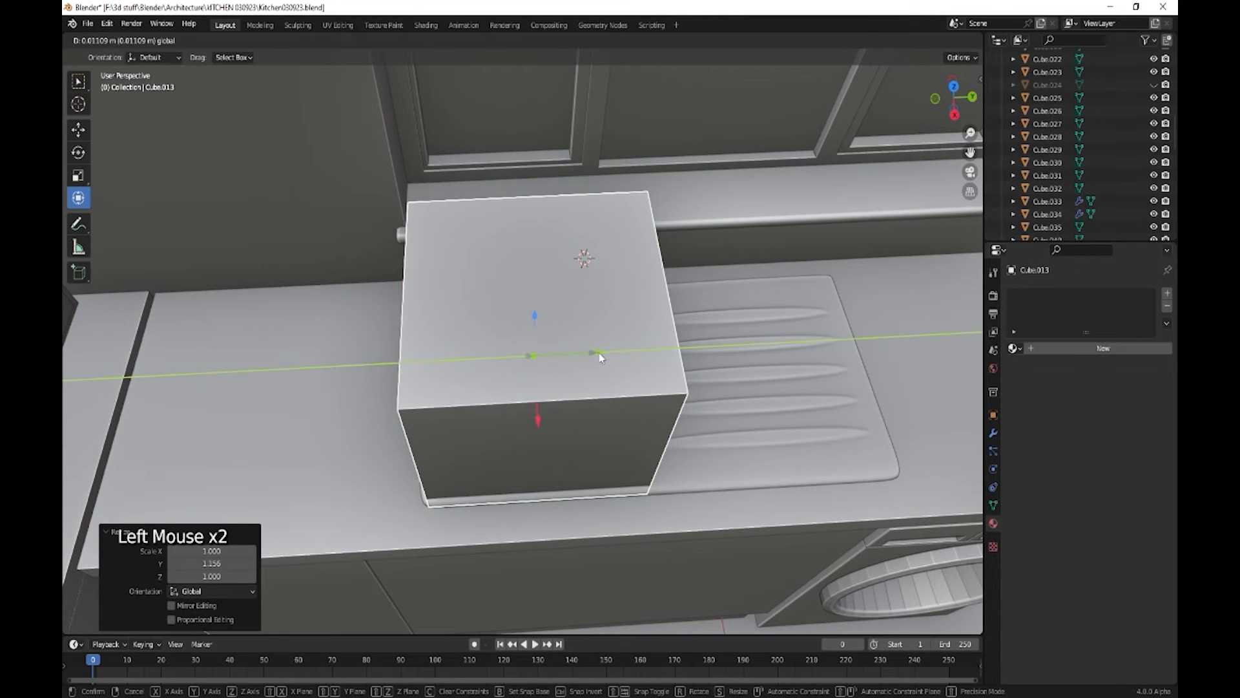
{"action": "middle_click_drag", "start_coordinate": [599, 352], "coordinate": [644, 379]}
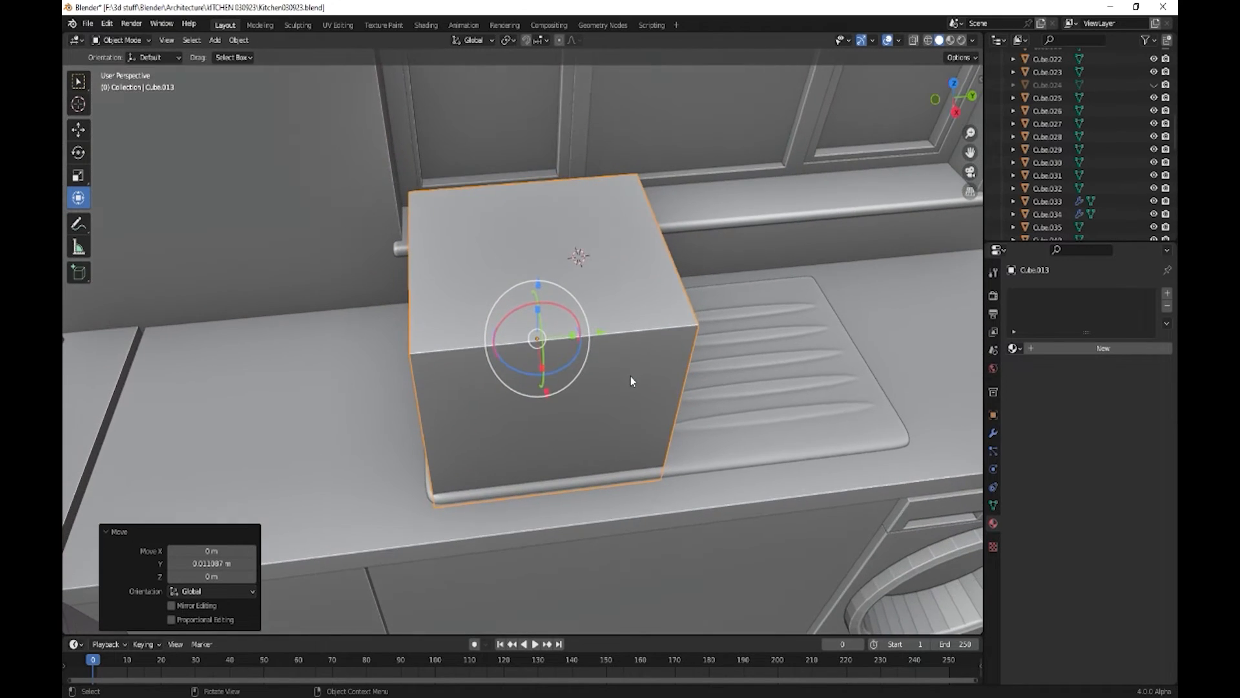
Step: Apply the cube's scale and enter Edit Mode with edge selection and nothing selected
{"action": "key", "text": "ctrl+a"}
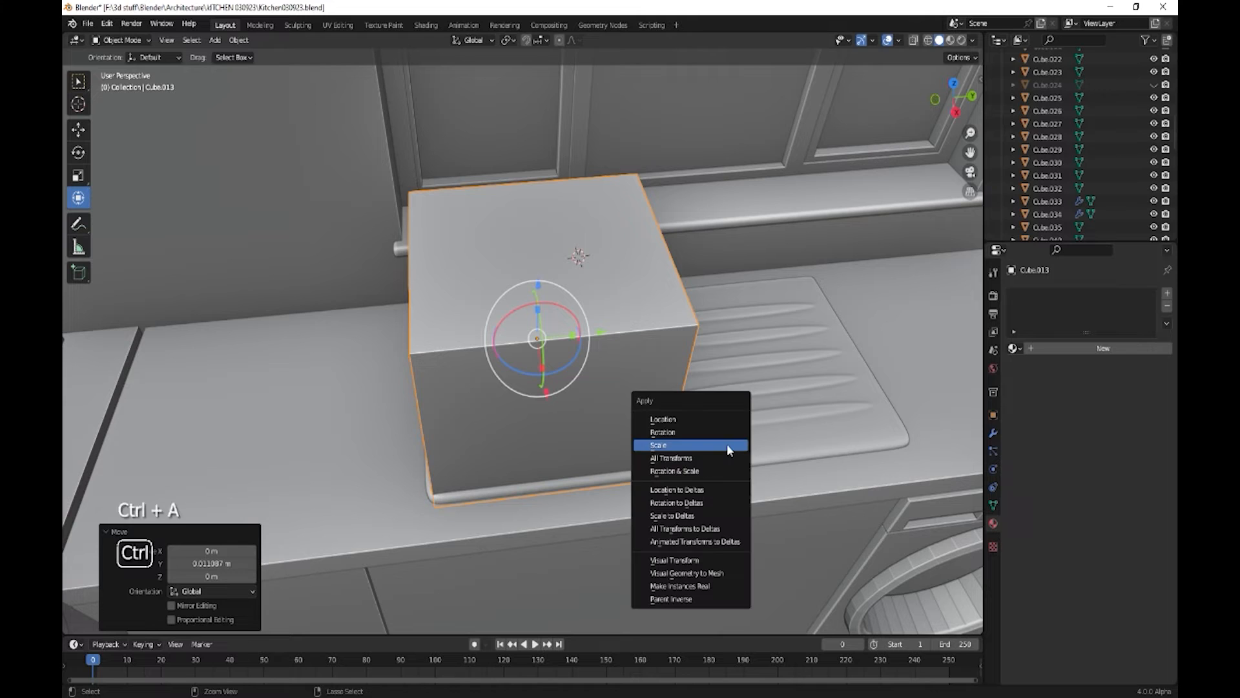
{"action": "left_click", "coordinate": [727, 443]}
{"action": "key", "text": "Tab"}
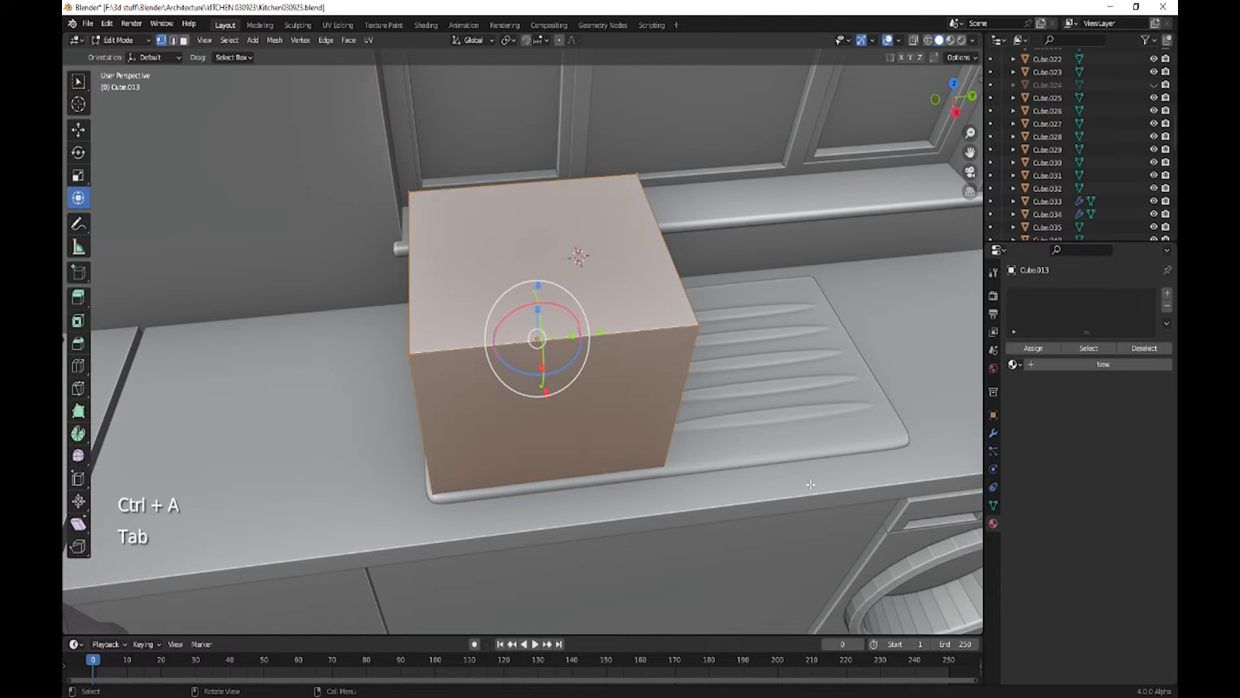
{"action": "middle_click_drag", "start_coordinate": [768, 467], "coordinate": [705, 414]}
{"action": "left_click", "coordinate": [548, 392]}
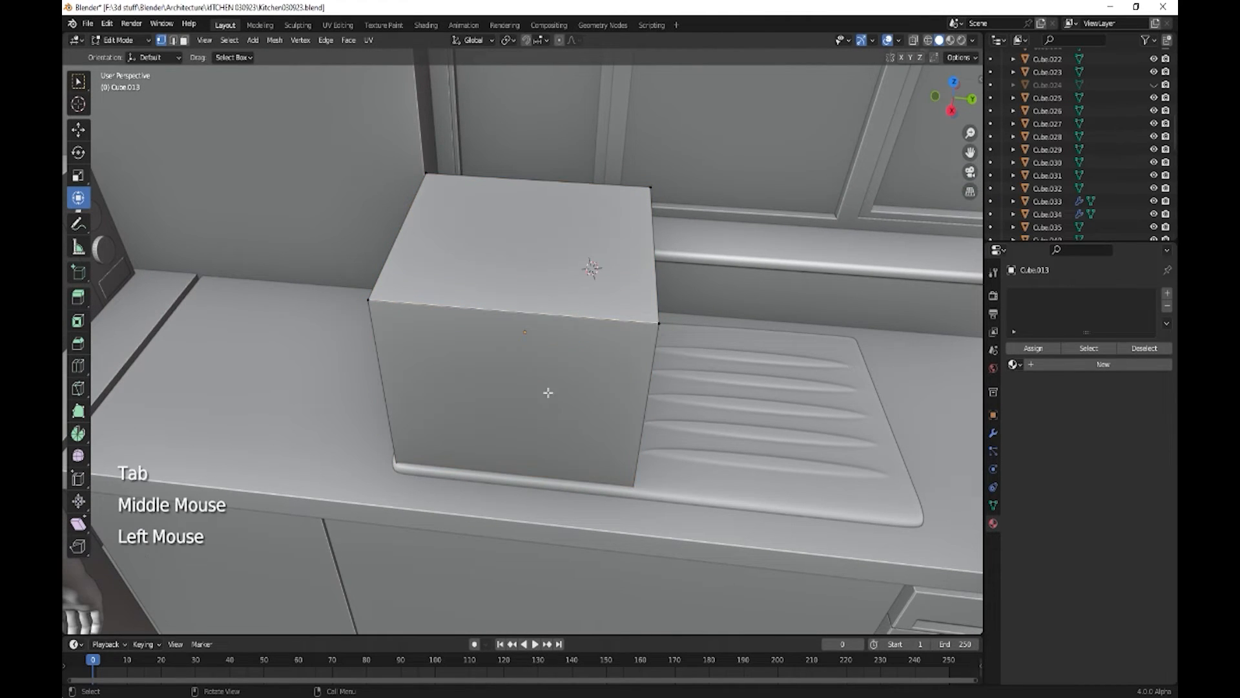
{"action": "key", "text": "2"}
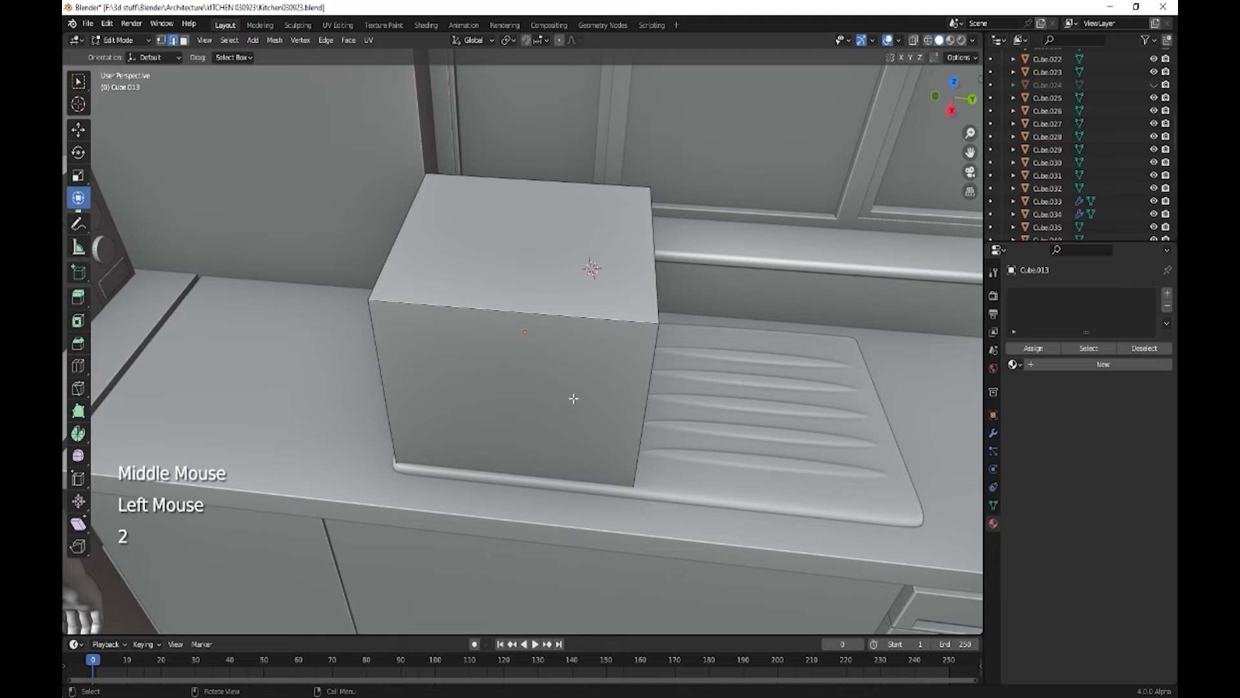
Step: Bevel the cube's four vertical edges with a width of 0.04 m, 10 segments and a shape of 0.500
{"action": "left_click", "coordinate": [648, 378]}
{"action": "left_click", "coordinate": [381, 349], "text": "shift"}
{"action": "middle_click_drag", "start_coordinate": [382, 349], "coordinate": [424, 328]}
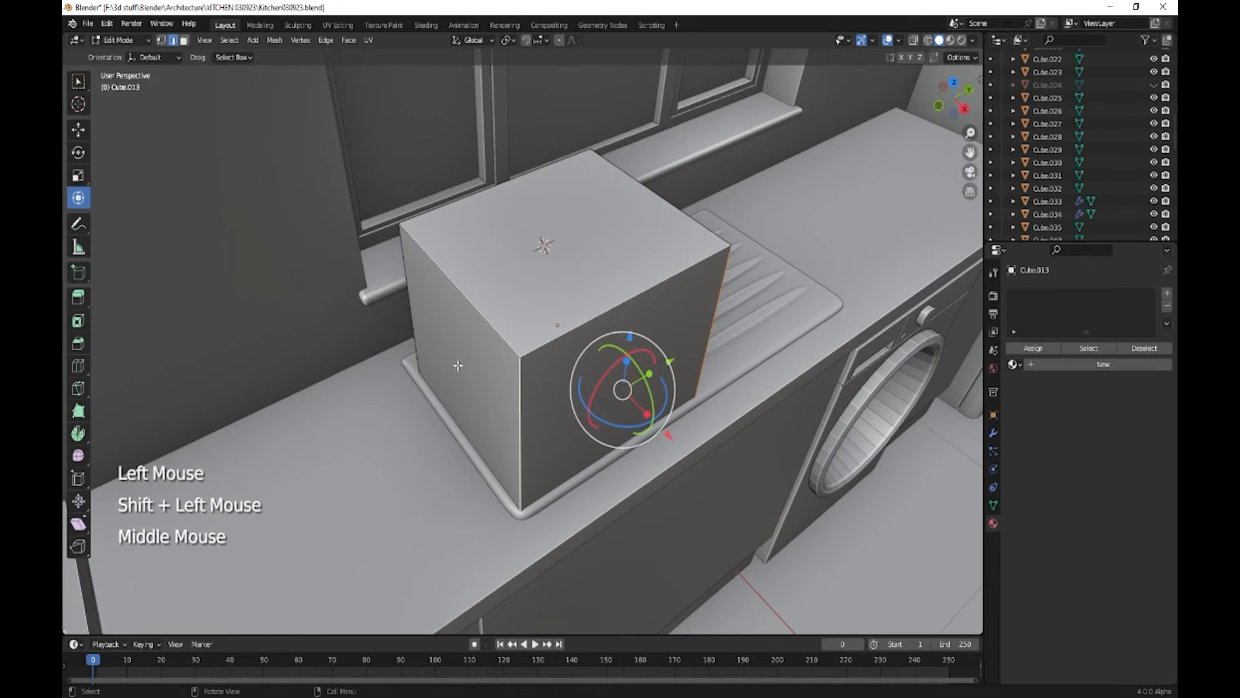
{"action": "left_click", "coordinate": [427, 329], "text": "shift"}
{"action": "middle_click_drag", "start_coordinate": [638, 390], "coordinate": [580, 341]}
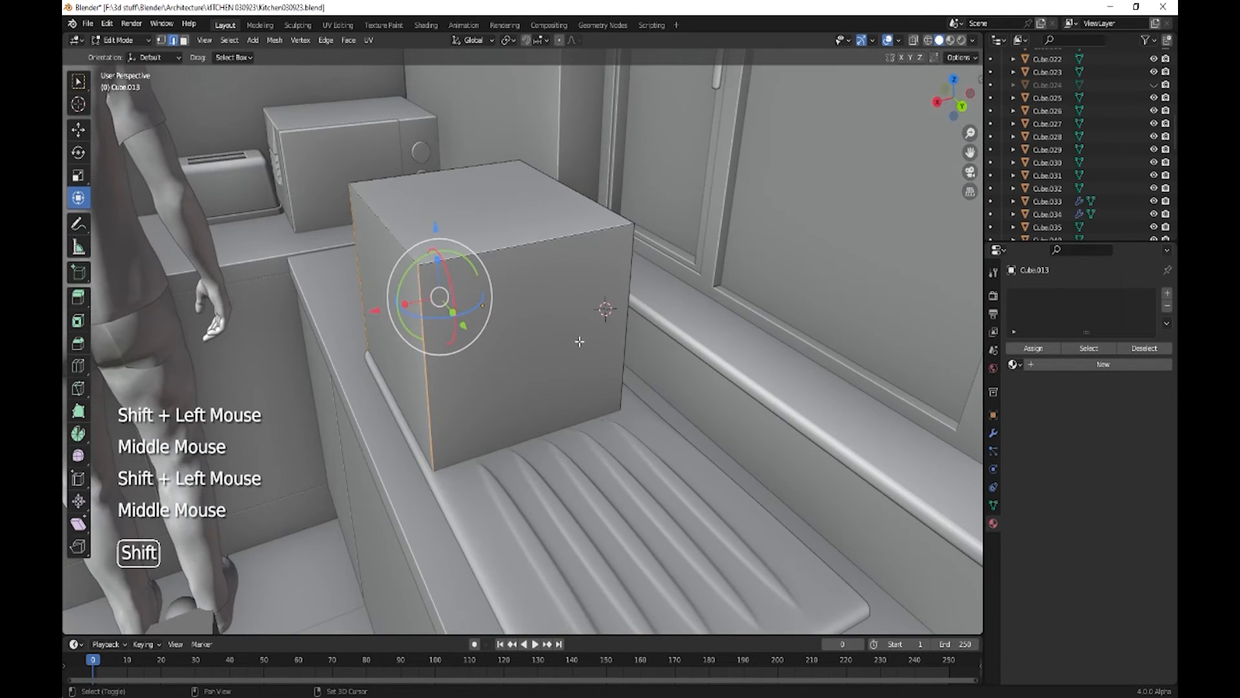
{"action": "left_click", "coordinate": [626, 331], "text": "shift"}
{"action": "middle_click_drag", "start_coordinate": [585, 423], "coordinate": [824, 435]}
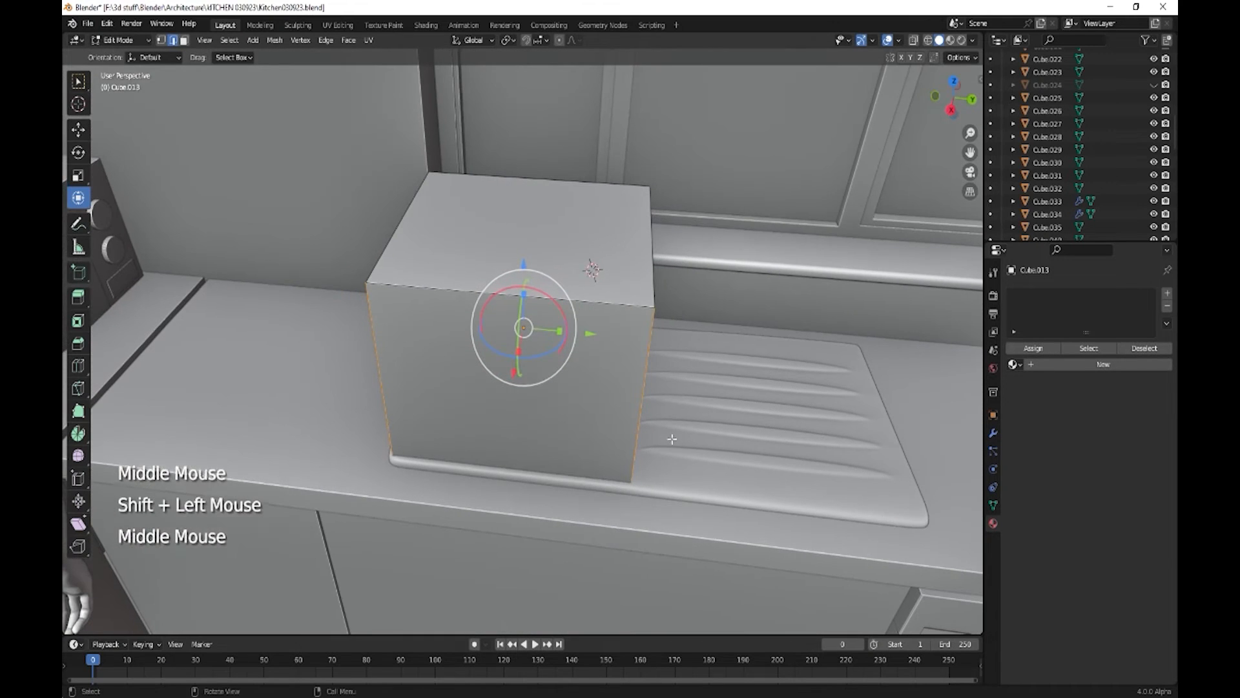
{"action": "key", "text": "ctrl+b"}
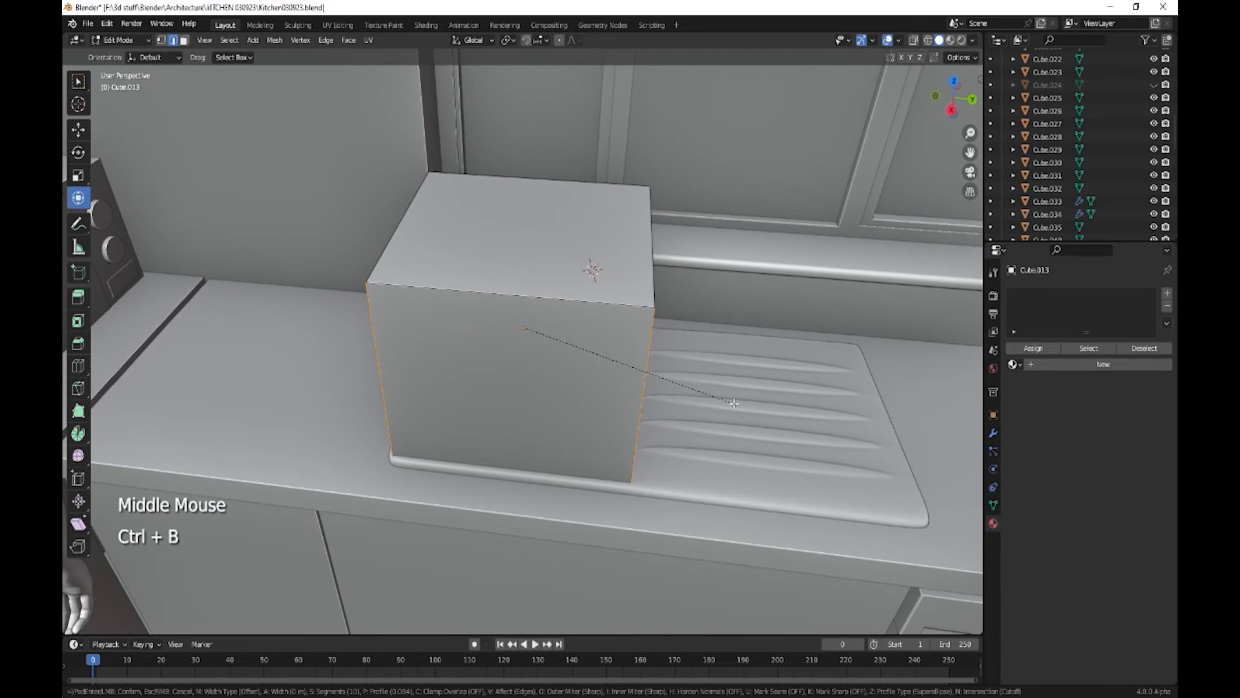
{"action": "left_click", "coordinate": [711, 406]}
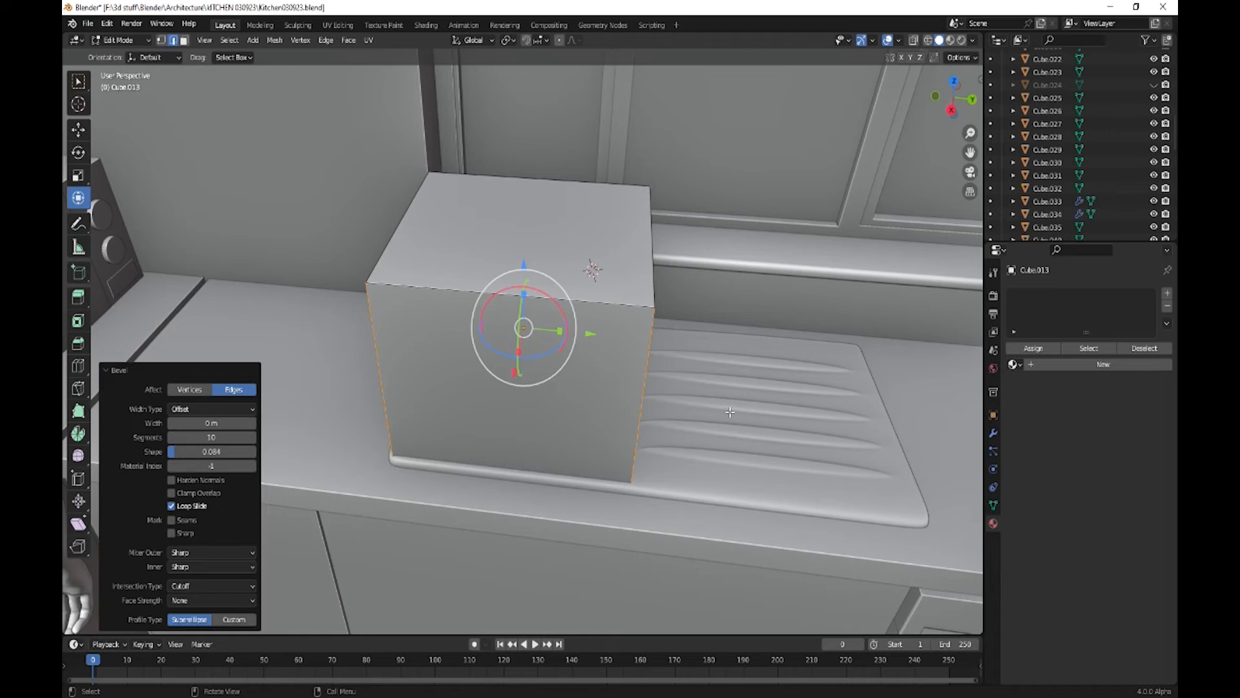
{"action": "middle_click_drag", "start_coordinate": [730, 411], "coordinate": [705, 375]}
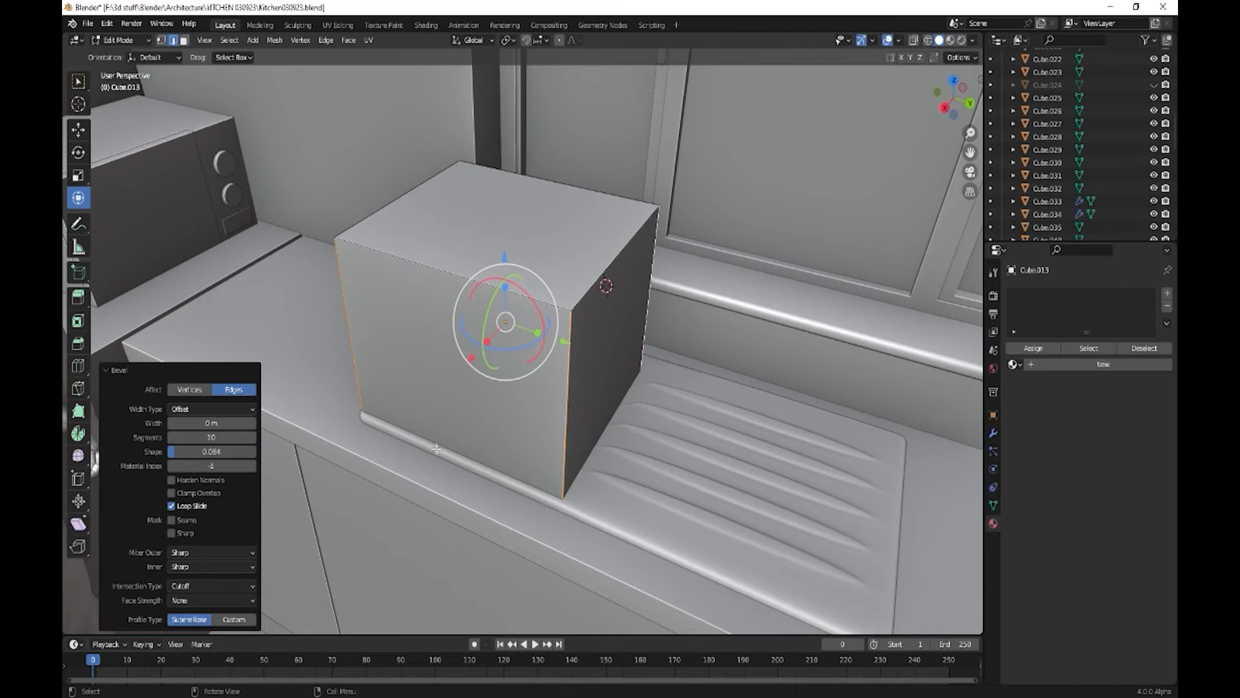
{"action": "mouse_move", "coordinate": [212, 423]}
{"action": "left_mouse_down"}
{"action": "mouse_move", "coordinate": [271, 423]}
{"action": "mouse_move", "coordinate": [219, 424]}
{"action": "mouse_move", "coordinate": [189, 452]}
{"action": "mouse_move", "coordinate": [226, 439]}
{"action": "mouse_move", "coordinate": [194, 422]}
{"action": "left_mouse_up"}
{"action": "middle_click_drag", "start_coordinate": [387, 497], "coordinate": [479, 506]}
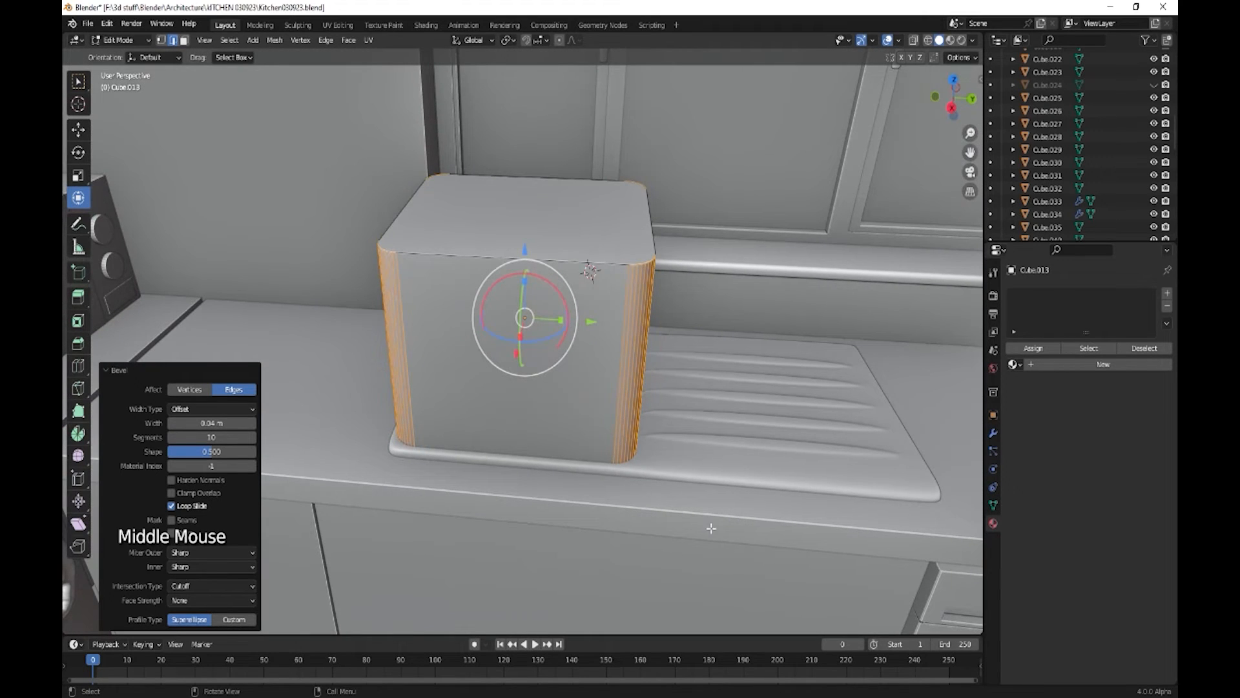
Step: Return to Object Mode and lower the rounded cube along Z so that it passes through the worktop
{"action": "key", "text": "Tab"}
{"action": "left_click", "coordinate": [524, 253]}
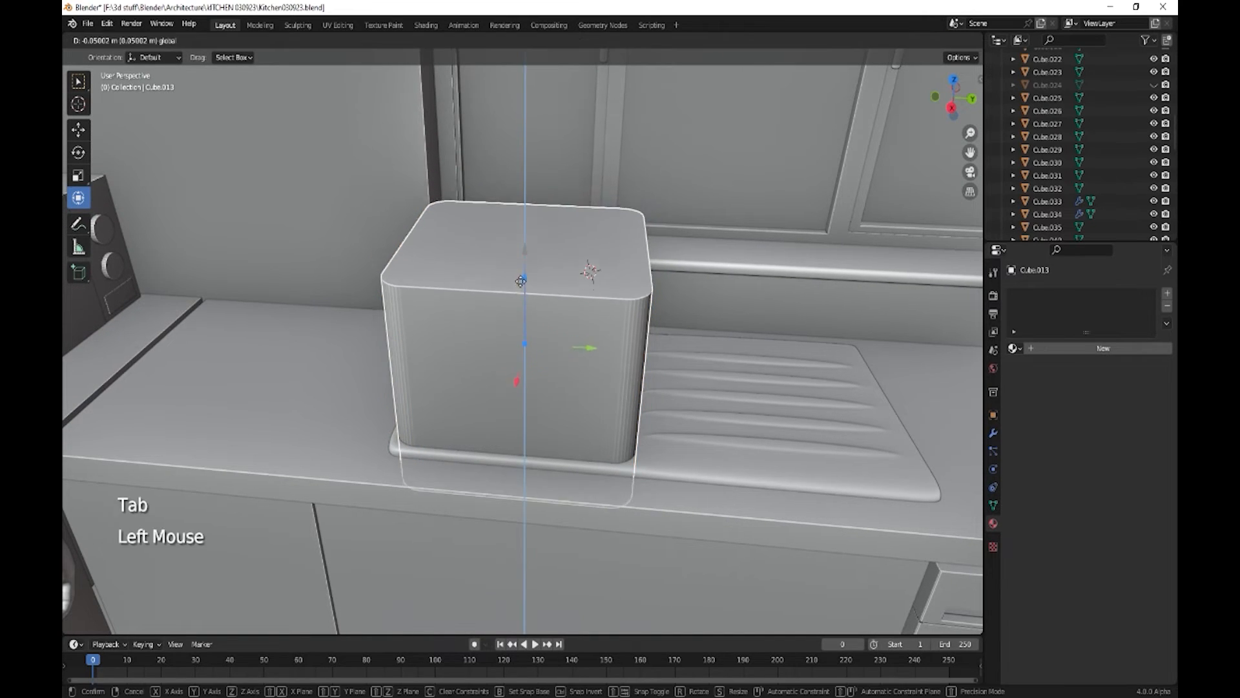
Step: Cut the basin opening in the worktop with a Boolean Difference modifier using Cube.013 as the object, and apply the modifier
{"action": "left_click", "coordinate": [683, 509]}
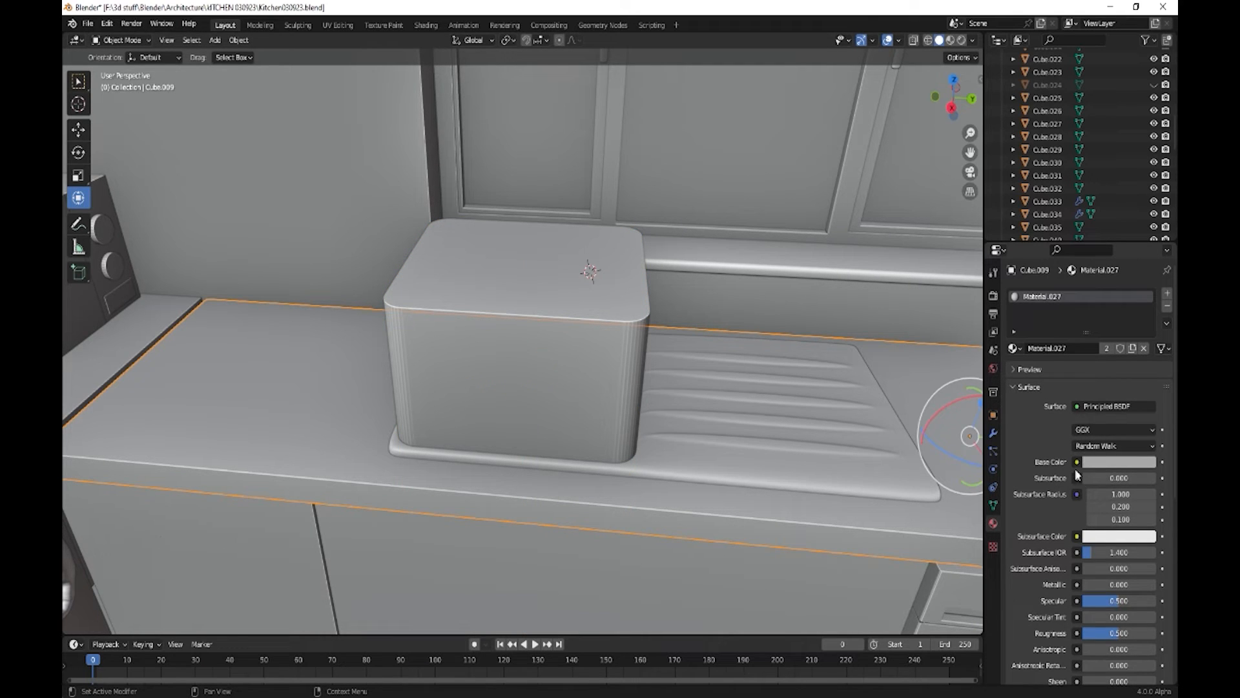
{"action": "left_click", "coordinate": [993, 435]}
{"action": "left_click", "coordinate": [1037, 294]}
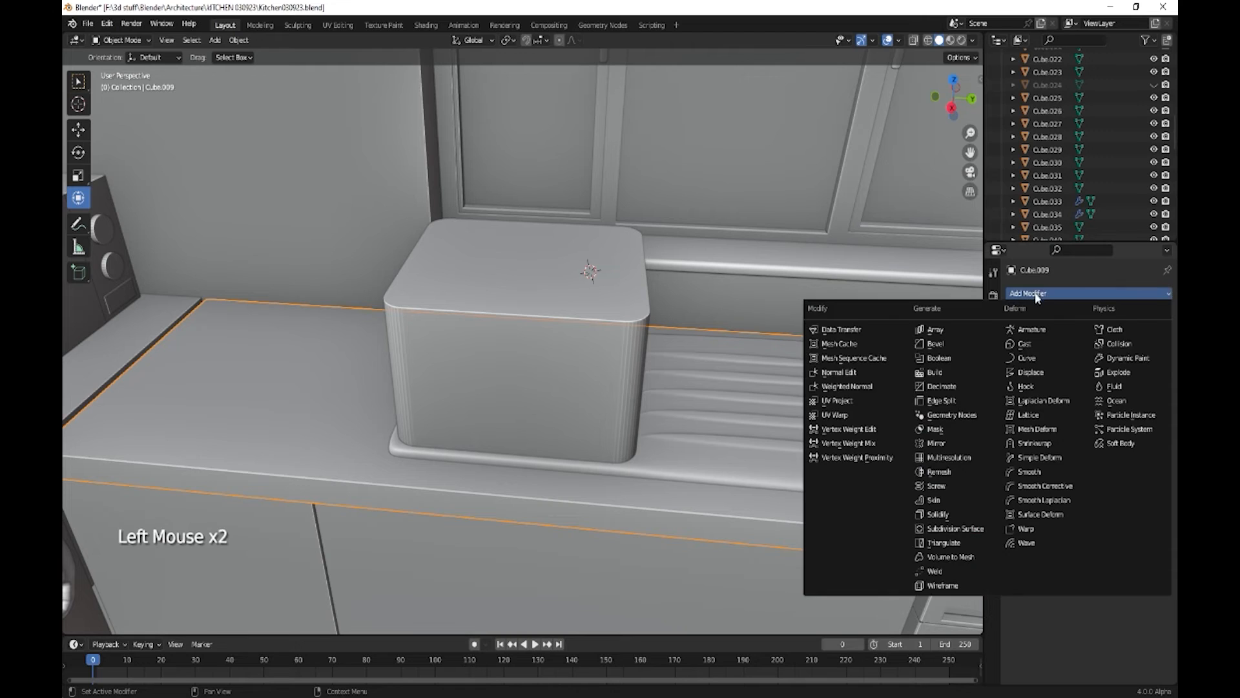
{"action": "left_click", "coordinate": [958, 359]}
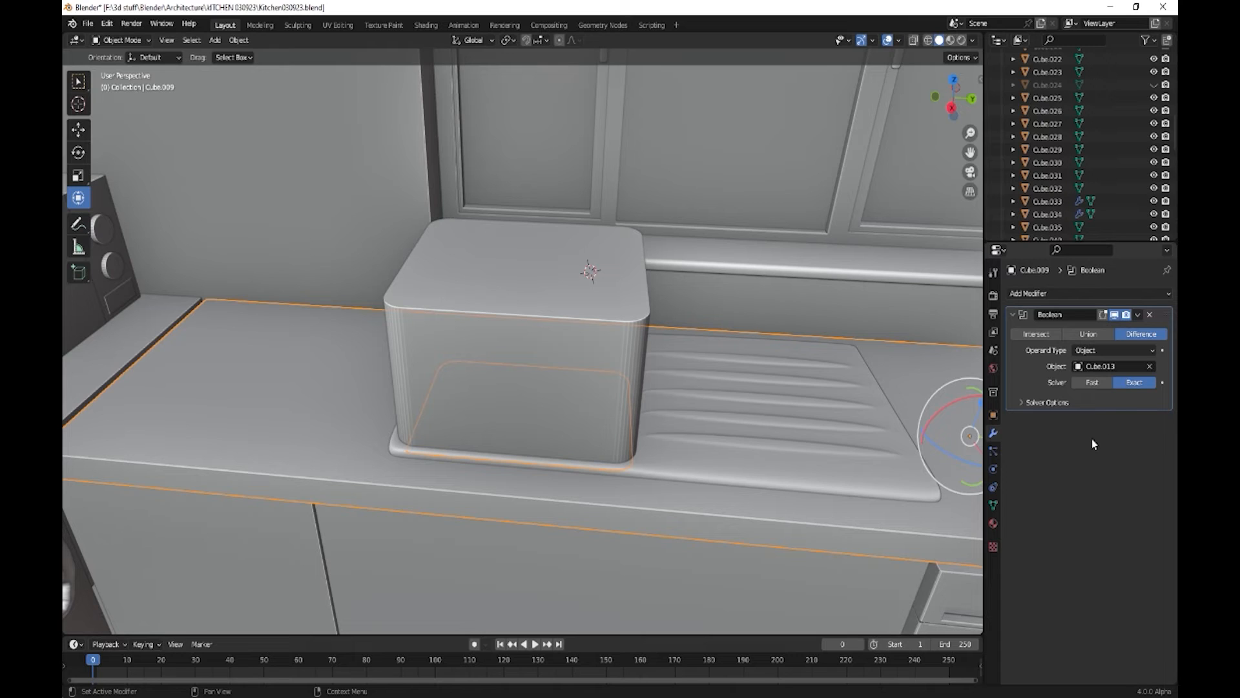
{"action": "left_click", "coordinate": [1138, 315]}
{"action": "left_click", "coordinate": [1120, 331]}
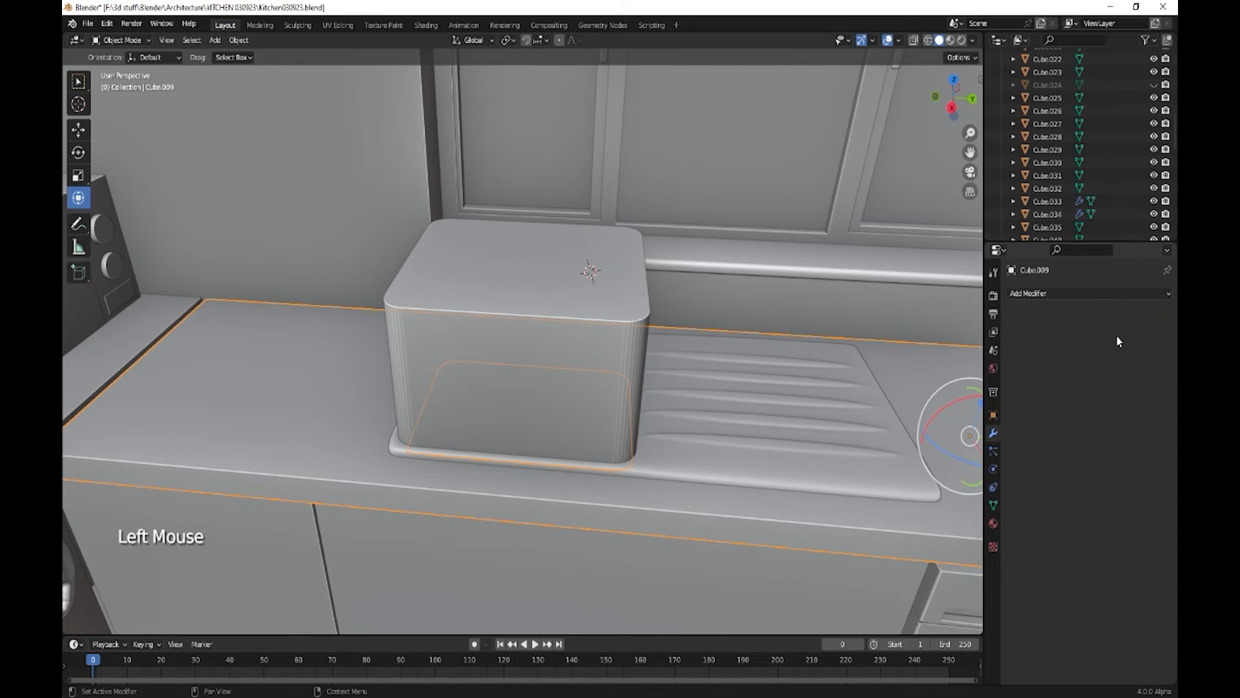
Step: Move the cutter cube about -1.013 m along Z, clear of the basin
{"action": "left_click", "coordinate": [616, 323]}
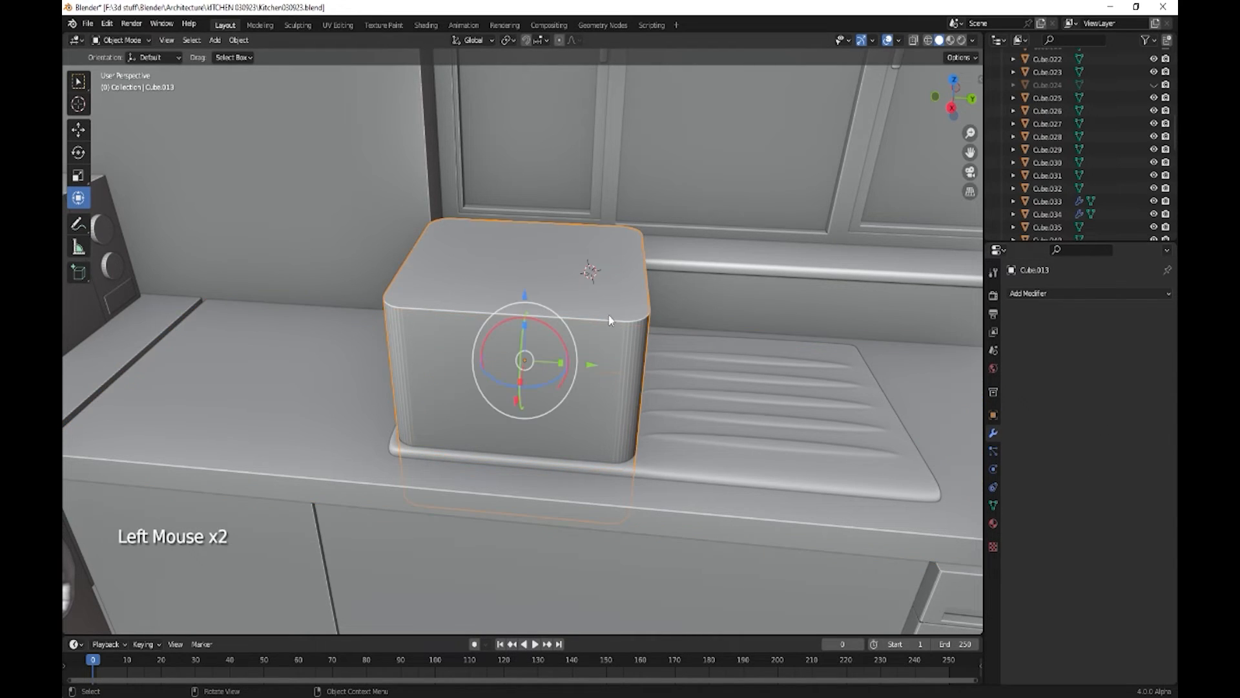
{"action": "left_click_drag", "start_coordinate": [522, 299], "coordinate": [533, 58]}
{"action": "mouse_move", "coordinate": [683, 454]}
{"action": "middle_mouse_down"}
{"action": "mouse_move", "coordinate": [661, 464]}
{"action": "mouse_move", "coordinate": [685, 441]}
{"action": "mouse_move", "coordinate": [672, 448]}
{"action": "middle_mouse_up"}
{"action": "scroll", "coordinate": [661, 464], "scroll_direction": "up", "scroll_amount": 2}
{"action": "scroll", "coordinate": [672, 444], "scroll_direction": "down", "scroll_amount": 3}
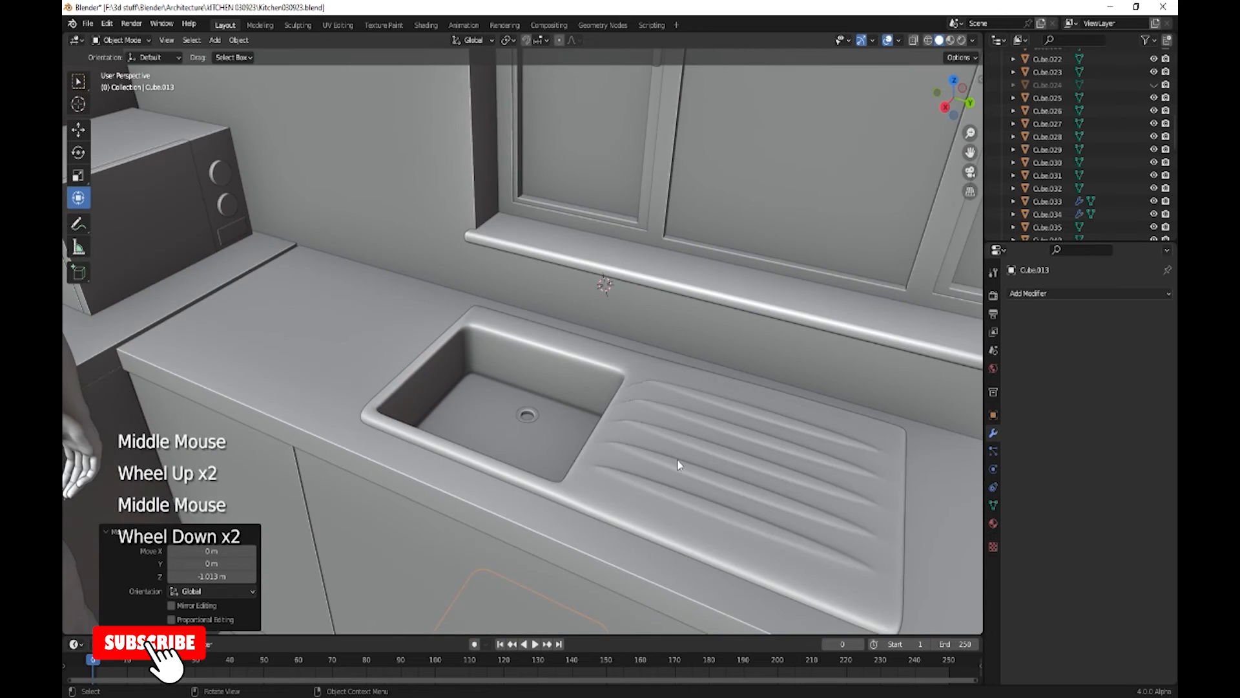
Step: Add a cylinder, scale it to about 0.07, and move it along Z and -0.112 m along Y towards the back of the basin
{"action": "key", "text": "shift+a"}
{"action": "mouse_move", "coordinate": [686, 453]}
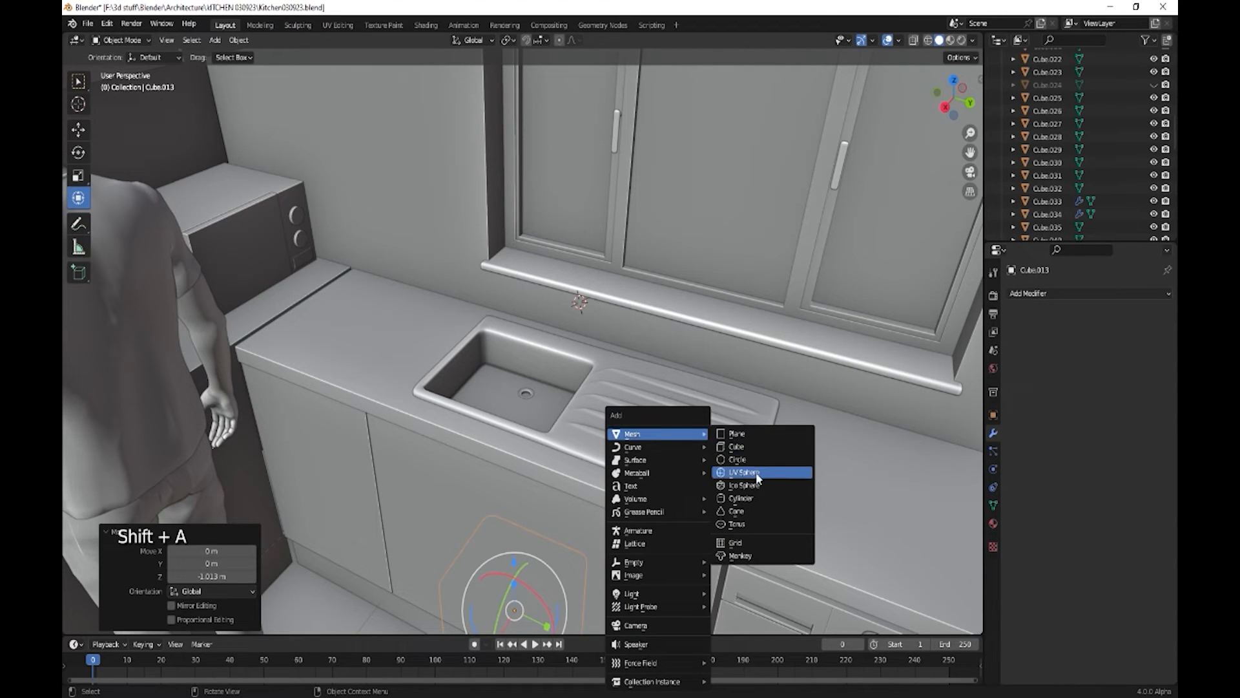
{"action": "left_click", "coordinate": [751, 499]}
{"action": "key", "text": "s"}
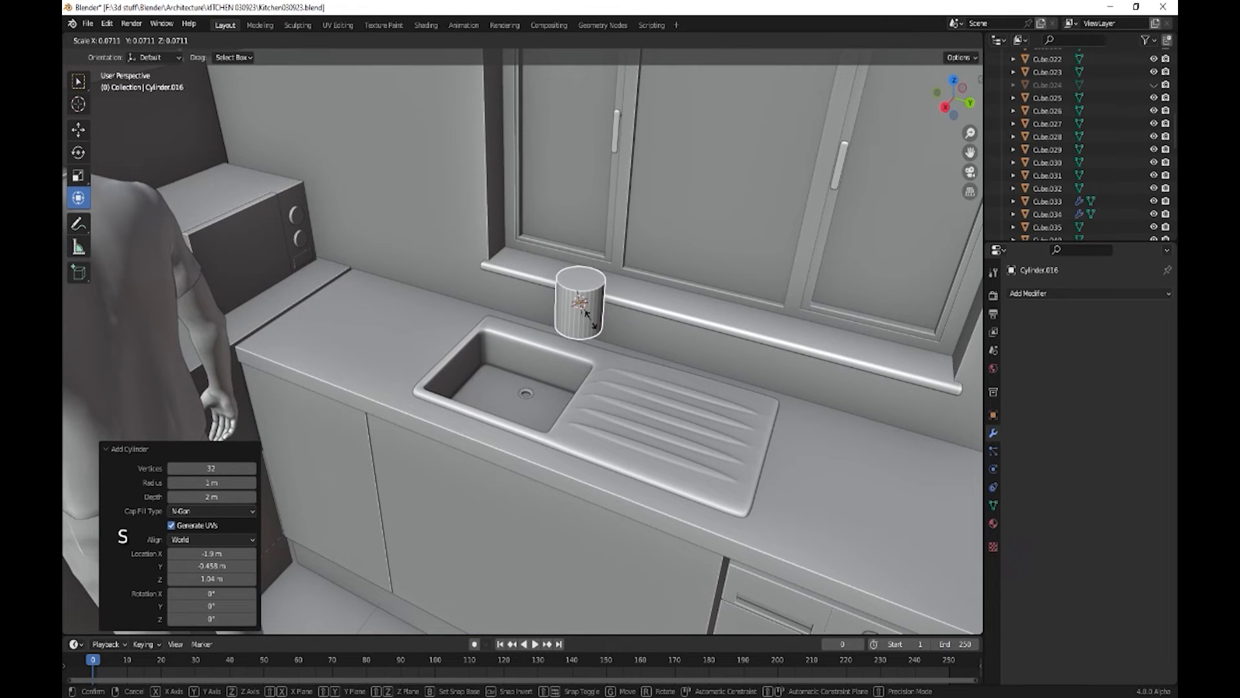
{"action": "left_click", "coordinate": [613, 351]}
{"action": "left_click_drag", "start_coordinate": [583, 241], "coordinate": [585, 288]}
{"action": "left_click_drag", "start_coordinate": [639, 374], "coordinate": [607, 364]}
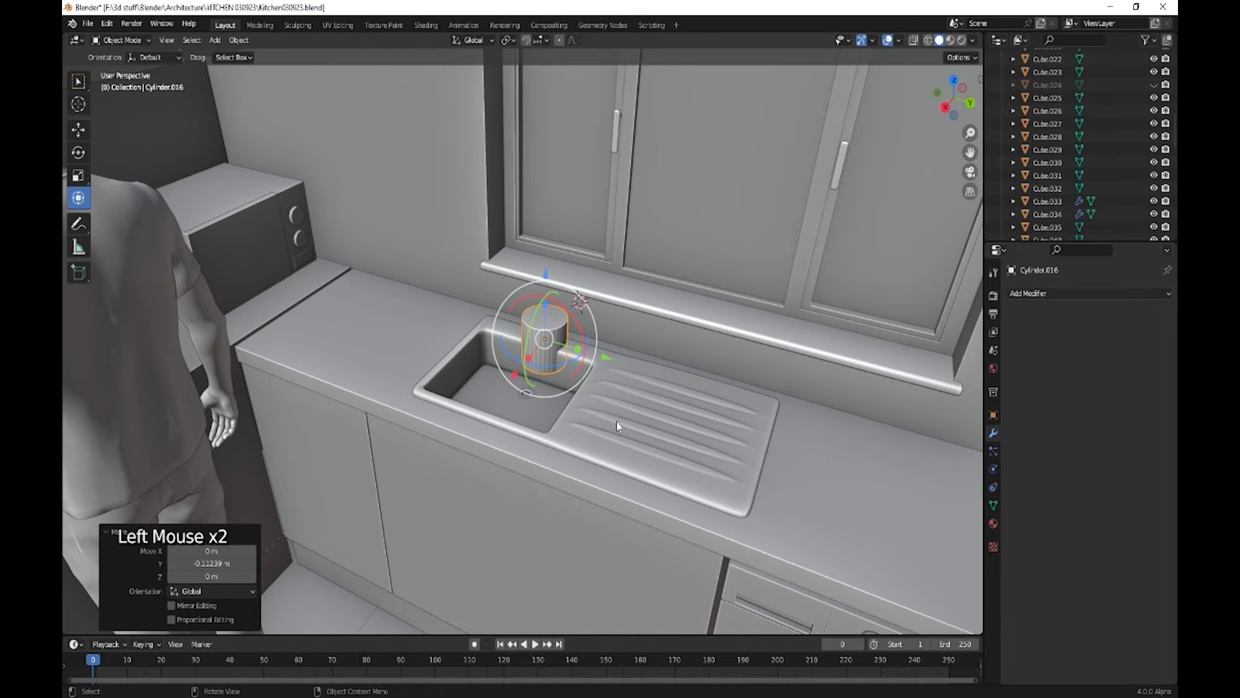
Step: Scale the cylinder down to fit the sink's rear rim, shift it about -0.007 m along X, and enlarge it by 1.113
{"action": "left_click", "coordinate": [616, 421], "text": "shift"}
{"action": "middle_click_drag", "start_coordinate": [616, 421], "coordinate": [564, 430]}
{"action": "scroll", "coordinate": [567, 418], "scroll_direction": "up", "scroll_amount": 3}
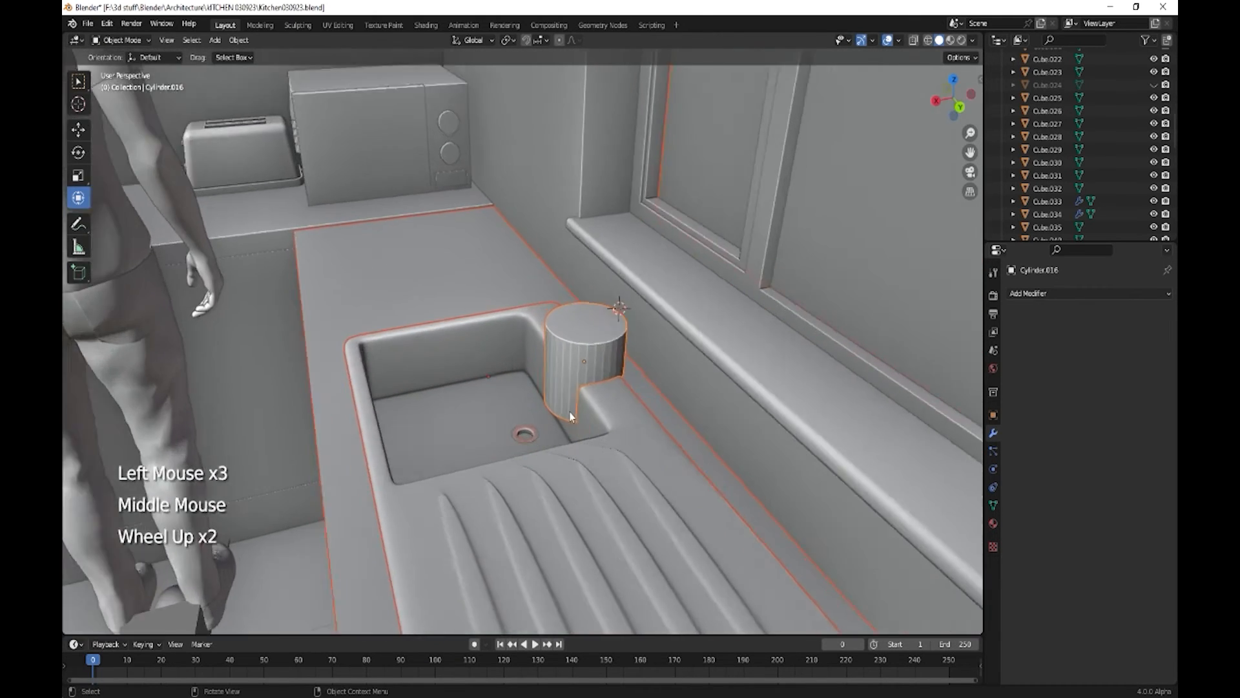
{"action": "left_click", "coordinate": [660, 438]}
{"action": "middle_click_drag", "start_coordinate": [692, 494], "coordinate": [665, 498], "text": "shift"}
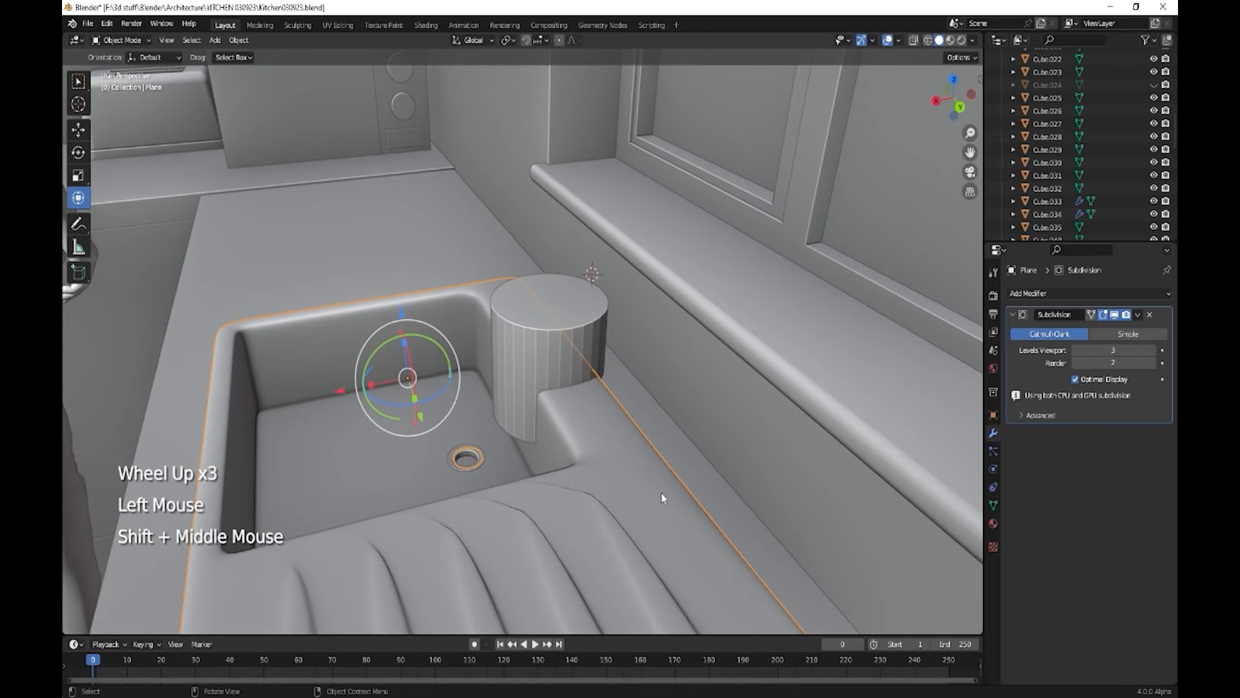
{"action": "left_click", "coordinate": [576, 332]}
{"action": "key", "text": "s"}
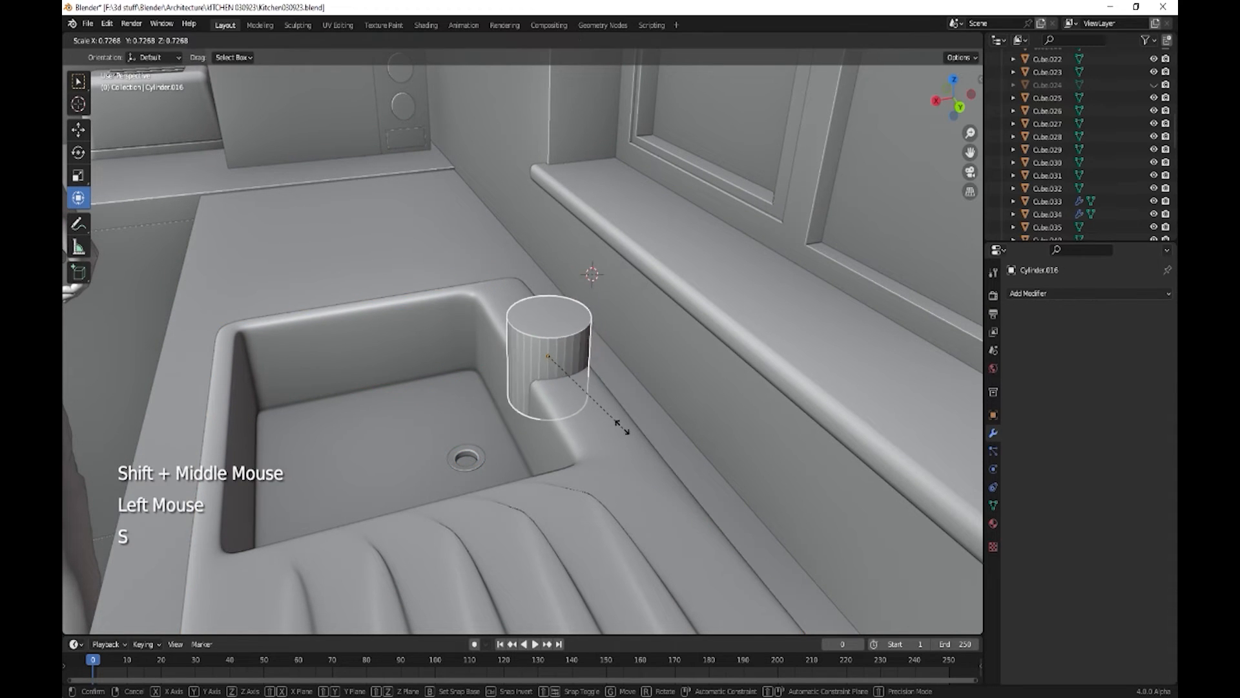
{"action": "left_click", "coordinate": [592, 402]}
{"action": "middle_click_drag", "start_coordinate": [592, 402], "coordinate": [568, 493]}
{"action": "left_click_drag", "start_coordinate": [488, 349], "coordinate": [497, 347]}
{"action": "key", "text": "s"}
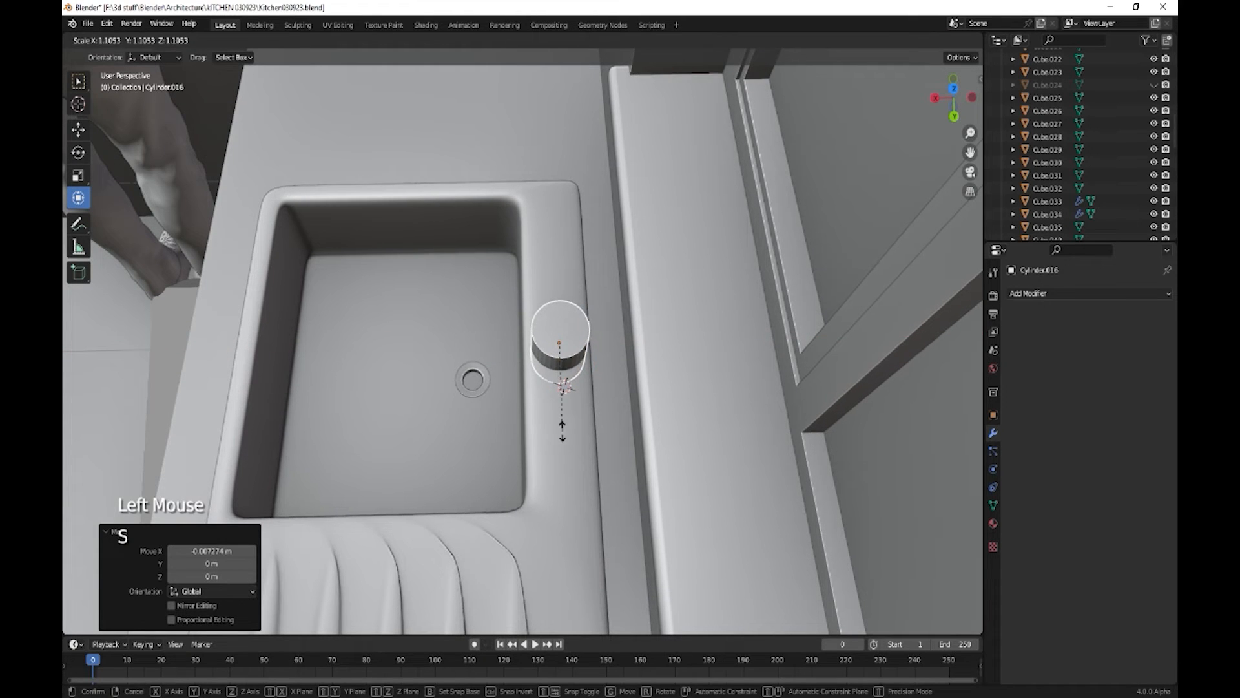
{"action": "left_click", "coordinate": [563, 432]}
Step: Seat the cylinder on the rim behind the basin and flatten it along Z by a factor of 0.666
{"action": "middle_click_drag", "start_coordinate": [563, 433], "coordinate": [646, 323]}
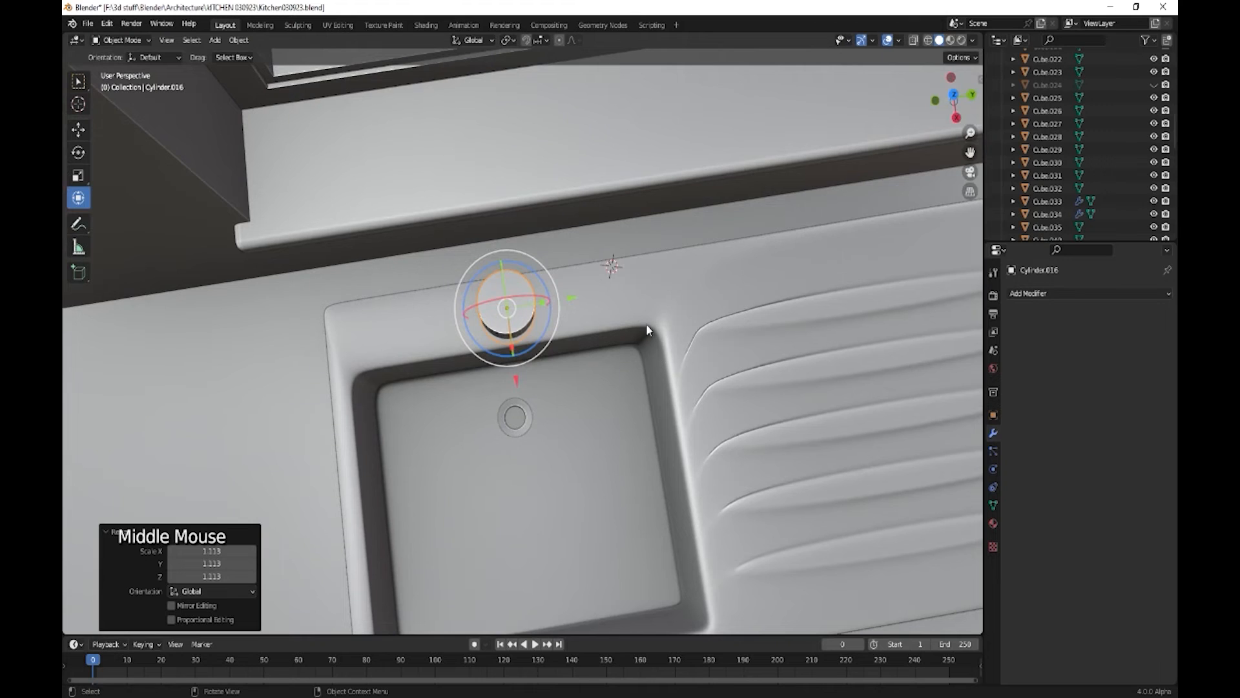
{"action": "left_click", "coordinate": [954, 94]}
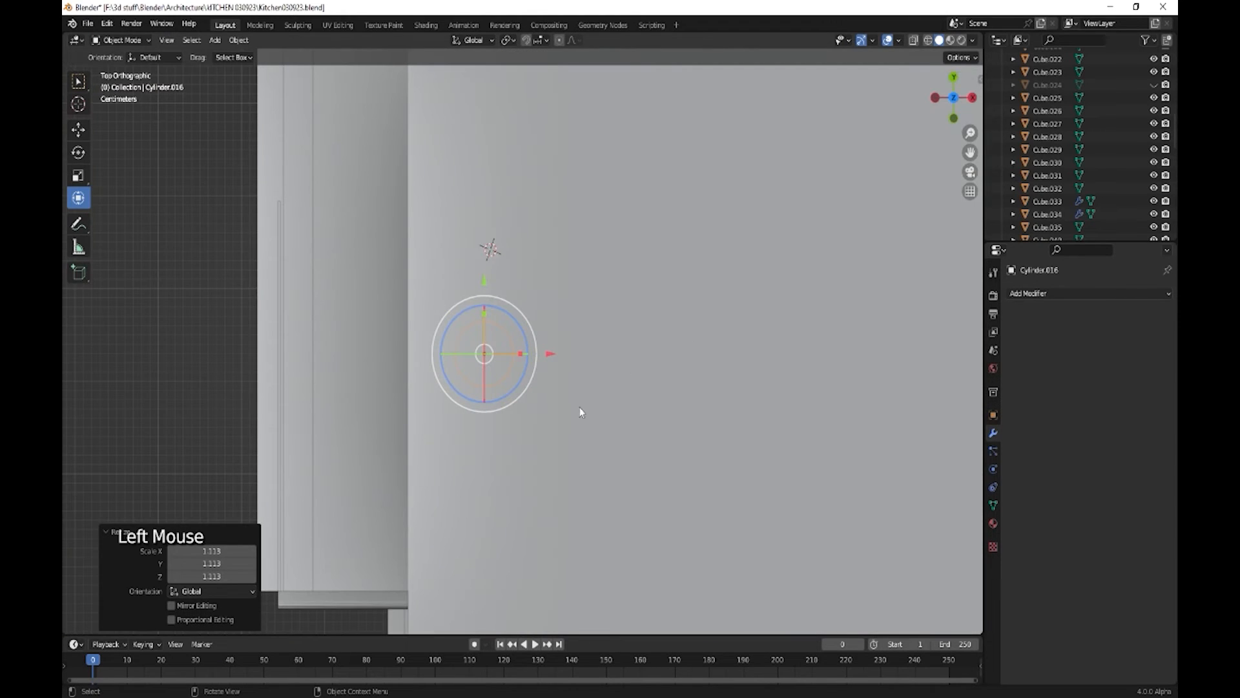
{"action": "left_click", "coordinate": [954, 97]}
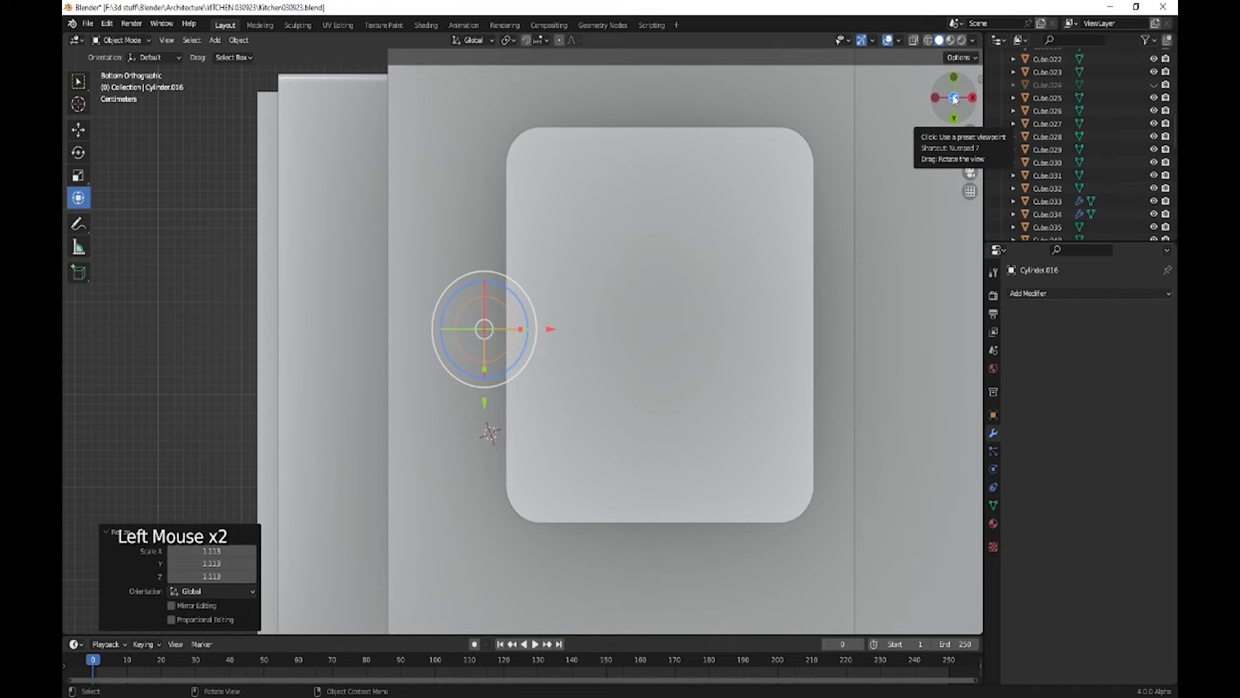
{"action": "middle_click_drag", "start_coordinate": [579, 317], "coordinate": [525, 495]}
{"action": "left_click_drag", "start_coordinate": [574, 297], "coordinate": [575, 298]}
{"action": "middle_click_drag", "start_coordinate": [574, 299], "coordinate": [538, 333]}
{"action": "mouse_move", "coordinate": [531, 322]}
{"action": "left_mouse_down"}
{"action": "mouse_move", "coordinate": [529, 345]}
{"action": "mouse_move", "coordinate": [537, 337]}
{"action": "left_mouse_up"}
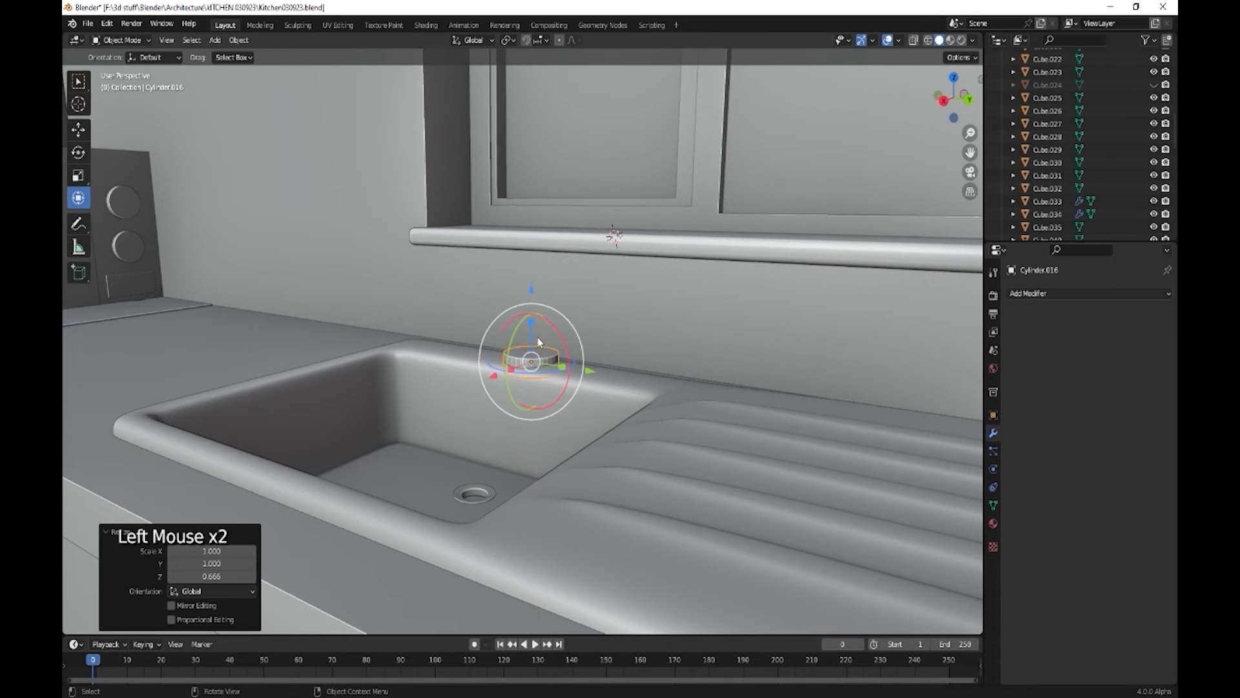
Step: In Edit Mode, select the flattened cylinder's top face and inset it with a thickness of about 0.2 m
{"action": "mouse_move", "coordinate": [537, 337]}
{"action": "middle_mouse_down"}
{"action": "mouse_move", "coordinate": [579, 436]}
{"action": "mouse_move", "coordinate": [554, 331]}
{"action": "middle_mouse_up"}
{"action": "key", "text": "Tab"}
{"action": "left_click", "coordinate": [554, 331]}
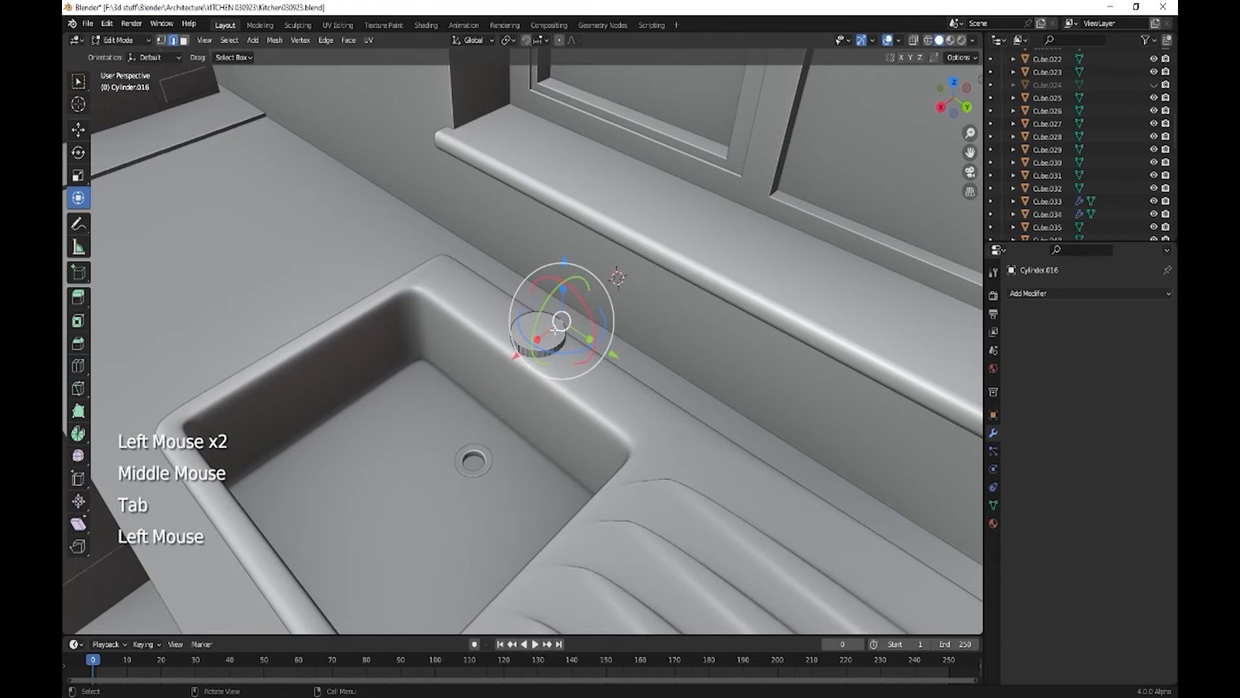
{"action": "key", "text": "3"}
{"action": "left_click", "coordinate": [550, 326]}
{"action": "scroll", "coordinate": [553, 323], "scroll_direction": "up", "scroll_amount": 3}
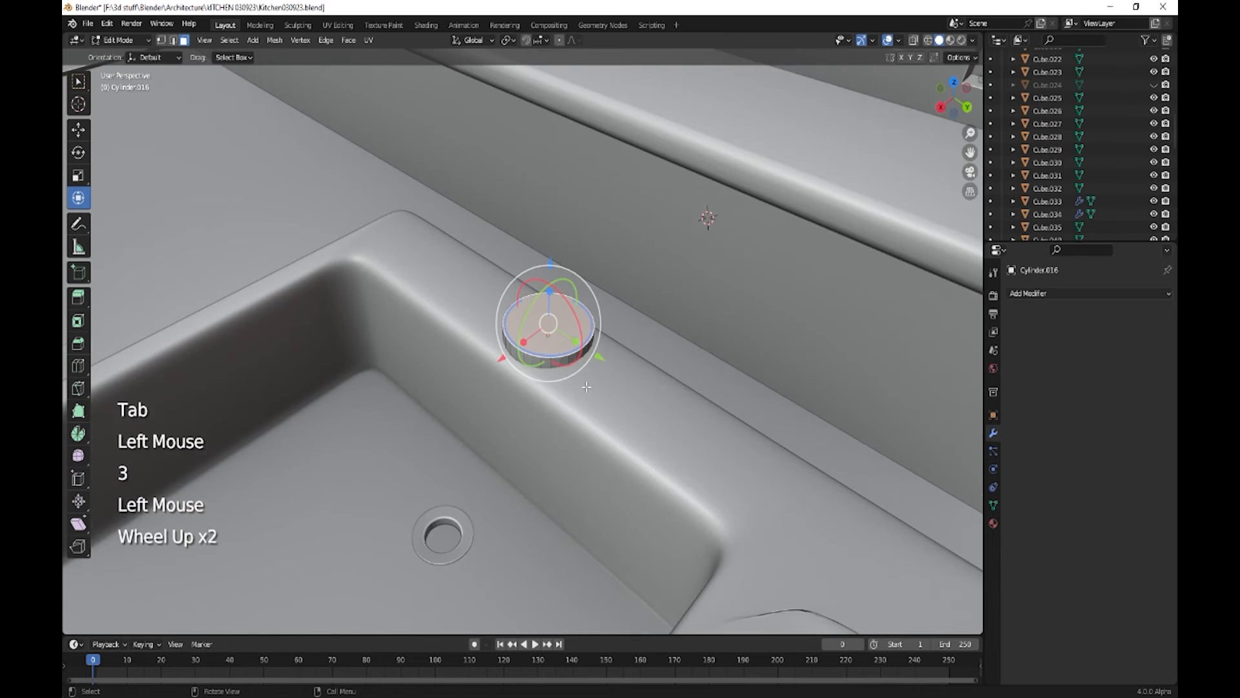
{"action": "middle_click_drag", "start_coordinate": [552, 323], "coordinate": [660, 394]}
{"action": "key", "text": "i"}
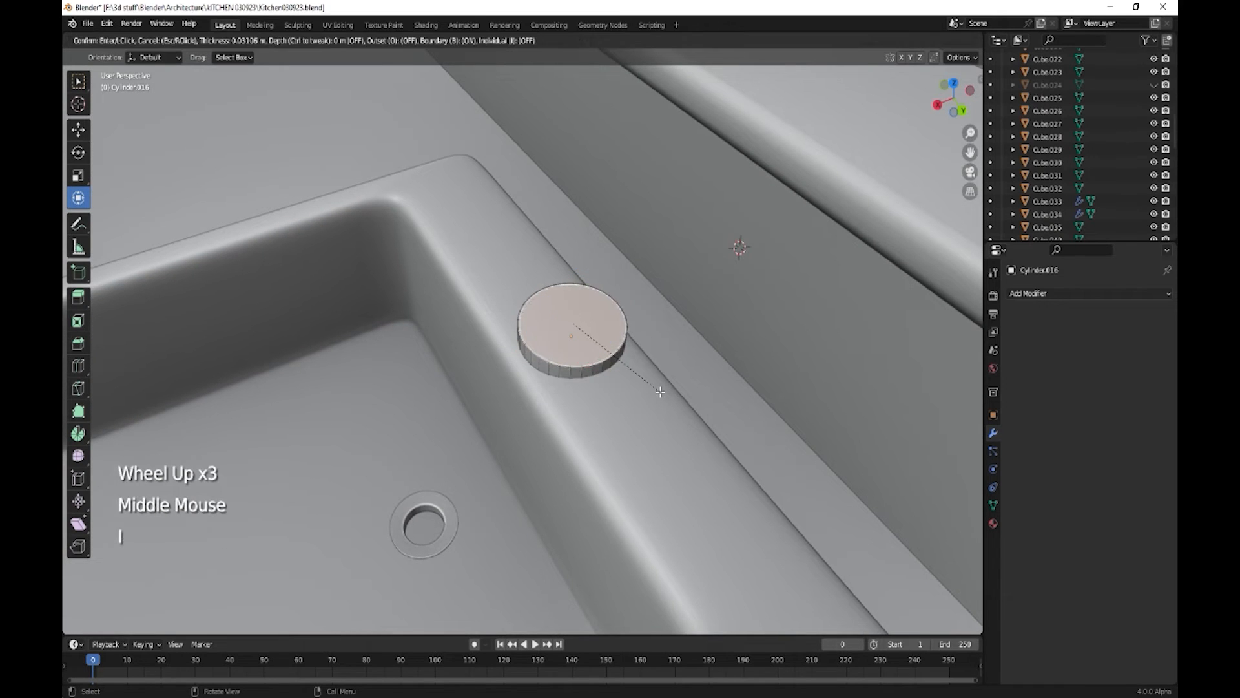
{"action": "left_click", "coordinate": [654, 386]}
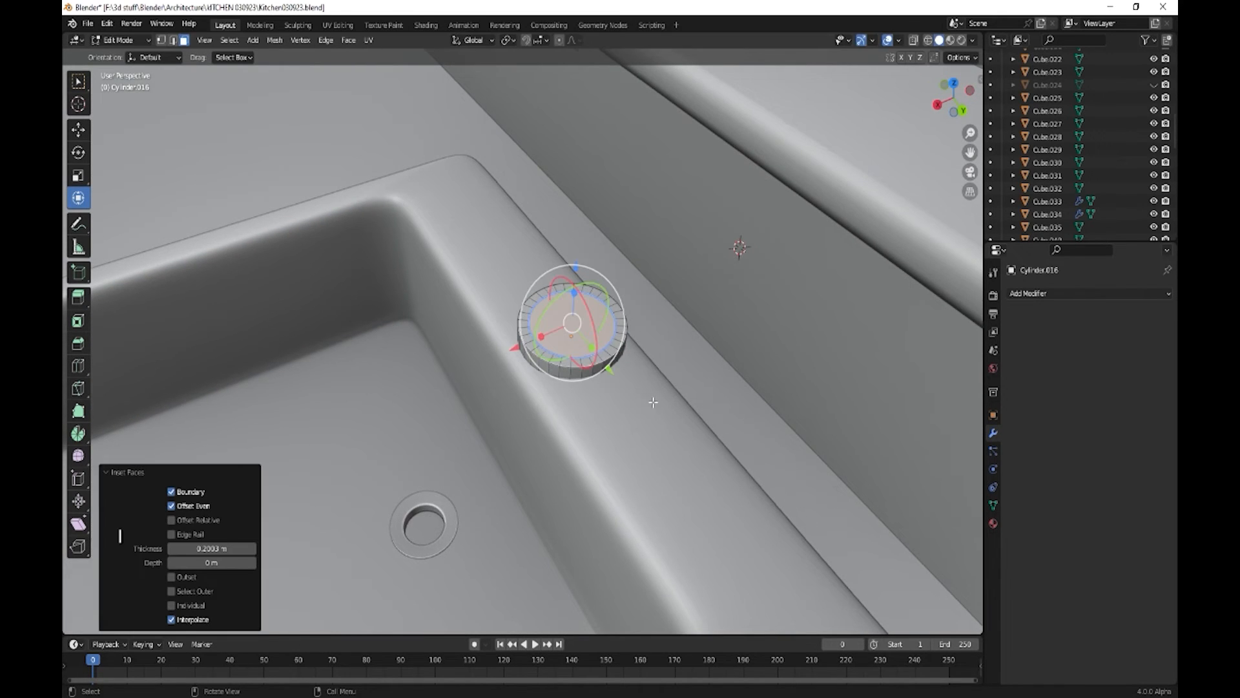
Step: Extrude the inset face about 0.023 m along Z to form a collar, and inset its top face by 0.28 m
{"action": "middle_click_drag", "start_coordinate": [654, 386], "coordinate": [601, 365]}
{"action": "key", "text": "e"}
{"action": "key", "text": "z"}
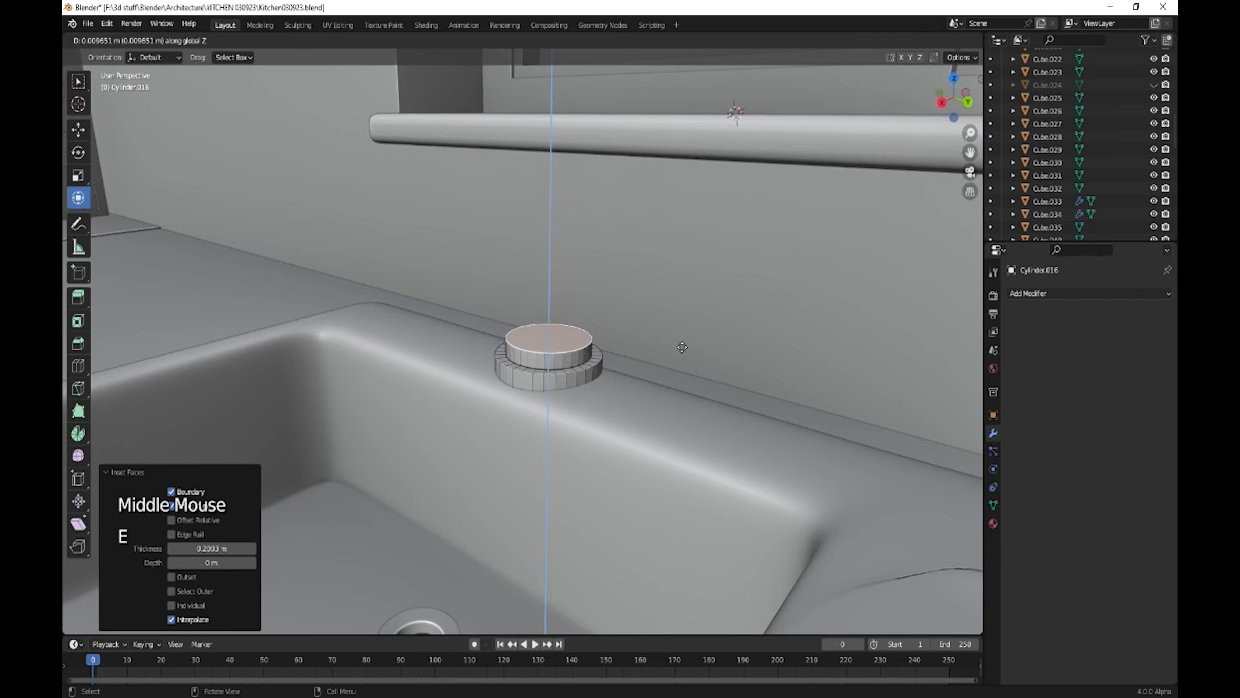
{"action": "left_click", "coordinate": [681, 325]}
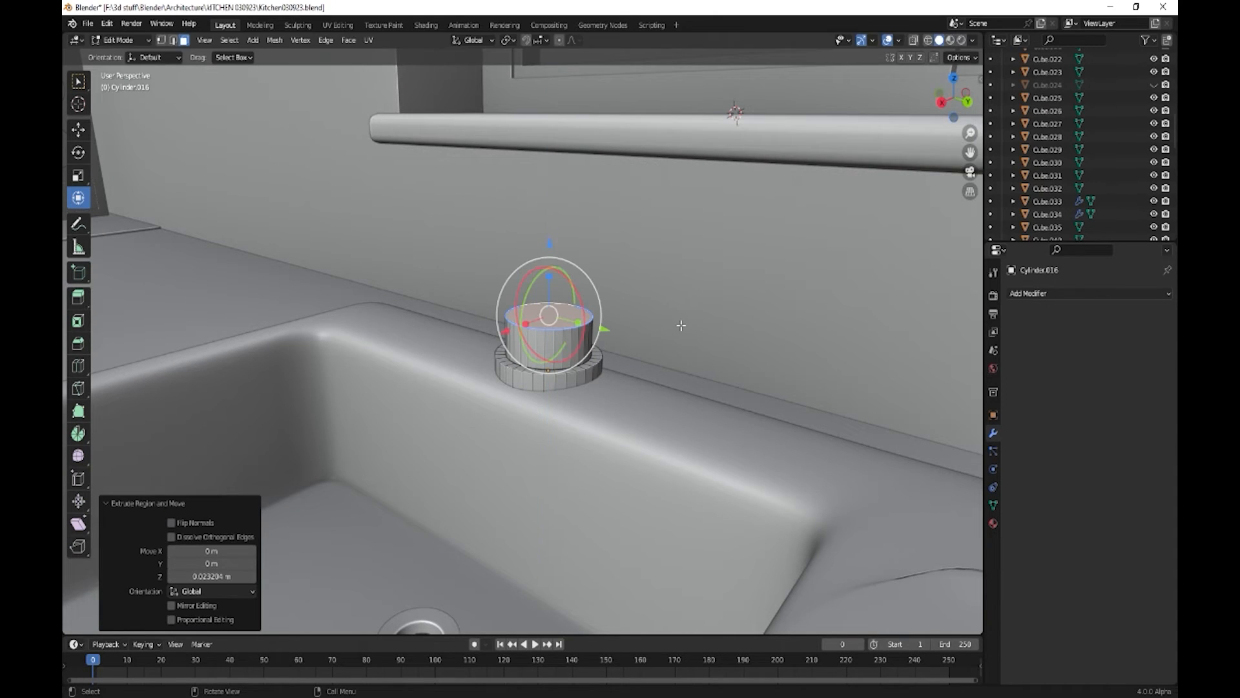
{"action": "key", "text": "i"}
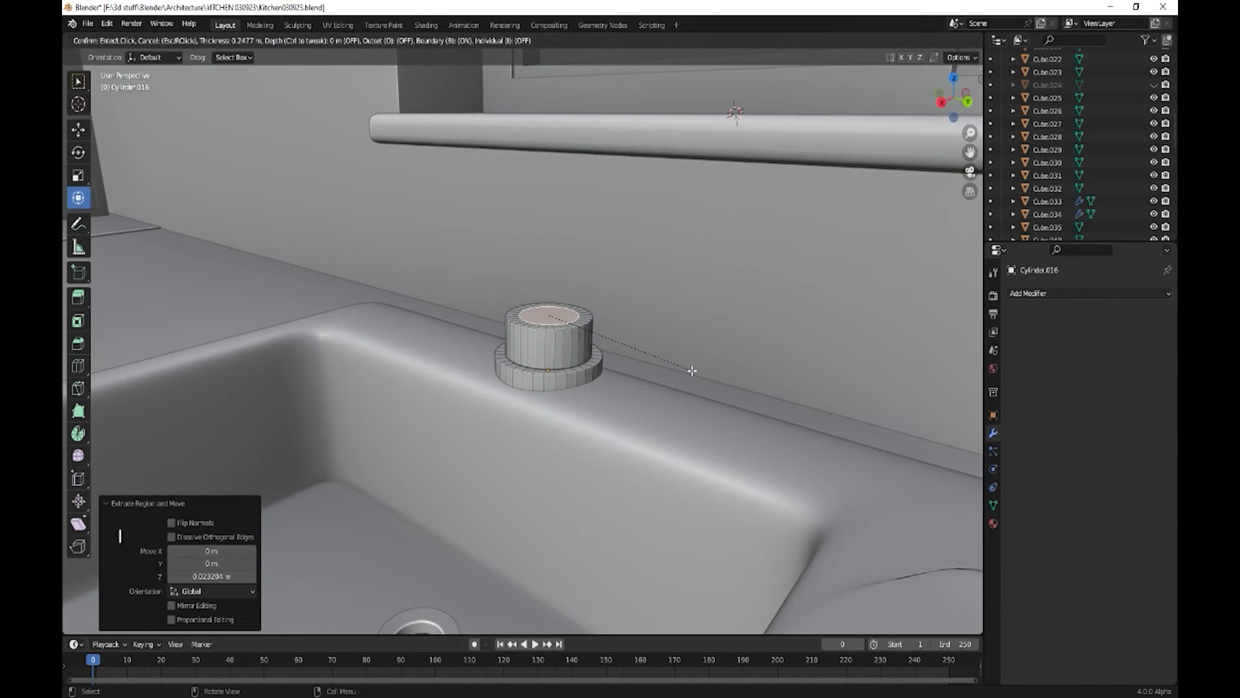
{"action": "left_click", "coordinate": [691, 370]}
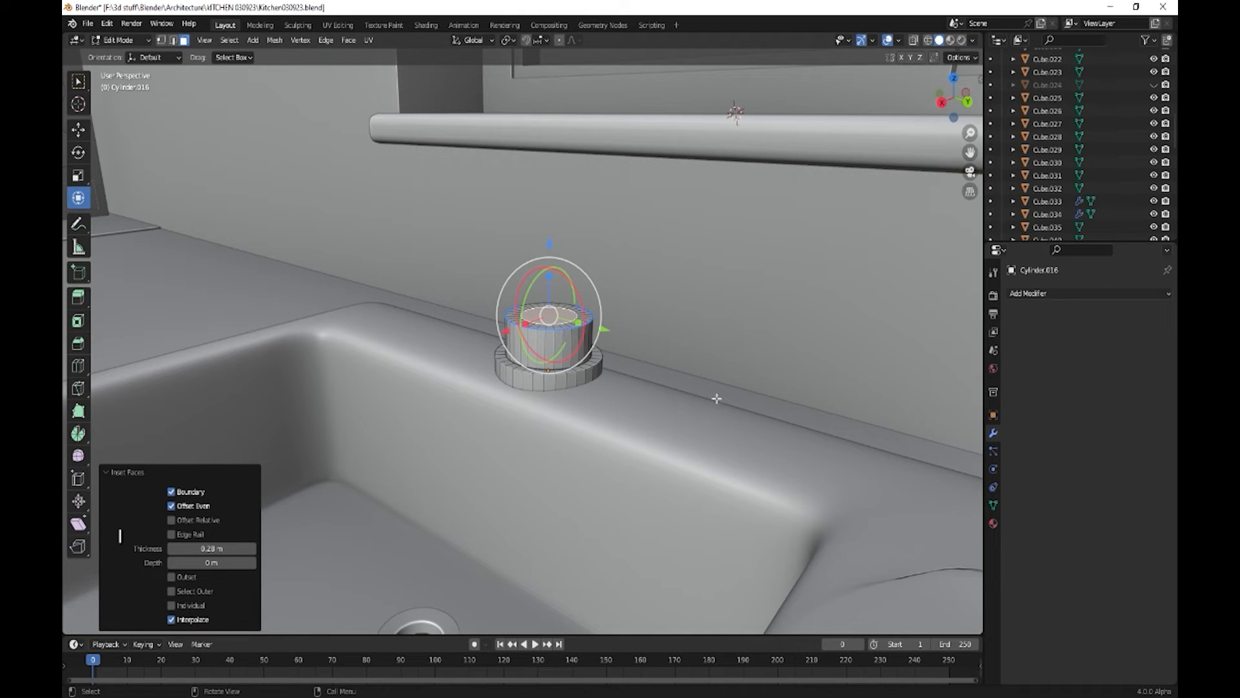
Step: Extrude the collar's inner face about 0.147 m upward as the tap's pipe and scale its top face by 0.794
{"action": "key", "text": "e"}
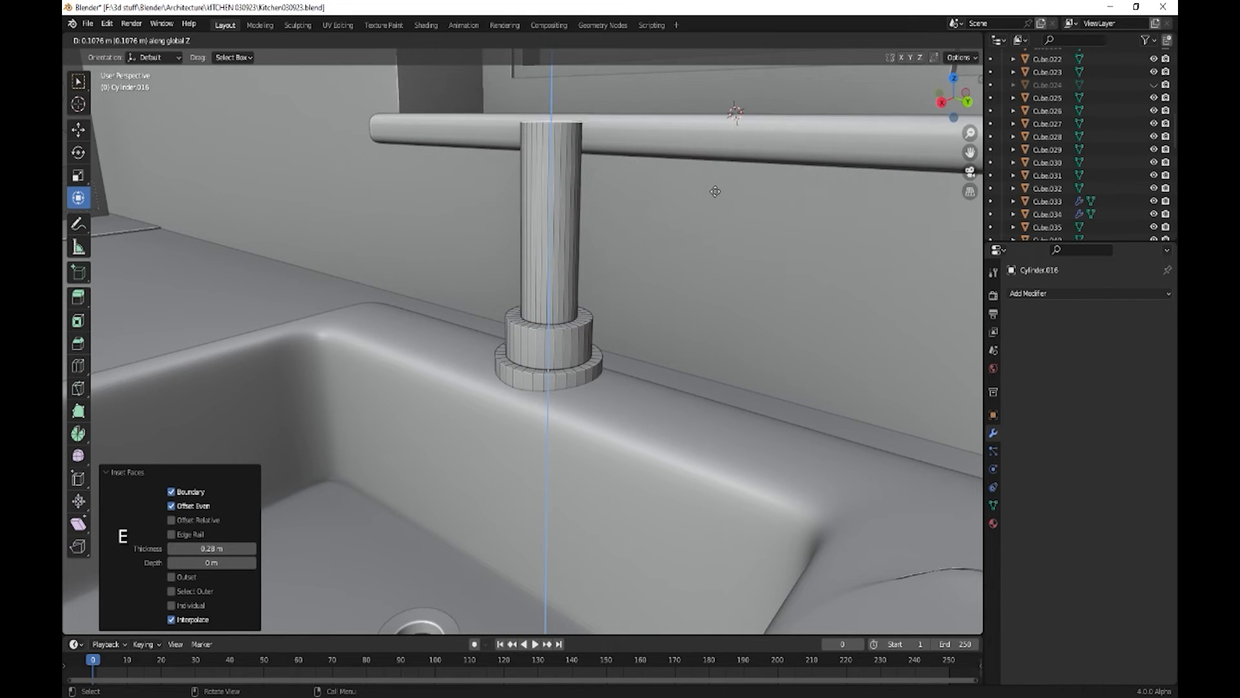
{"action": "left_click", "coordinate": [710, 140]}
{"action": "scroll", "coordinate": [724, 323], "scroll_direction": "down", "scroll_amount": 3}
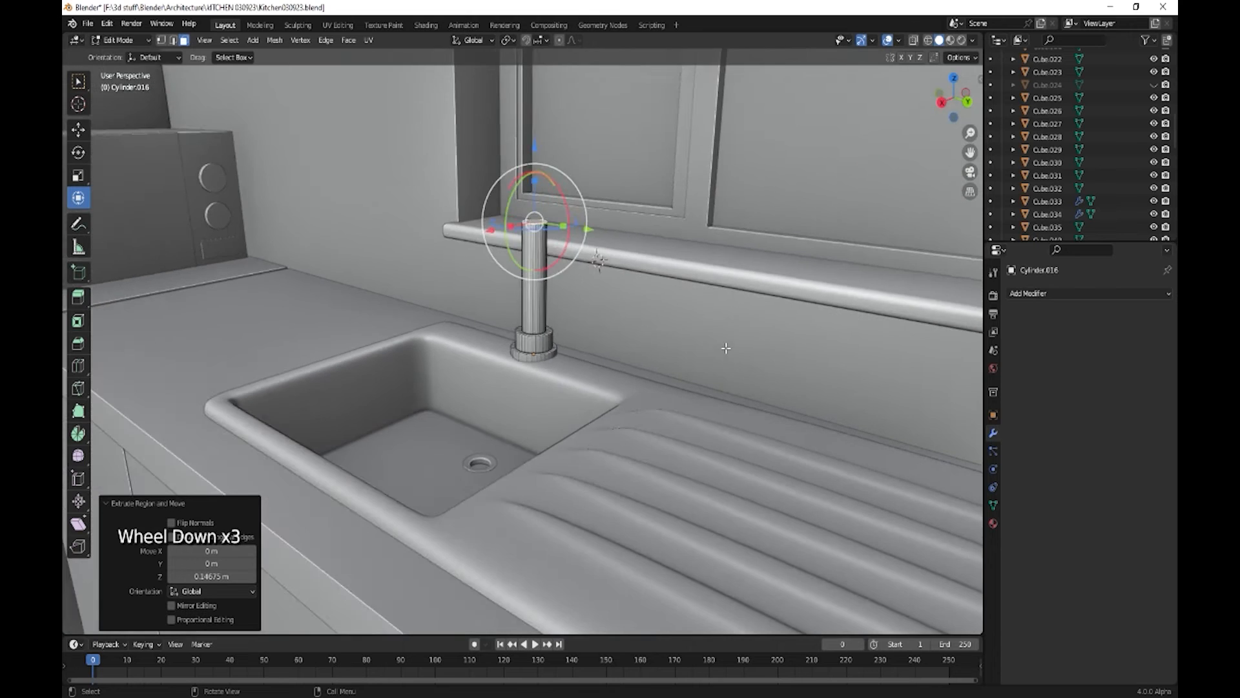
{"action": "middle_click_drag", "start_coordinate": [725, 346], "coordinate": [675, 479]}
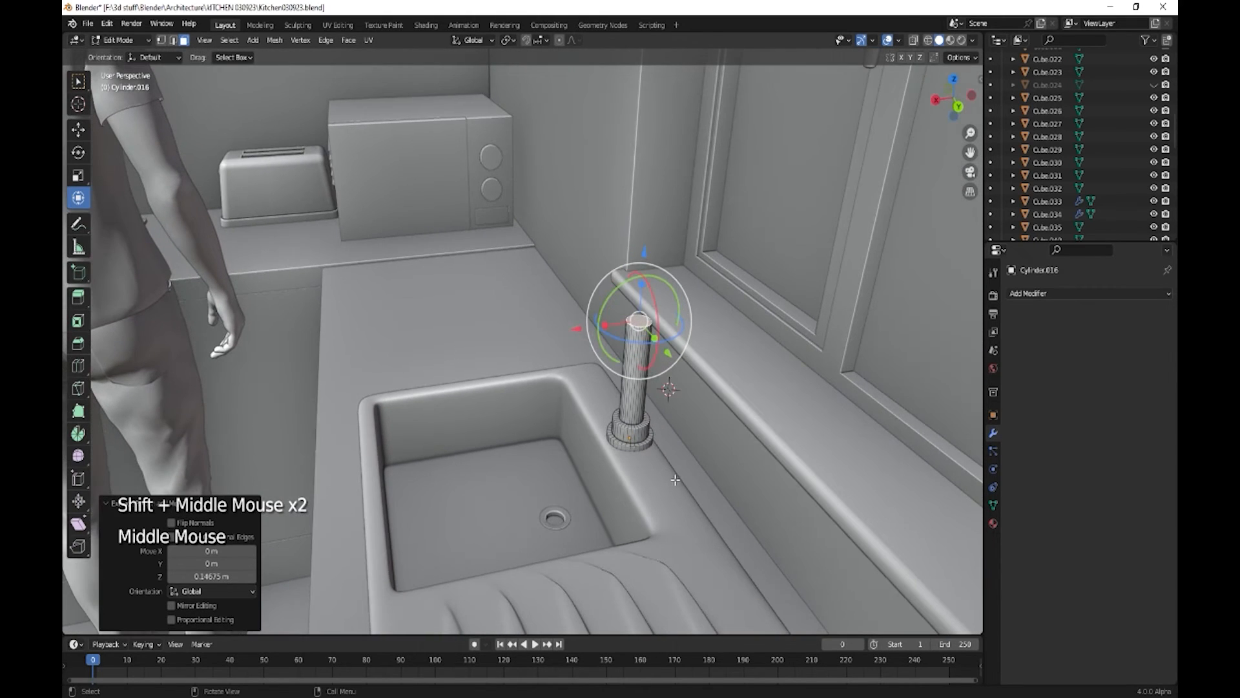
{"action": "key", "text": "s"}
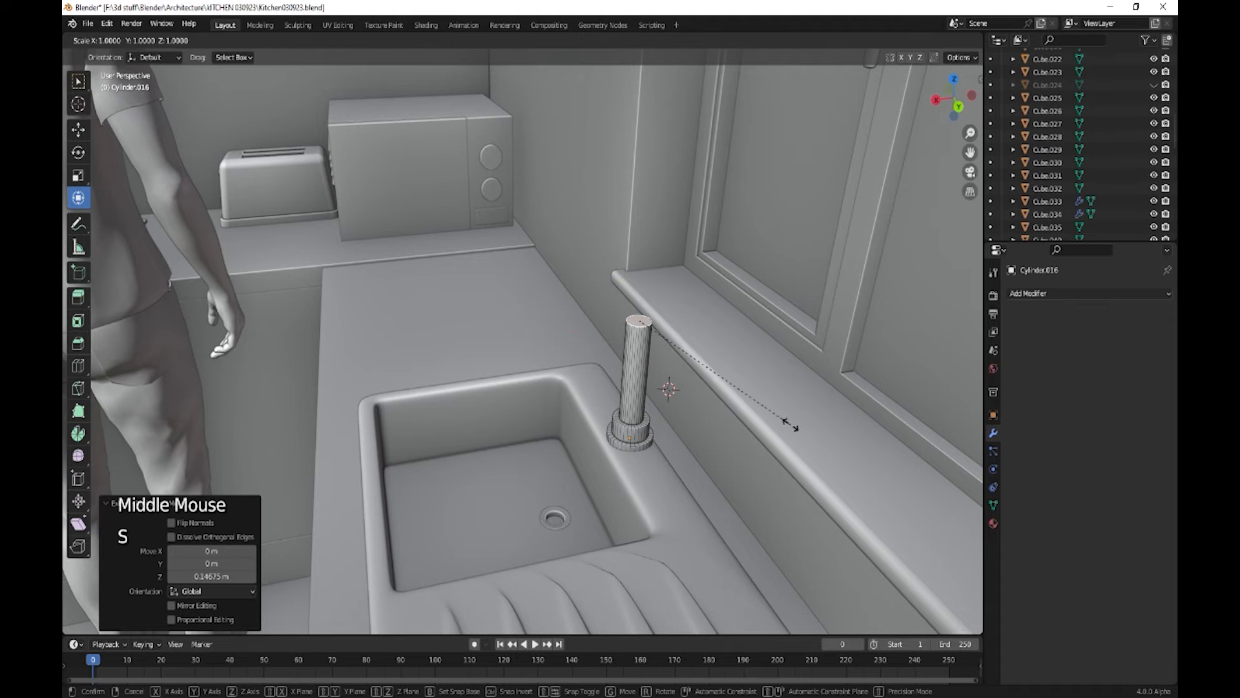
{"action": "left_click", "coordinate": [759, 404]}
Step: Place the 3D cursor on the basin-side edge of the pipe's top face
{"action": "middle_click_drag", "start_coordinate": [723, 401], "coordinate": [468, 367]}
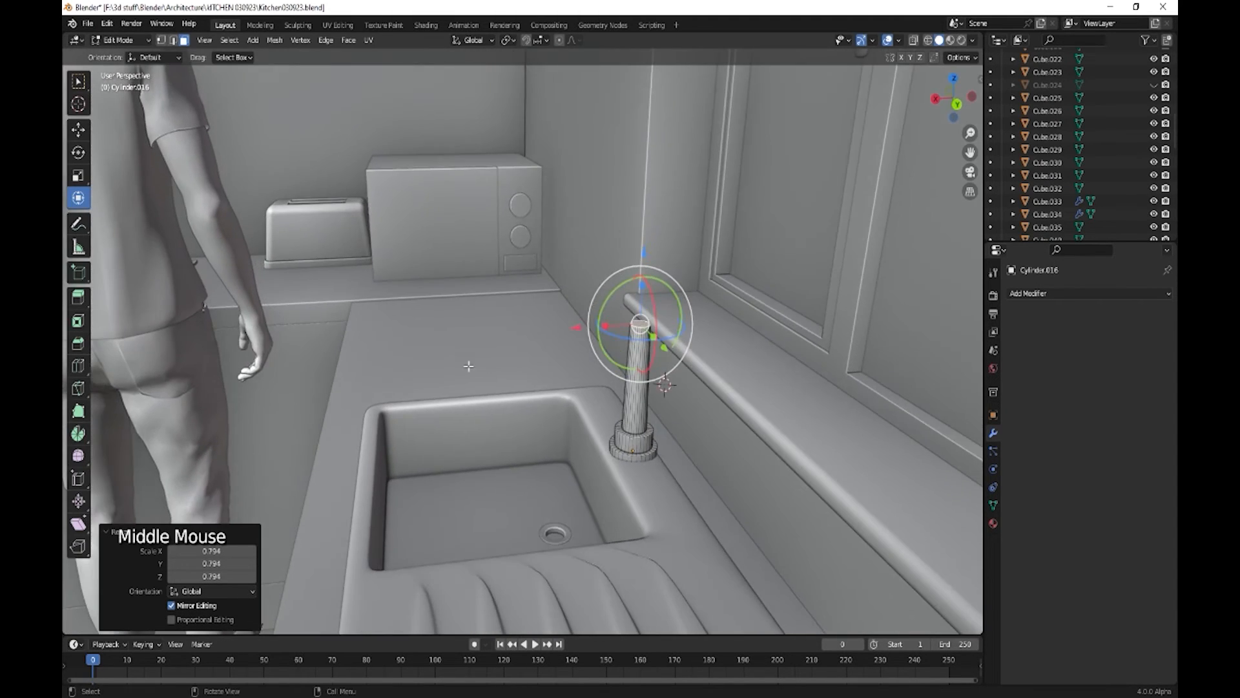
{"action": "left_click", "coordinate": [78, 105]}
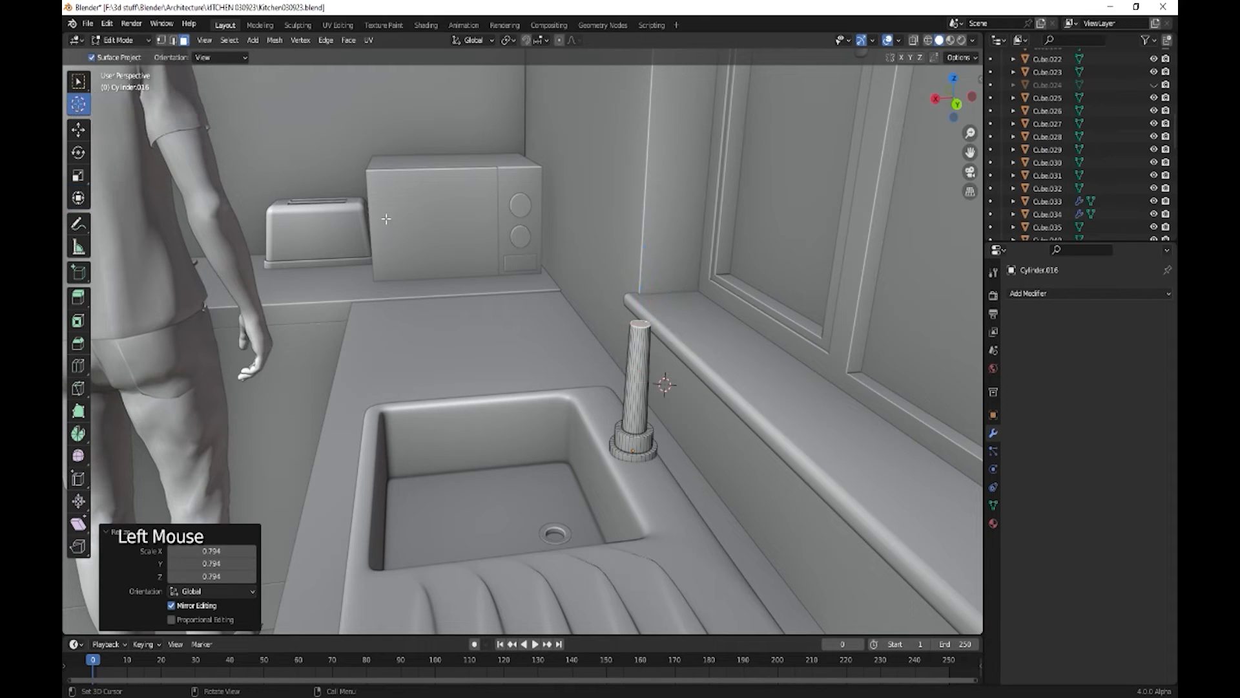
{"action": "scroll", "coordinate": [603, 278], "scroll_direction": "up", "scroll_amount": 4}
{"action": "middle_click_drag", "start_coordinate": [866, 443], "coordinate": [735, 372]}
{"action": "left_click", "coordinate": [760, 376]}
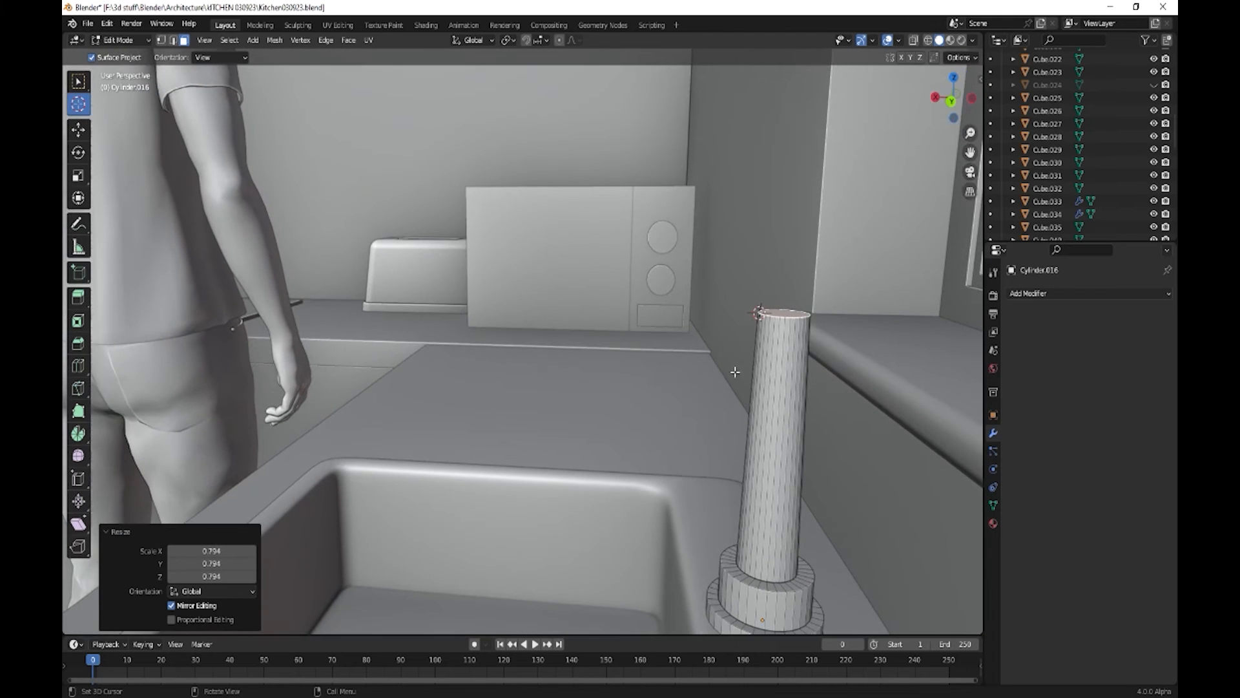
Step: Spin the pipe's top face around the Y axis about the 3D cursor, with 18 steps and an angle of -180°
{"action": "left_click", "coordinate": [80, 435]}
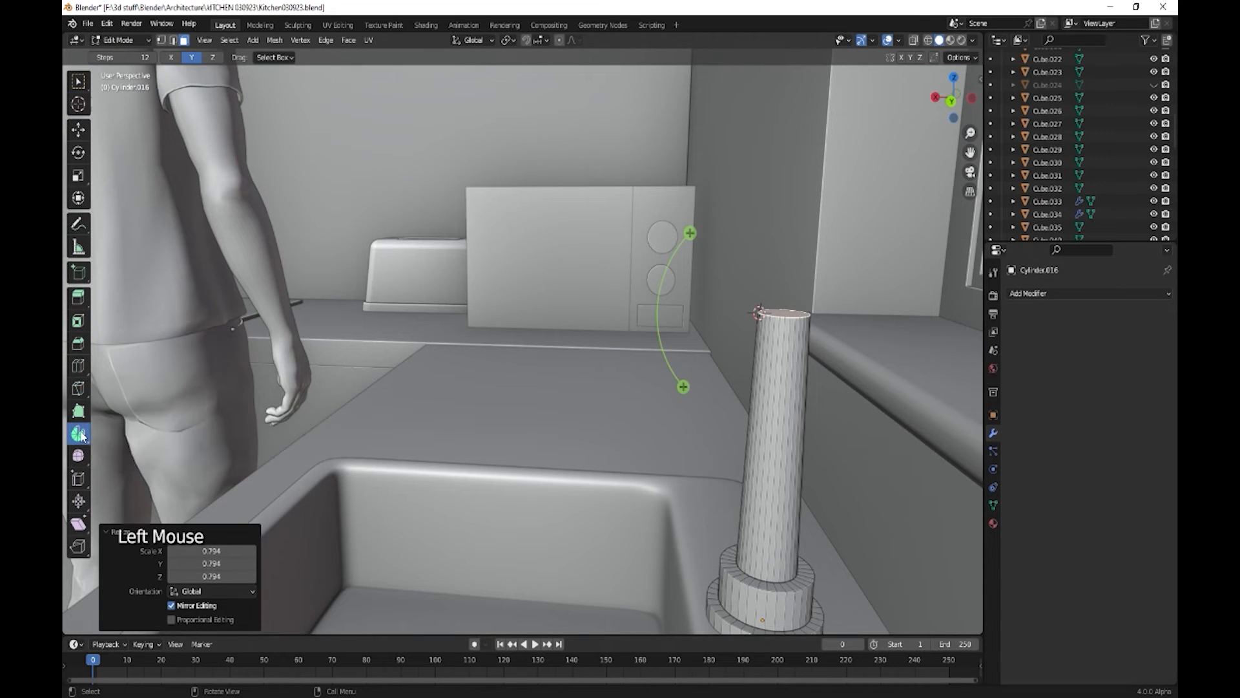
{"action": "middle_click_drag", "start_coordinate": [611, 329], "coordinate": [539, 272], "text": "shift"}
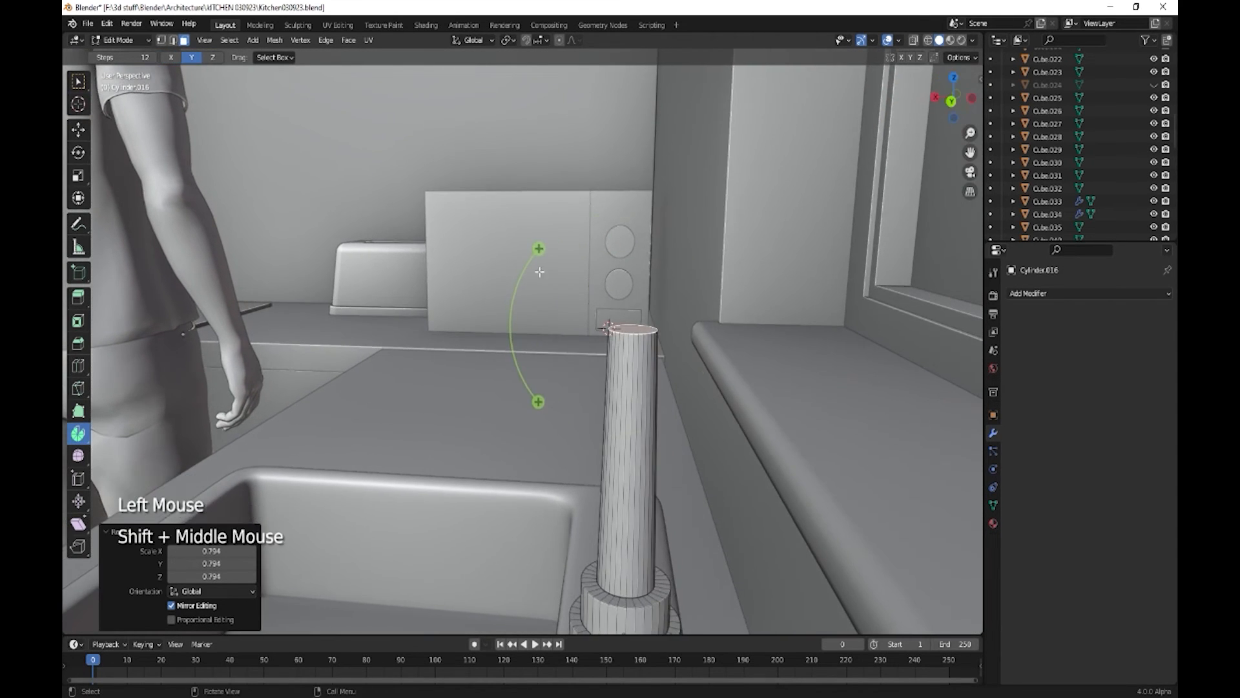
{"action": "left_click_drag", "start_coordinate": [540, 250], "coordinate": [684, 491]}
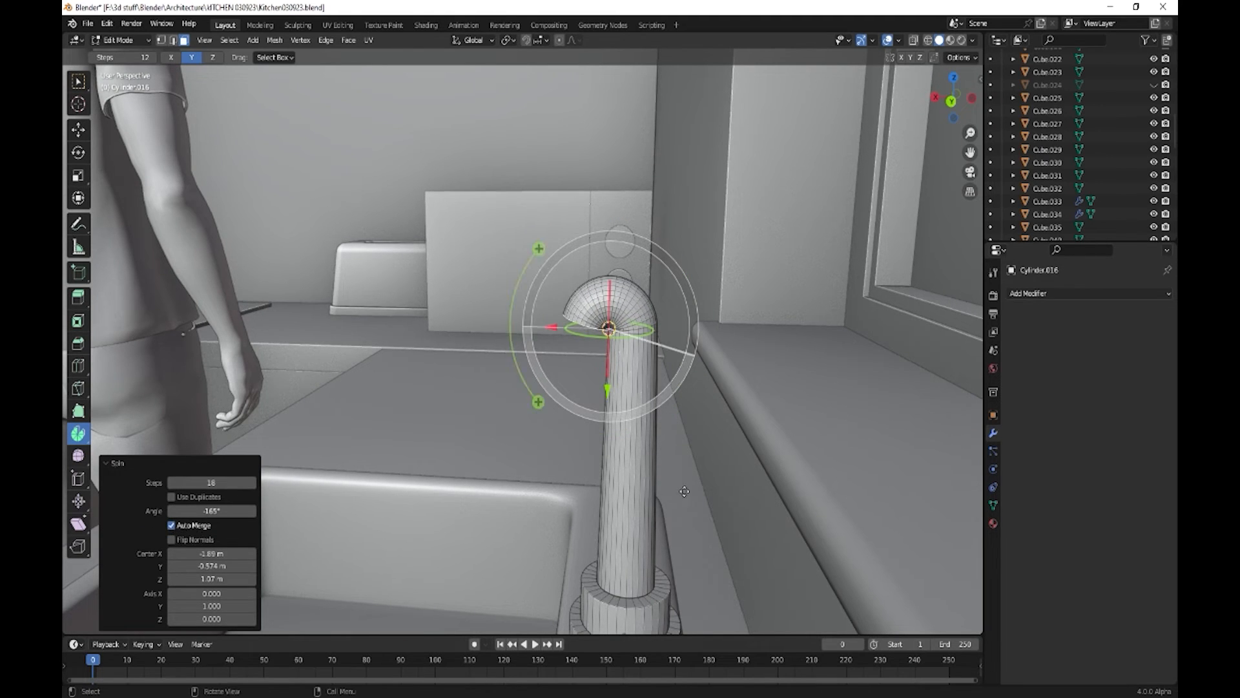
{"action": "left_click", "coordinate": [213, 510]}
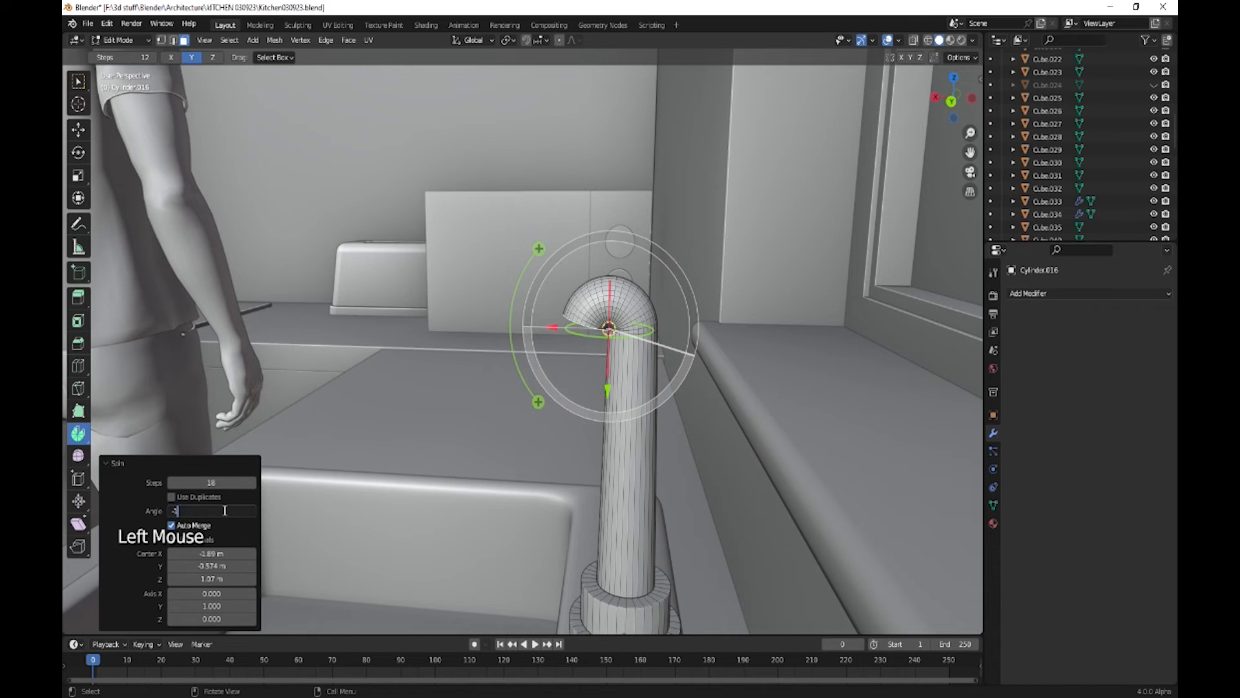
{"action": "key", "text": "Return"}
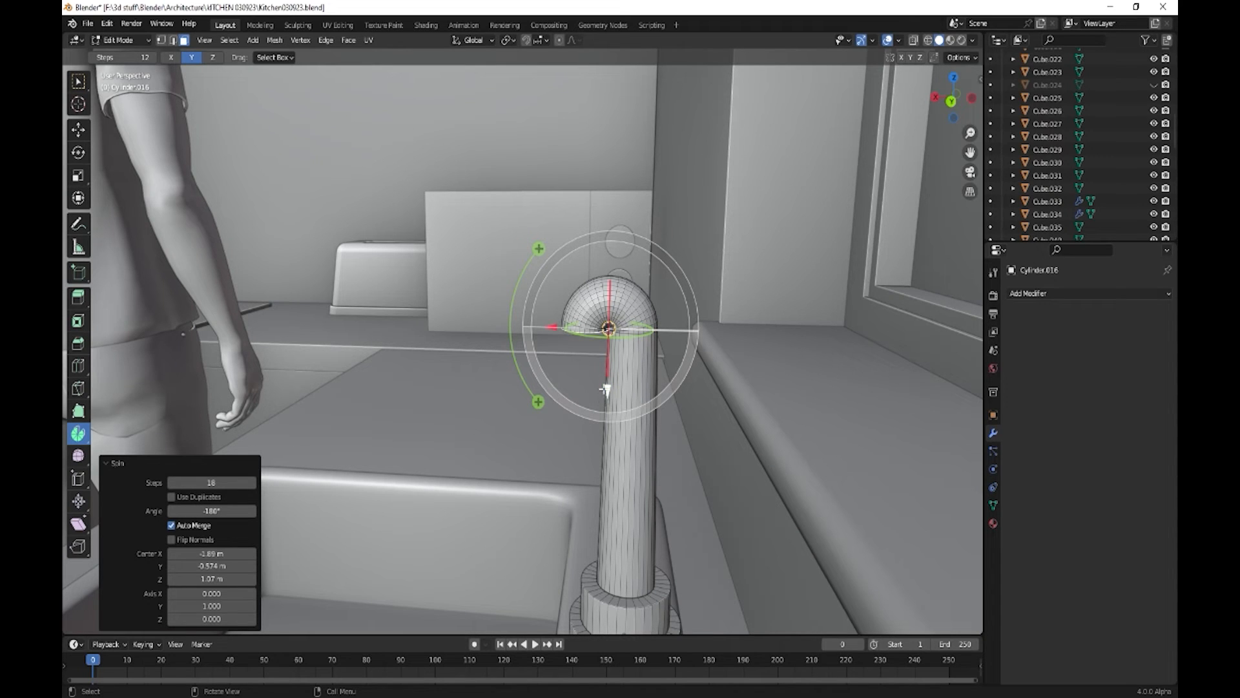
Step: Widen the spout's arc by moving the spin centre to about X -1.83 m and Z 1.08 m, and raise the steps to 23
{"action": "left_click_drag", "start_coordinate": [605, 389], "coordinate": [473, 309]}
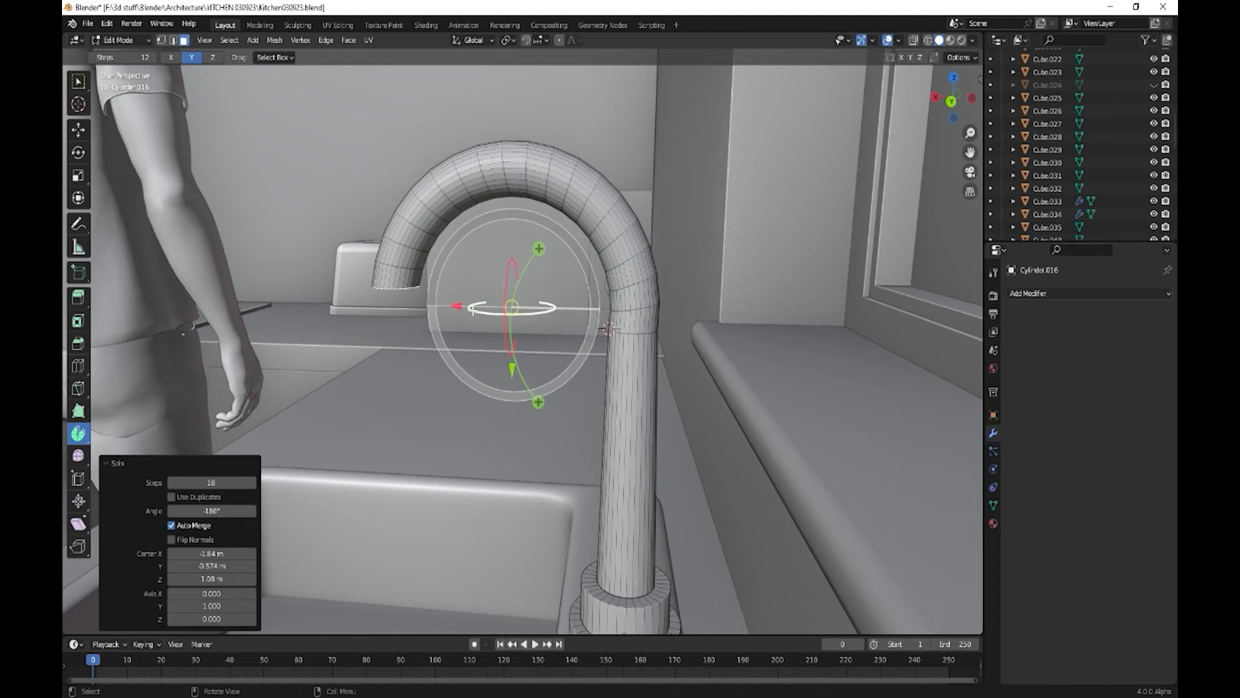
{"action": "left_click", "coordinate": [252, 483]}
{"action": "left_click", "coordinate": [252, 483]}
{"action": "left_click", "coordinate": [252, 483]}
{"action": "left_click", "coordinate": [252, 484]}
{"action": "left_click", "coordinate": [252, 483]}
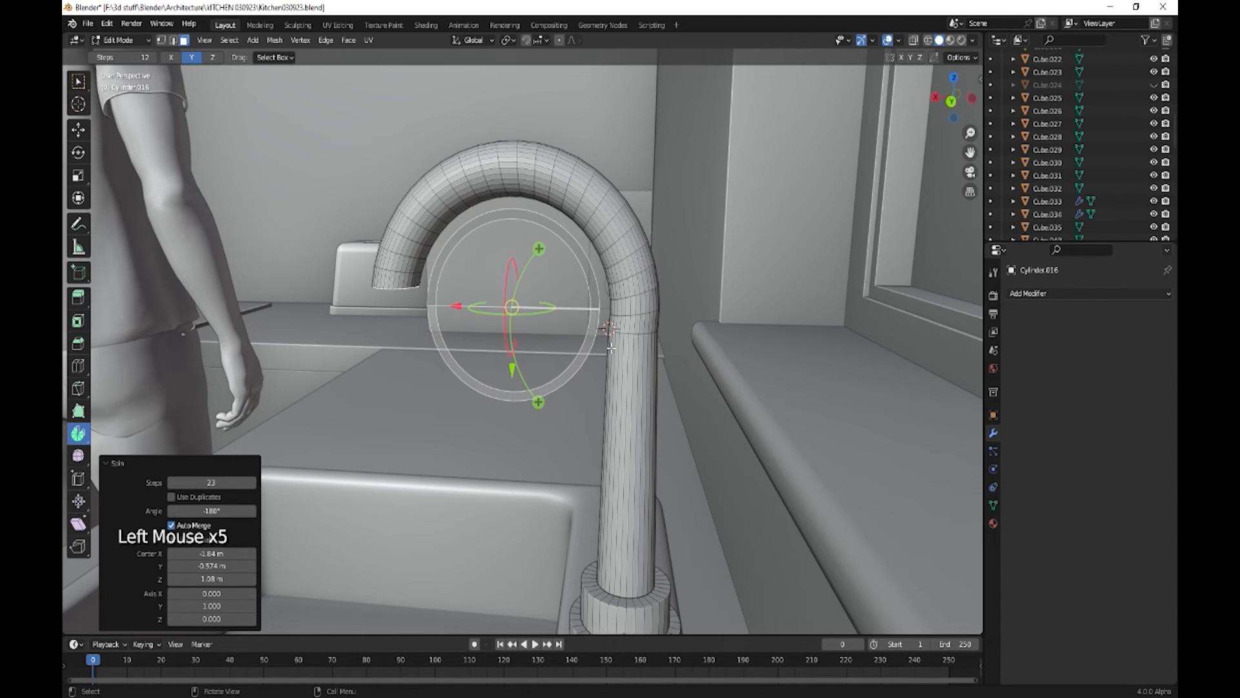
{"action": "left_click_drag", "start_coordinate": [447, 305], "coordinate": [447, 308]}
{"action": "left_click_drag", "start_coordinate": [499, 367], "coordinate": [501, 382]}
{"action": "scroll", "coordinate": [460, 486], "scroll_direction": "down", "scroll_amount": 3}
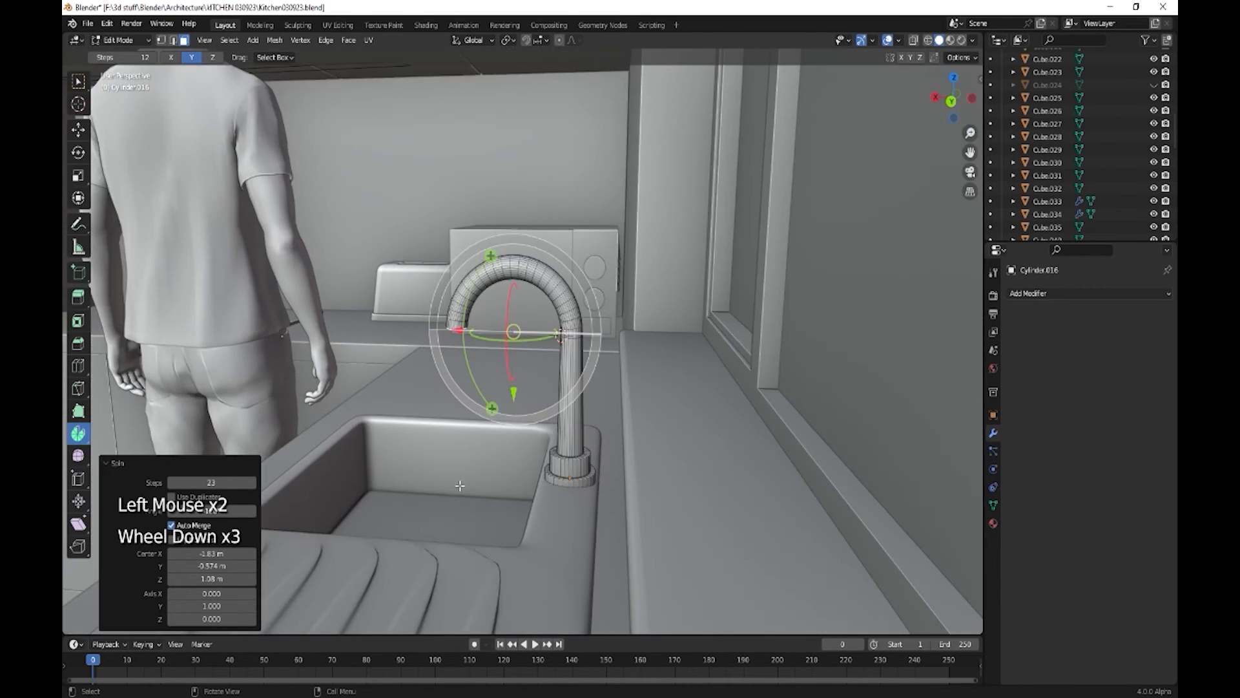
{"action": "middle_click_drag", "start_coordinate": [459, 485], "coordinate": [563, 503]}
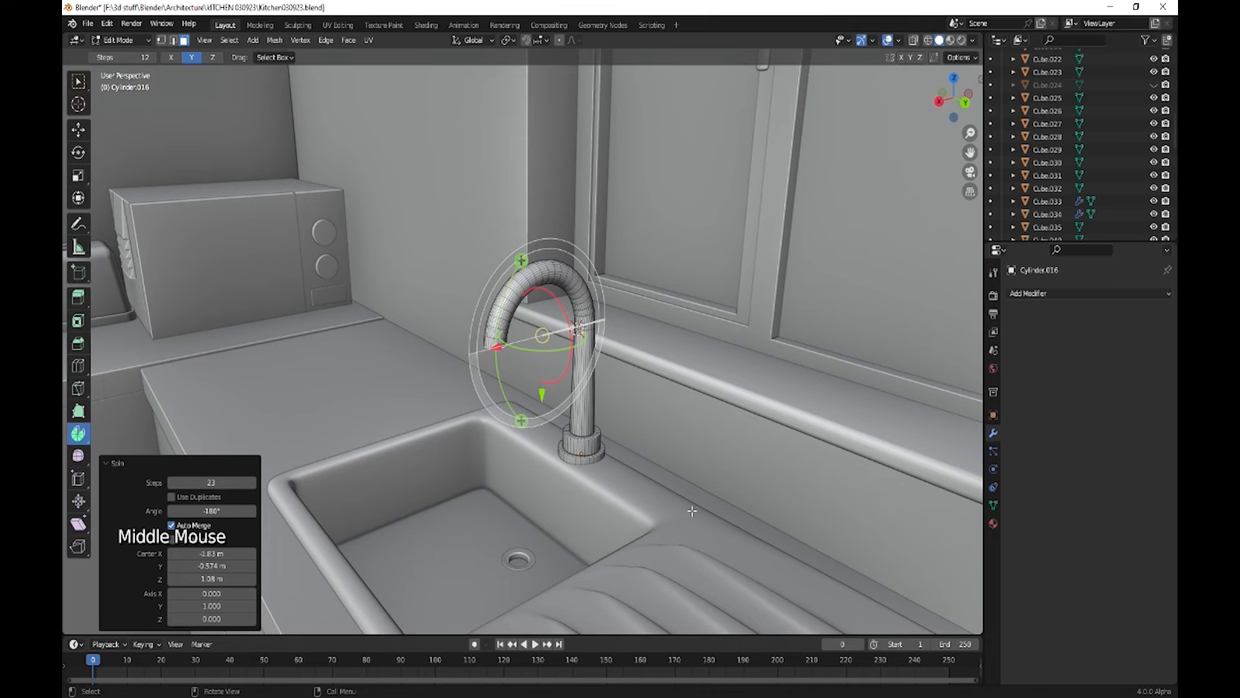
Step: Select the ring of faces on top of the tap's collar and raise it slightly along Z to make the collar taller
{"action": "scroll", "coordinate": [644, 465], "scroll_direction": "up", "scroll_amount": 2}
{"action": "key", "text": "Tab"}
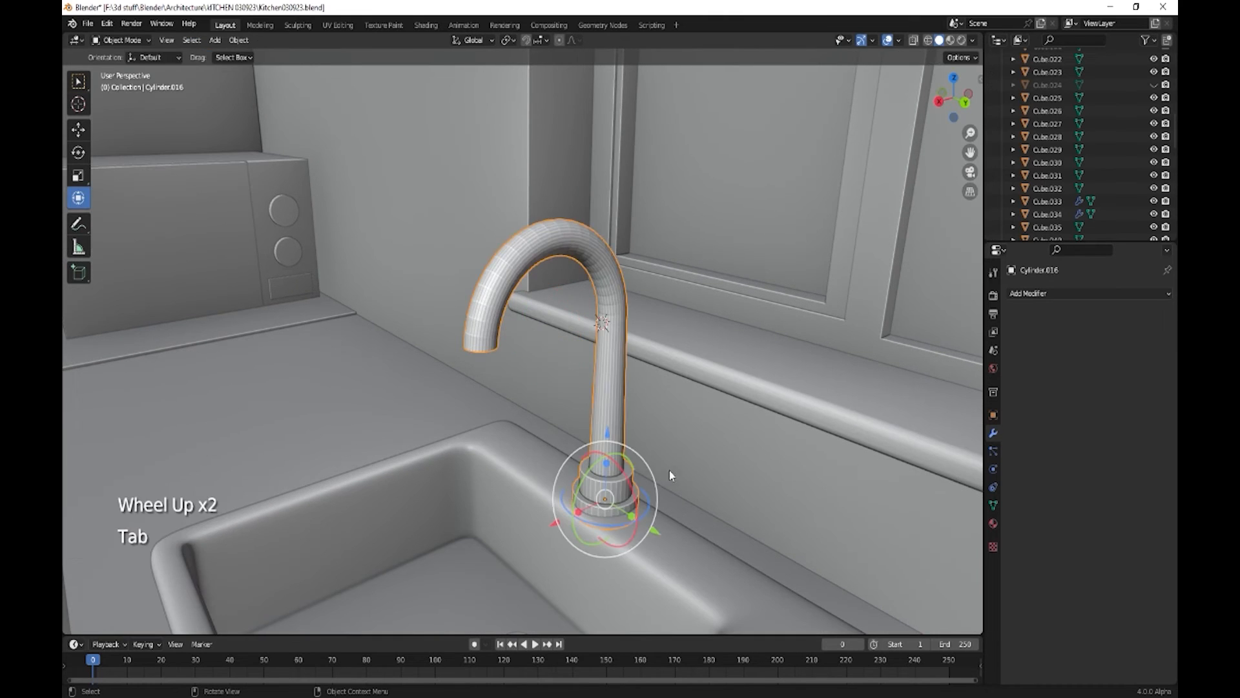
{"action": "key", "text": "Tab"}
{"action": "left_click", "coordinate": [630, 478], "text": "alt"}
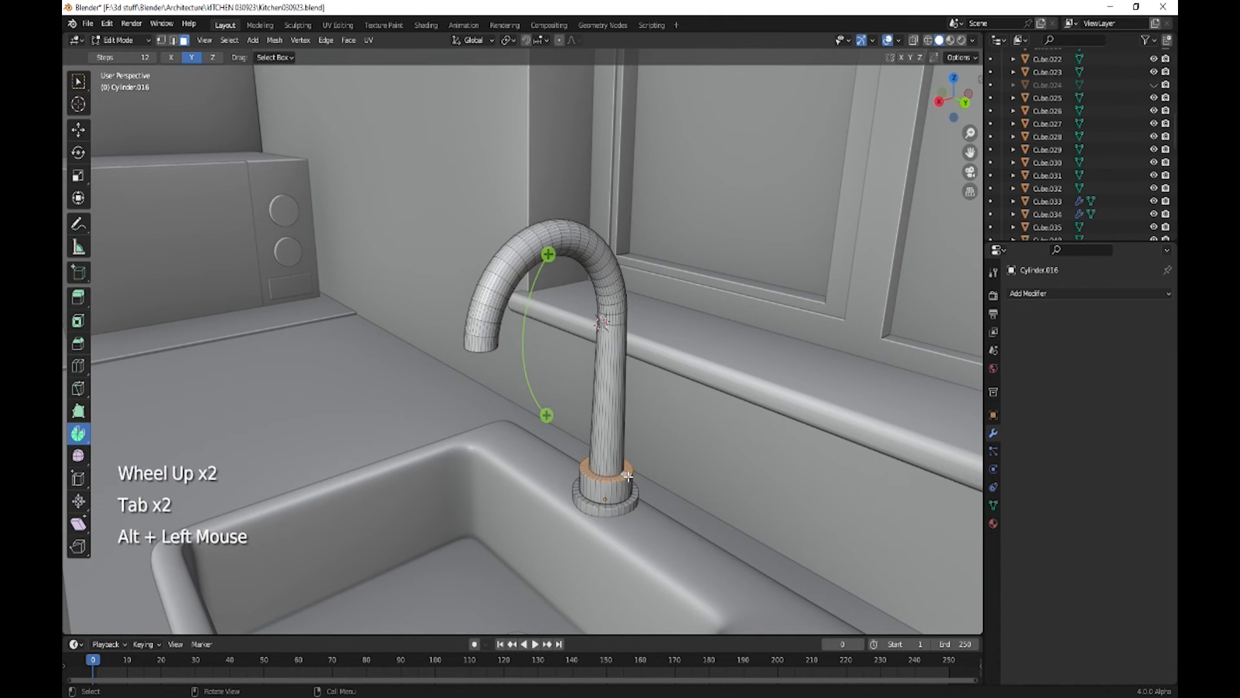
{"action": "middle_click_drag", "start_coordinate": [630, 478], "coordinate": [636, 489]}
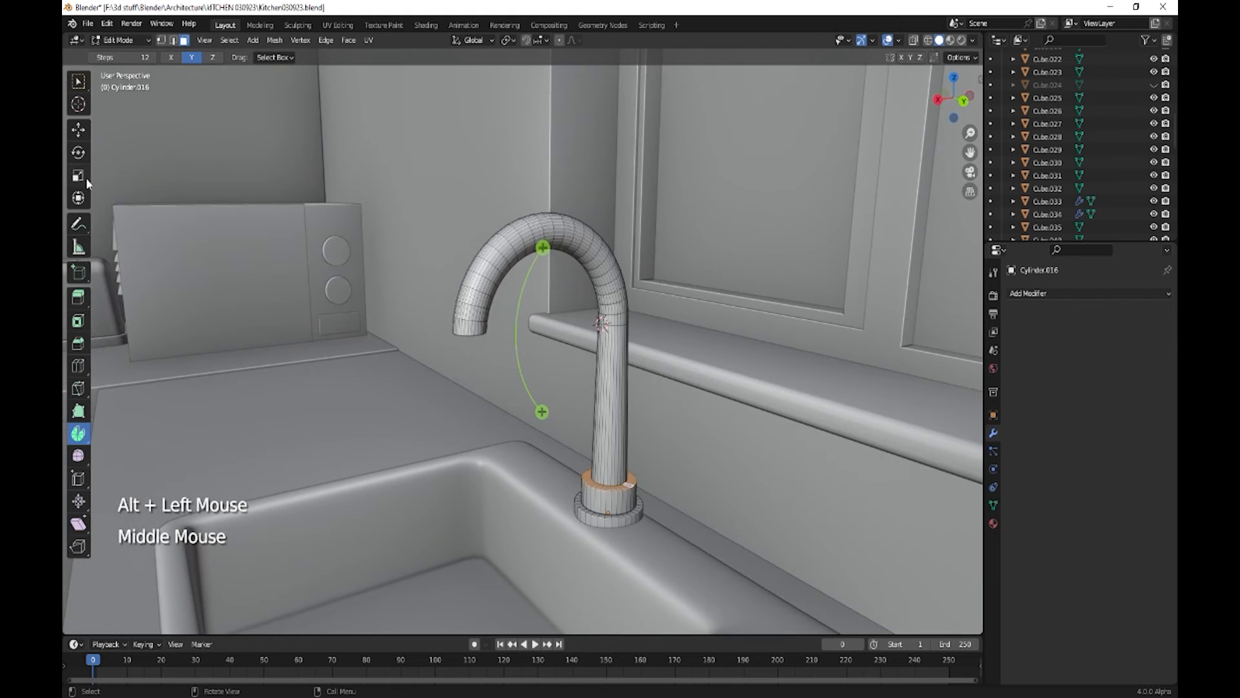
{"action": "left_click", "coordinate": [78, 197]}
{"action": "left_click_drag", "start_coordinate": [607, 419], "coordinate": [609, 394]}
{"action": "key", "text": "Tab"}
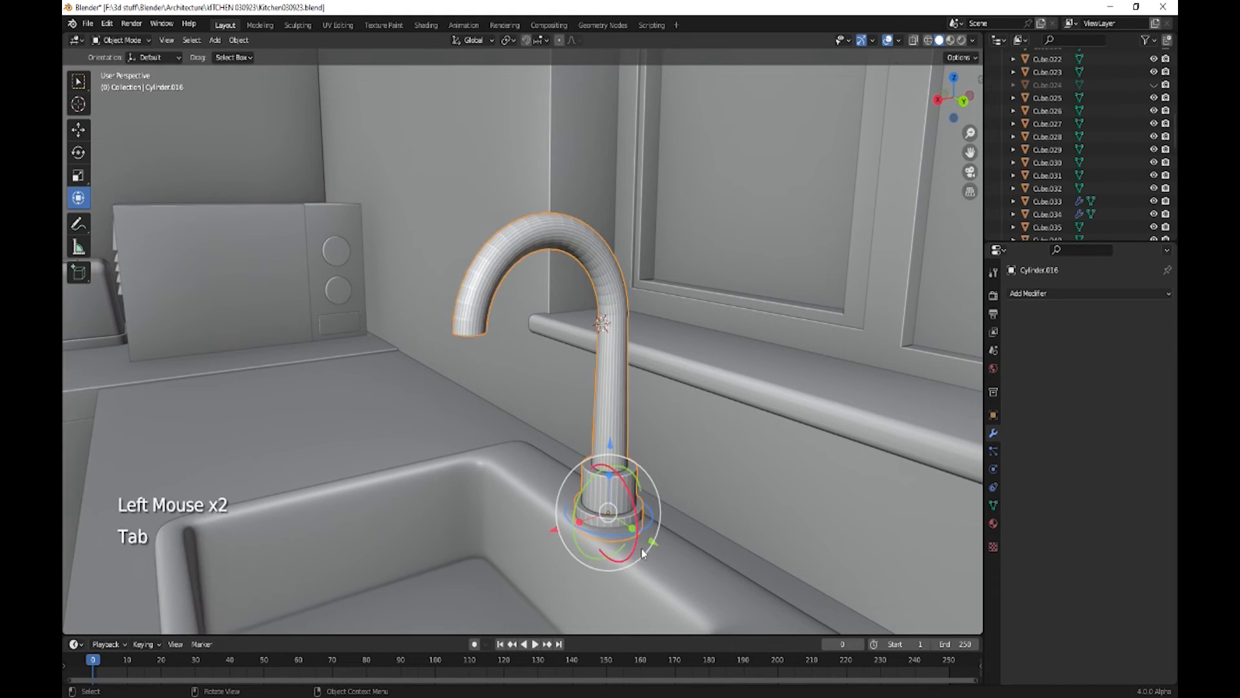
Step: Add a mesh cylinder at the 3D cursor and scale it by about -0.020
{"action": "key", "text": "shift+a"}
{"action": "mouse_move", "coordinate": [630, 433]}
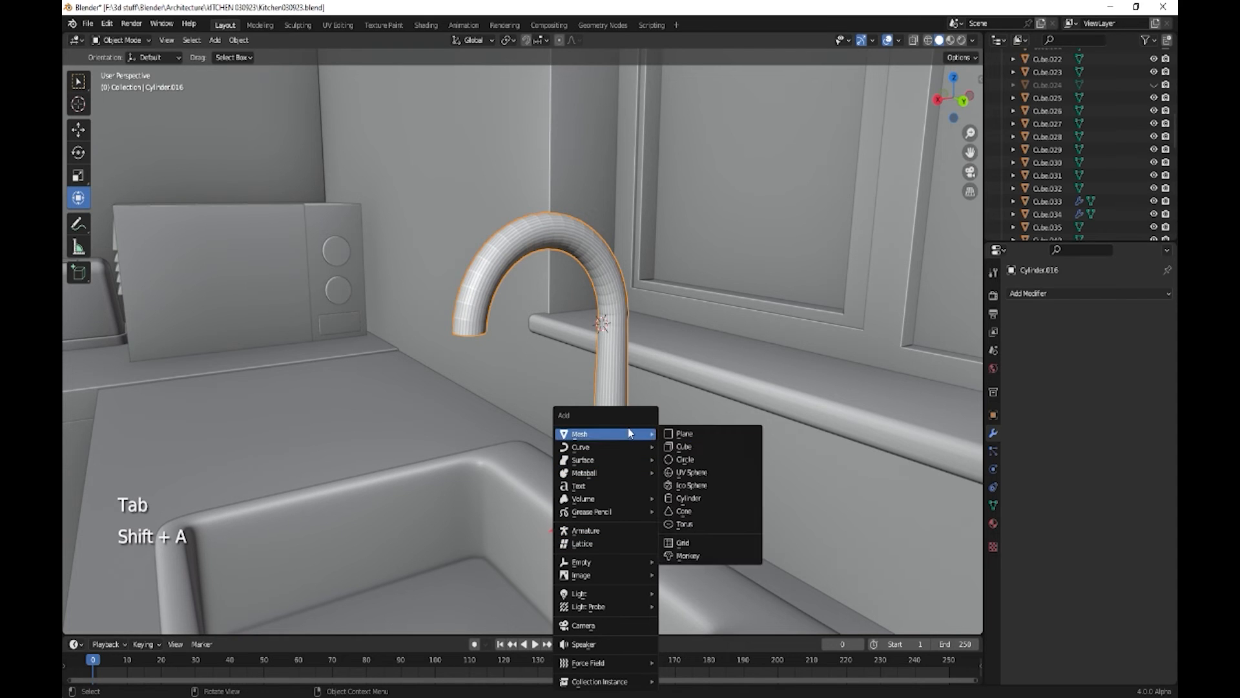
{"action": "left_click", "coordinate": [695, 500]}
{"action": "key", "text": "s"}
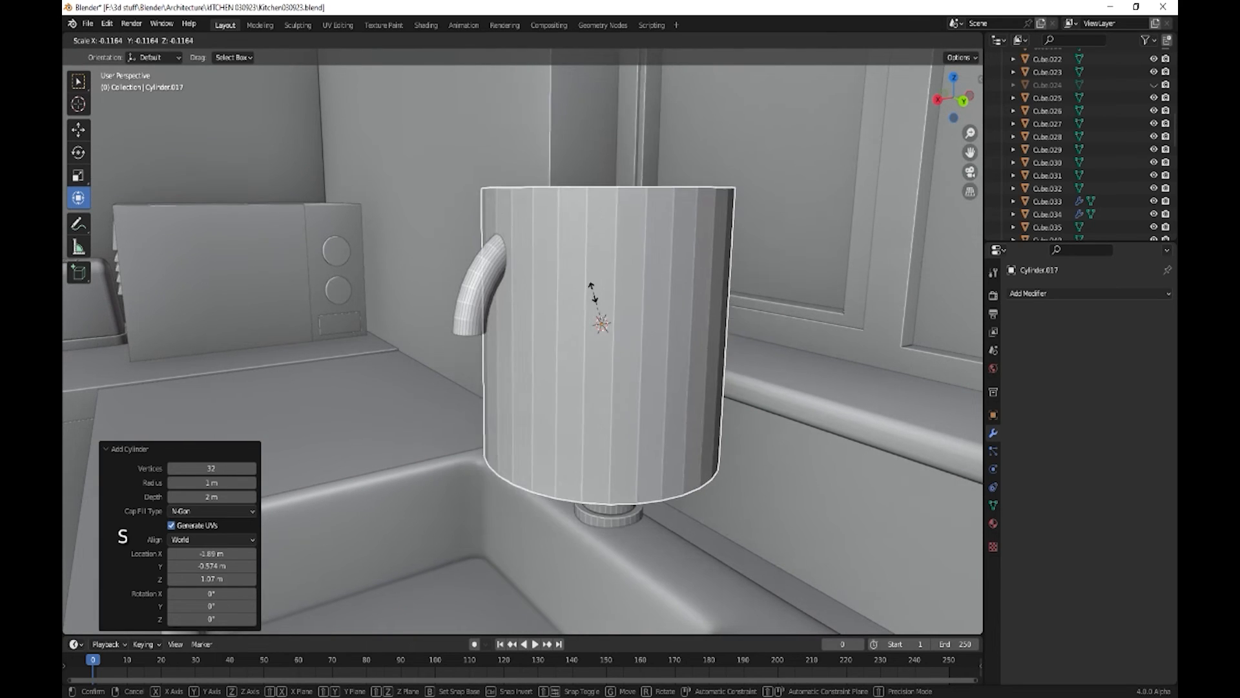
{"action": "left_click", "coordinate": [605, 326]}
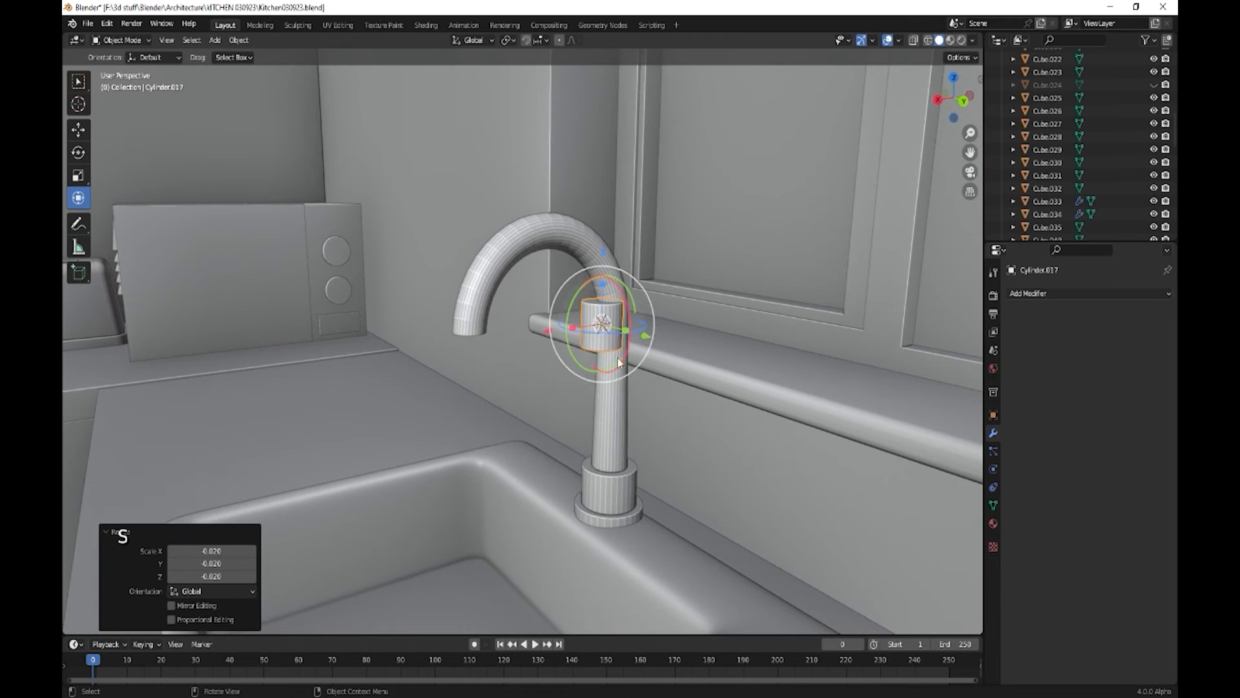
Step: Rotate the small cylinder 90° about X and move it into the tap's collar, about 0.155 m down and 0.013 m along negative X
{"action": "type", "text": "r"}
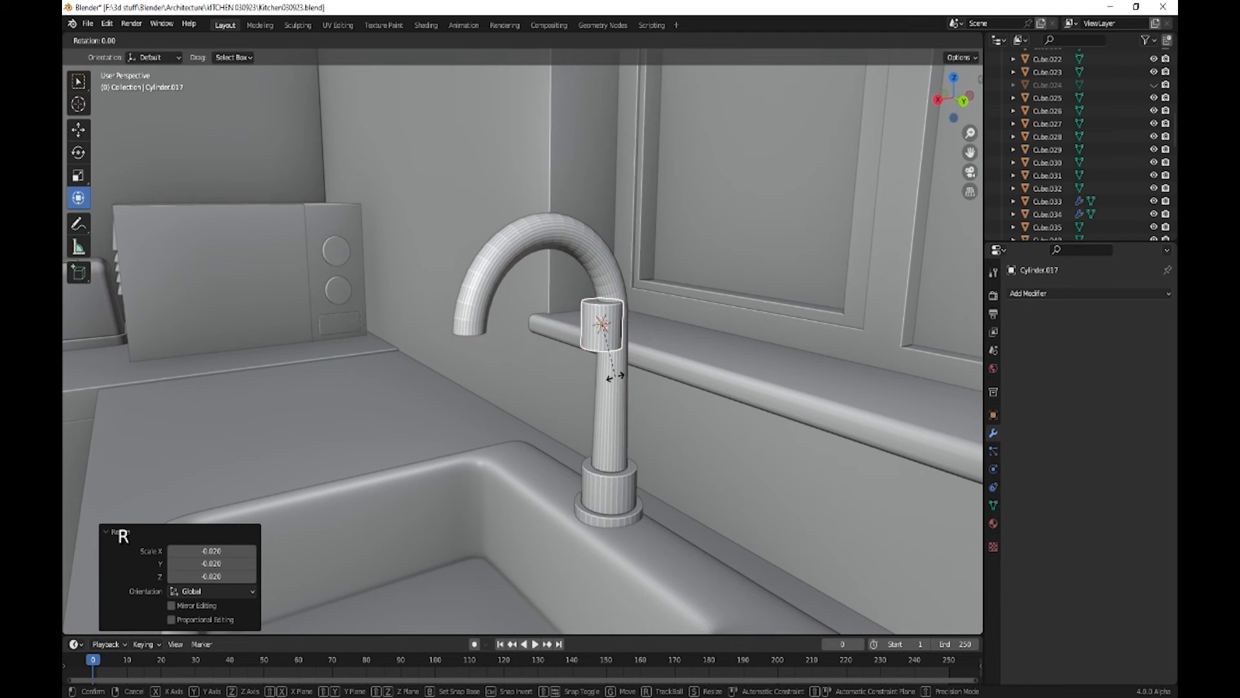
{"action": "type", "text": "x90"}
{"action": "left_click", "coordinate": [614, 375]}
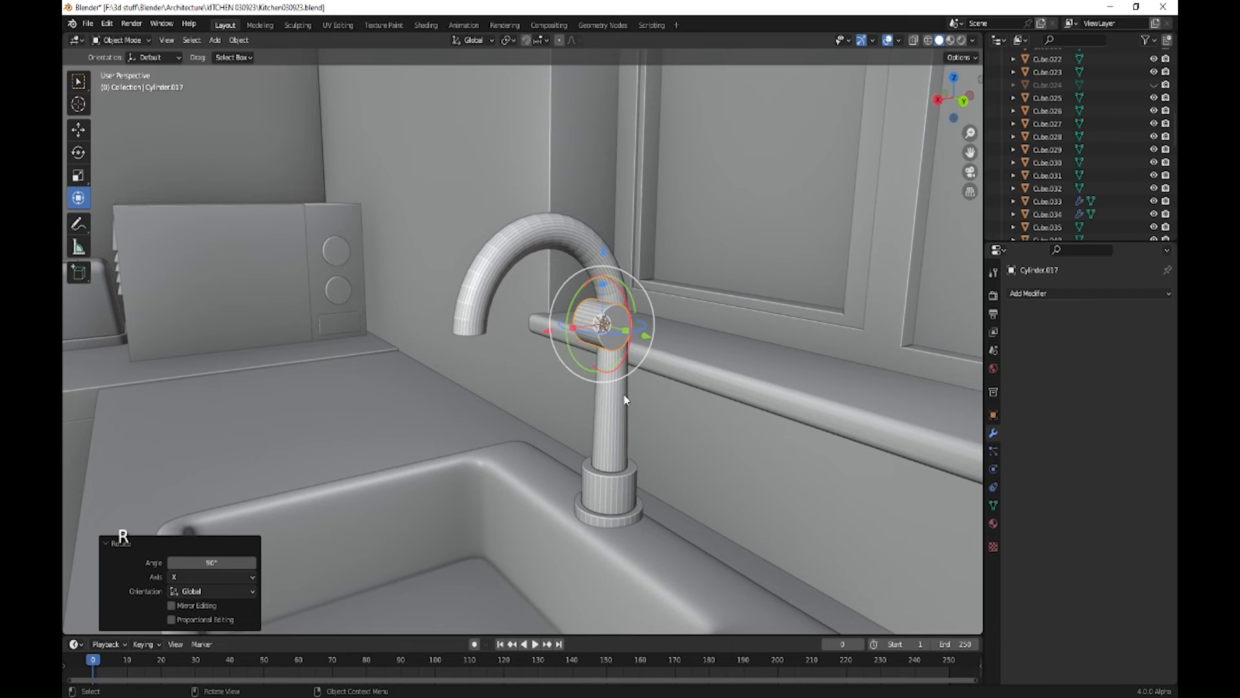
{"action": "left_click_drag", "start_coordinate": [601, 272], "coordinate": [588, 419]}
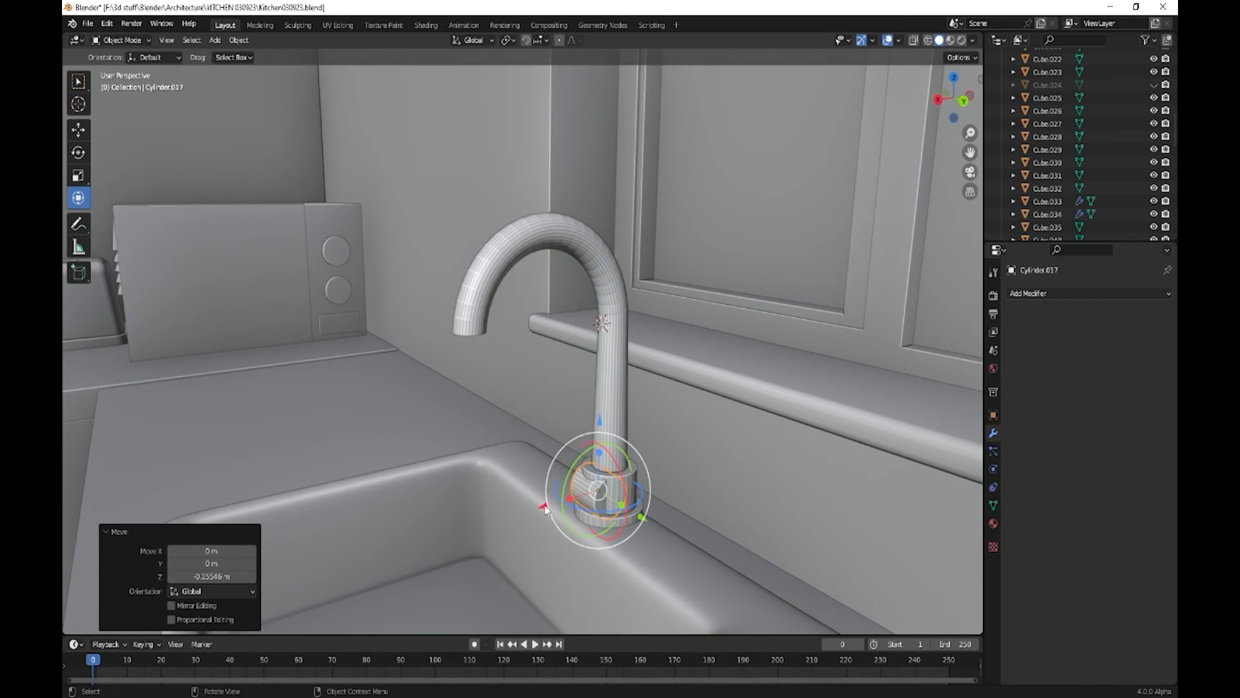
{"action": "left_click_drag", "start_coordinate": [551, 498], "coordinate": [557, 502]}
{"action": "middle_click_drag", "start_coordinate": [557, 501], "coordinate": [620, 472]}
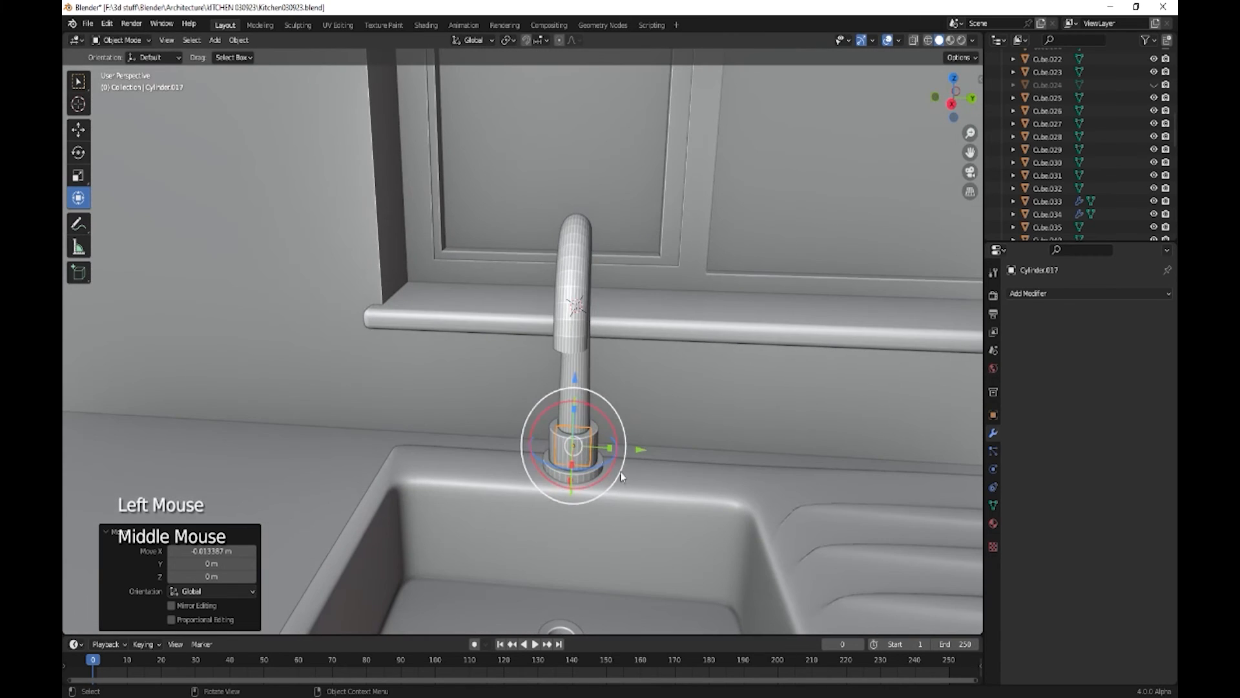
Step: Scale the horizontal cylinder by 3.55 along Y so it protrudes from both sides of the collar
{"action": "left_click_drag", "start_coordinate": [611, 454], "coordinate": [700, 462]}
{"action": "middle_click_drag", "start_coordinate": [691, 506], "coordinate": [610, 504]}
{"action": "scroll", "coordinate": [601, 507], "scroll_direction": "down", "scroll_amount": 4}
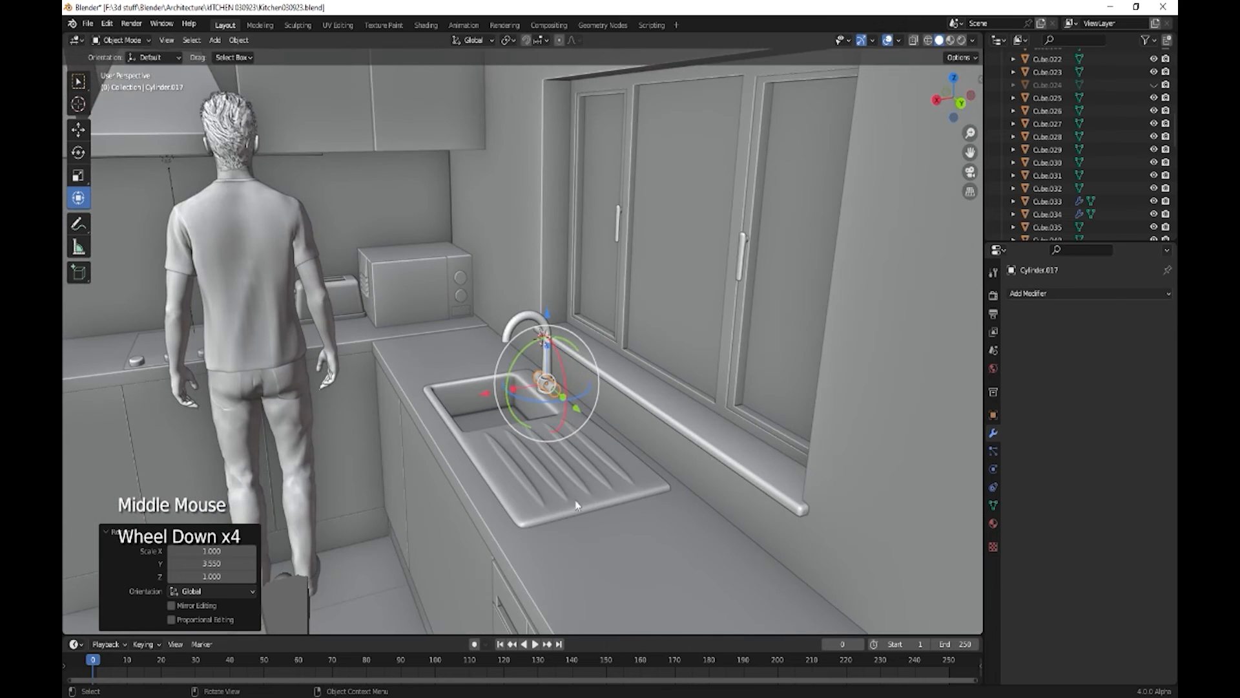
{"action": "scroll", "coordinate": [544, 470], "scroll_direction": "up", "scroll_amount": 4}
{"action": "middle_click_drag", "start_coordinate": [545, 470], "coordinate": [683, 527]}
{"action": "scroll", "coordinate": [610, 478], "scroll_direction": "up", "scroll_amount": 2}
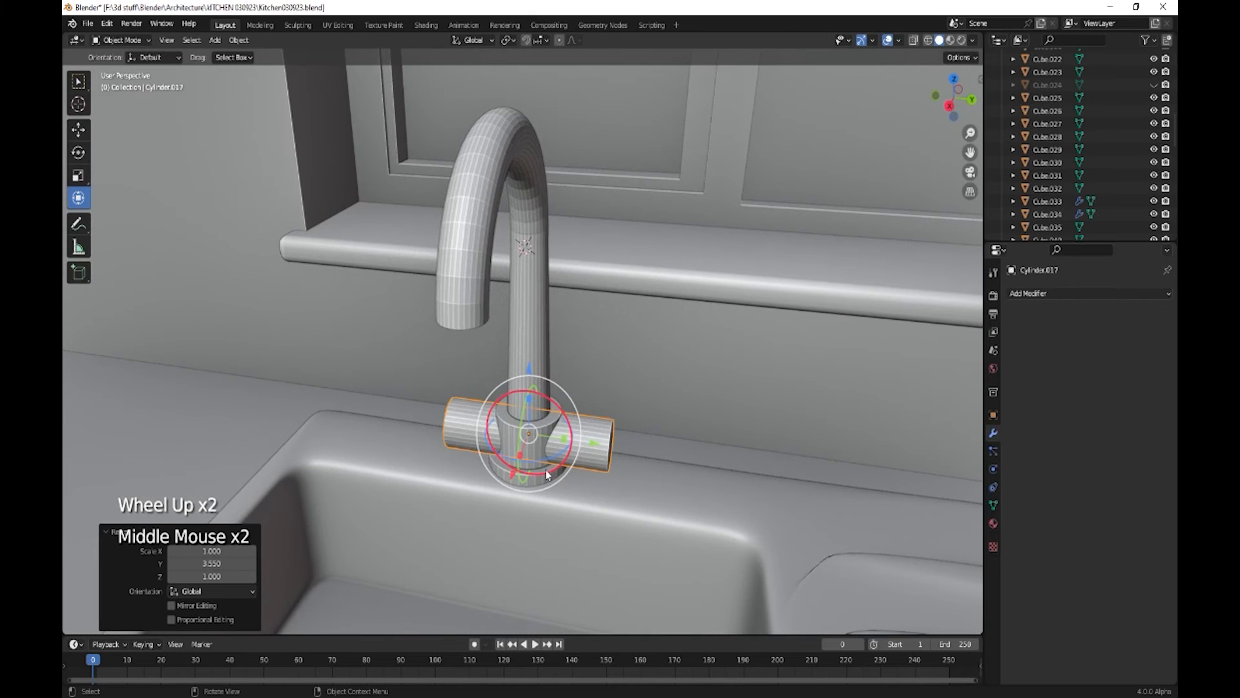
Step: Cut two edge loops around the horizontal cylinder and scale them apart by about 1.3 along Y
{"action": "key", "text": "Tab"}
{"action": "key", "text": "ctrl+r"}
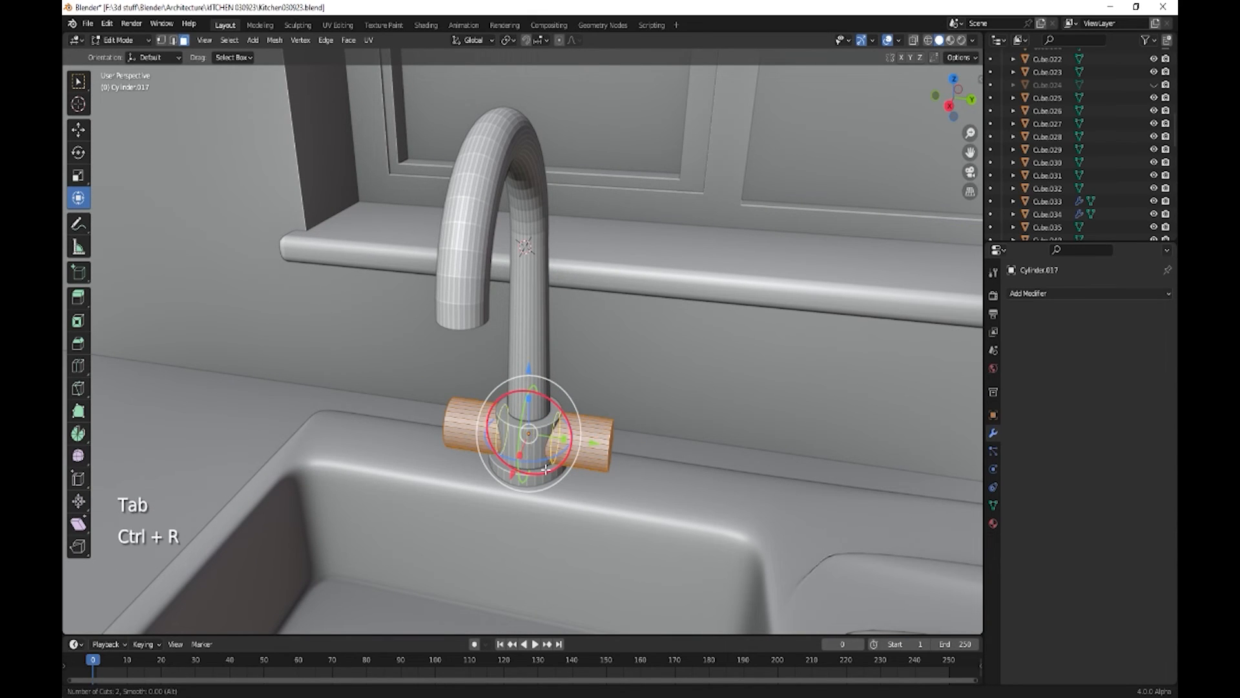
{"action": "left_click", "coordinate": [546, 470]}
{"action": "right_click", "coordinate": [562, 473]}
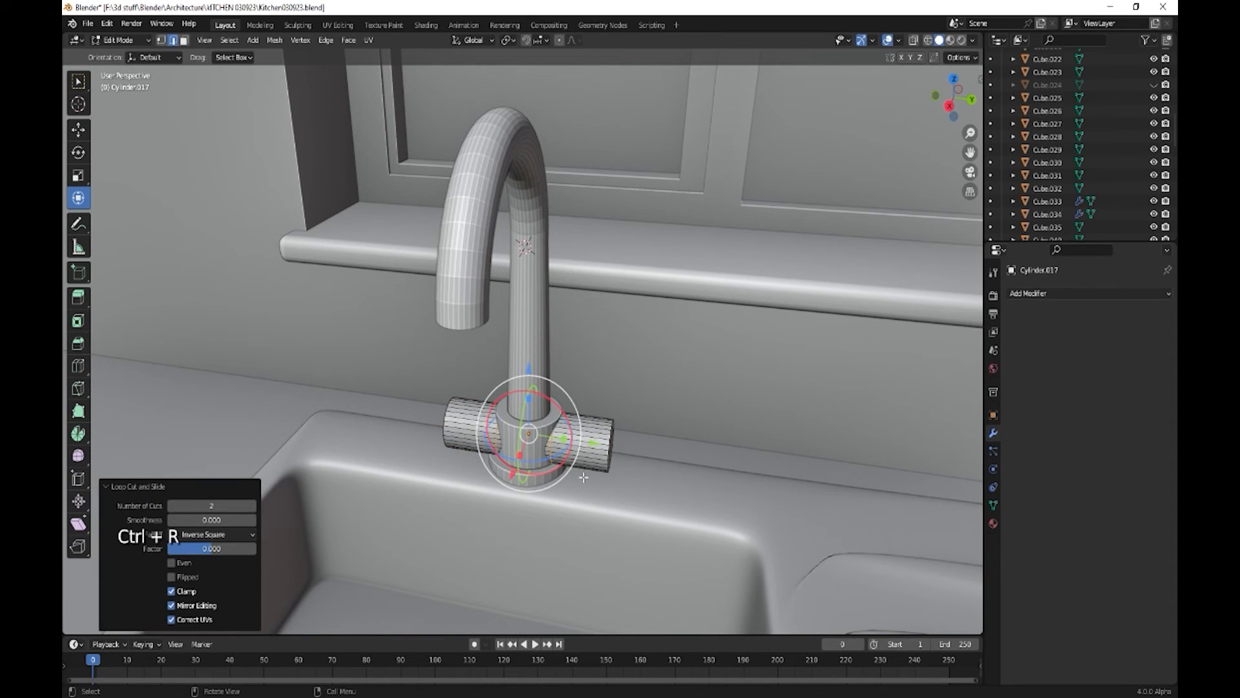
{"action": "key", "text": "s"}
{"action": "key", "text": "y"}
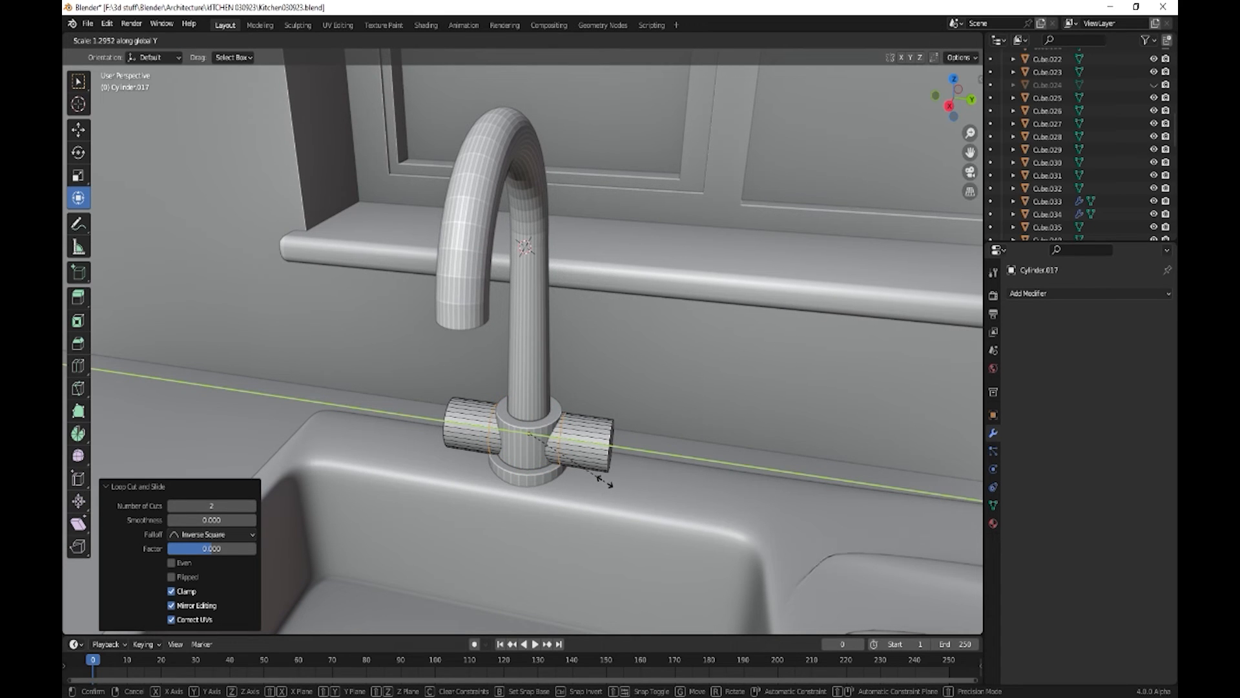
{"action": "left_click", "coordinate": [606, 482]}
Step: Extrude one narrow upper face on each outer end of the horizontal cylinder about 0.049 m upward as tap levers
{"action": "mouse_move", "coordinate": [606, 481]}
{"action": "middle_mouse_down"}
{"action": "mouse_move", "coordinate": [642, 448]}
{"action": "mouse_move", "coordinate": [590, 476]}
{"action": "middle_mouse_up"}
{"action": "scroll", "coordinate": [590, 477], "scroll_direction": "up", "scroll_amount": 2}
{"action": "middle_click_drag", "start_coordinate": [673, 479], "coordinate": [672, 502]}
{"action": "key", "text": "3"}
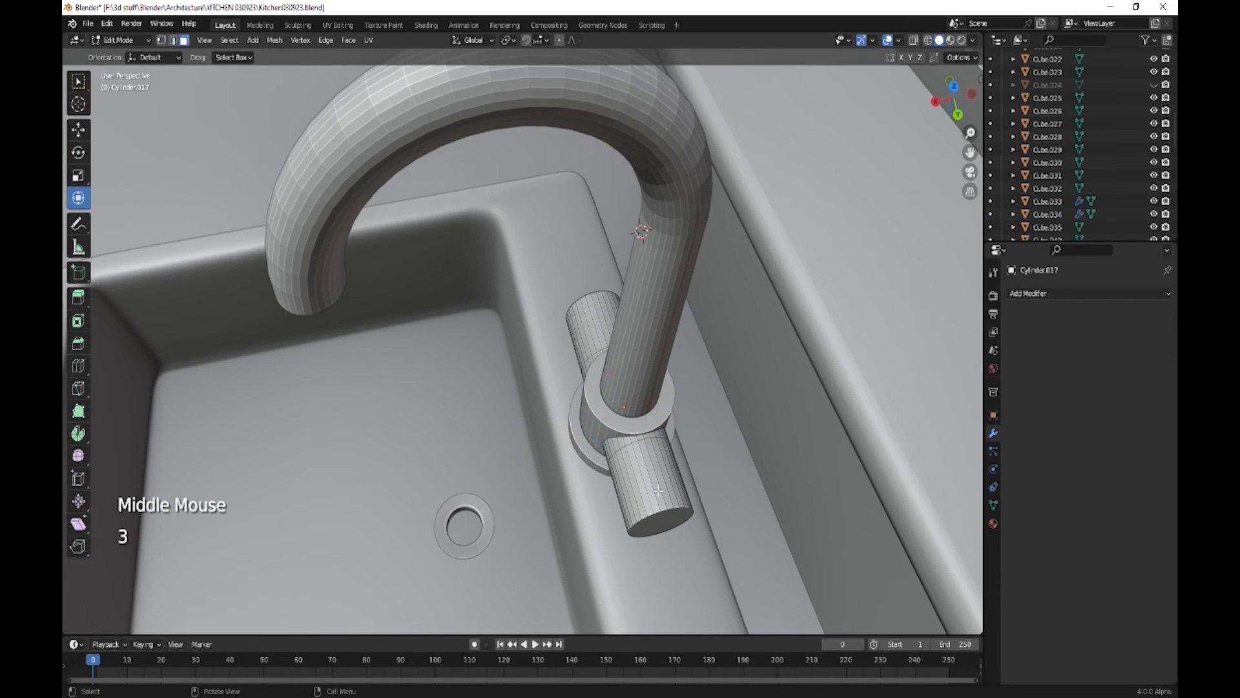
{"action": "left_click", "coordinate": [658, 491]}
{"action": "middle_click_drag", "start_coordinate": [669, 494], "coordinate": [744, 479]}
{"action": "middle_click_drag", "start_coordinate": [494, 444], "coordinate": [566, 442], "text": "shift"}
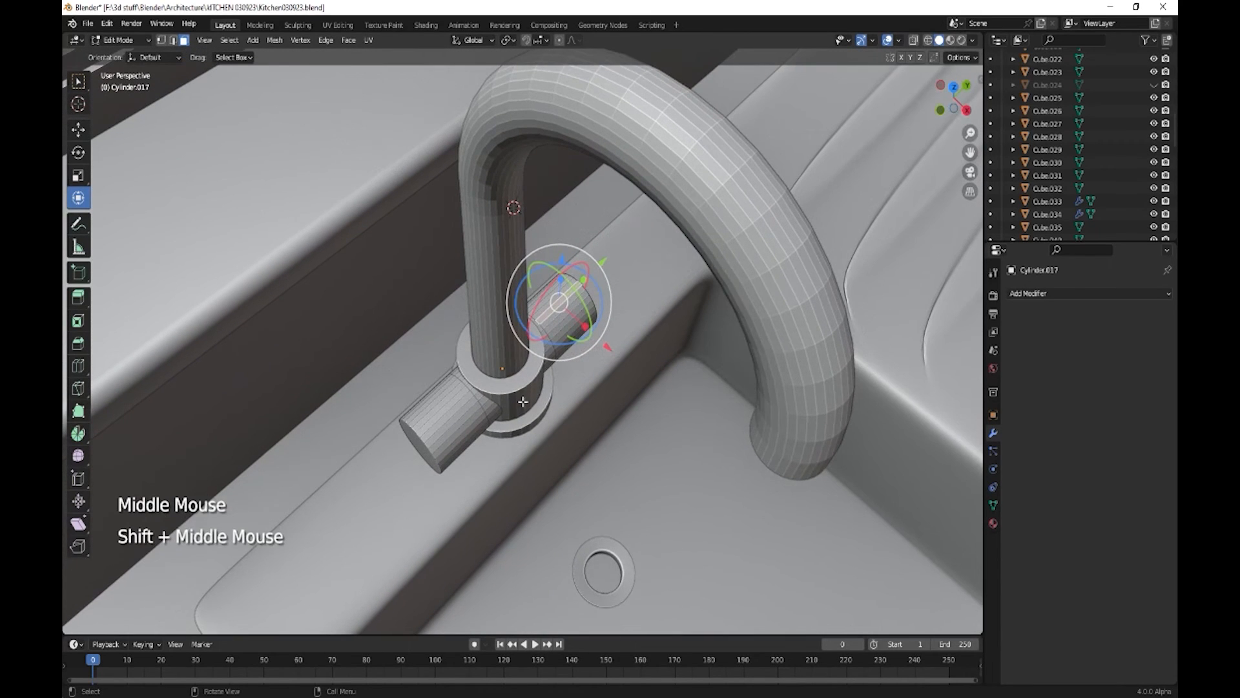
{"action": "left_click", "coordinate": [460, 388], "text": "shift"}
{"action": "middle_click_drag", "start_coordinate": [460, 387], "coordinate": [567, 406]}
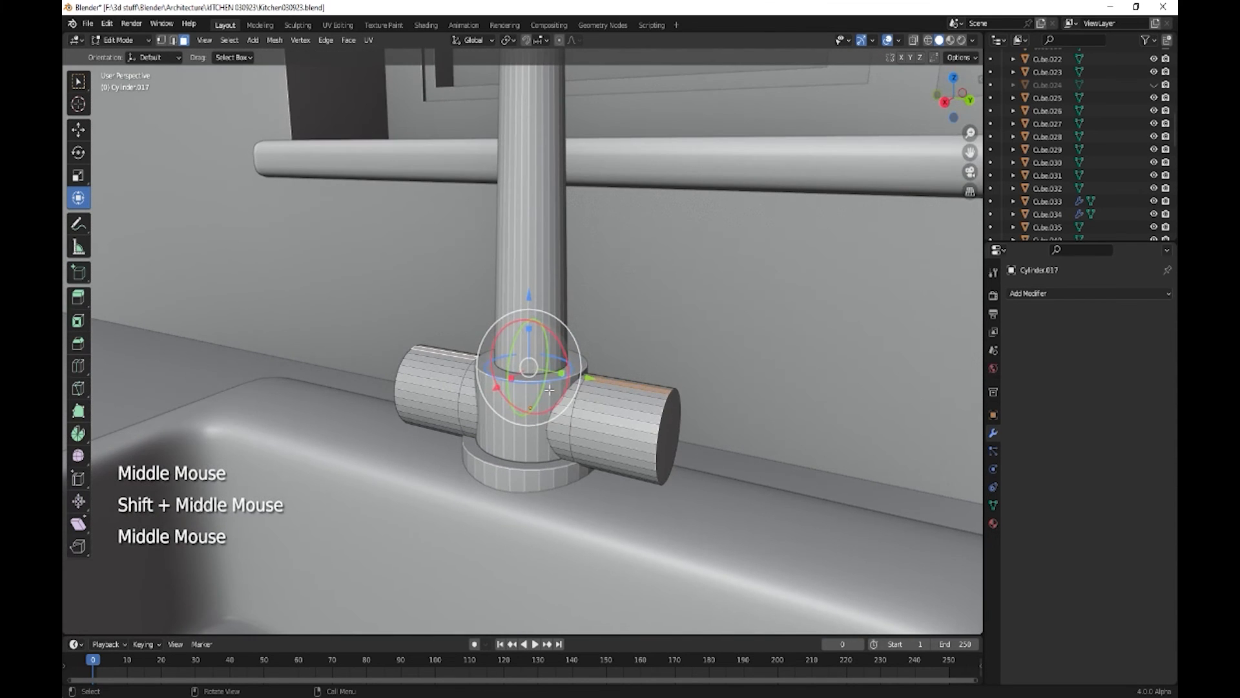
{"action": "key", "text": "e"}
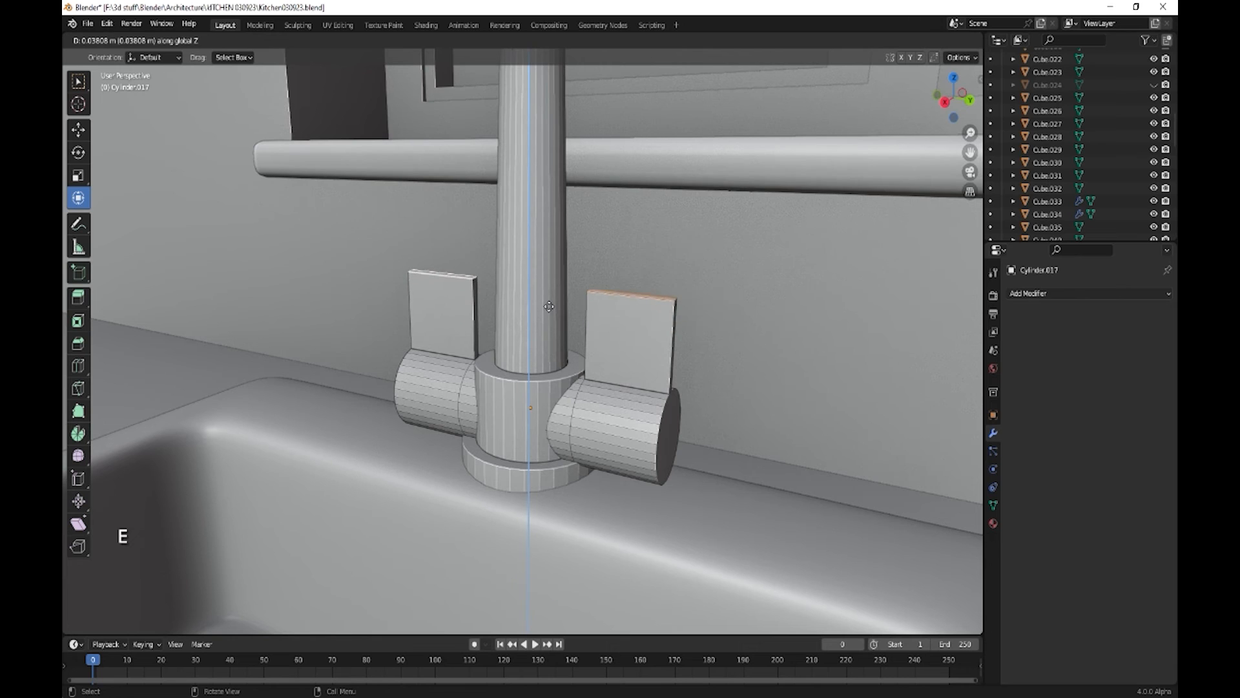
{"action": "left_click", "coordinate": [550, 283]}
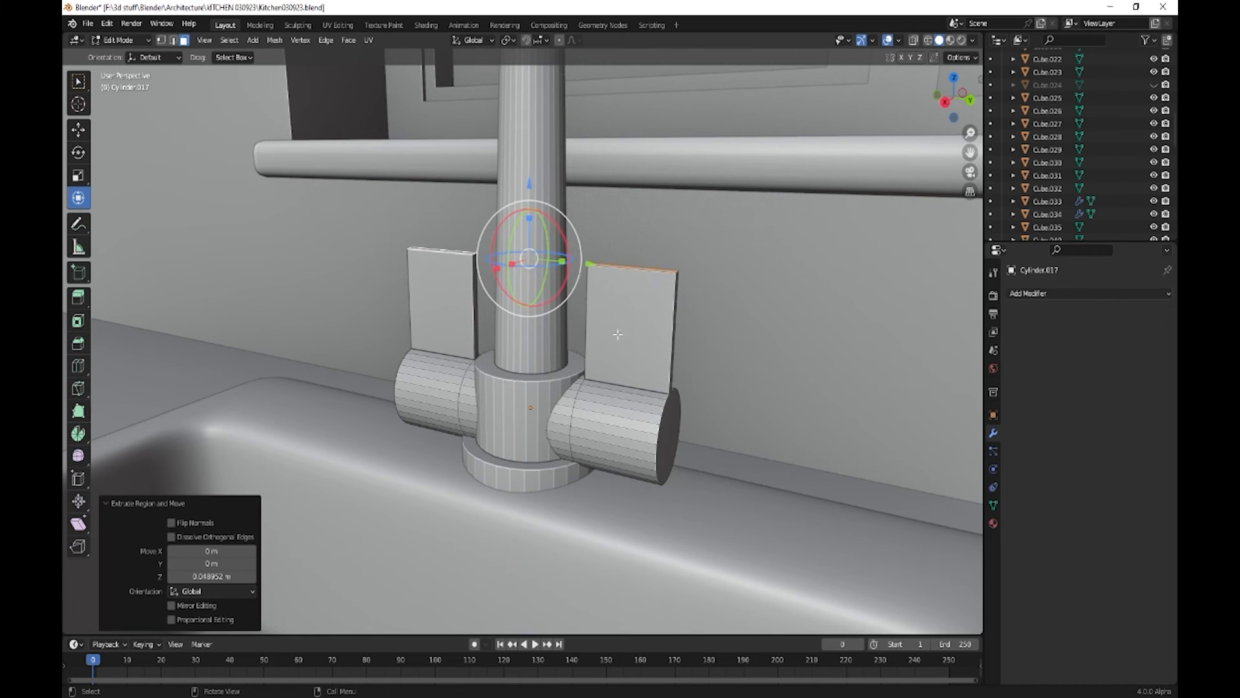
Step: Apply the handle object's transform in Object Mode and return to editing its mesh
{"action": "middle_click_drag", "start_coordinate": [613, 335], "coordinate": [669, 384]}
{"action": "key", "text": "Tab"}
{"action": "key", "text": "ctrl+a"}
{"action": "left_click", "coordinate": [644, 354]}
{"action": "key", "text": "Tab"}
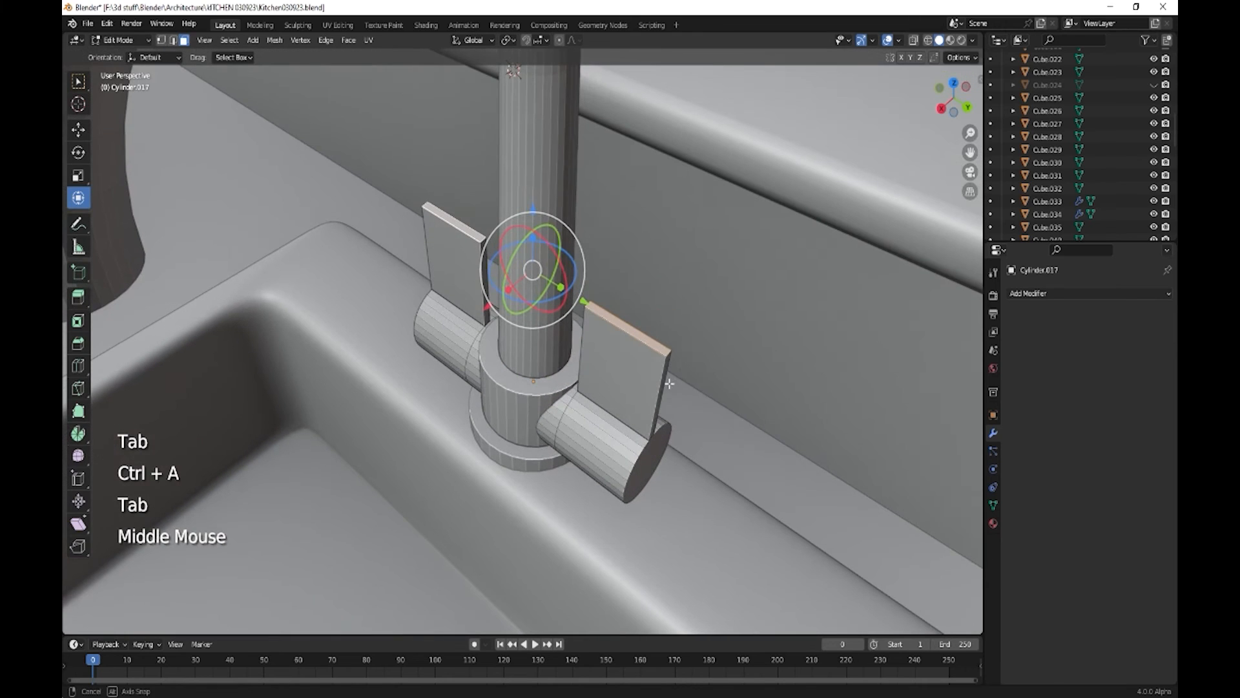
Step: Bevel the upper corner edges of both levers with 10 segments and a width of about 0.0177 m
{"action": "key", "text": "2"}
{"action": "left_click", "coordinate": [670, 355]}
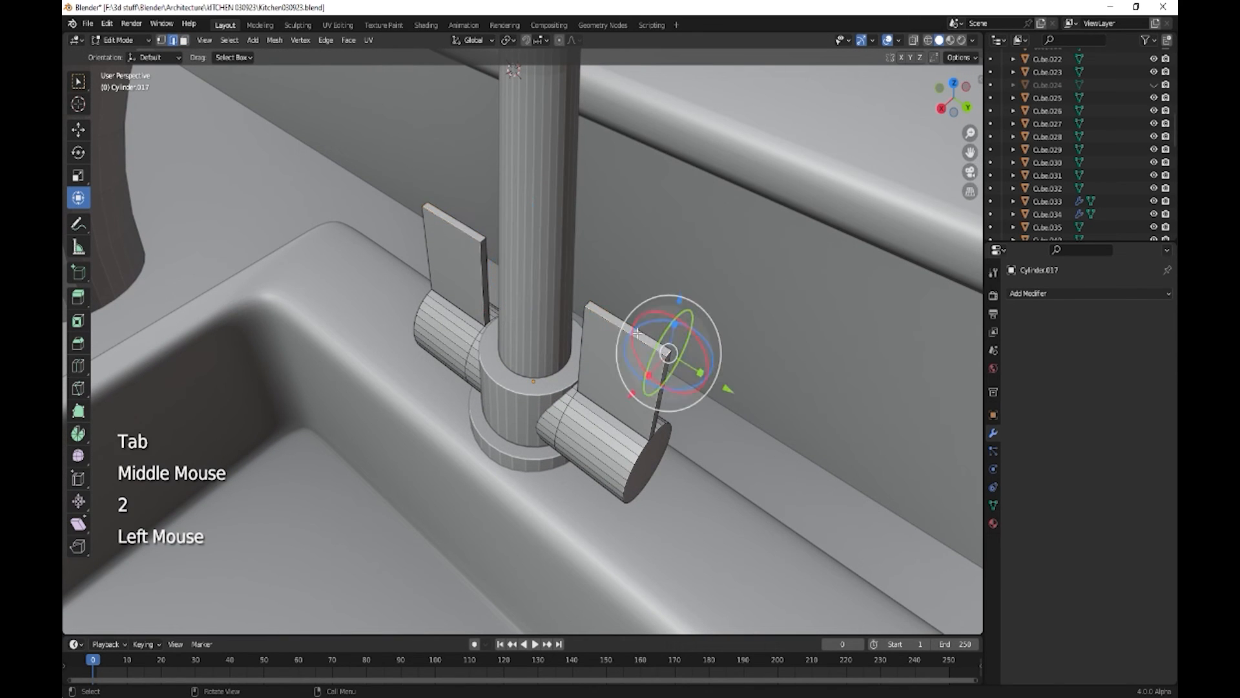
{"action": "left_click", "coordinate": [590, 321], "text": "shift"}
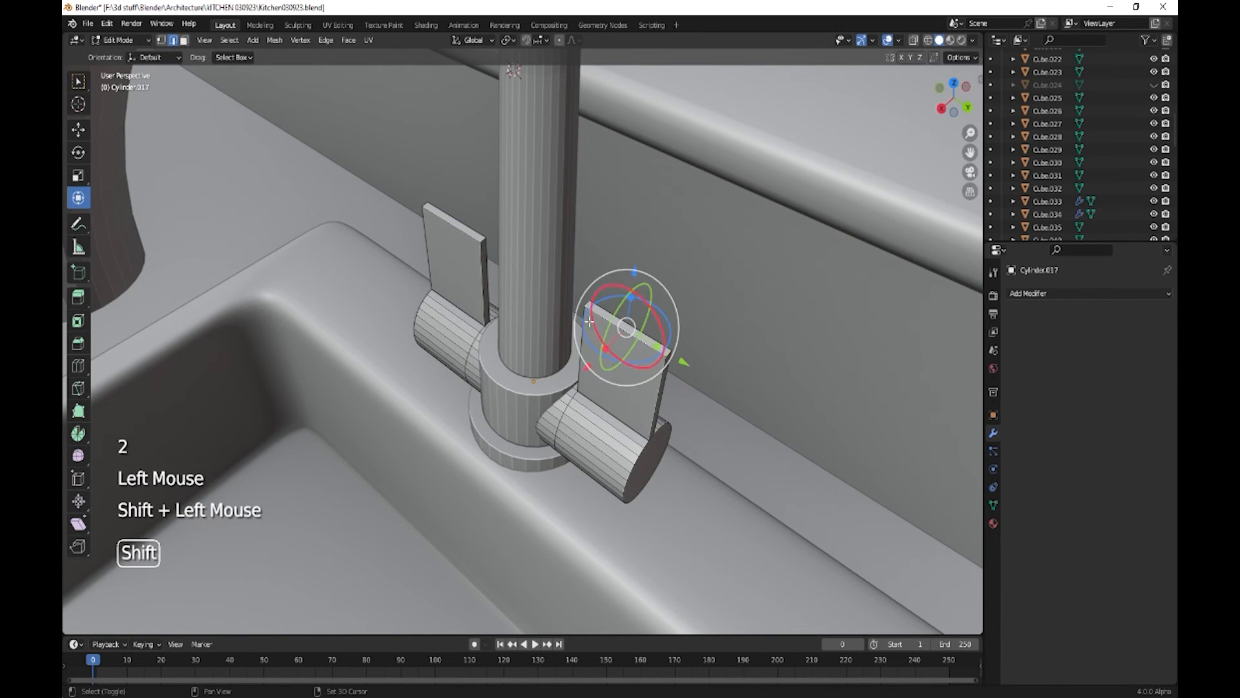
{"action": "left_click", "coordinate": [483, 242], "text": "shift"}
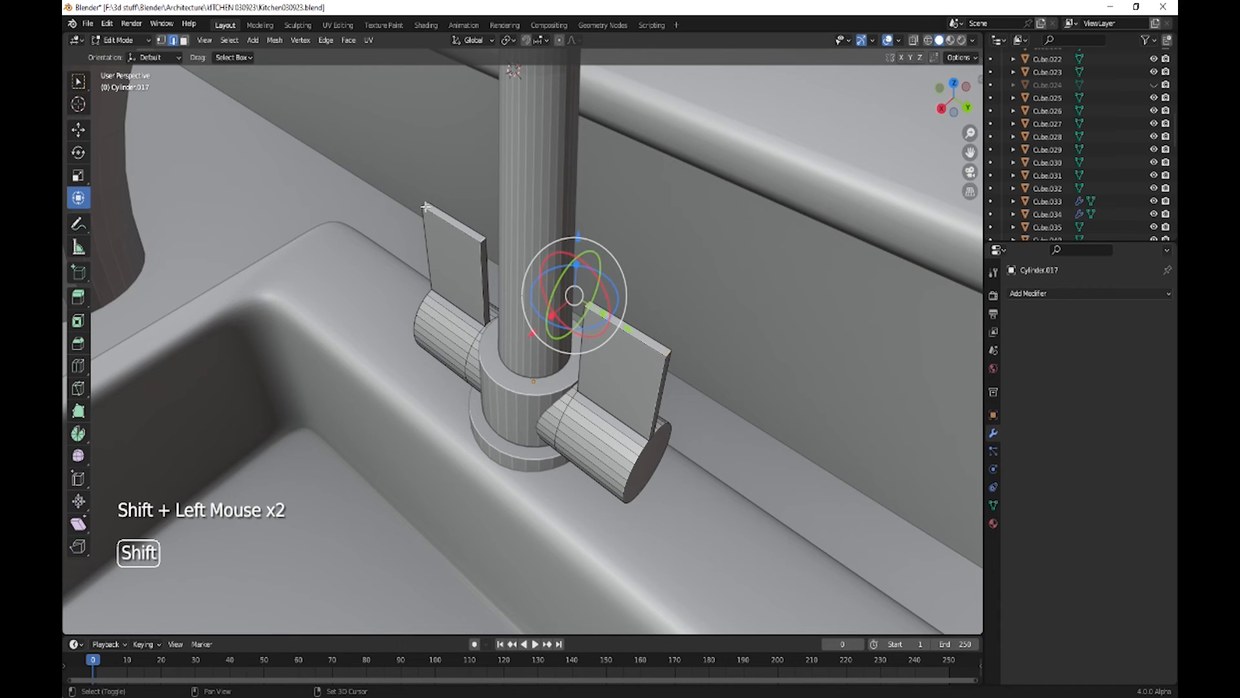
{"action": "left_click", "coordinate": [425, 207], "text": "shift"}
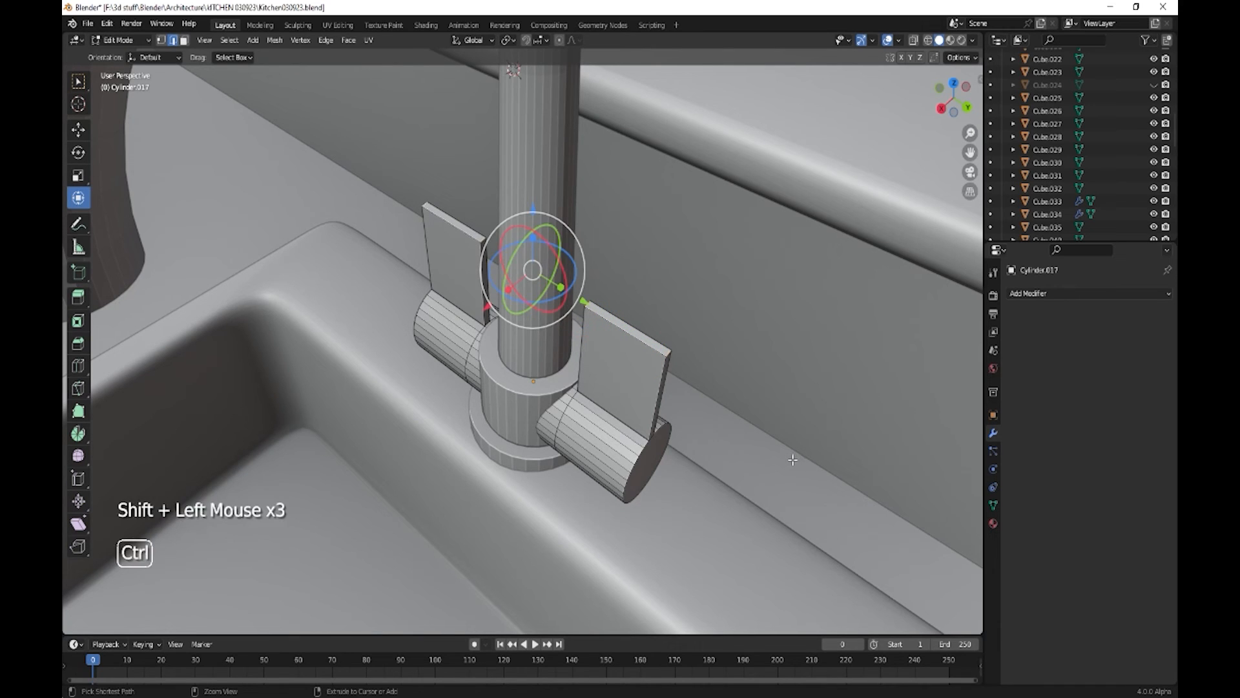
{"action": "key", "text": "ctrl+b"}
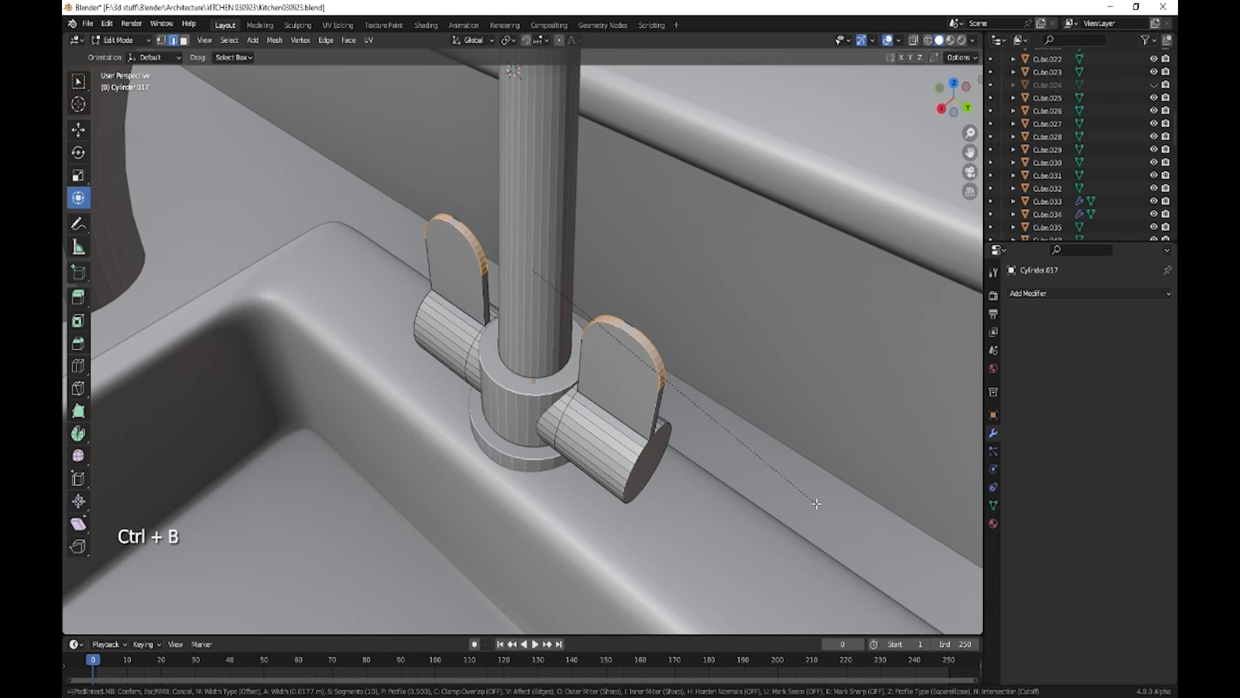
{"action": "left_click", "coordinate": [816, 502]}
{"action": "key", "text": "Tab"}
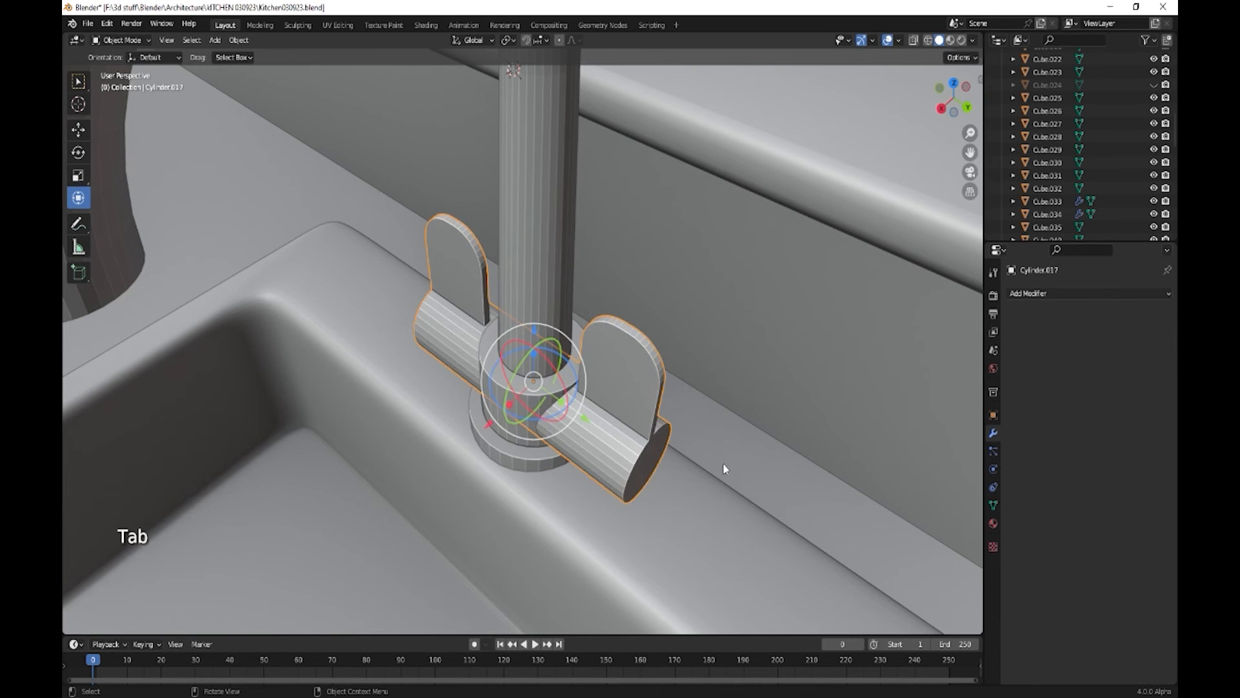
Step: Shade the lever handles smooth and enable Auto Smooth at 30° for them
{"action": "scroll", "coordinate": [714, 453], "scroll_direction": "down", "scroll_amount": 2}
{"action": "right_click", "coordinate": [589, 378]}
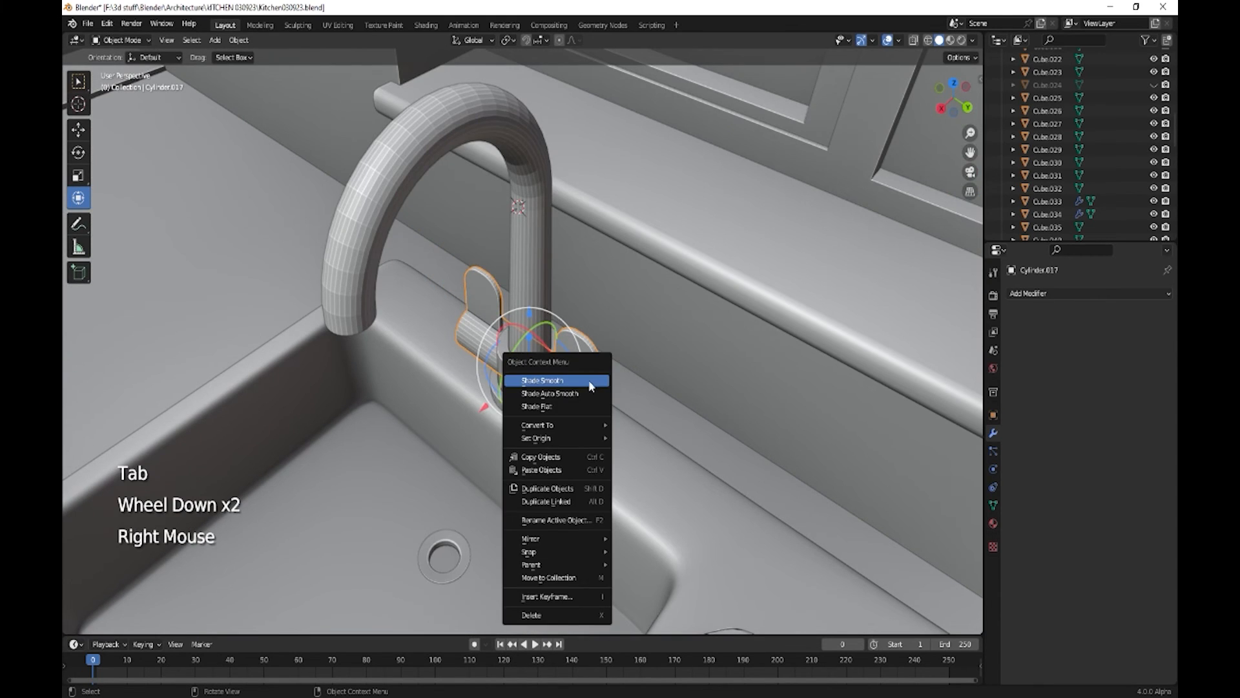
{"action": "left_click", "coordinate": [589, 381]}
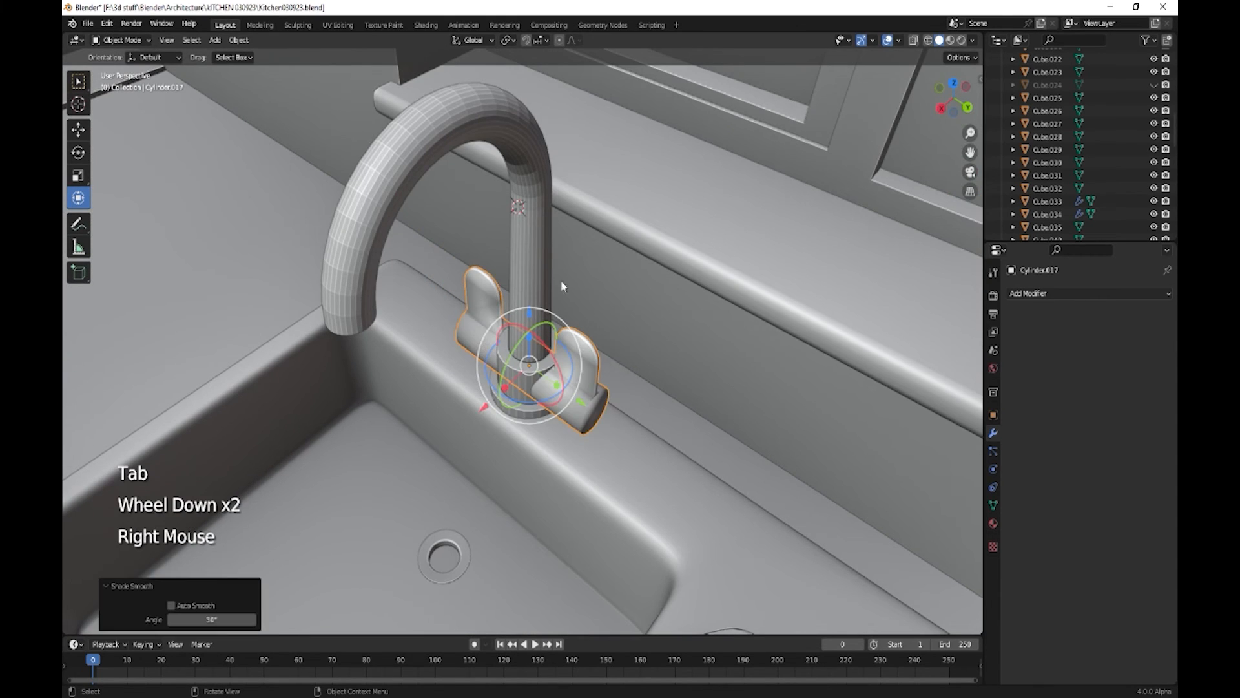
{"action": "left_click", "coordinate": [994, 505]}
{"action": "left_click", "coordinate": [1075, 561]}
Step: Shade the curved tap body smooth and enable Auto Smooth at 30° for it
{"action": "left_click", "coordinate": [525, 148]}
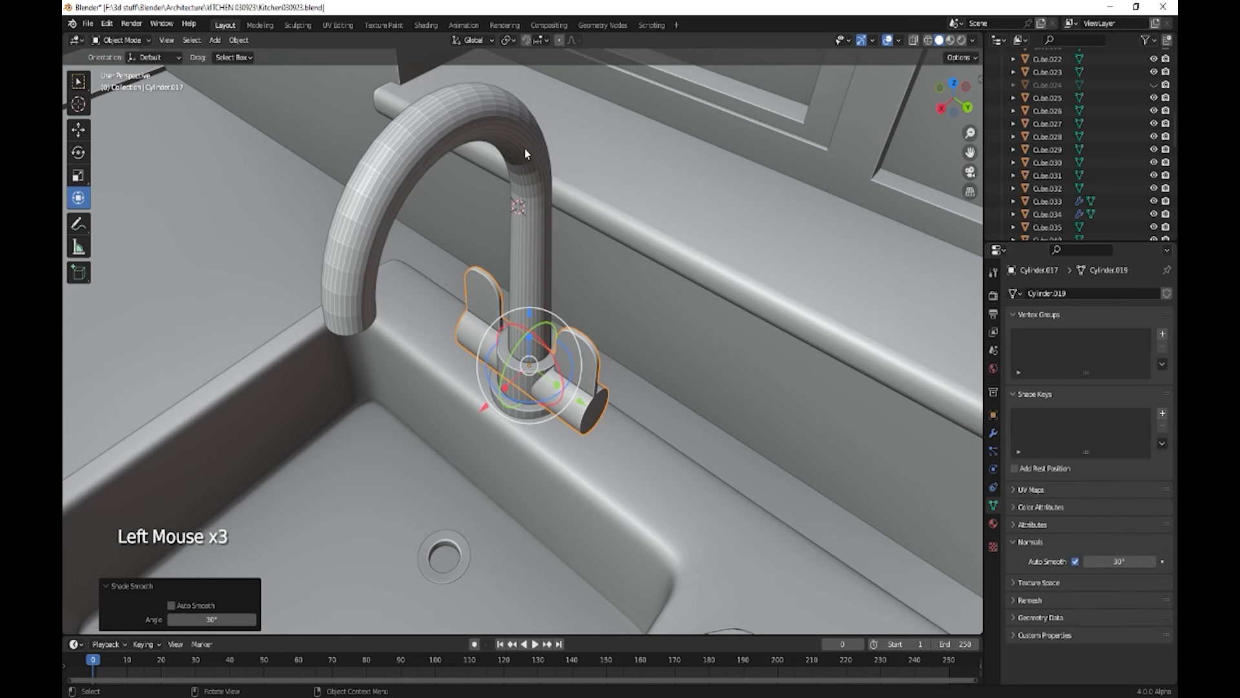
{"action": "right_click", "coordinate": [524, 148]}
{"action": "left_click", "coordinate": [524, 149]}
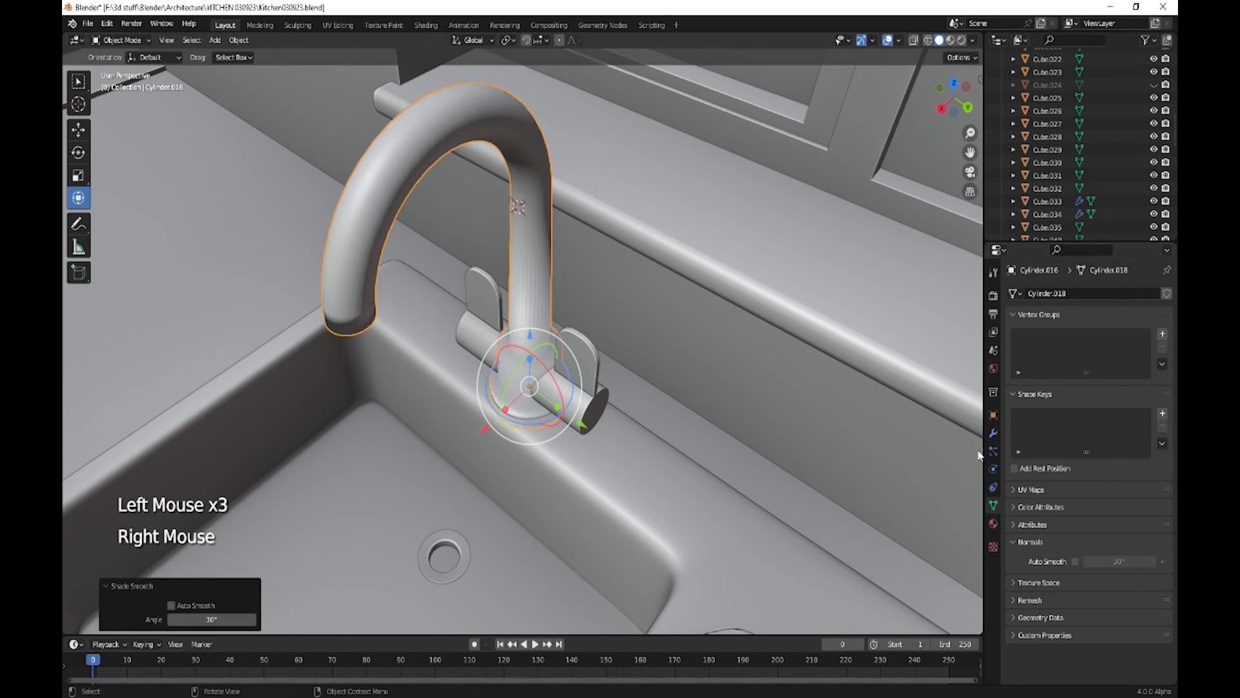
{"action": "left_click", "coordinate": [1076, 562]}
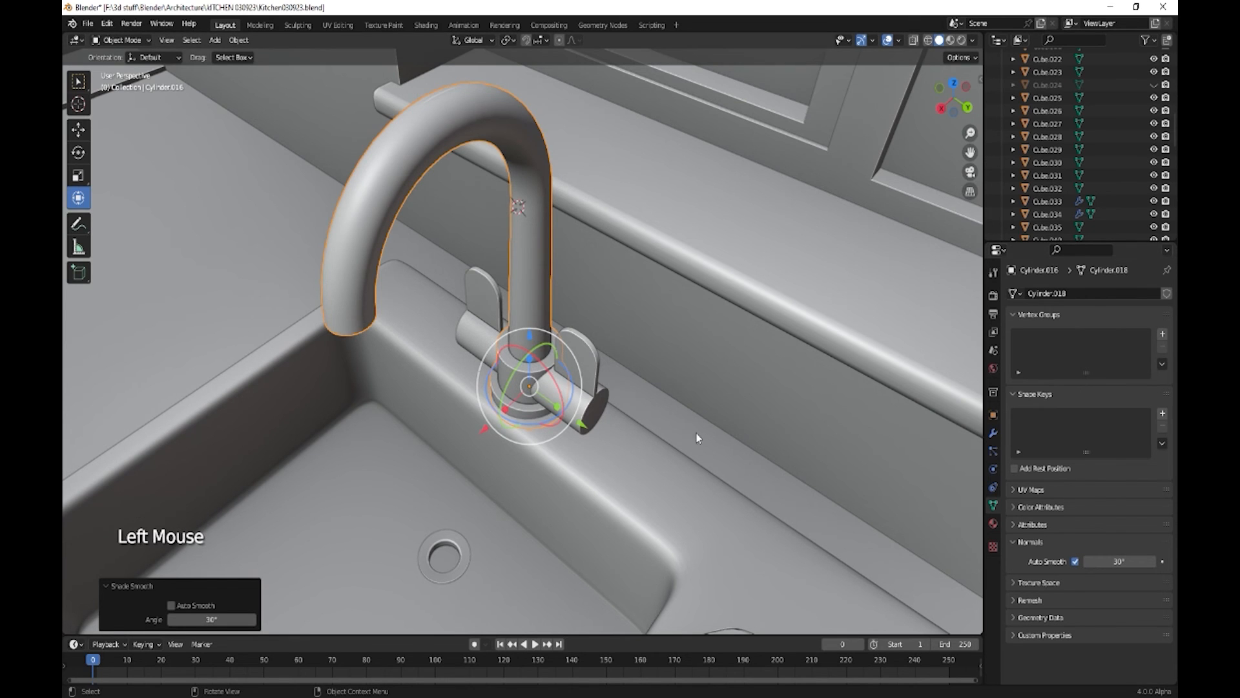
Step: Create a new material for the curved tap body
{"action": "scroll", "coordinate": [696, 432], "scroll_direction": "down", "scroll_amount": 2}
{"action": "middle_click_drag", "start_coordinate": [678, 449], "coordinate": [673, 413]}
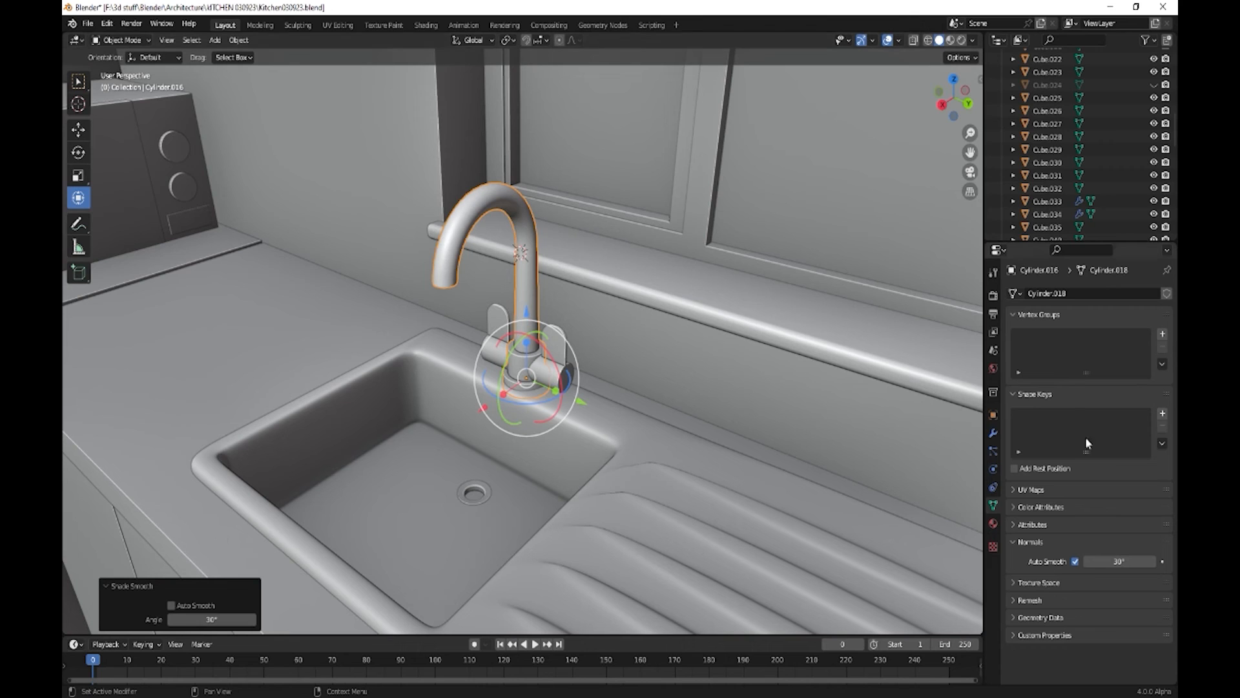
{"action": "left_click", "coordinate": [994, 524]}
{"action": "left_click", "coordinate": [1114, 355]}
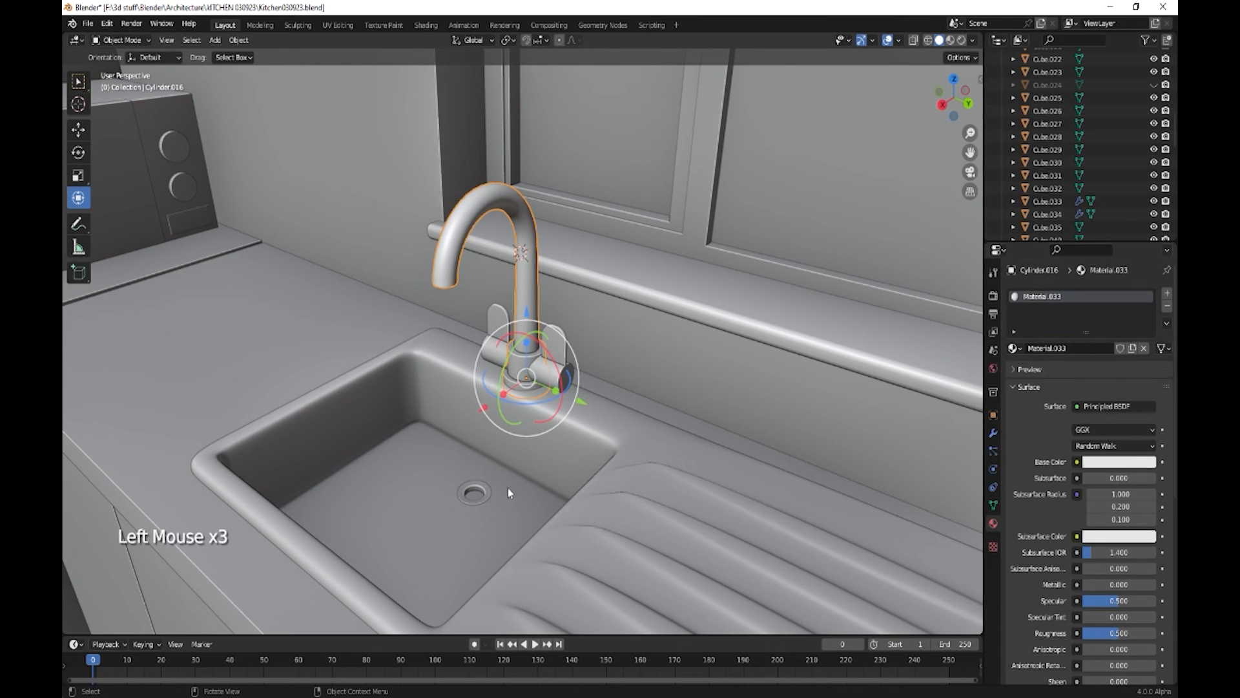
Step: Link the sink drain's metallic Material.032 to the tap body and its lever handles
{"action": "left_click", "coordinate": [488, 491]}
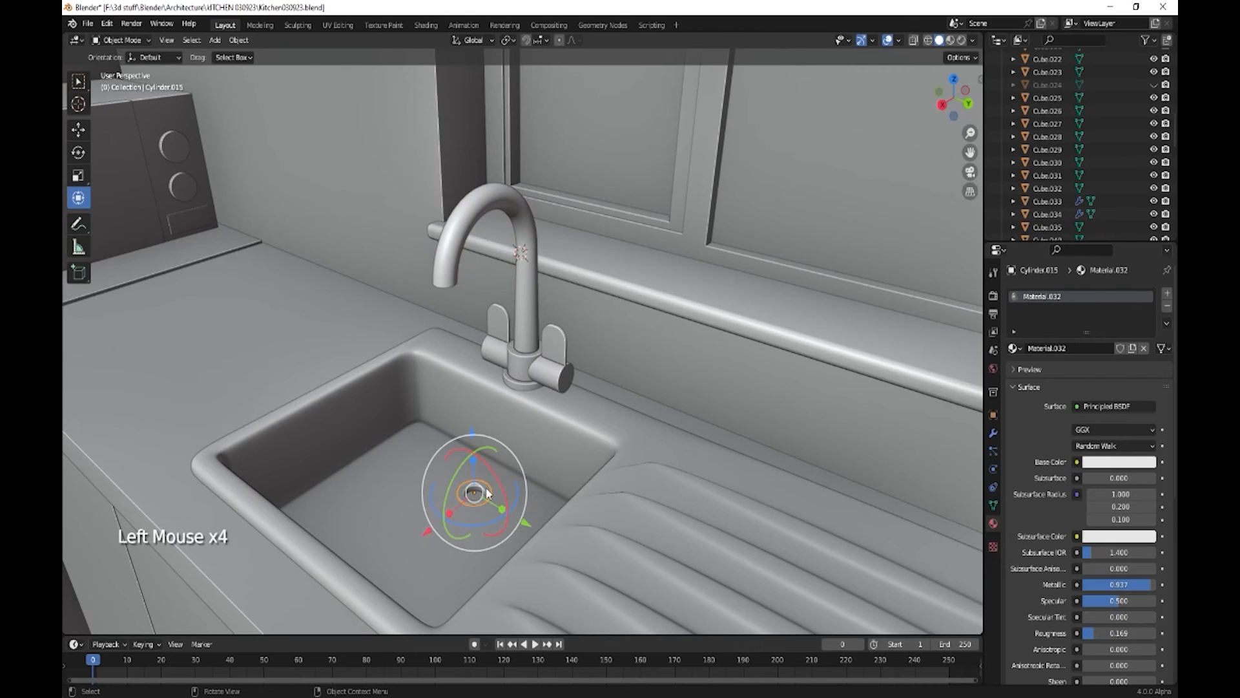
{"action": "left_click", "coordinate": [1016, 355]}
{"action": "left_click", "coordinate": [1000, 351]}
{"action": "scroll", "coordinate": [553, 398], "scroll_direction": "down", "scroll_amount": 3}
{"action": "middle_click_drag", "start_coordinate": [559, 399], "coordinate": [552, 430]}
{"action": "scroll", "coordinate": [561, 402], "scroll_direction": "down", "scroll_amount": 1}
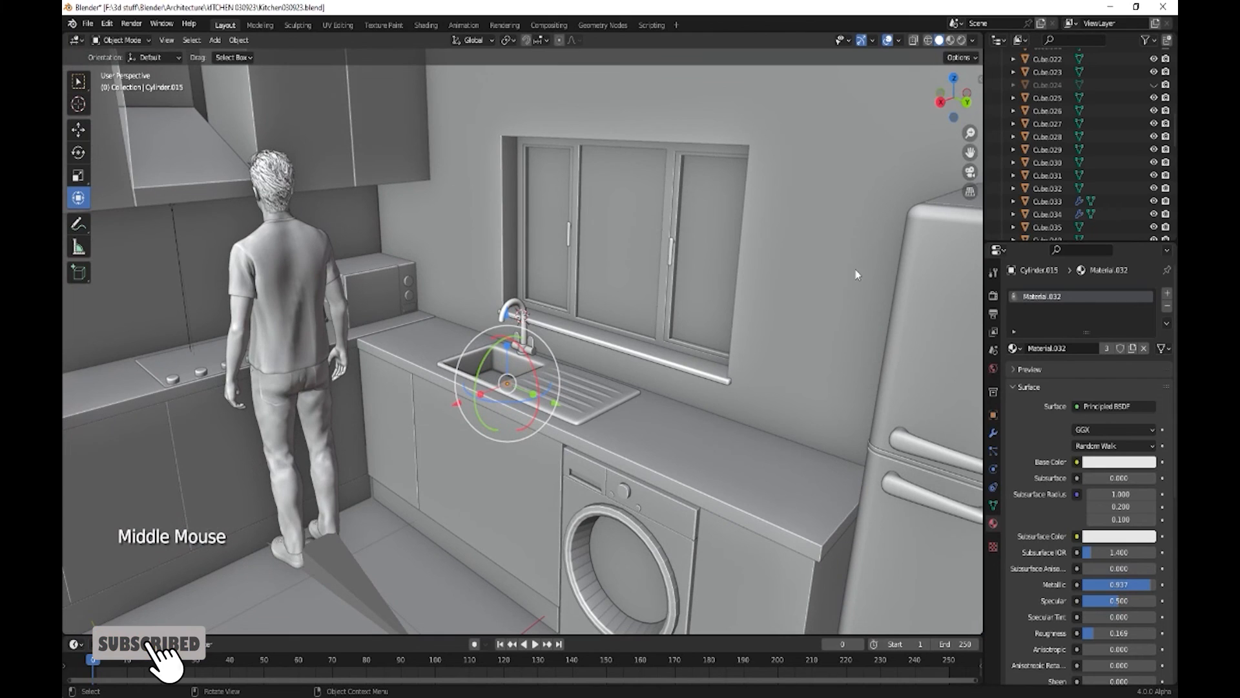
Step: Switch the viewport to rendered shading and hide the overlays and gizmos
{"action": "left_click", "coordinate": [962, 40]}
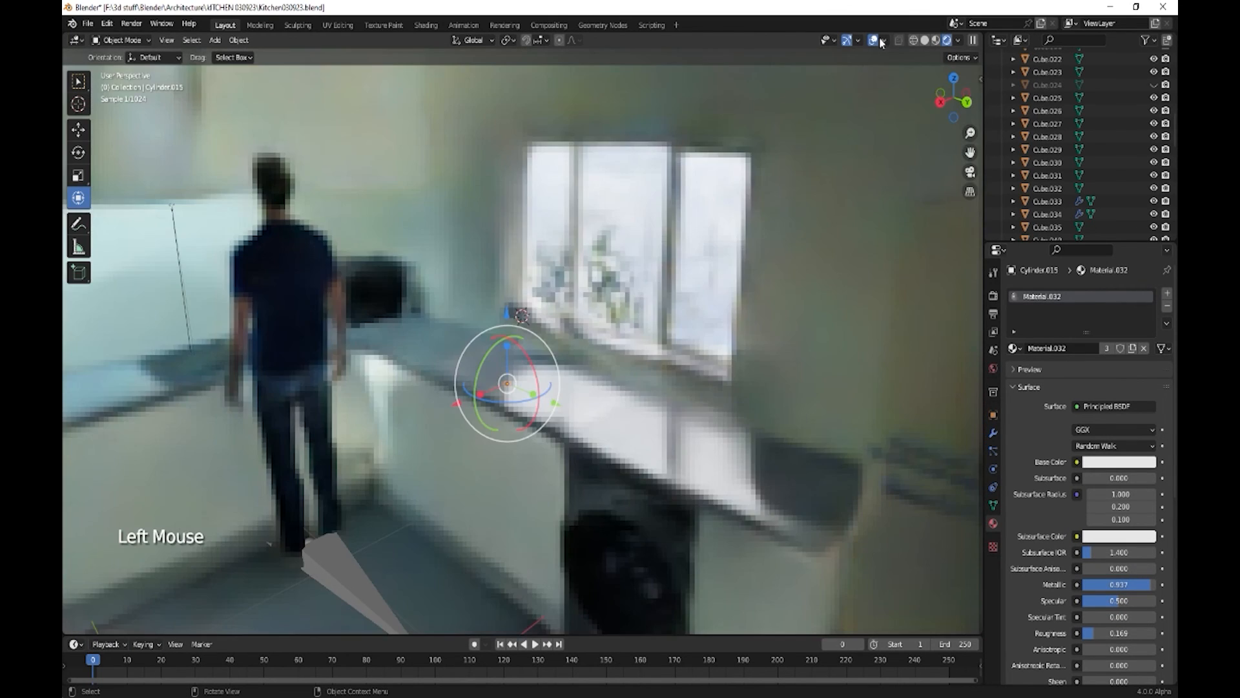
{"action": "left_click", "coordinate": [873, 40]}
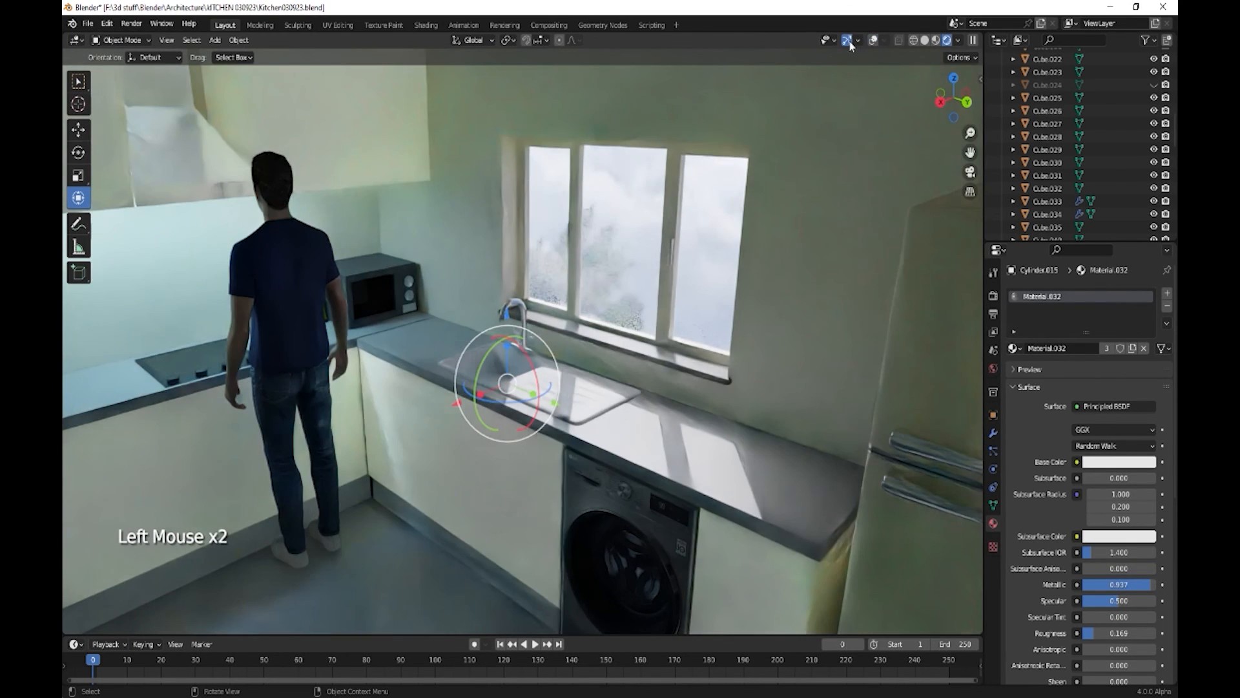
{"action": "left_click", "coordinate": [847, 41]}
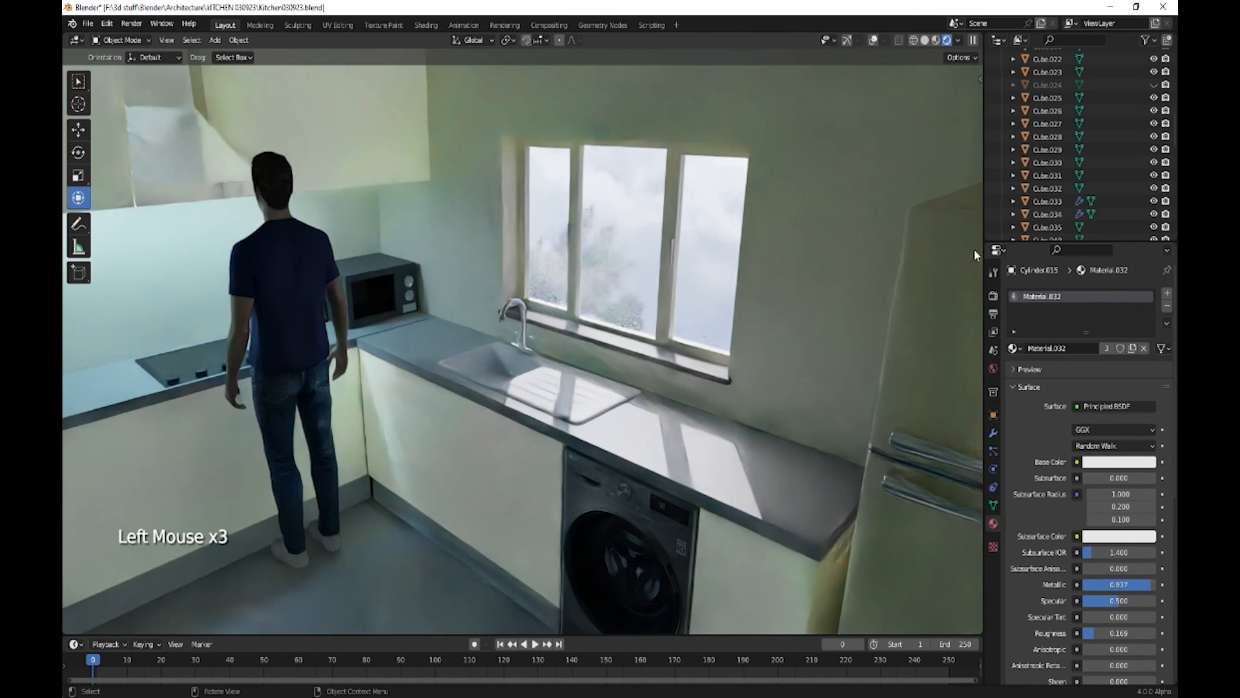
Step: Darken the base color of the sink's material to near black
{"action": "left_click", "coordinate": [581, 405]}
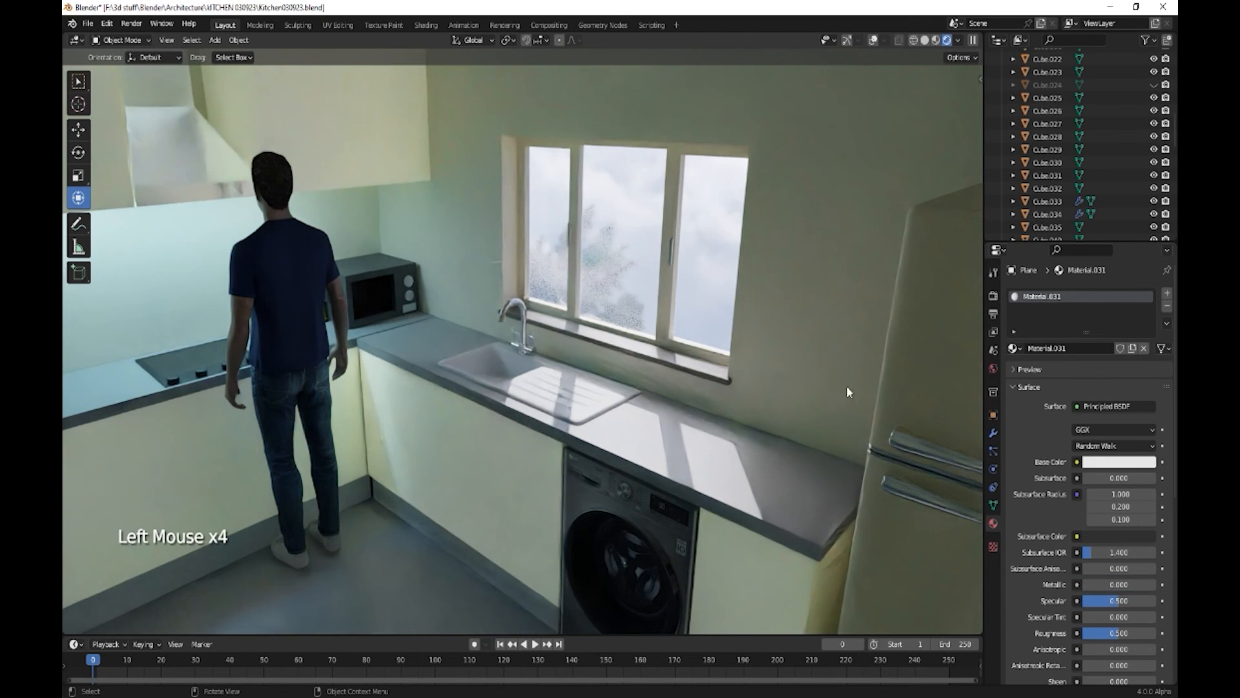
{"action": "left_click", "coordinate": [1106, 463]}
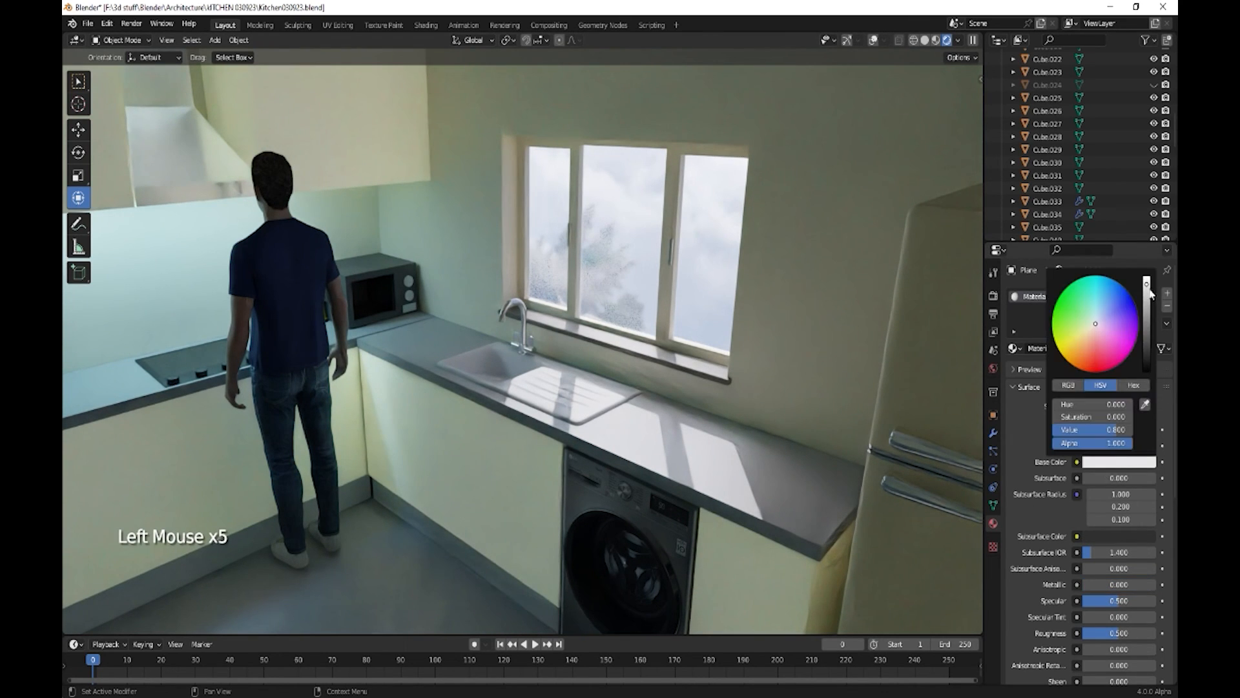
{"action": "left_click_drag", "start_coordinate": [1147, 294], "coordinate": [1148, 365]}
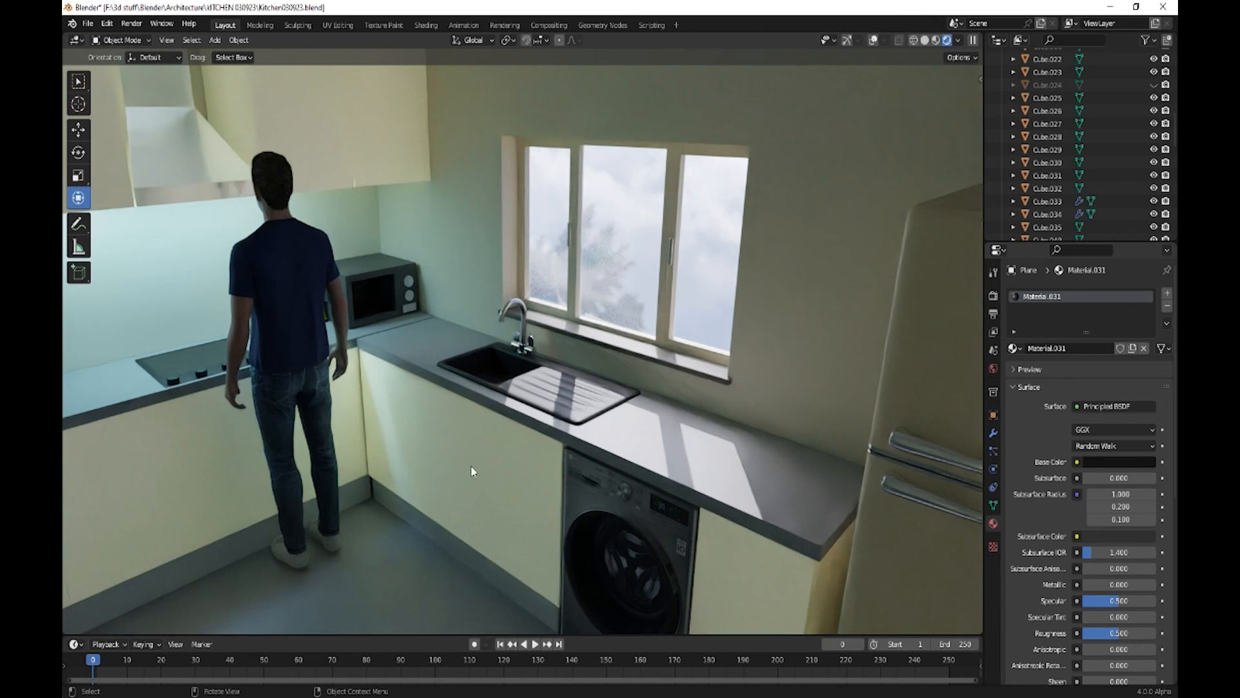
Step: Show overlays and gizmos, slide the base cabinet under the sink about 0.33 m out along X, and push it back about 0.33 m
{"action": "left_click", "coordinate": [511, 465]}
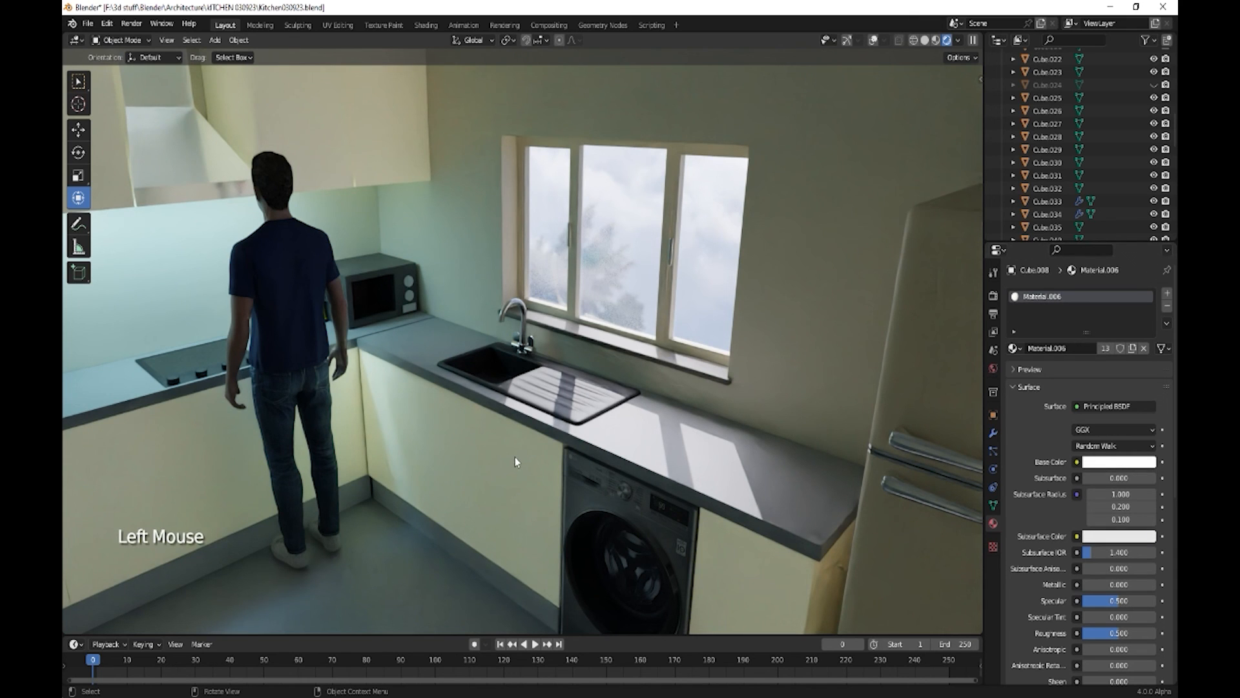
{"action": "left_click", "coordinate": [874, 40]}
{"action": "left_click", "coordinate": [846, 40]}
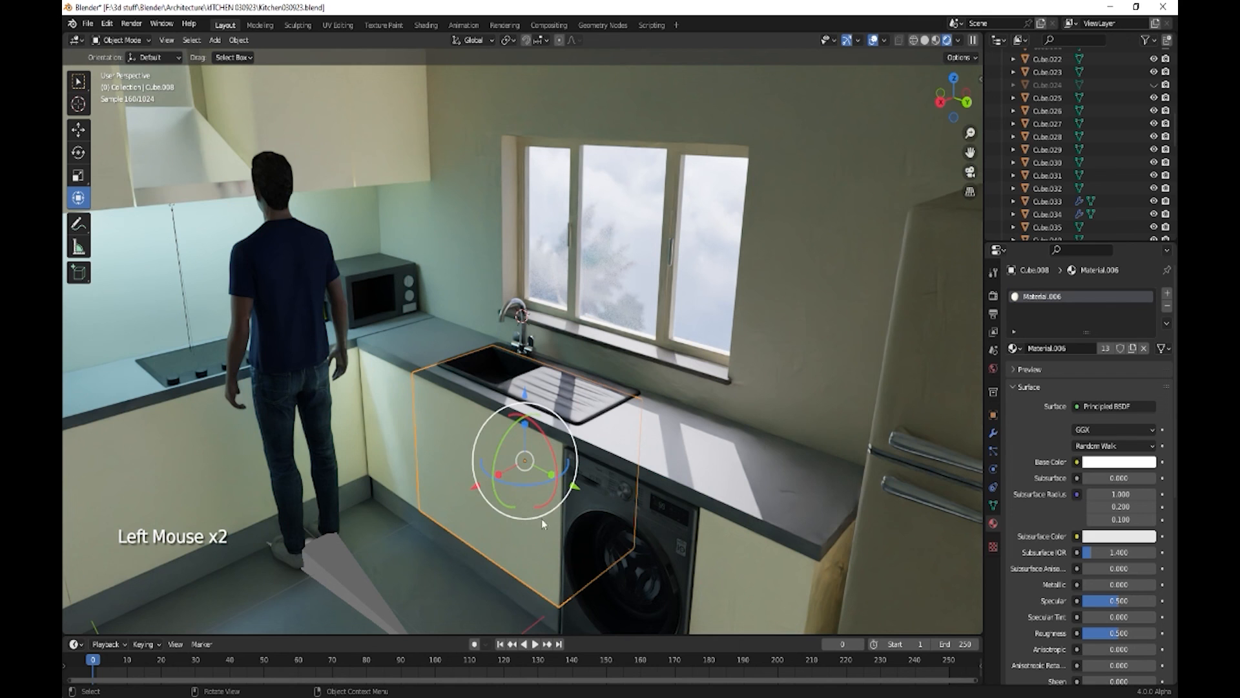
{"action": "middle_click_drag", "start_coordinate": [516, 513], "coordinate": [463, 489]}
{"action": "left_click_drag", "start_coordinate": [463, 489], "coordinate": [406, 513]}
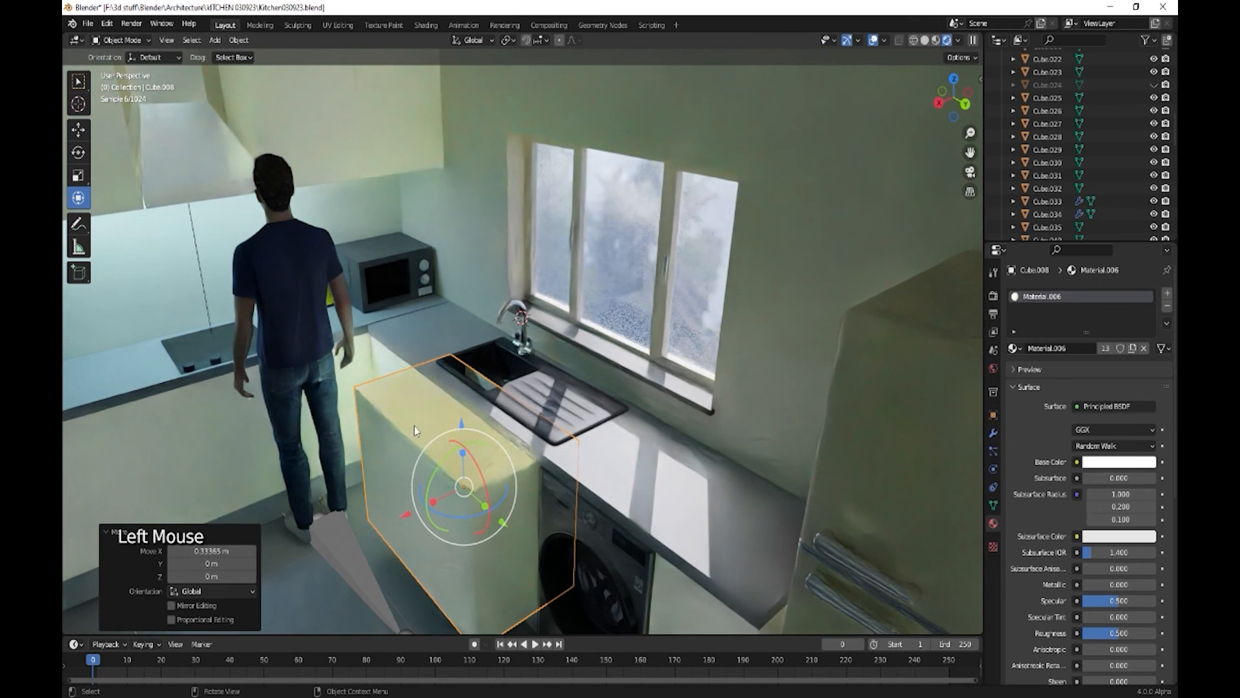
{"action": "left_click_drag", "start_coordinate": [409, 512], "coordinate": [466, 486]}
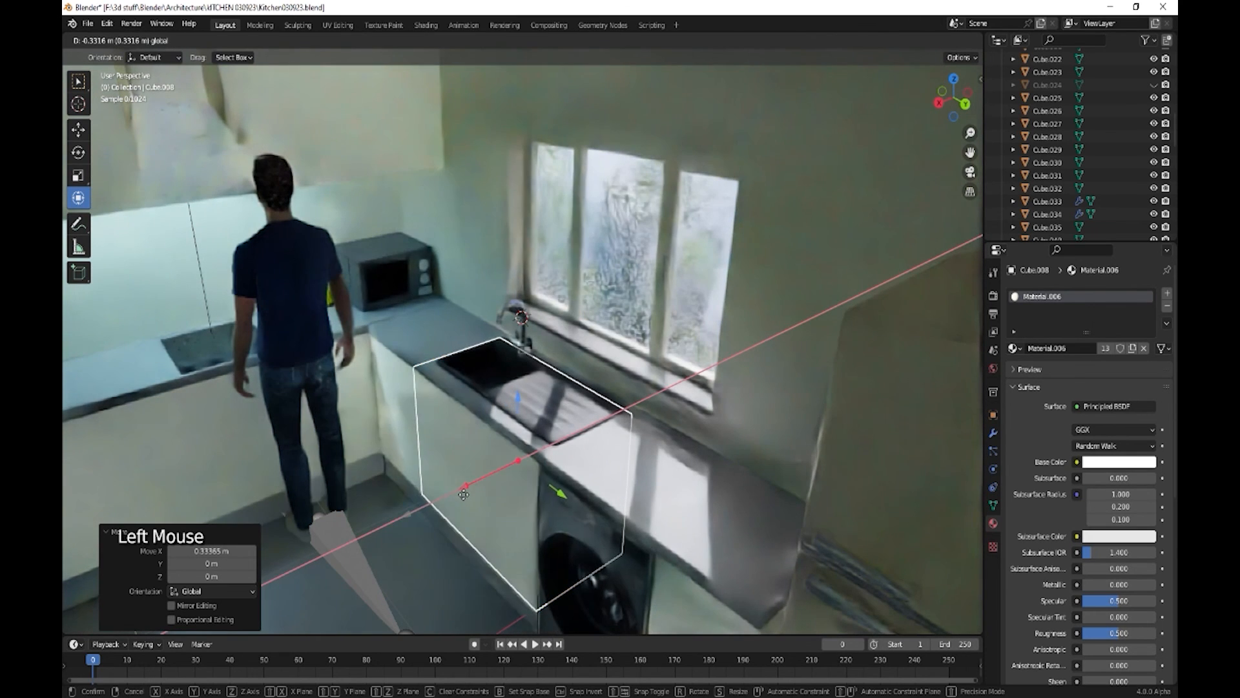
Step: Hide the overlays and gizmos for a clean rendered view of the sink area and the whole kitchen corner
{"action": "middle_click_drag", "start_coordinate": [497, 381], "coordinate": [515, 387]}
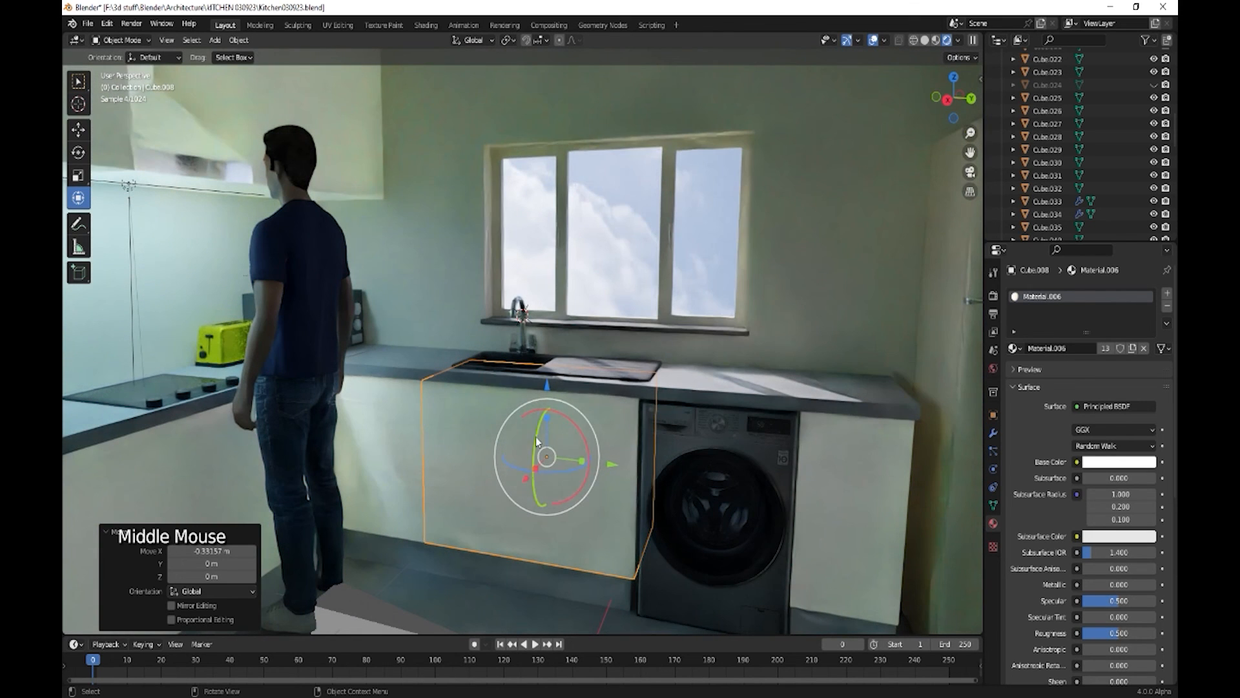
{"action": "middle_click_drag", "start_coordinate": [625, 478], "coordinate": [594, 451]}
{"action": "scroll", "coordinate": [589, 470], "scroll_direction": "down", "scroll_amount": 2}
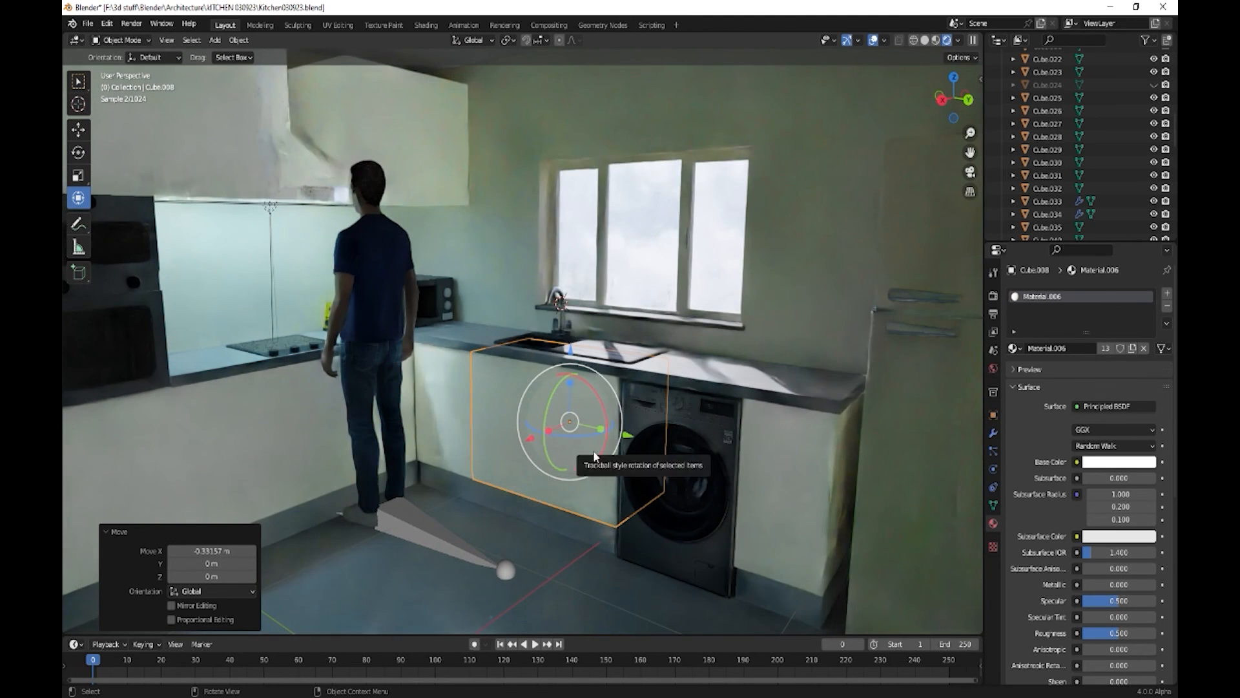
{"action": "left_click", "coordinate": [874, 40]}
{"action": "left_click", "coordinate": [847, 40]}
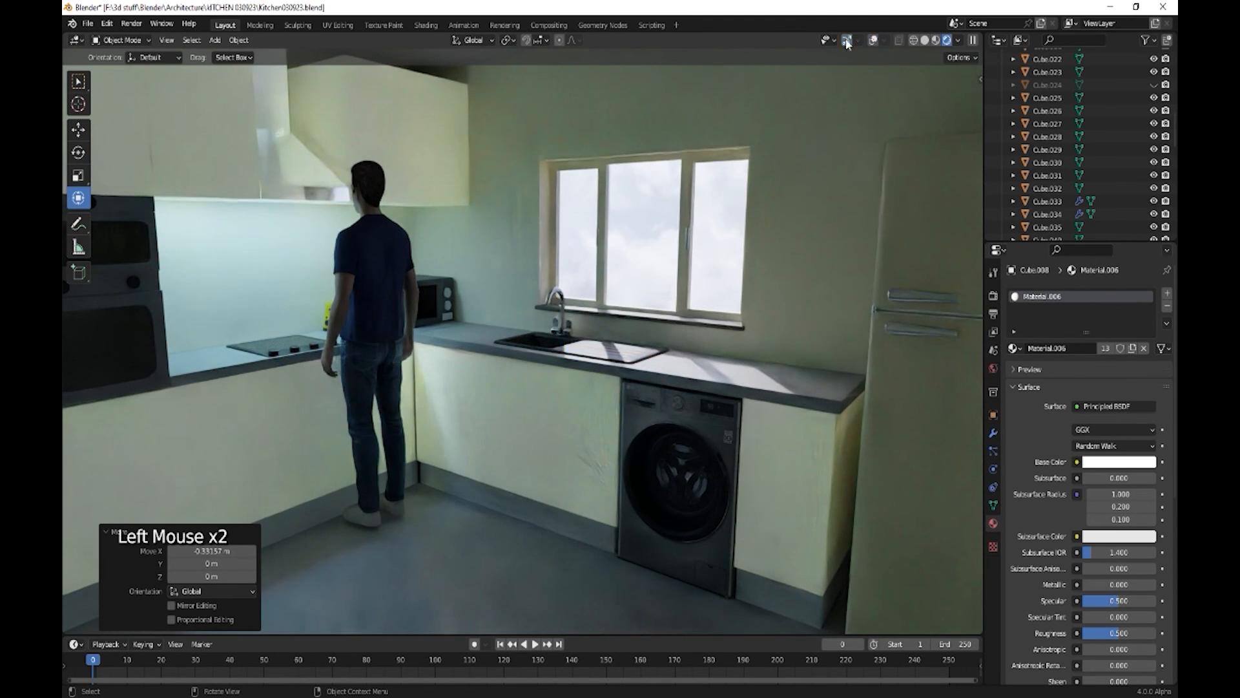